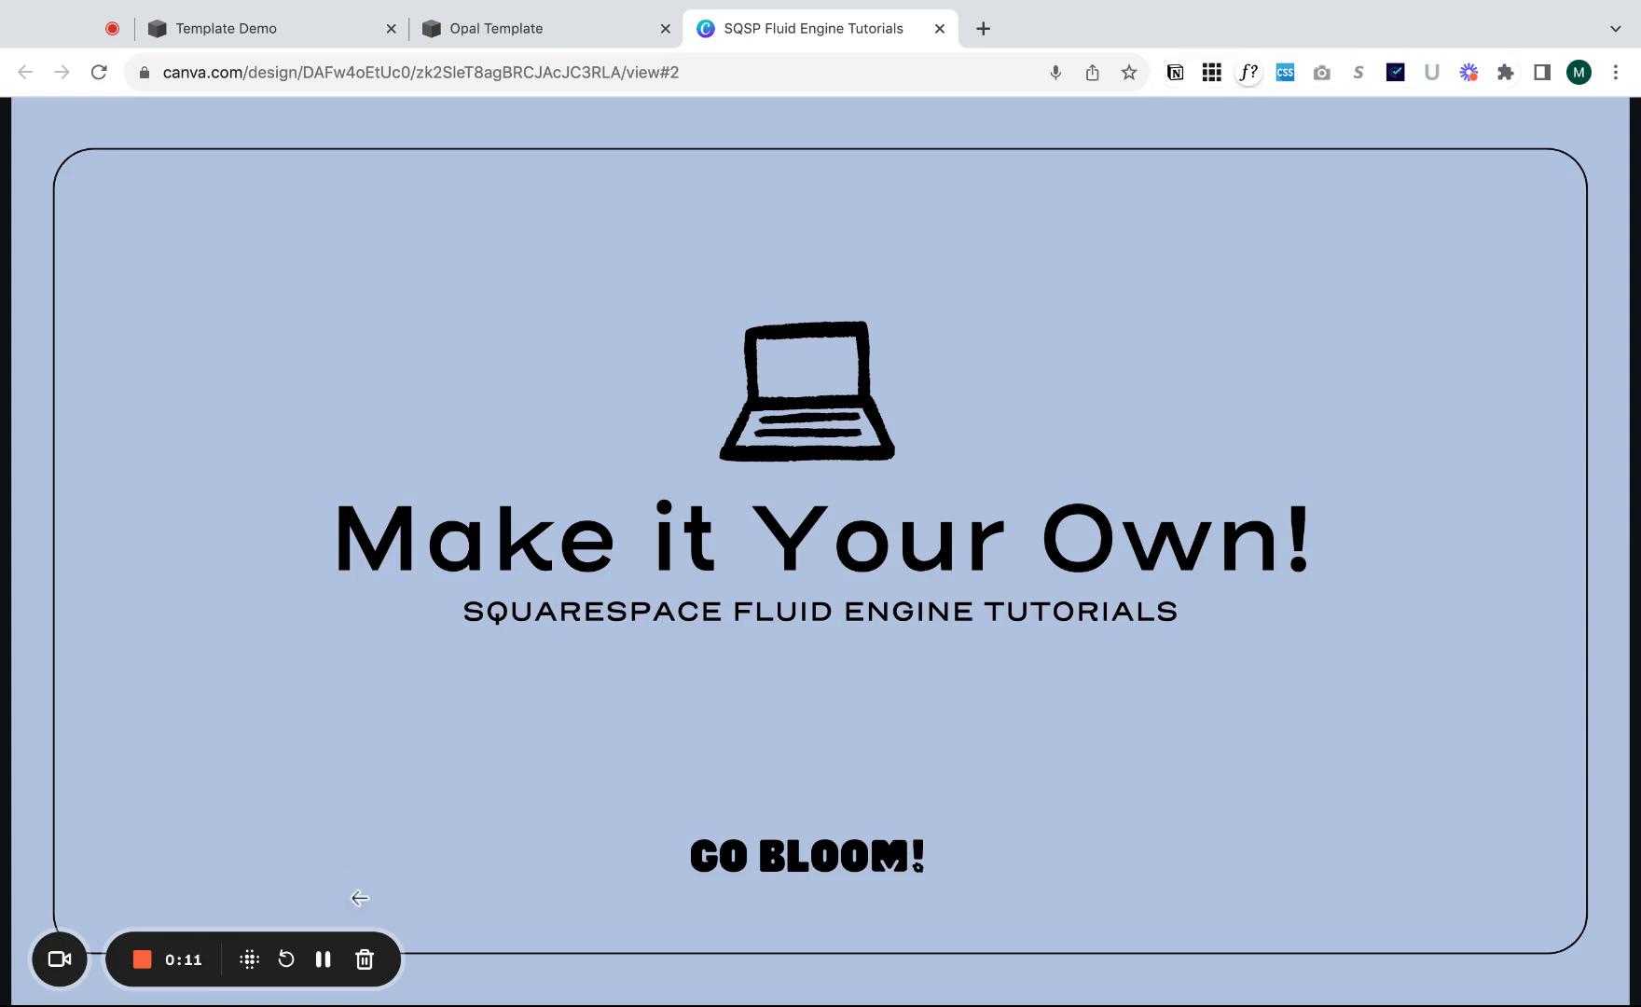
# - Review the original Opal Template home page from its hero section through to the footer
pyautogui.click(326, 961)
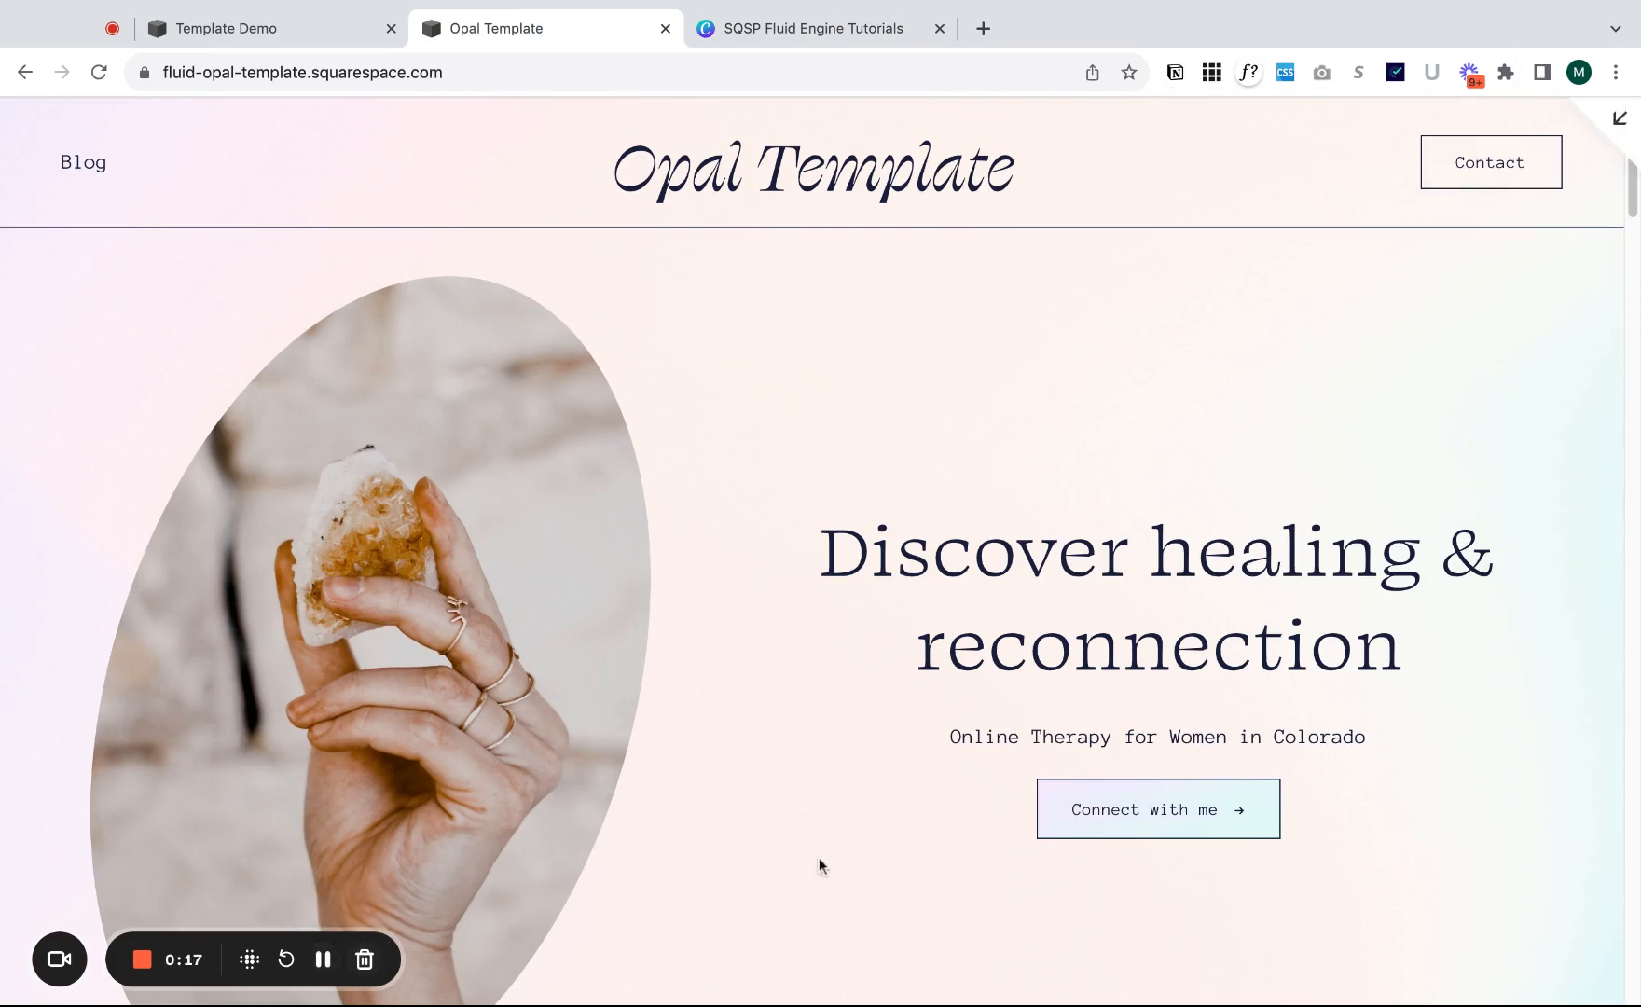
pyautogui.scroll(-6, 804, 856)
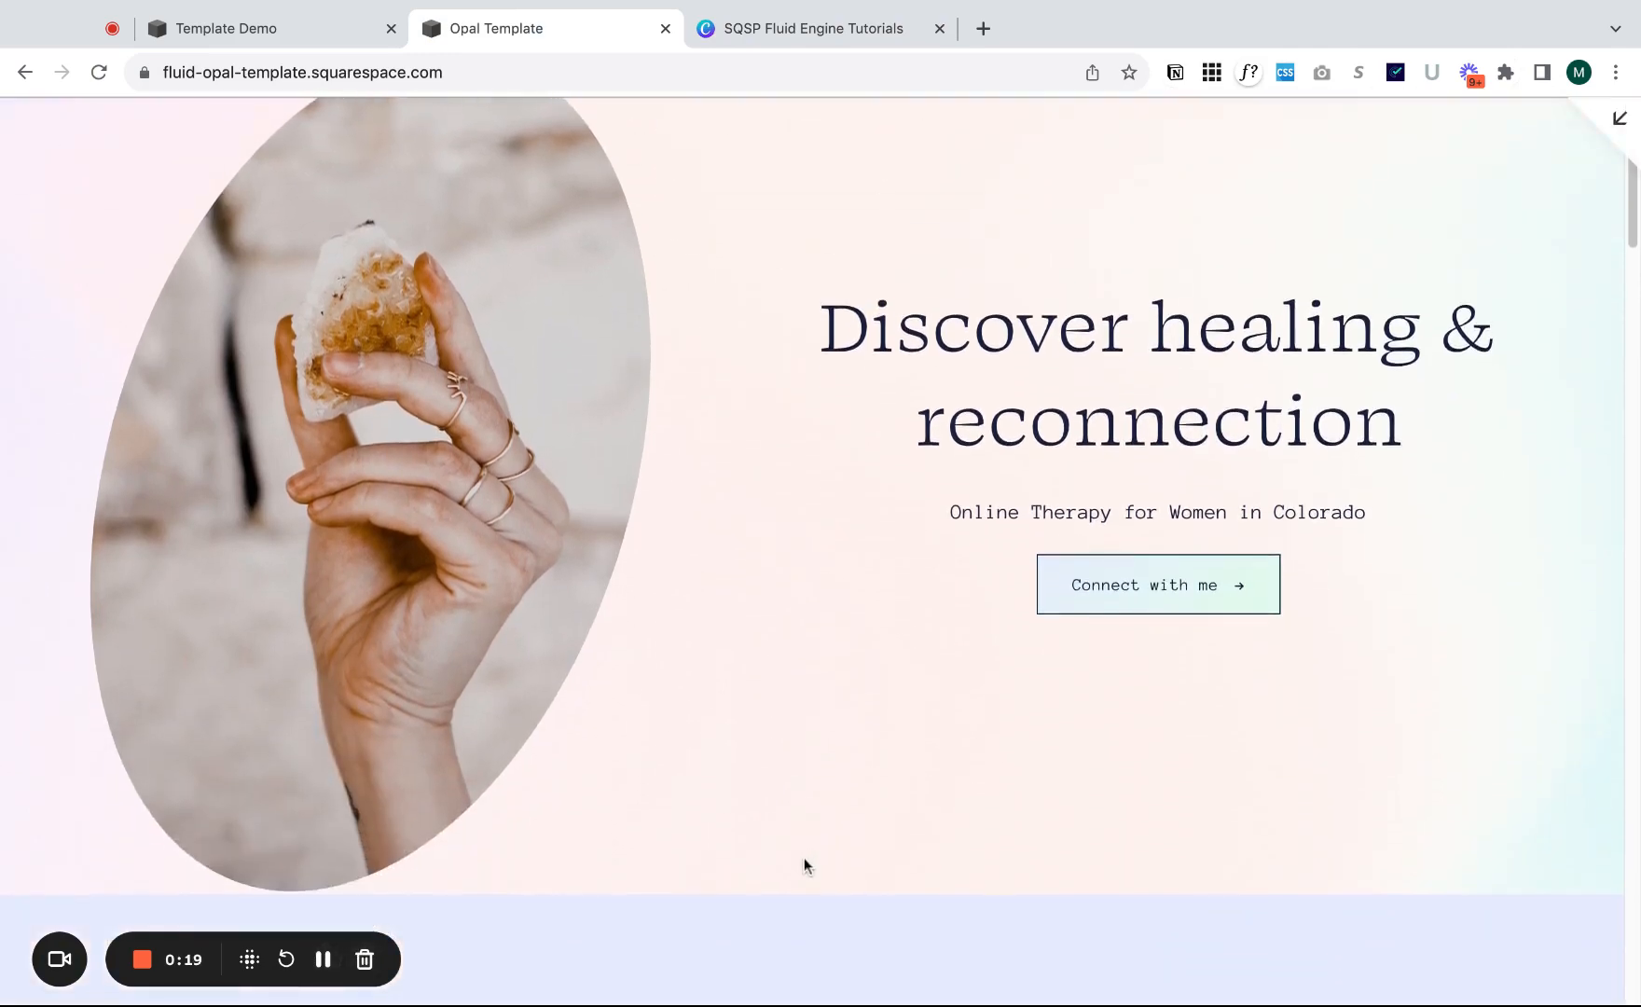
pyautogui.scroll(-9, 801, 860)
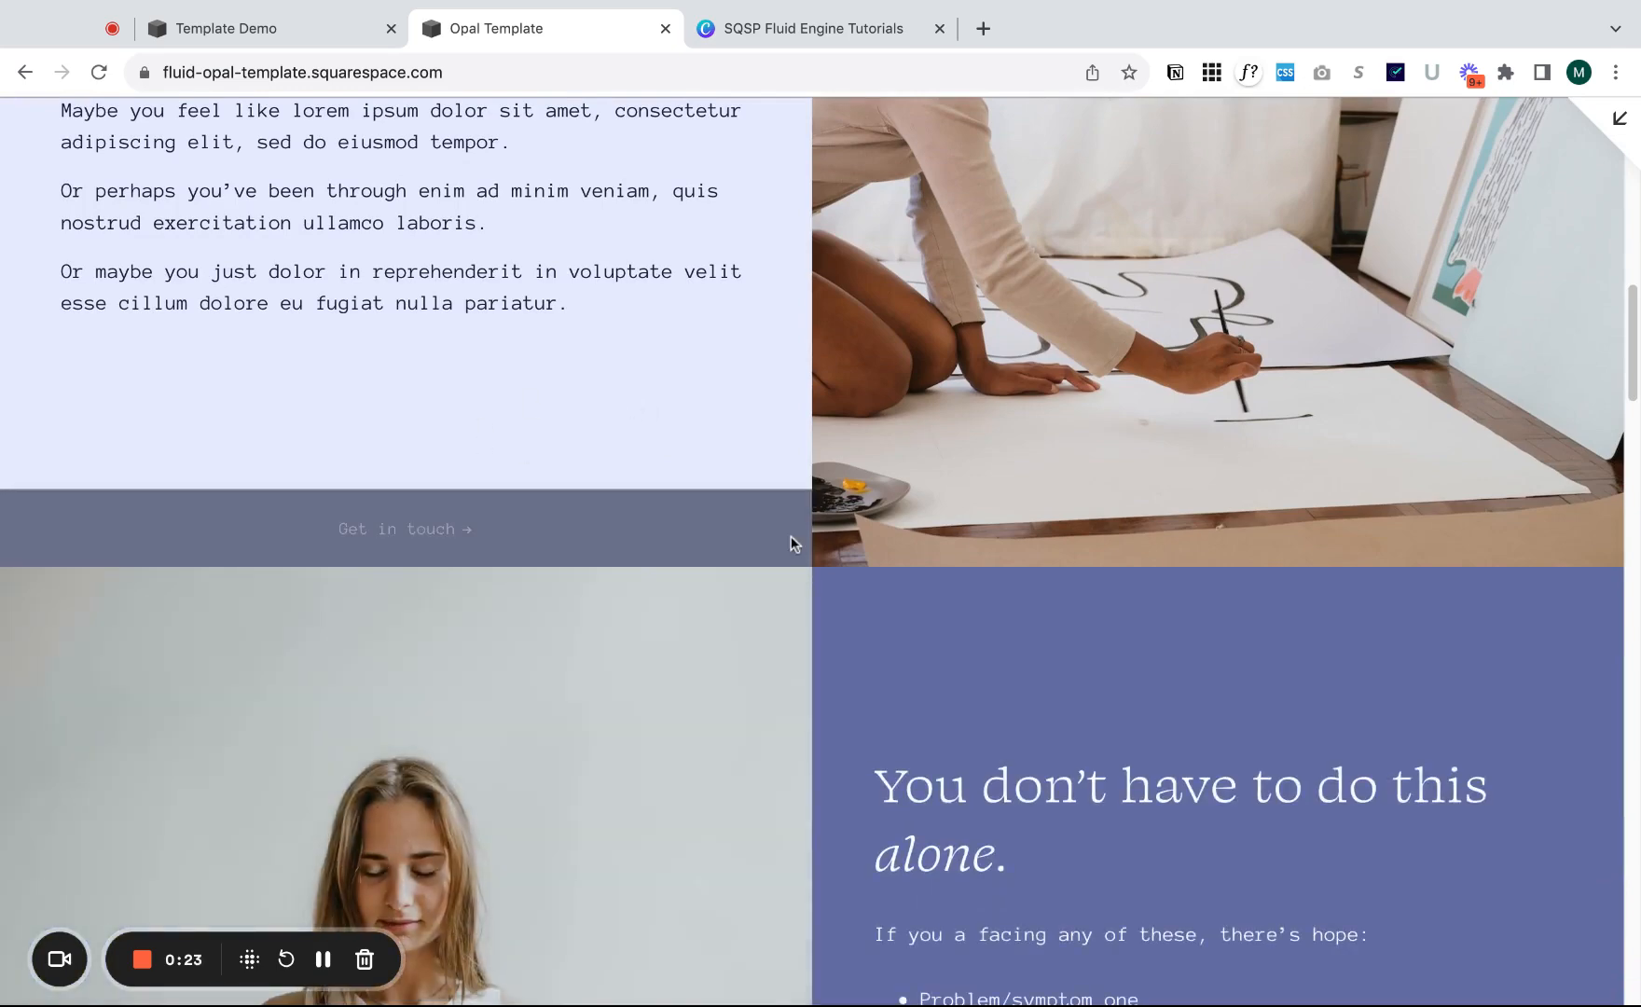
pyautogui.scroll(-12, 1110, 690)
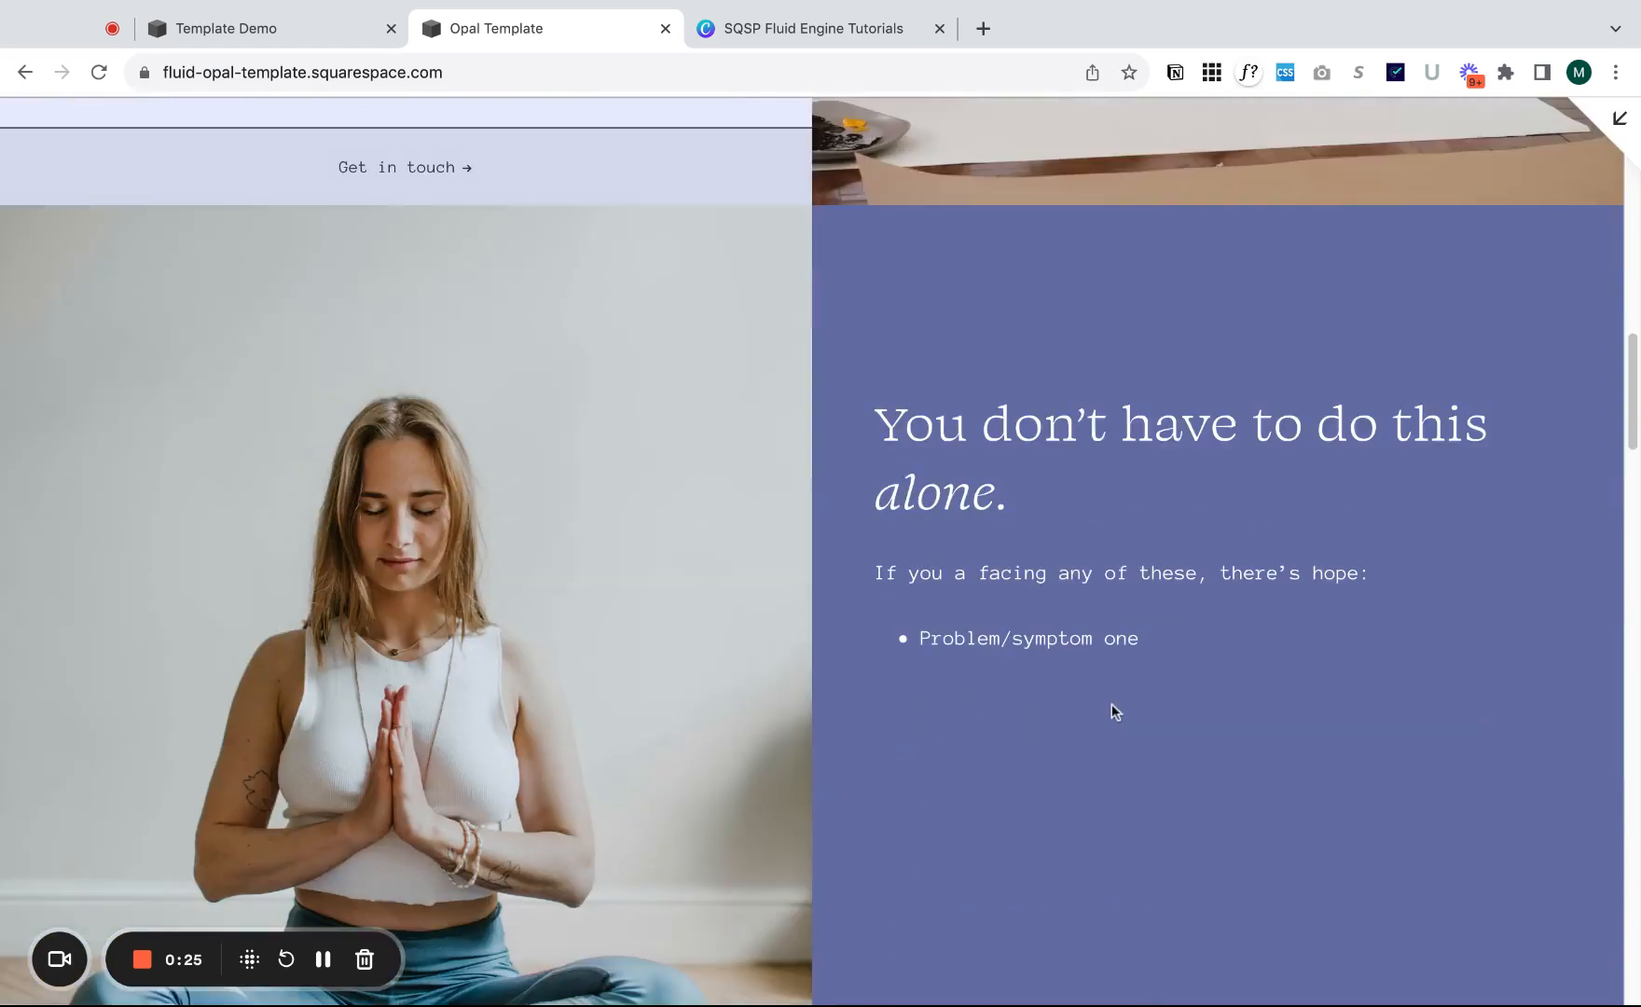
pyautogui.scroll(-7, 1110, 714)
pyautogui.scroll(8, 1110, 716)
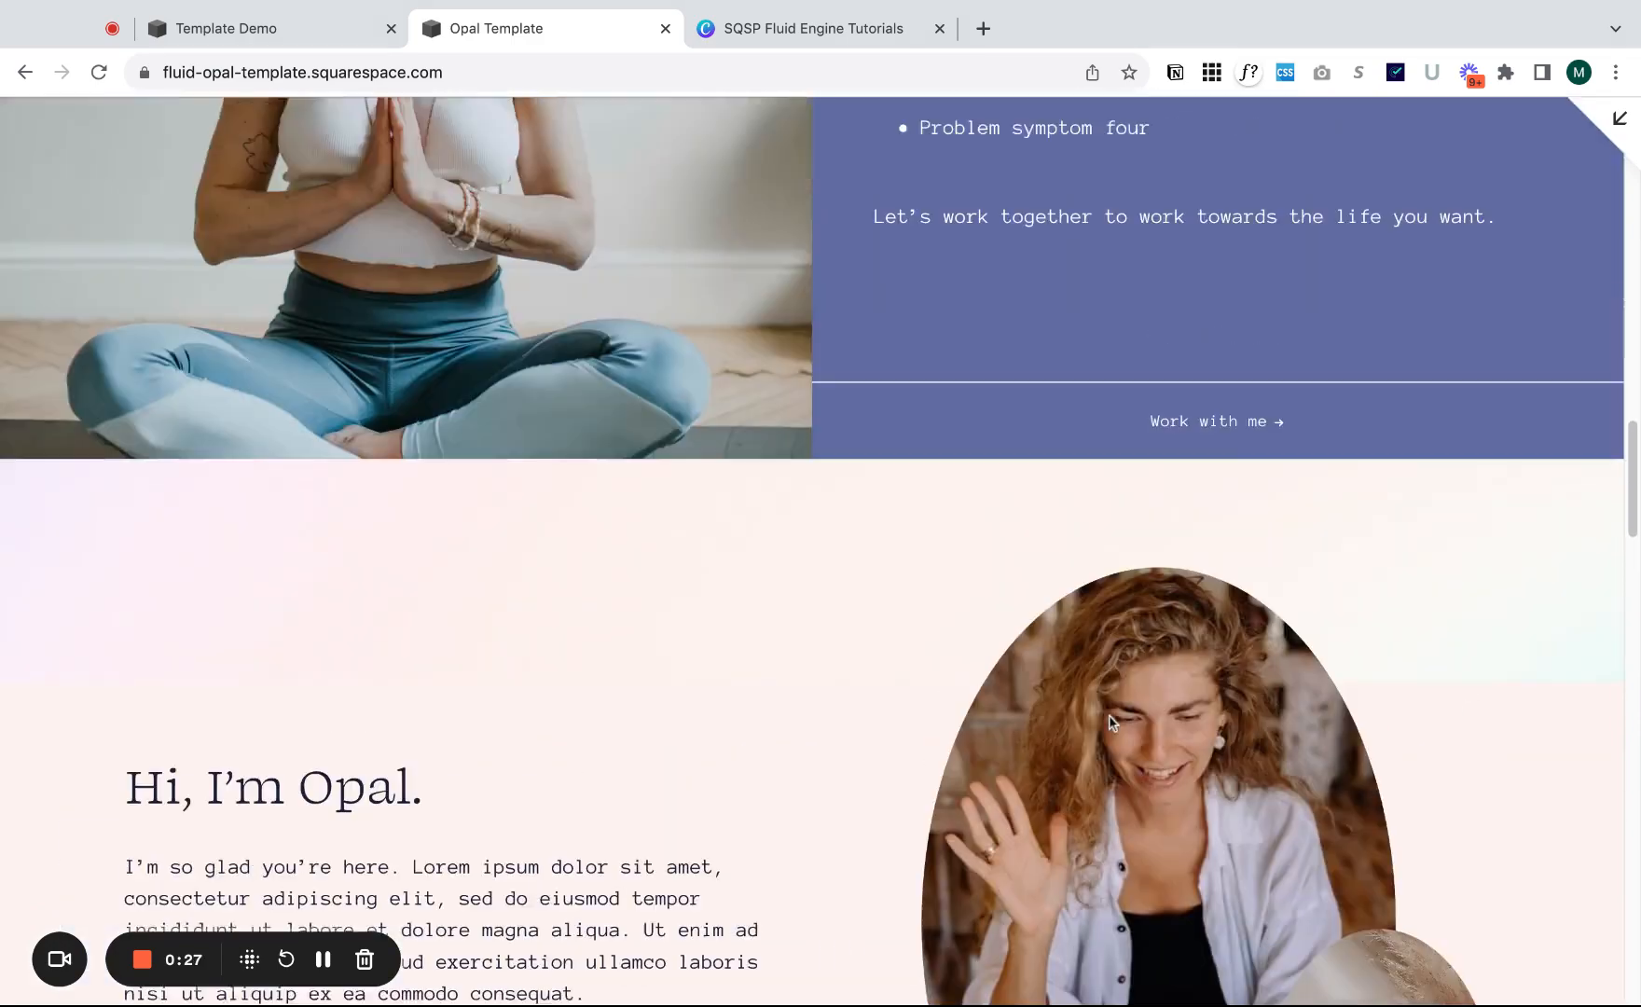
pyautogui.scroll(-2, 1110, 717)
pyautogui.scroll(-12, 1109, 714)
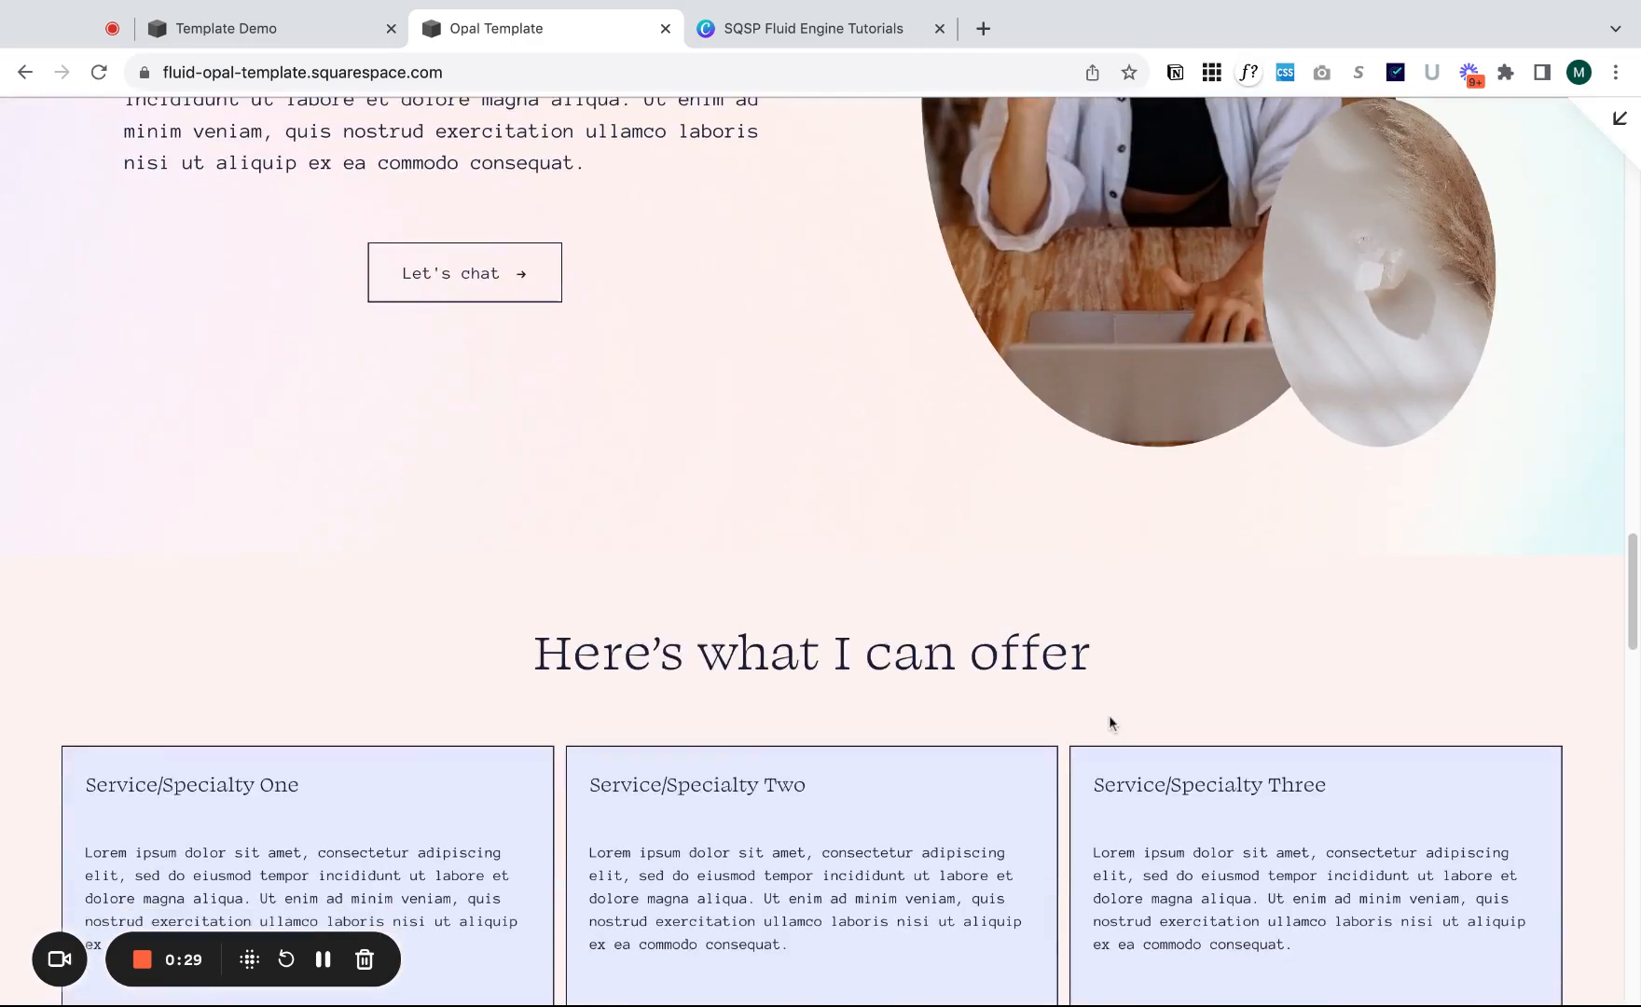
pyautogui.scroll(-10, 1109, 717)
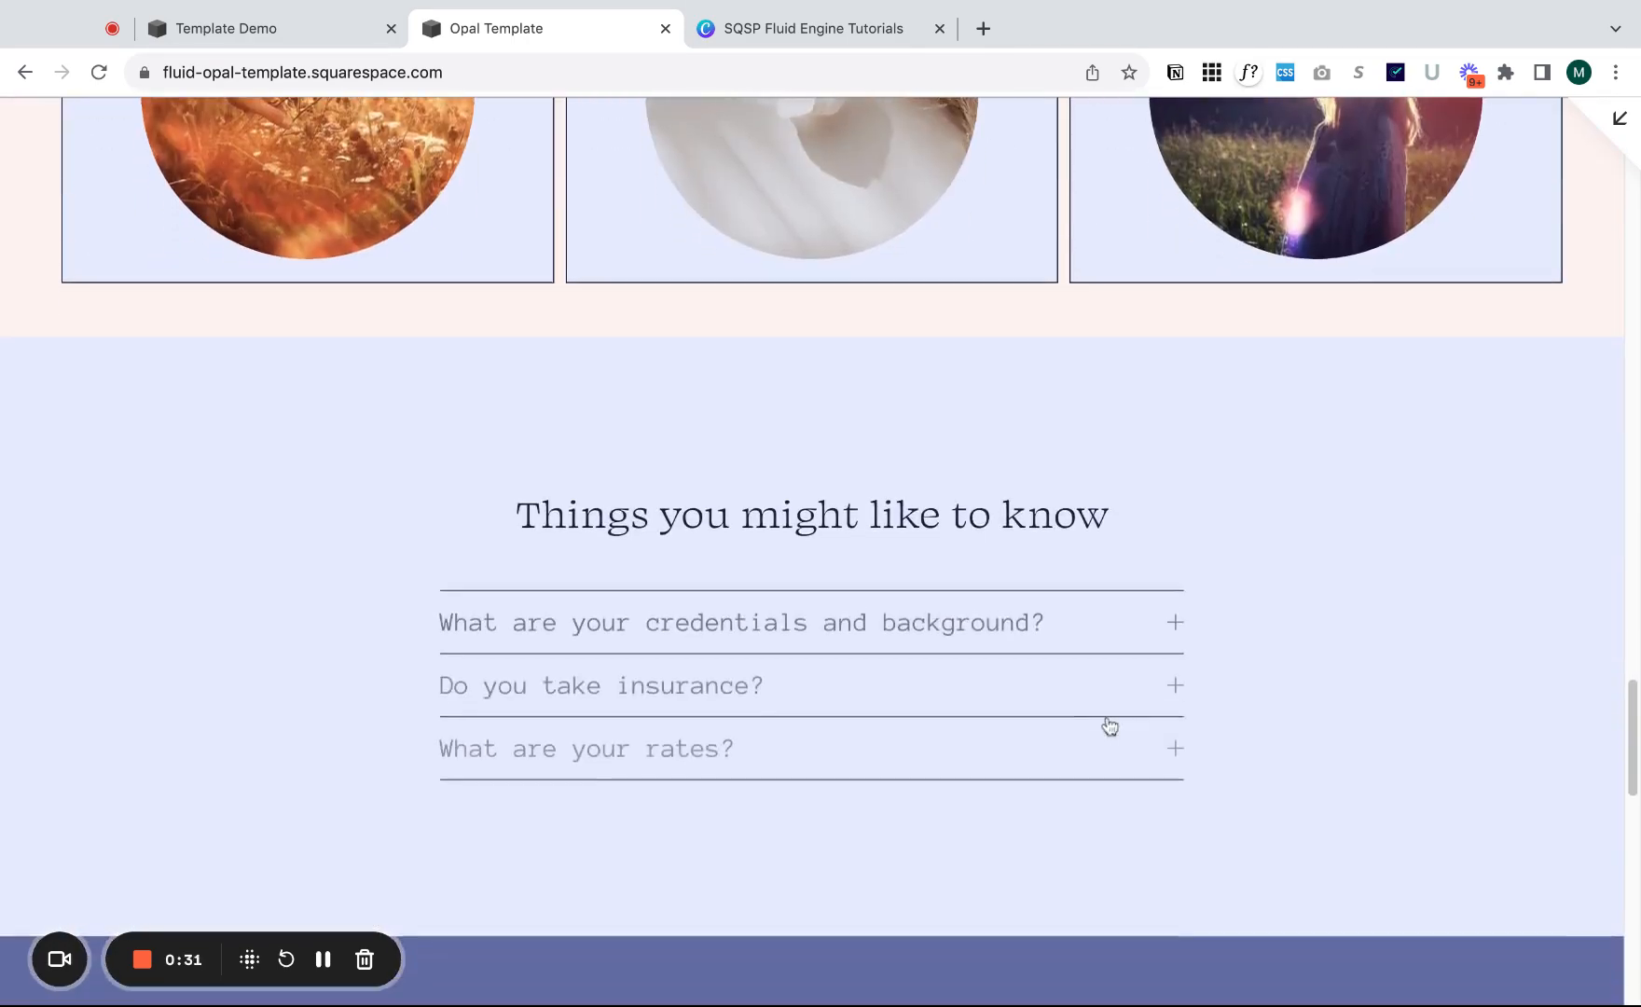
pyautogui.scroll(-2, 1108, 718)
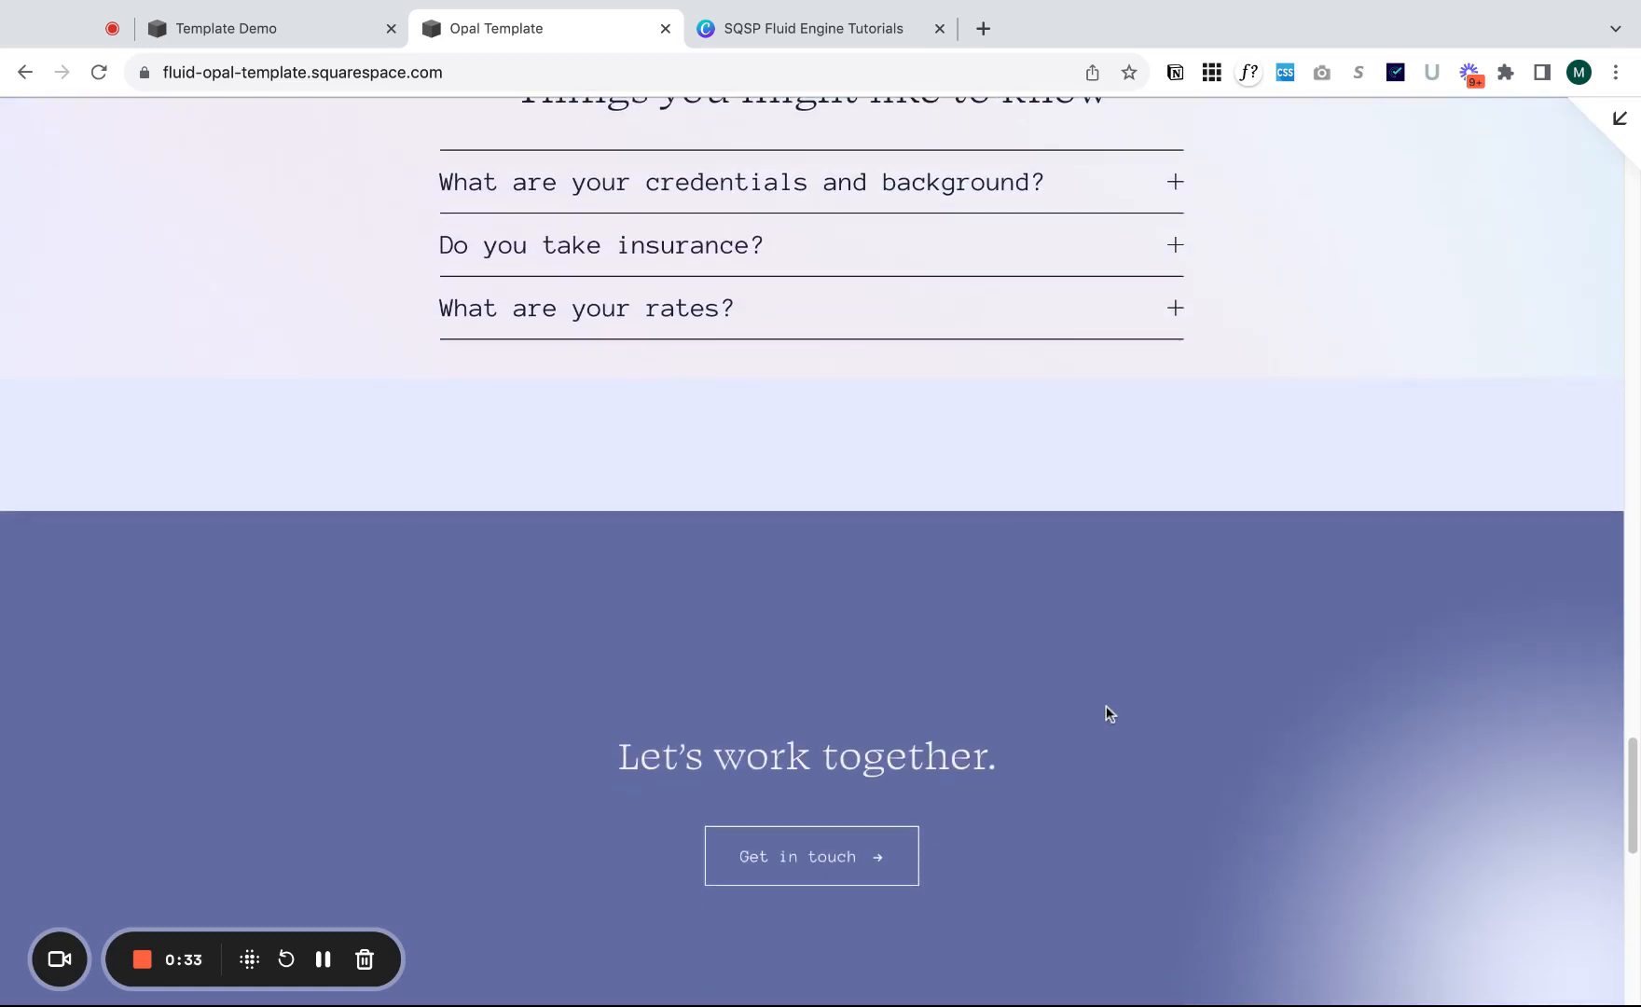
pyautogui.scroll(-10, 1099, 713)
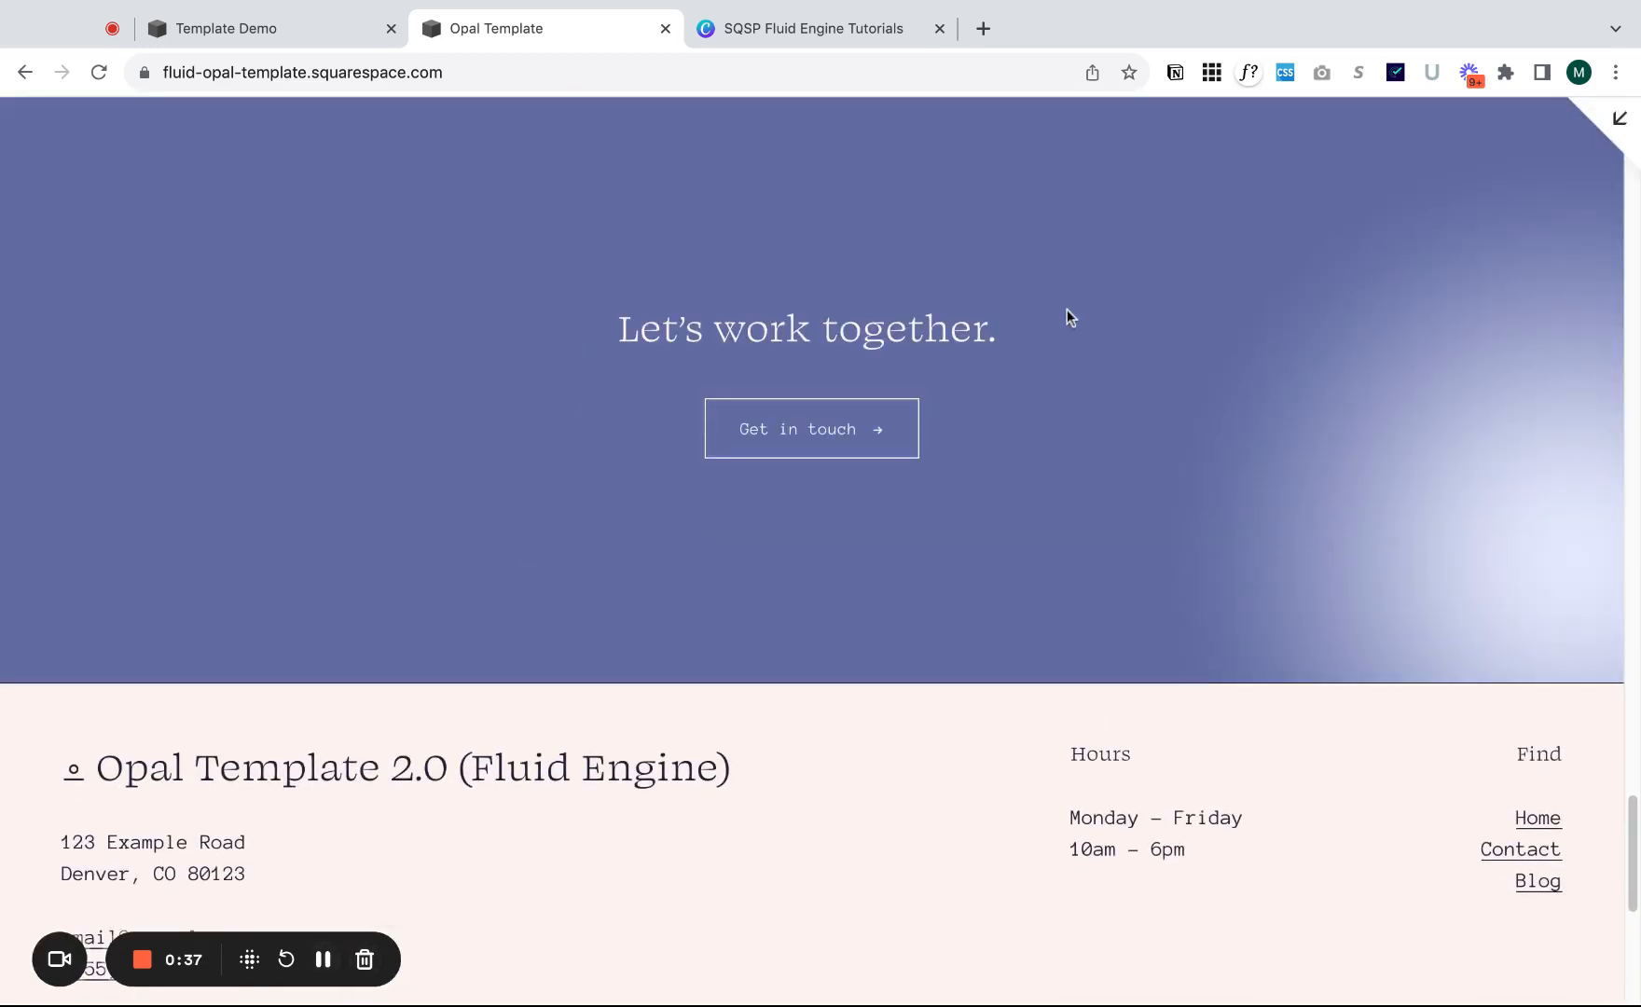
# - Switch to the Template Demo site and review its customized home page from the hero section to the Instagram footer
pyautogui.click(264, 28)
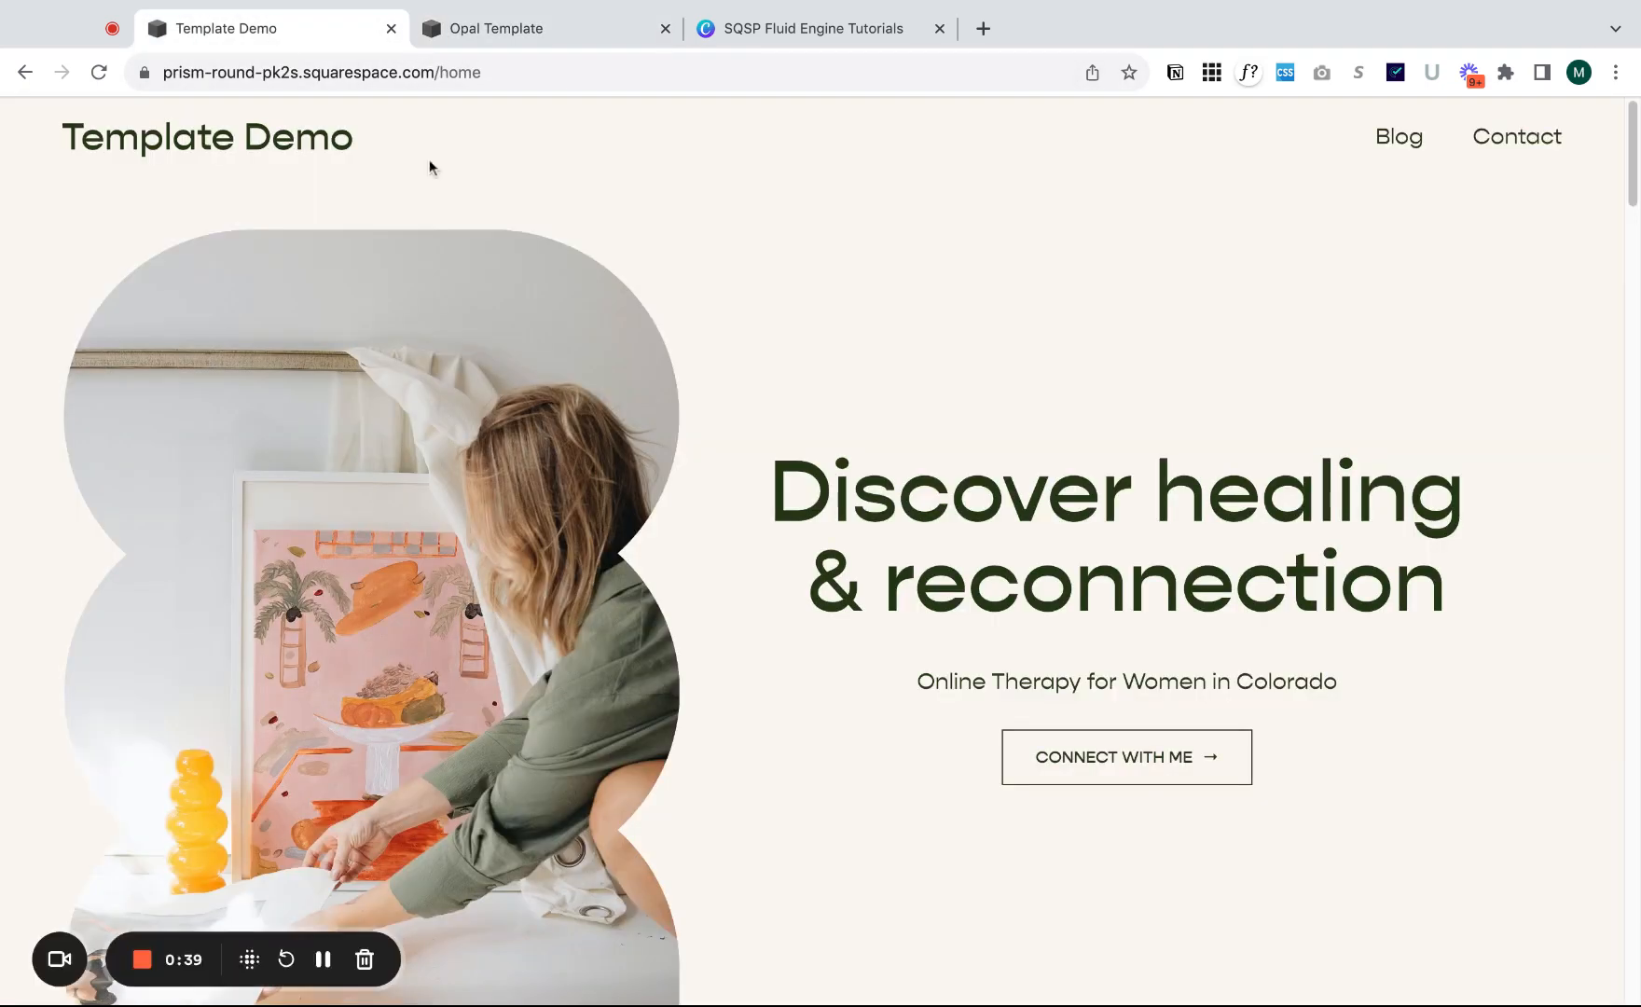
pyautogui.scroll(-3, 763, 557)
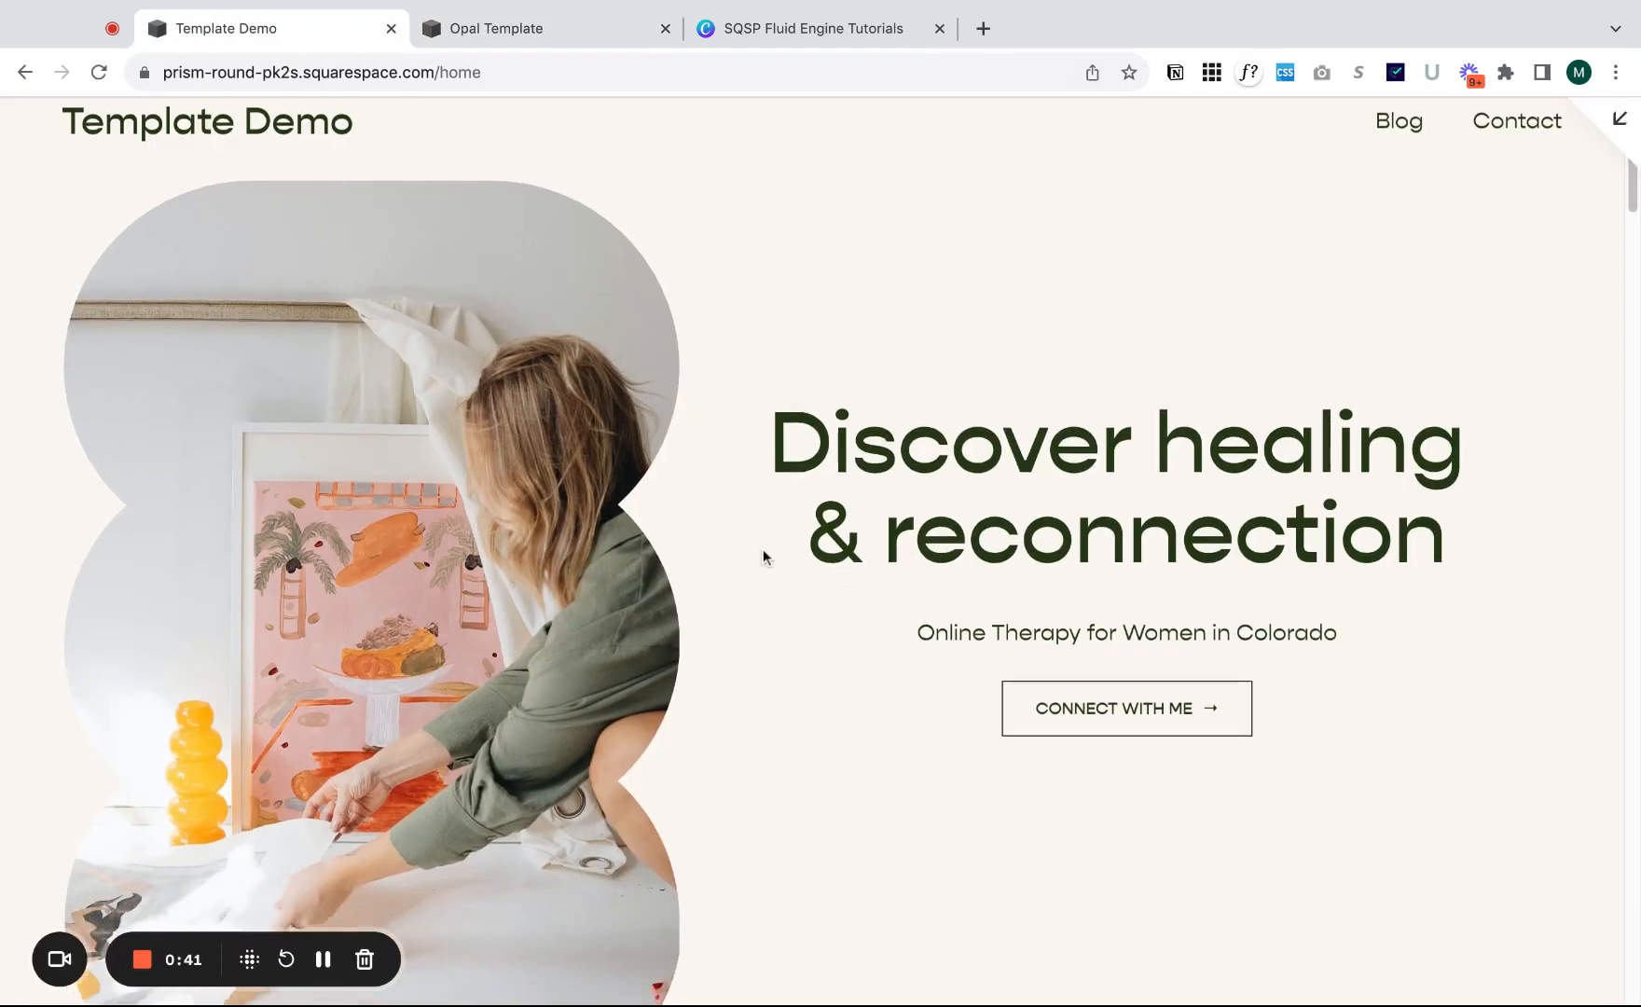
pyautogui.scroll(-10, 763, 548)
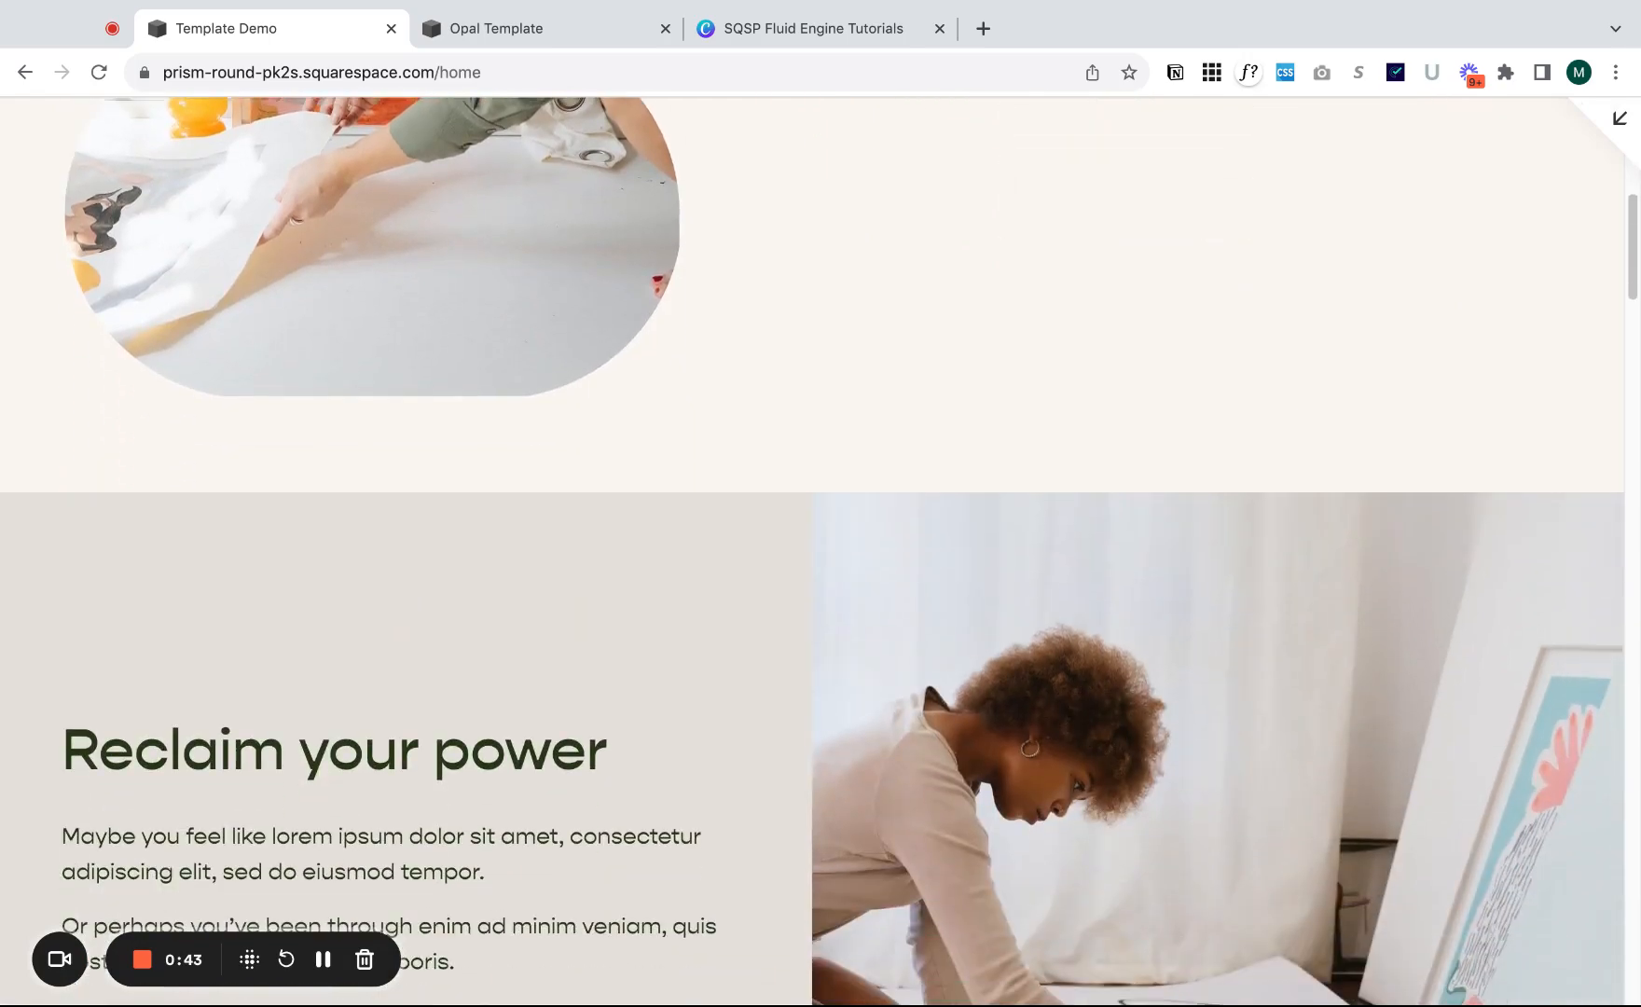
pyautogui.scroll(-10, 813, 550)
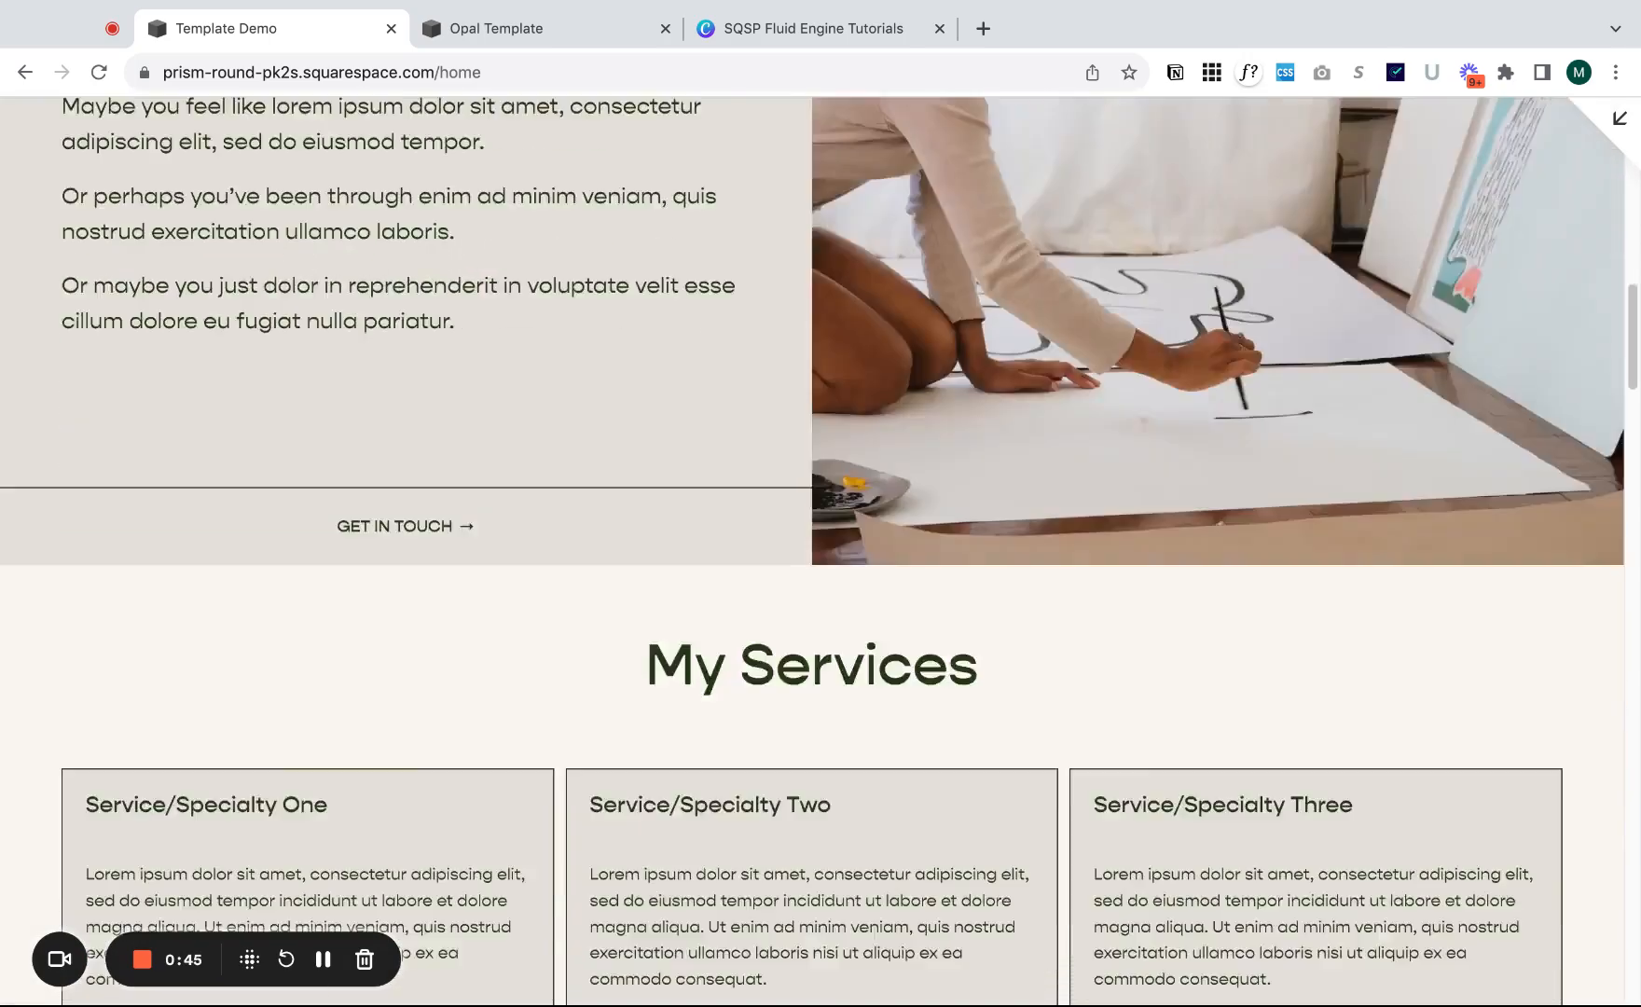
pyautogui.scroll(-19, 748, 515)
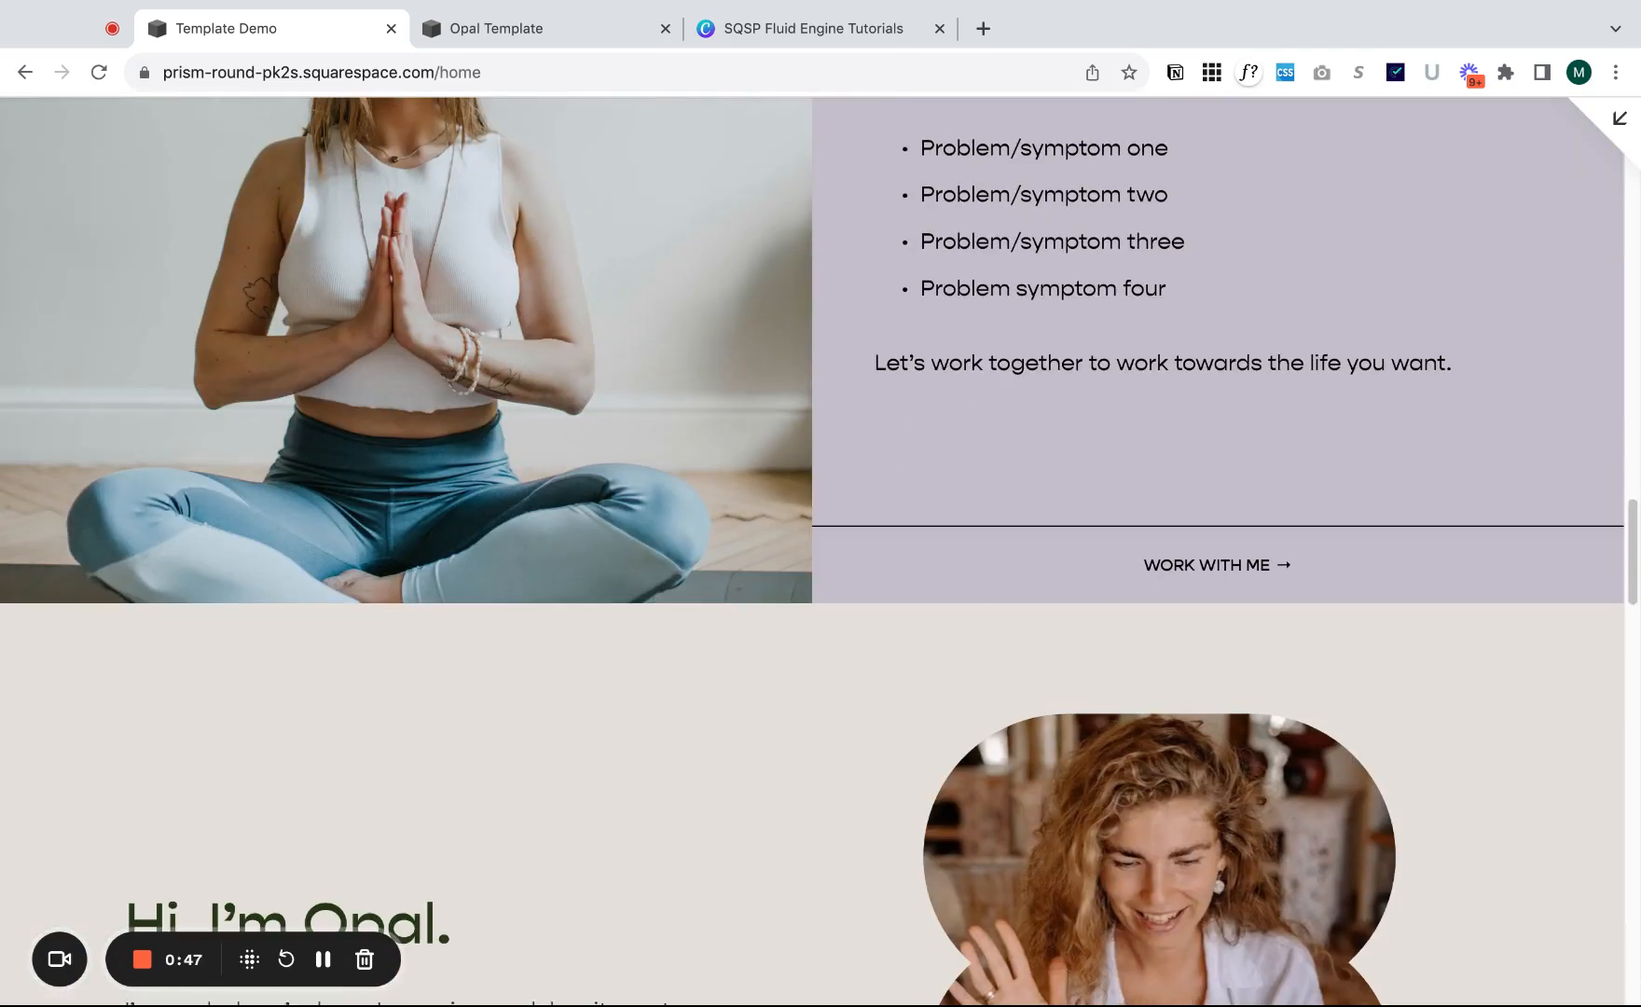
pyautogui.scroll(-10, 746, 514)
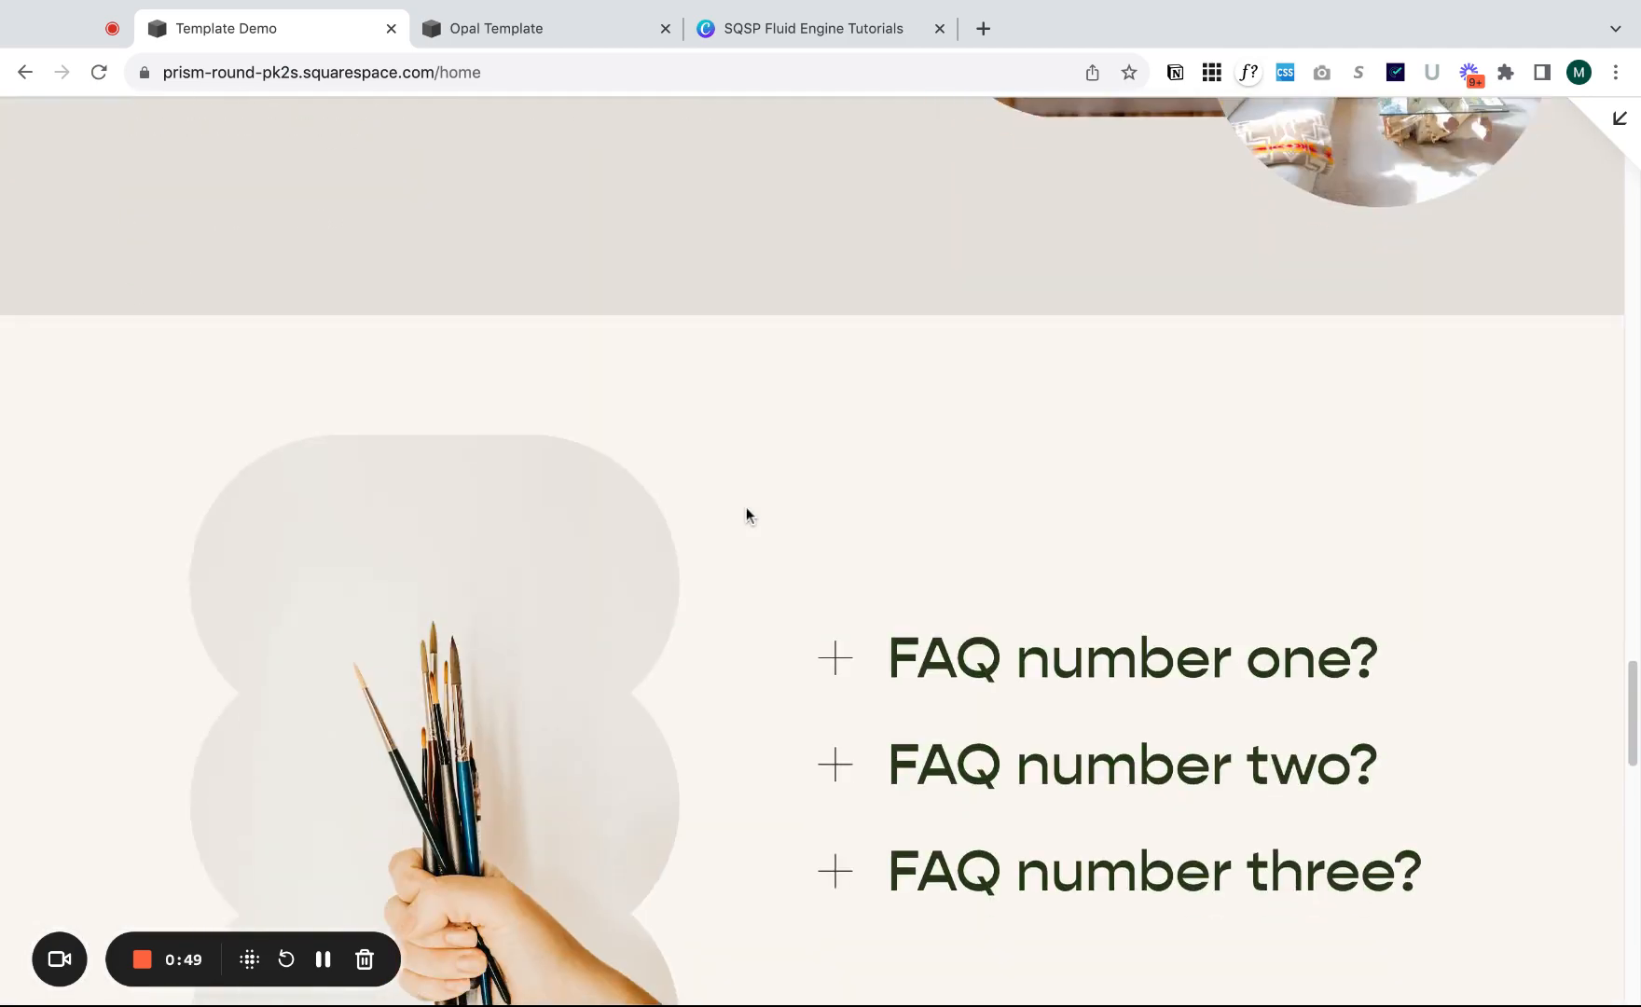
pyautogui.scroll(-12, 746, 523)
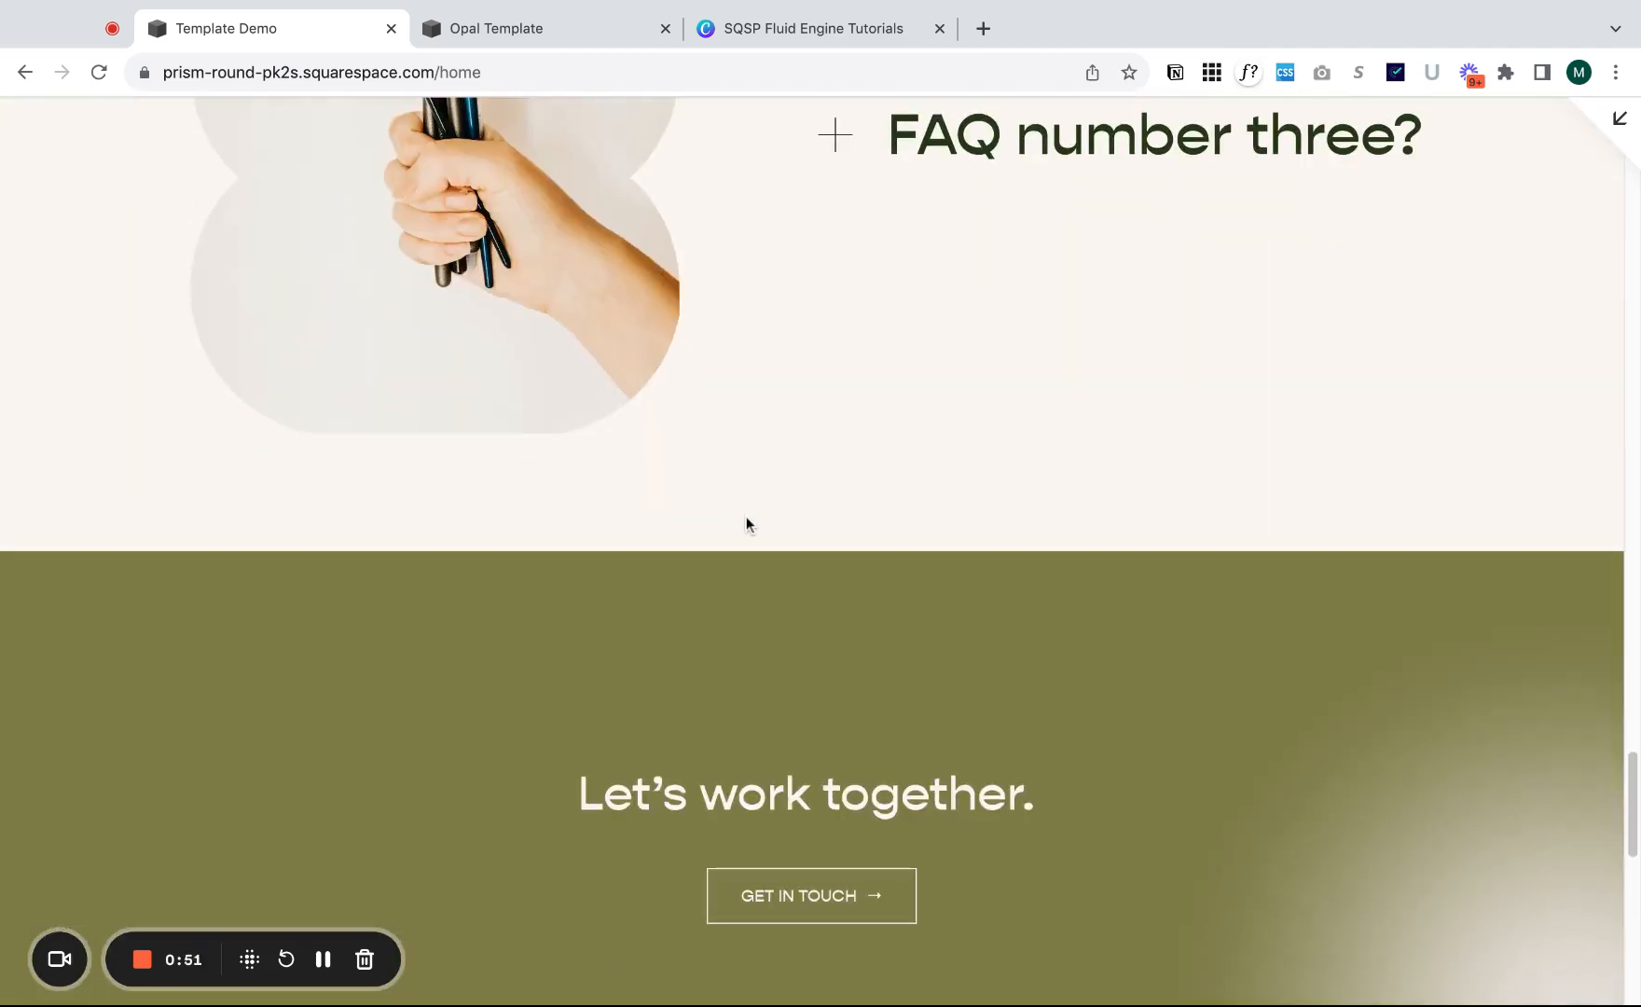
pyautogui.scroll(-4, 752, 519)
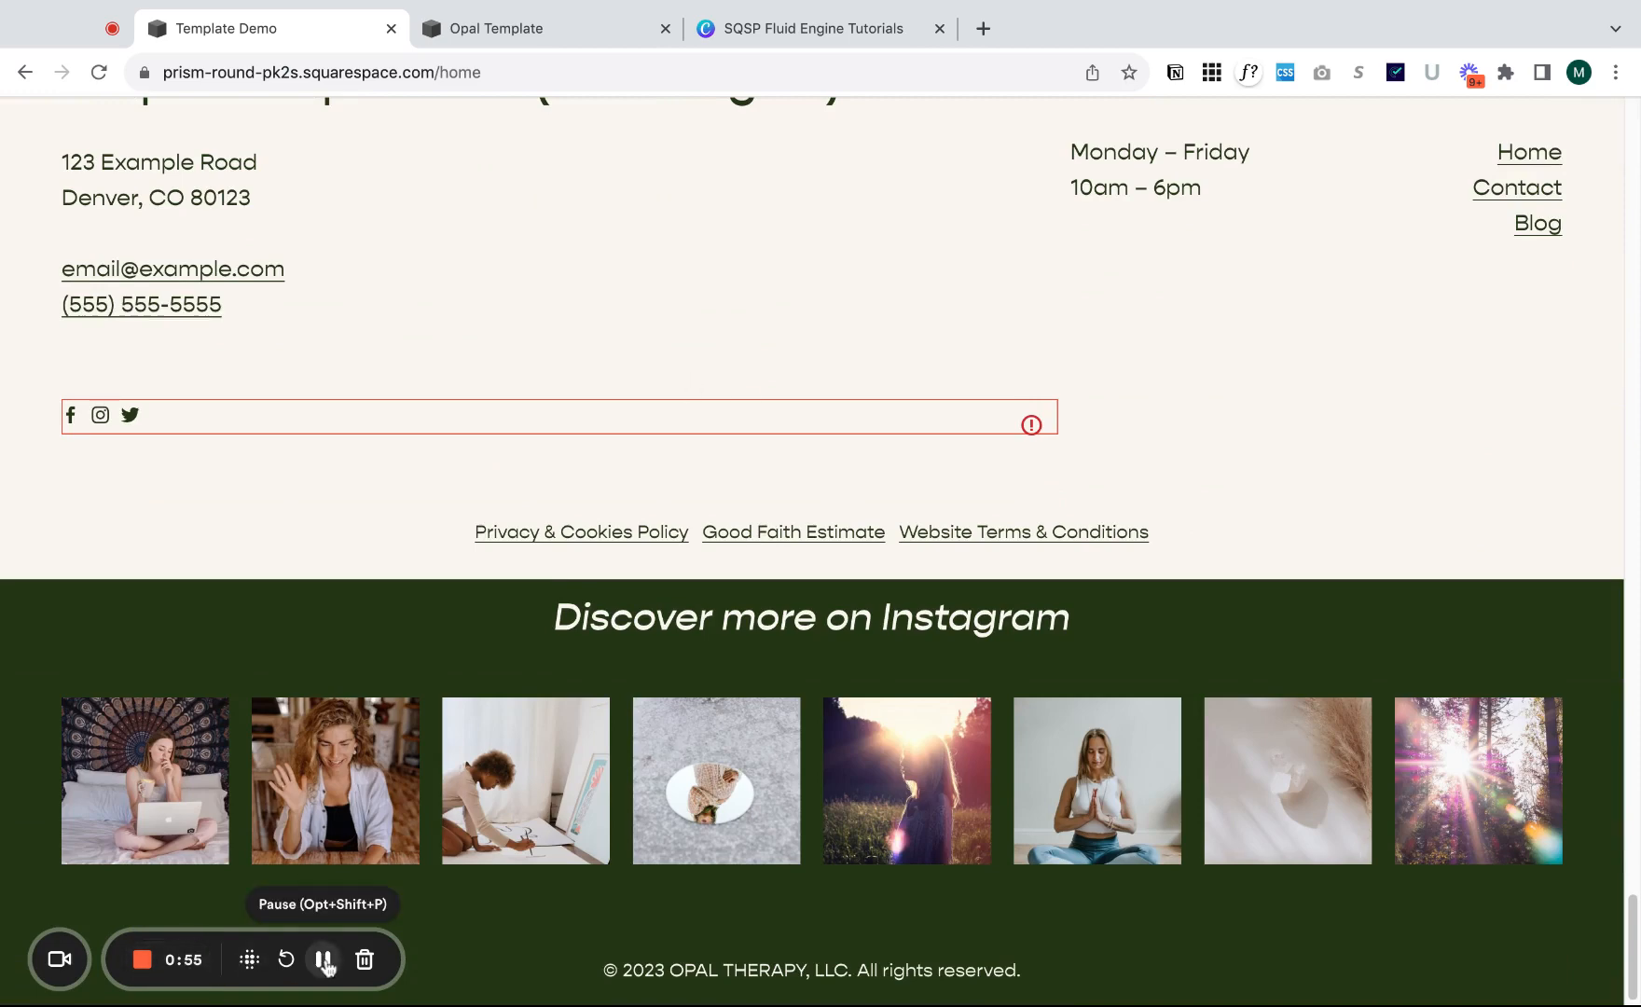
pyautogui.click(323, 959)
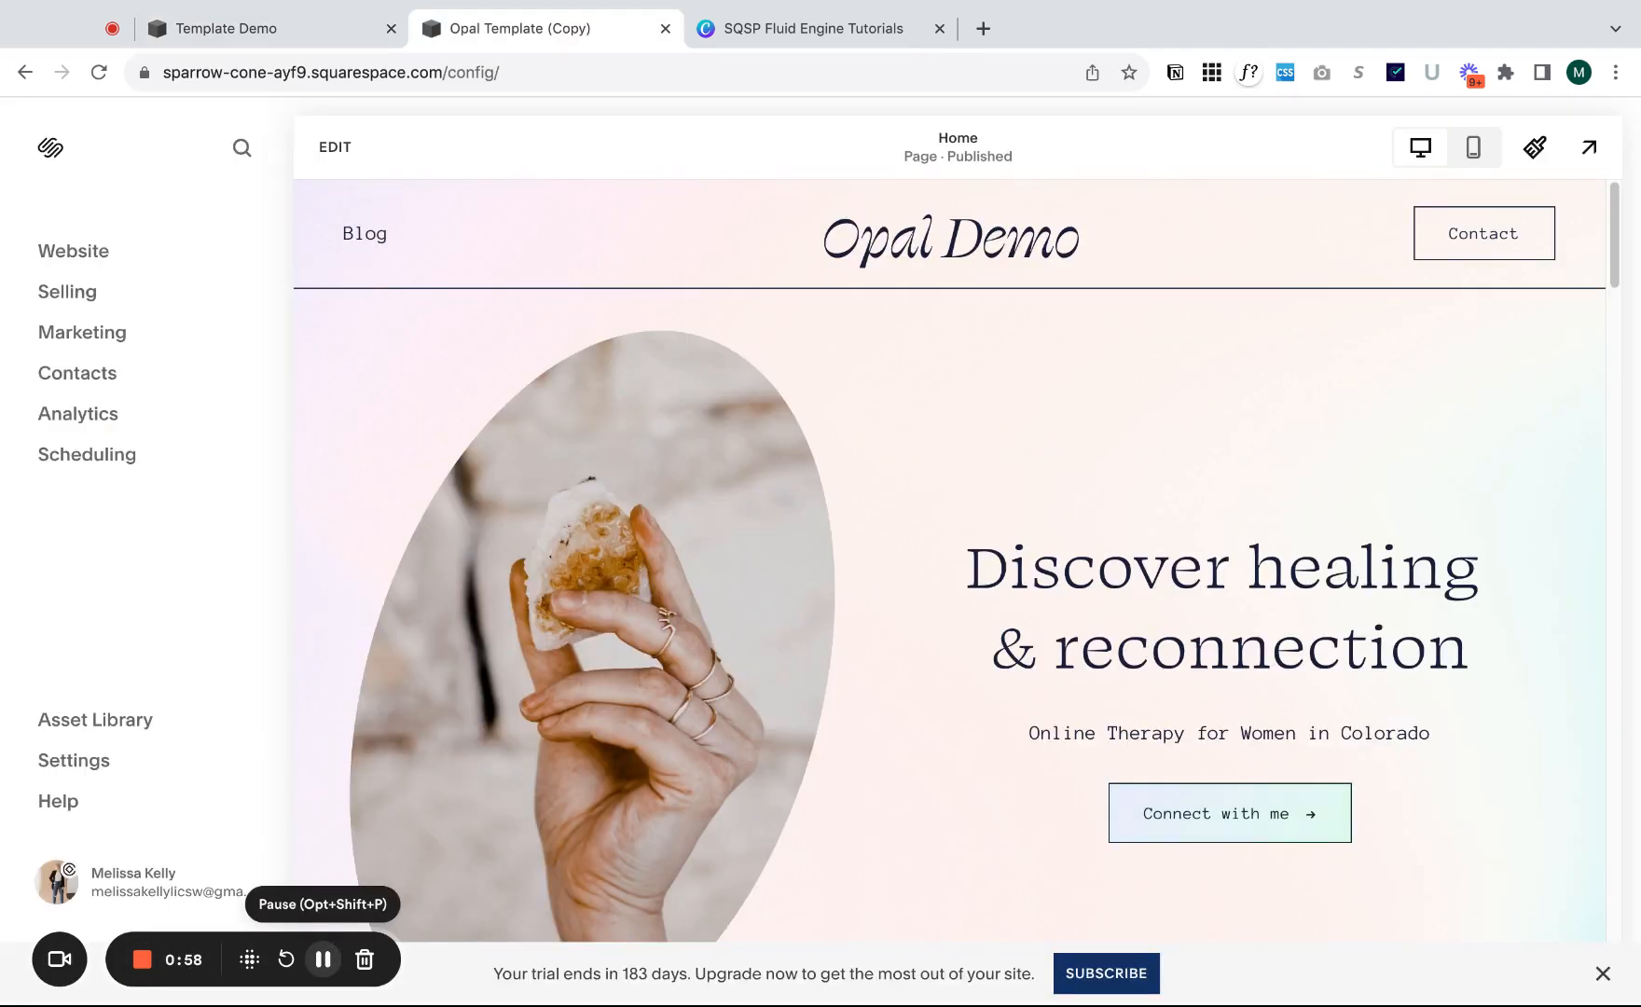
# - Open the Opal Demo home page for editing and delete the background image of the "Discover healing & reconnection" section
pyautogui.click(349, 154)
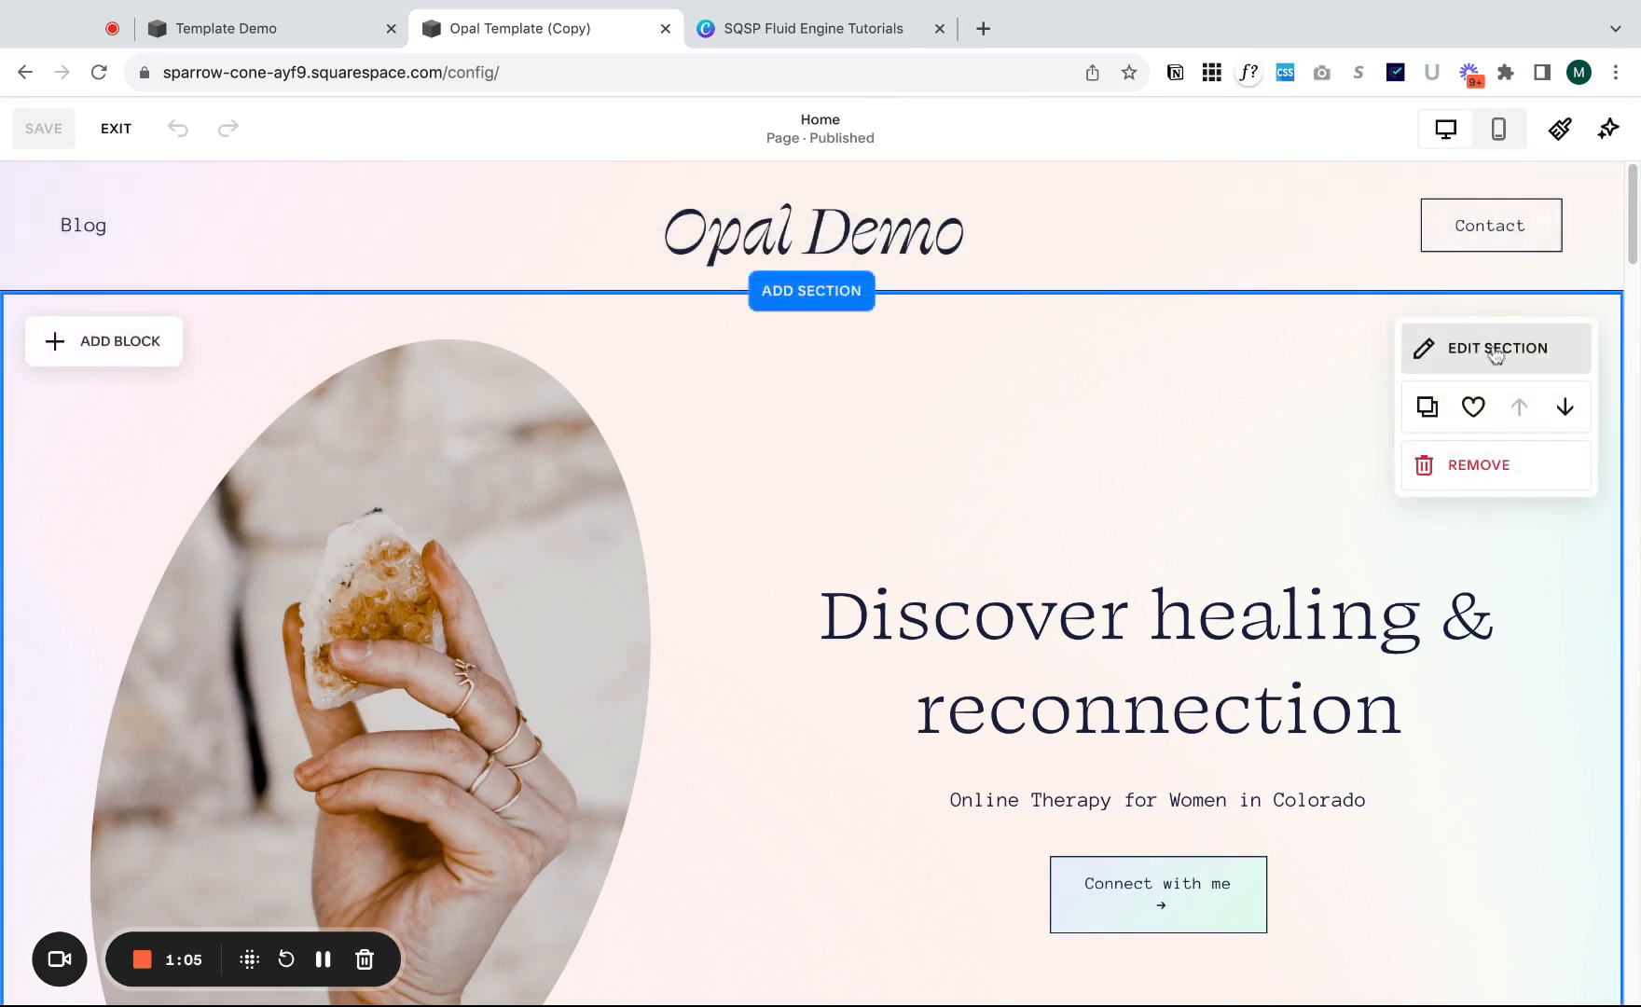
pyautogui.click(1495, 350)
pyautogui.click(1403, 443)
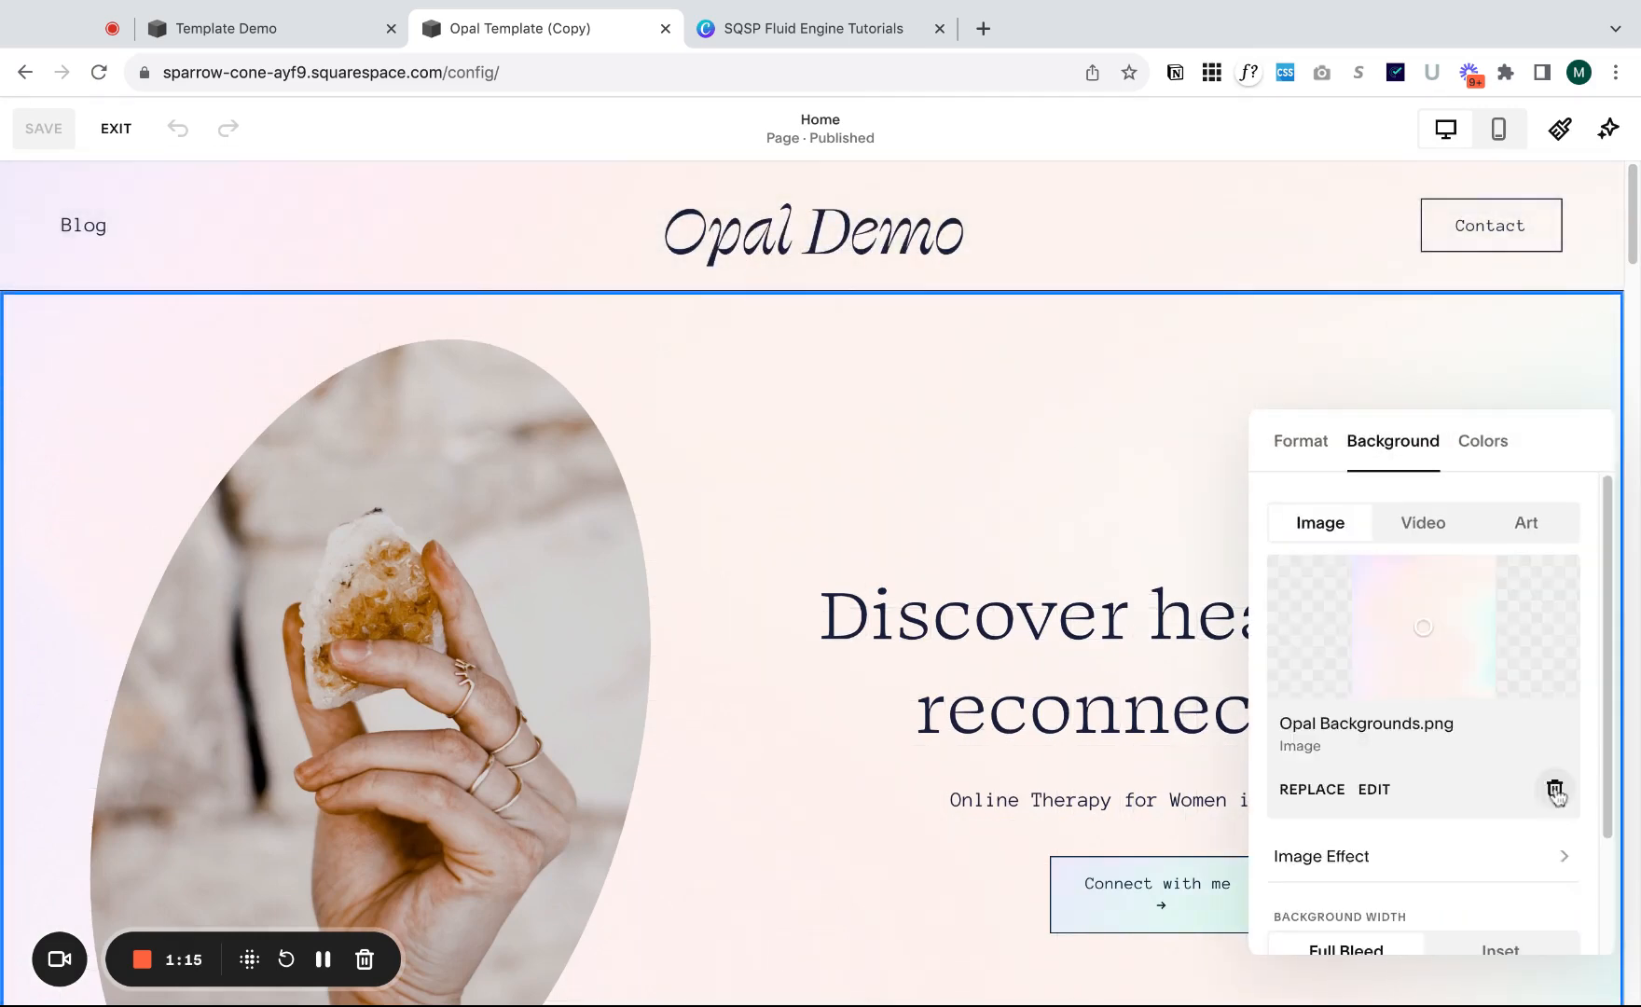
pyautogui.click(1557, 789)
# - Delete the background image of the "Hi, I'm Opal." section
pyautogui.scroll(-10, 1070, 509)
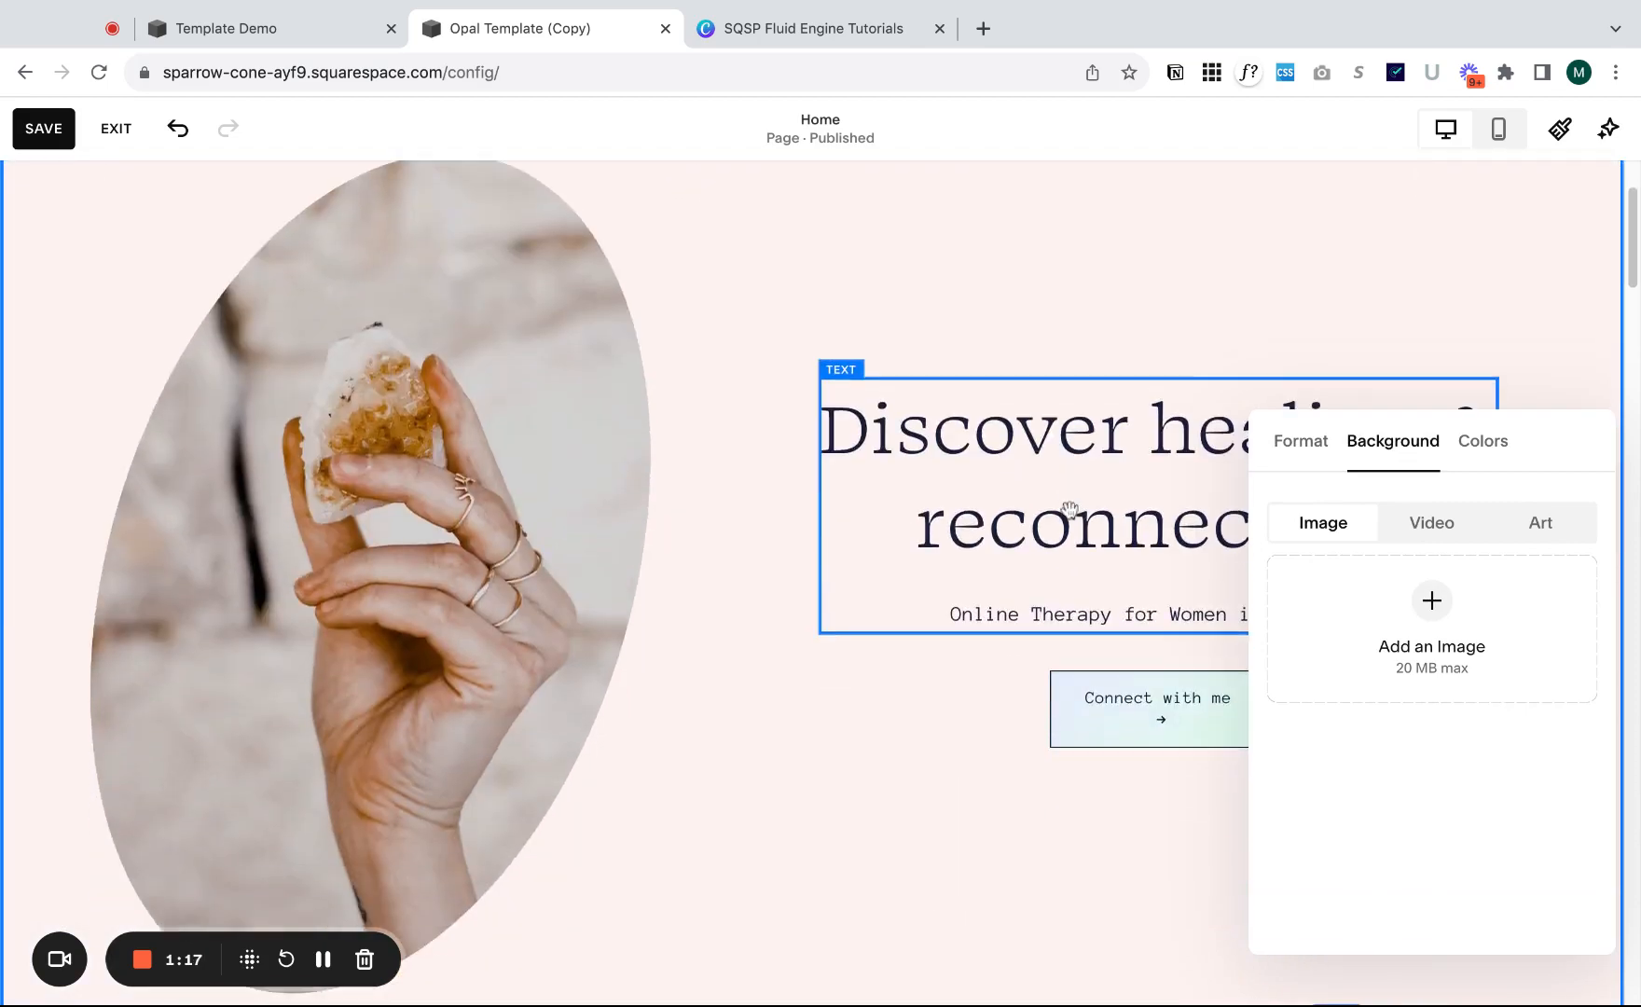
pyautogui.scroll(10, 1064, 506)
pyautogui.scroll(-5, 1064, 506)
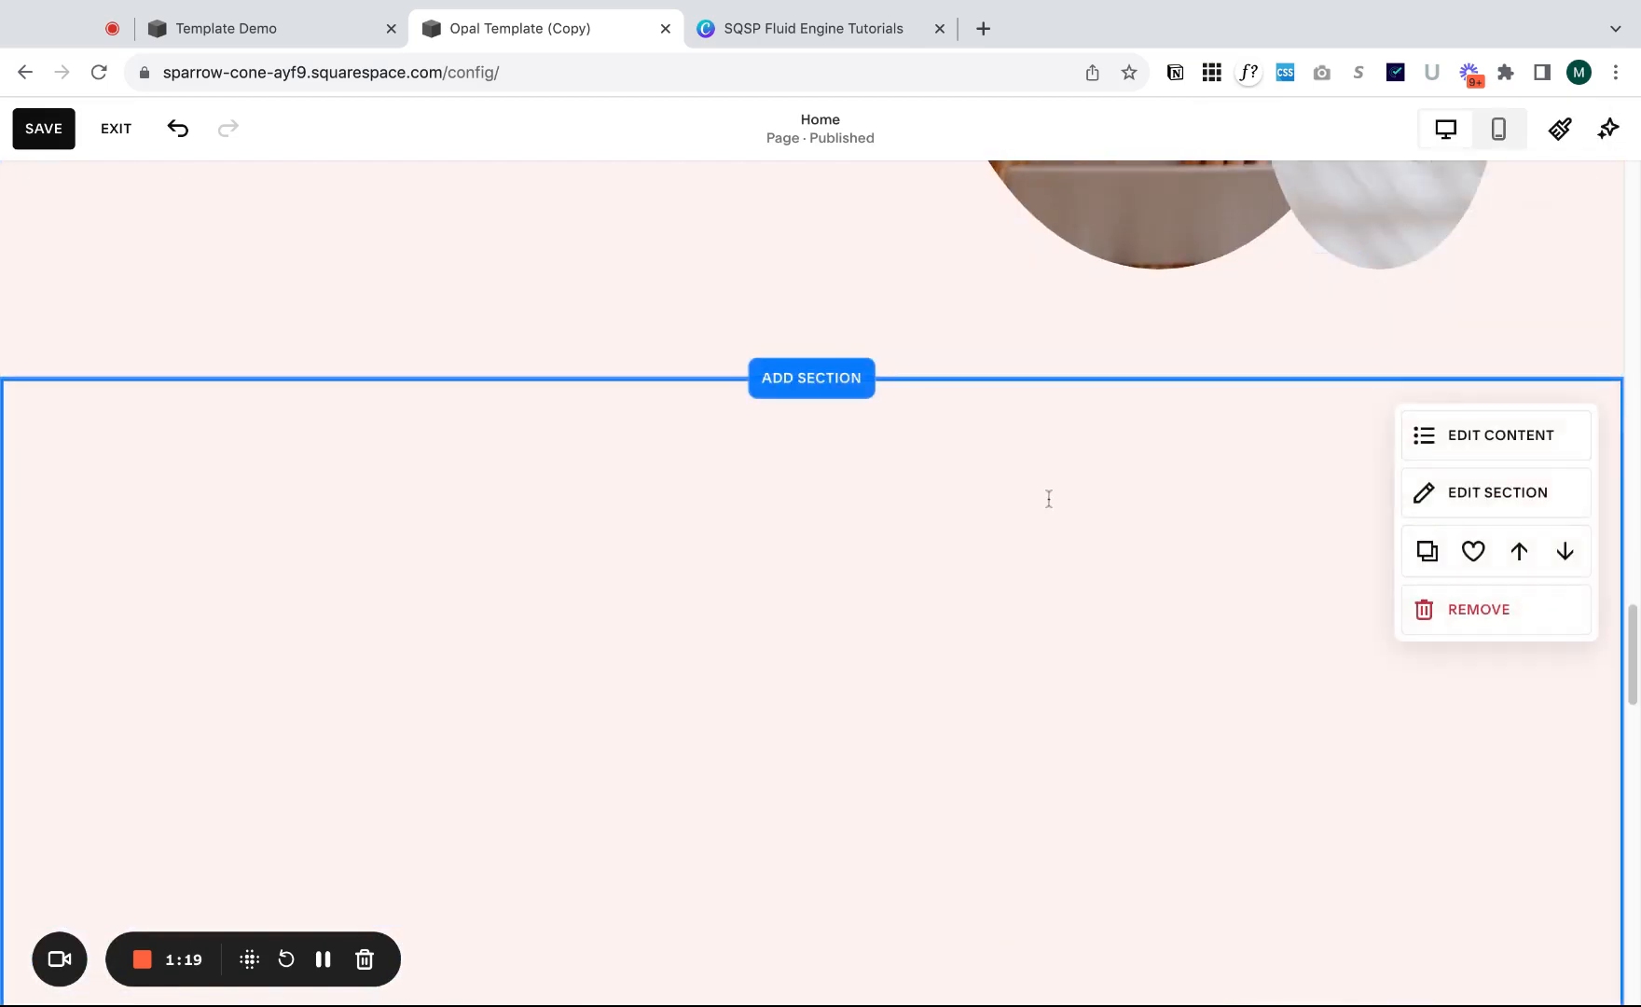
pyautogui.scroll(5, 1058, 488)
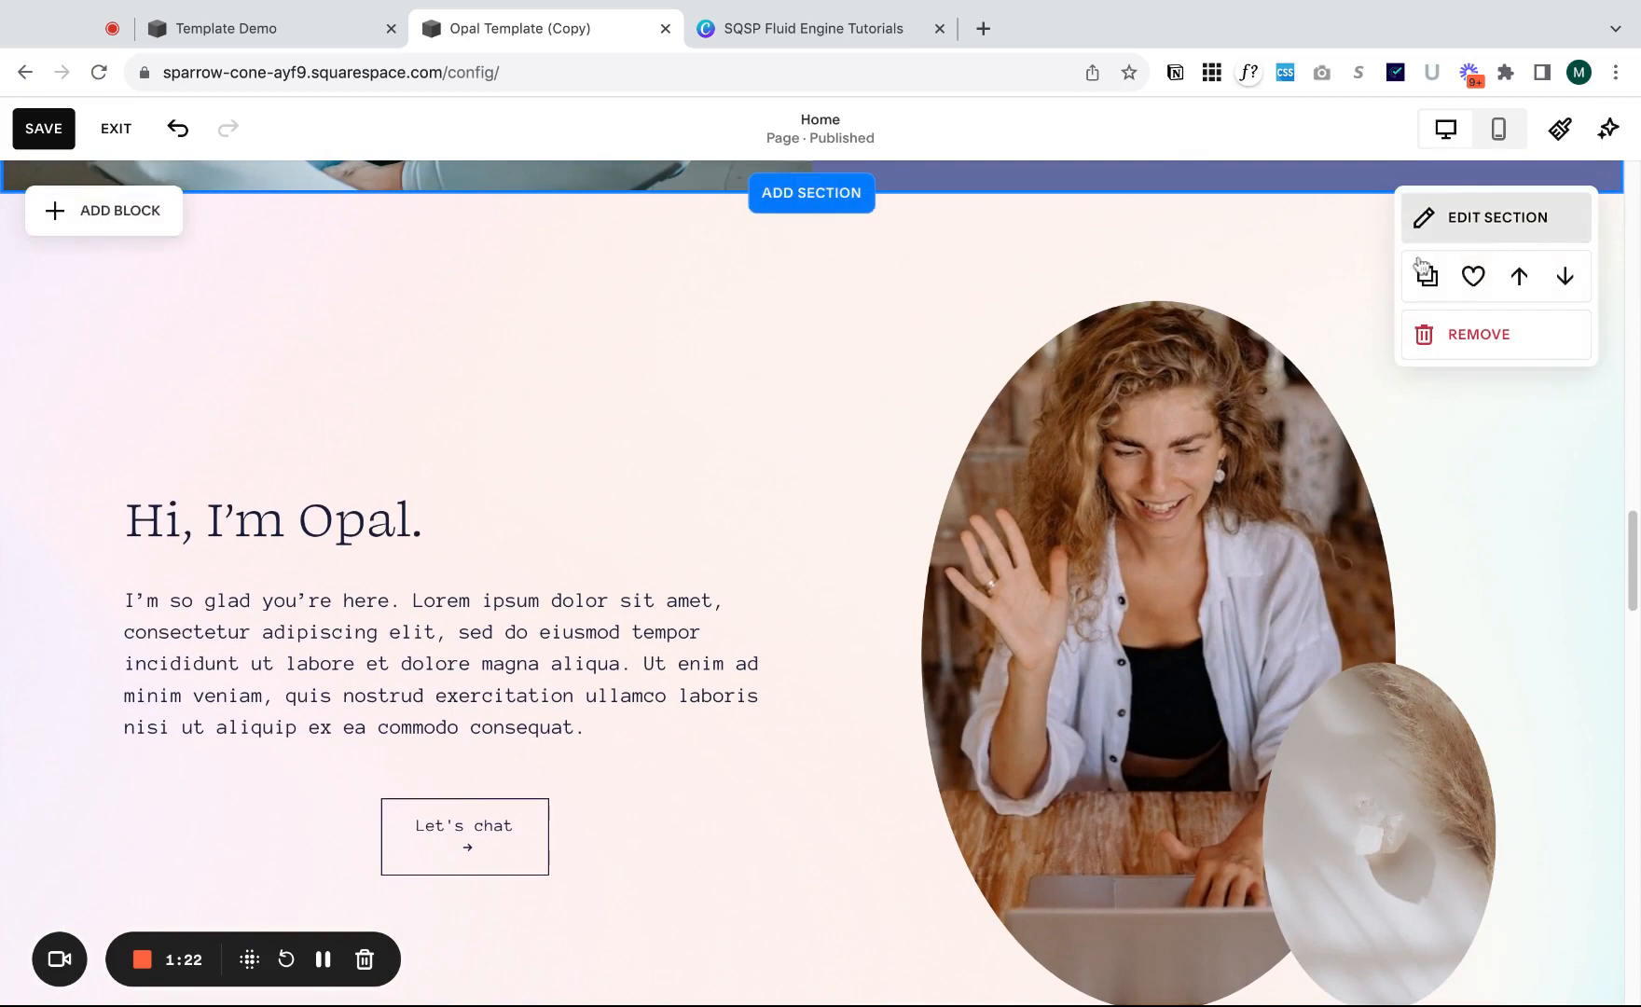
pyautogui.click(1492, 246)
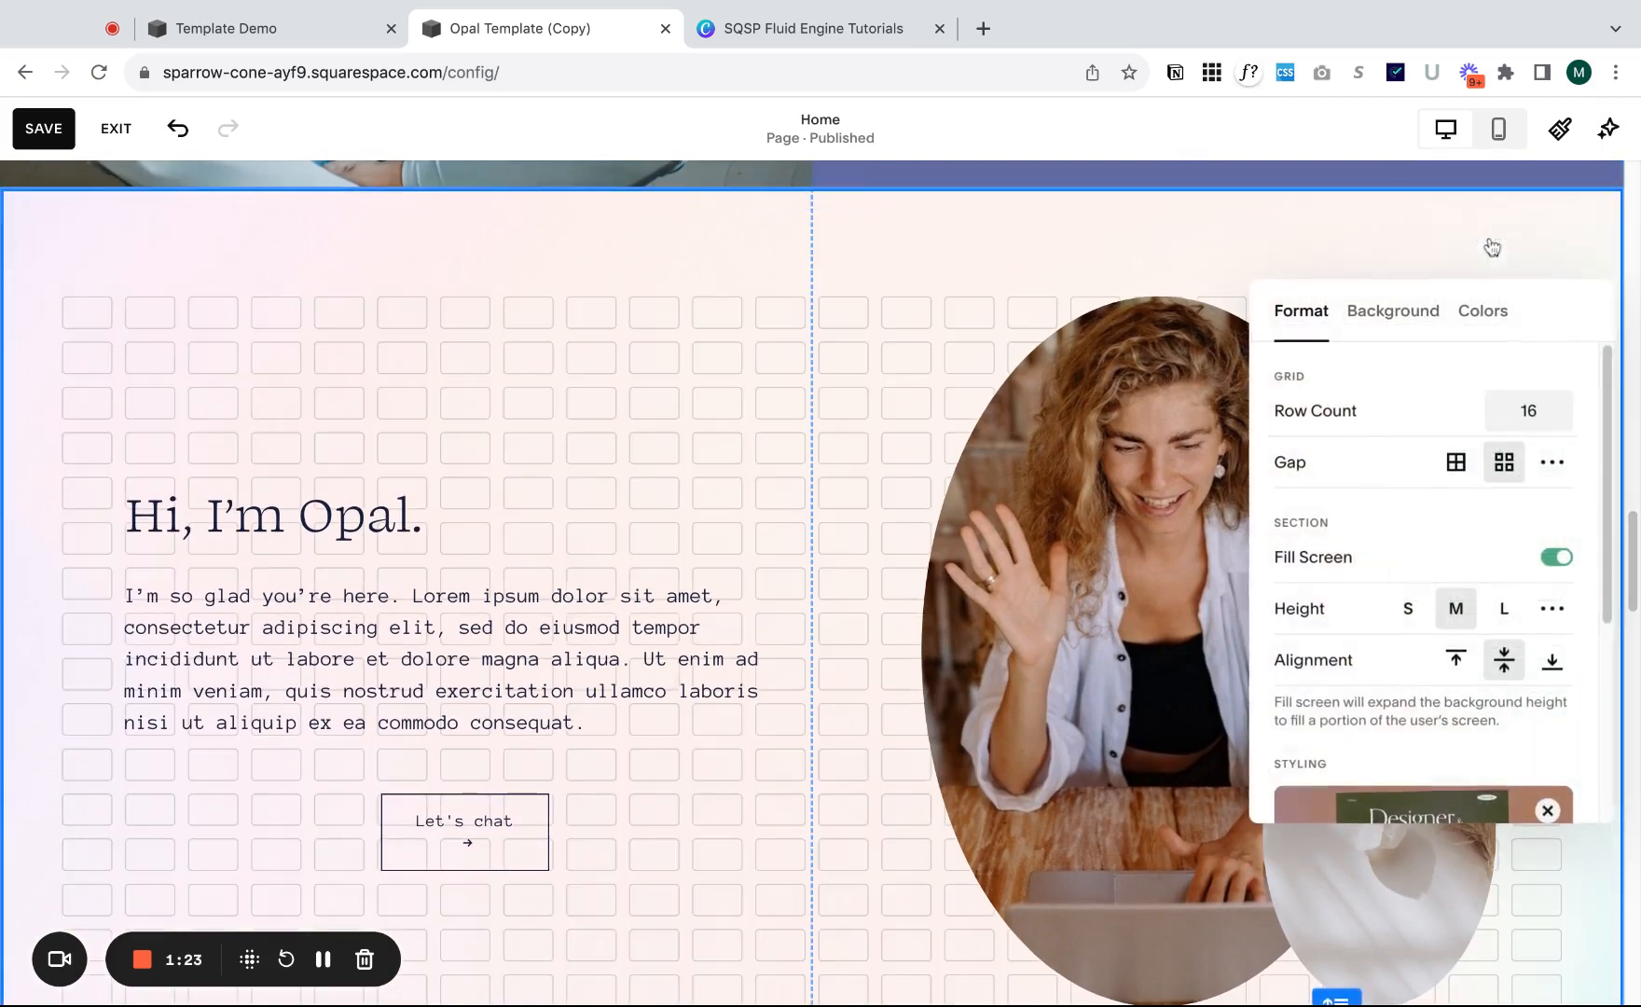
pyautogui.click(1403, 317)
pyautogui.click(1556, 659)
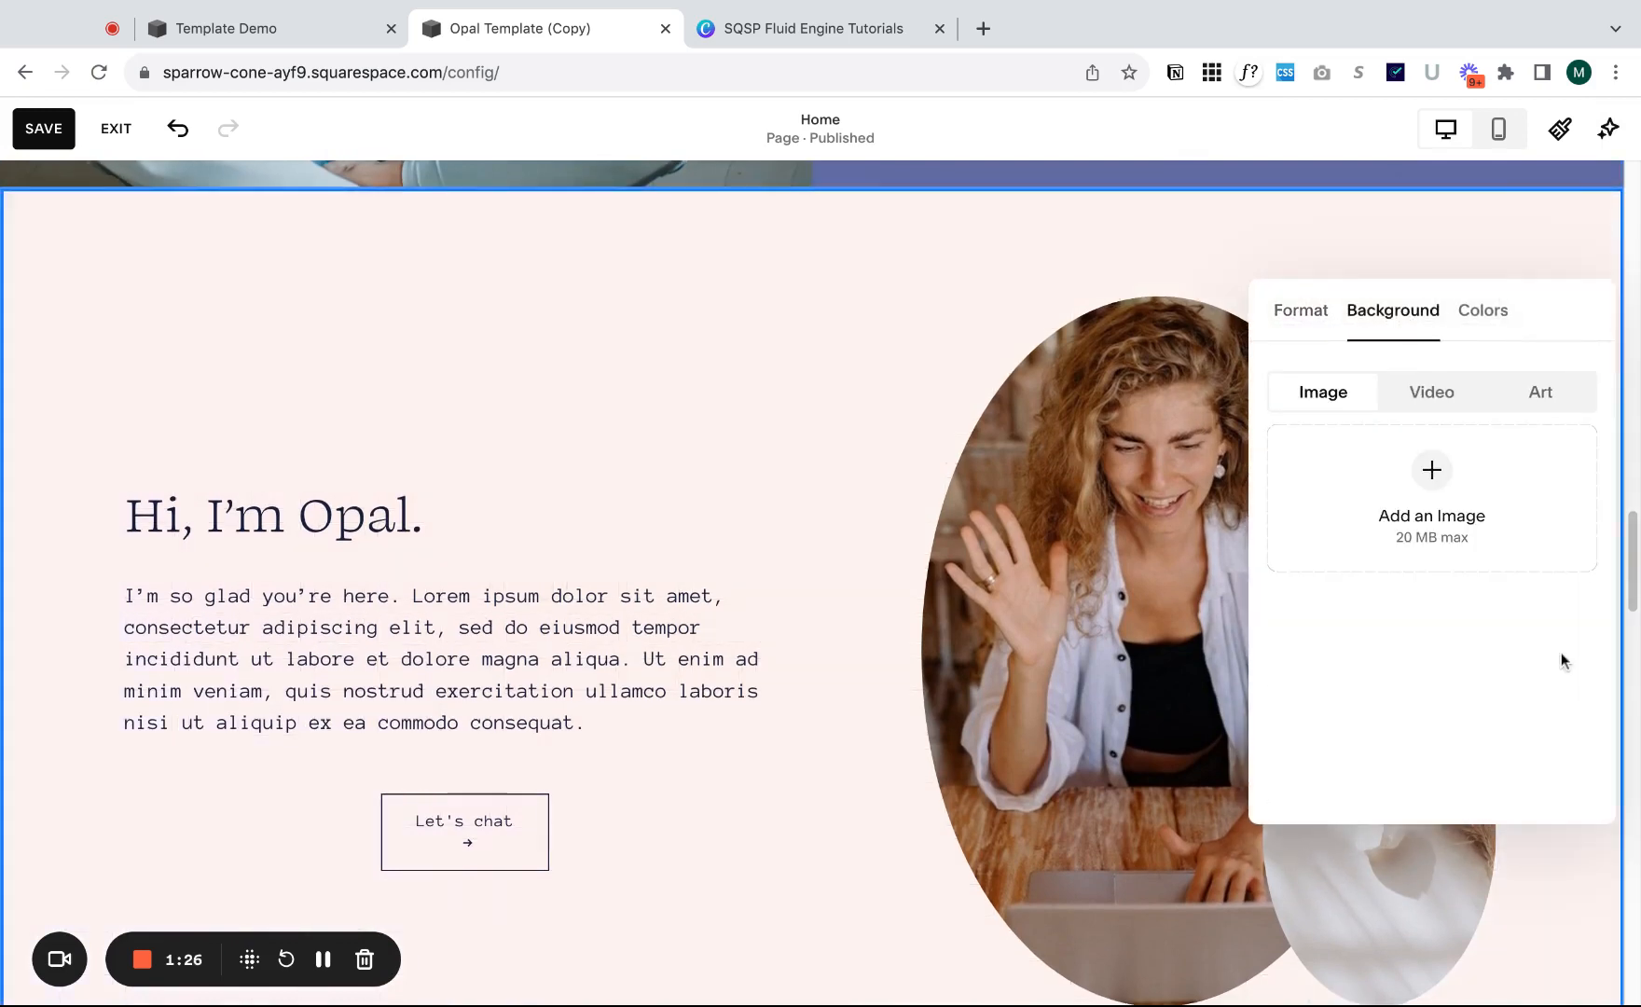
pyautogui.click(534, 395)
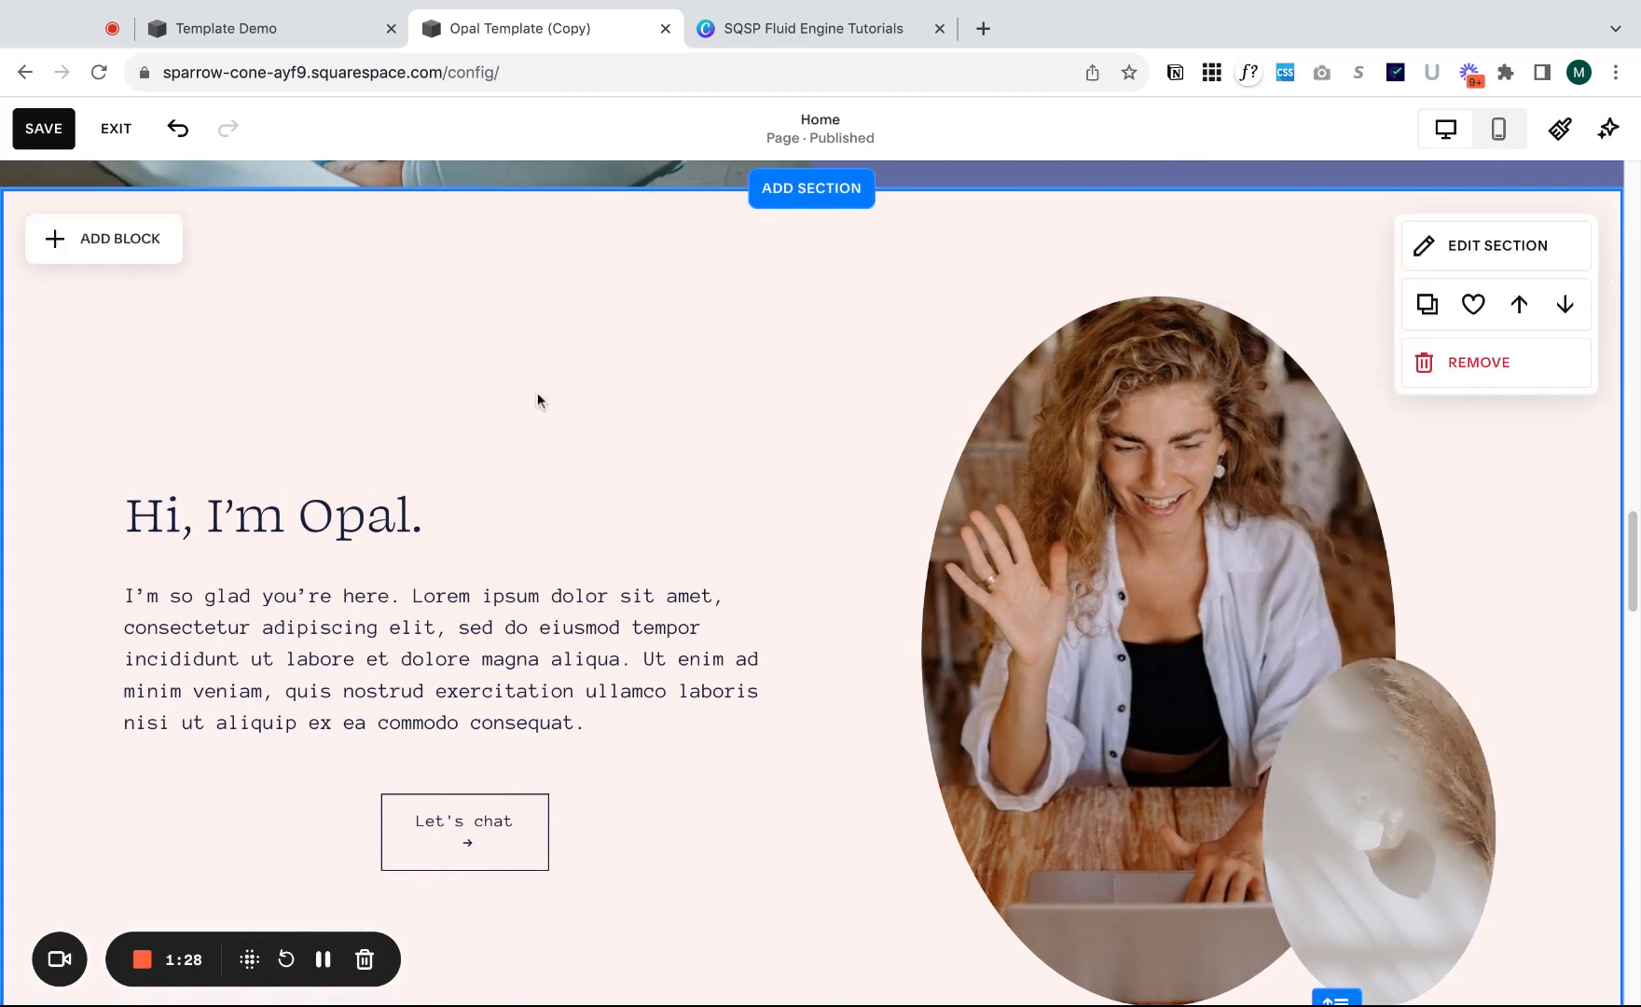
# - Apply the preset color palette of light grey, lavender grey and olive green to the whole site
pyautogui.scroll(15, 539, 396)
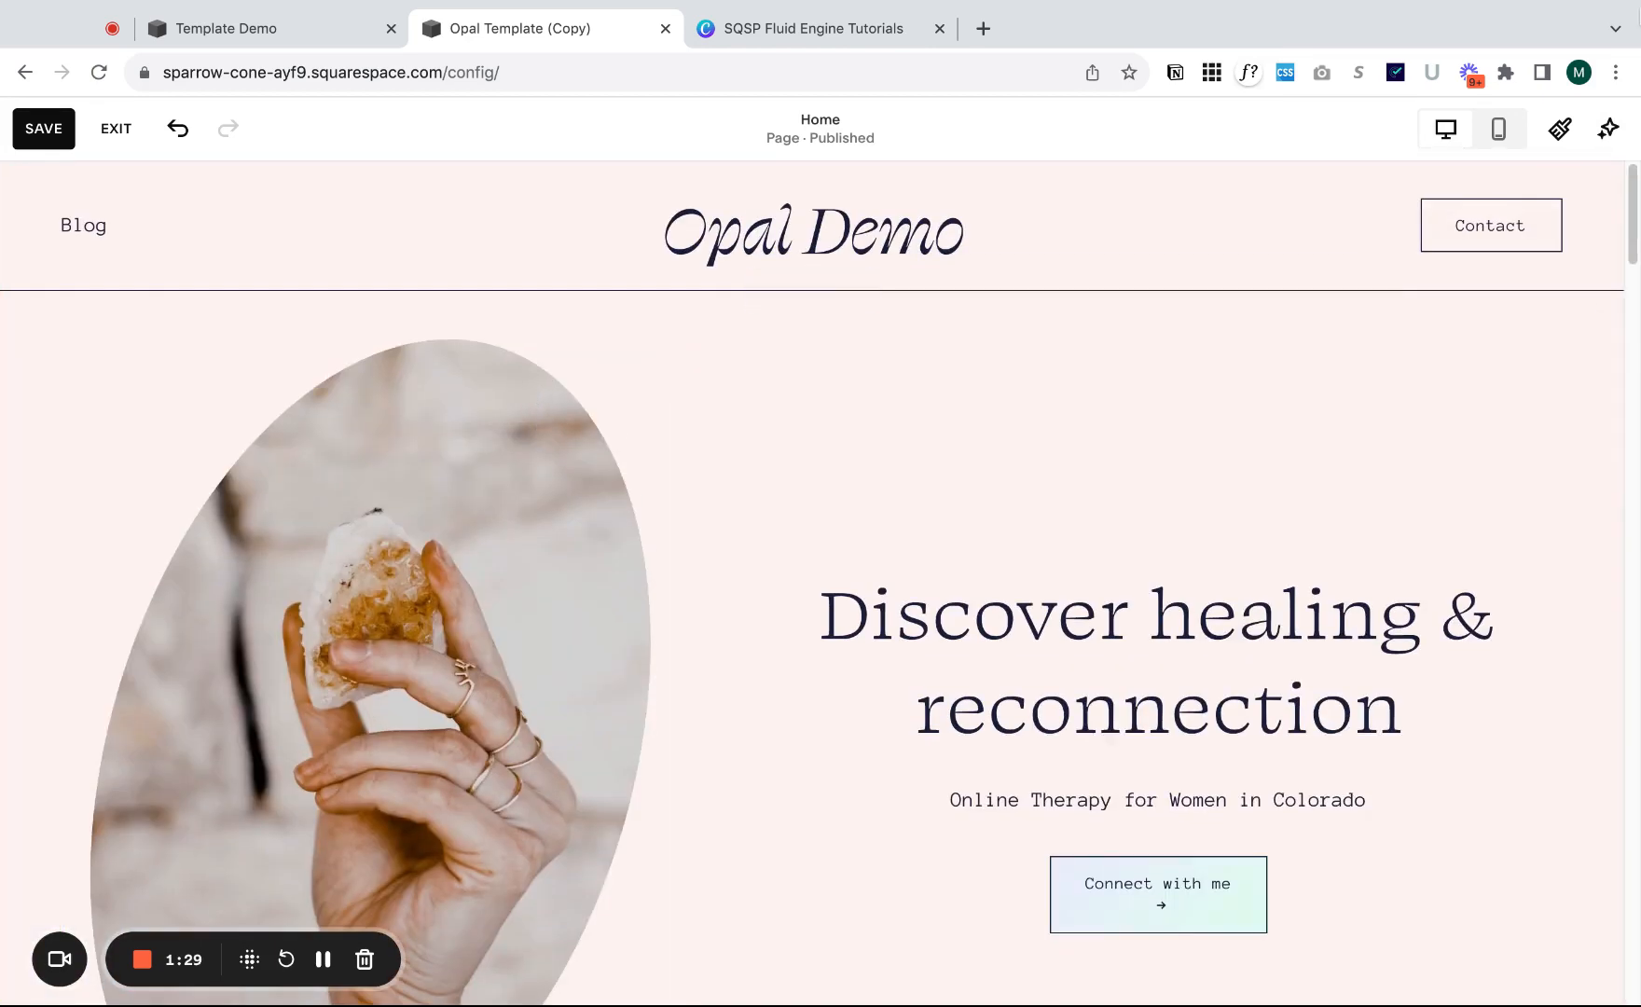
pyautogui.click(1565, 134)
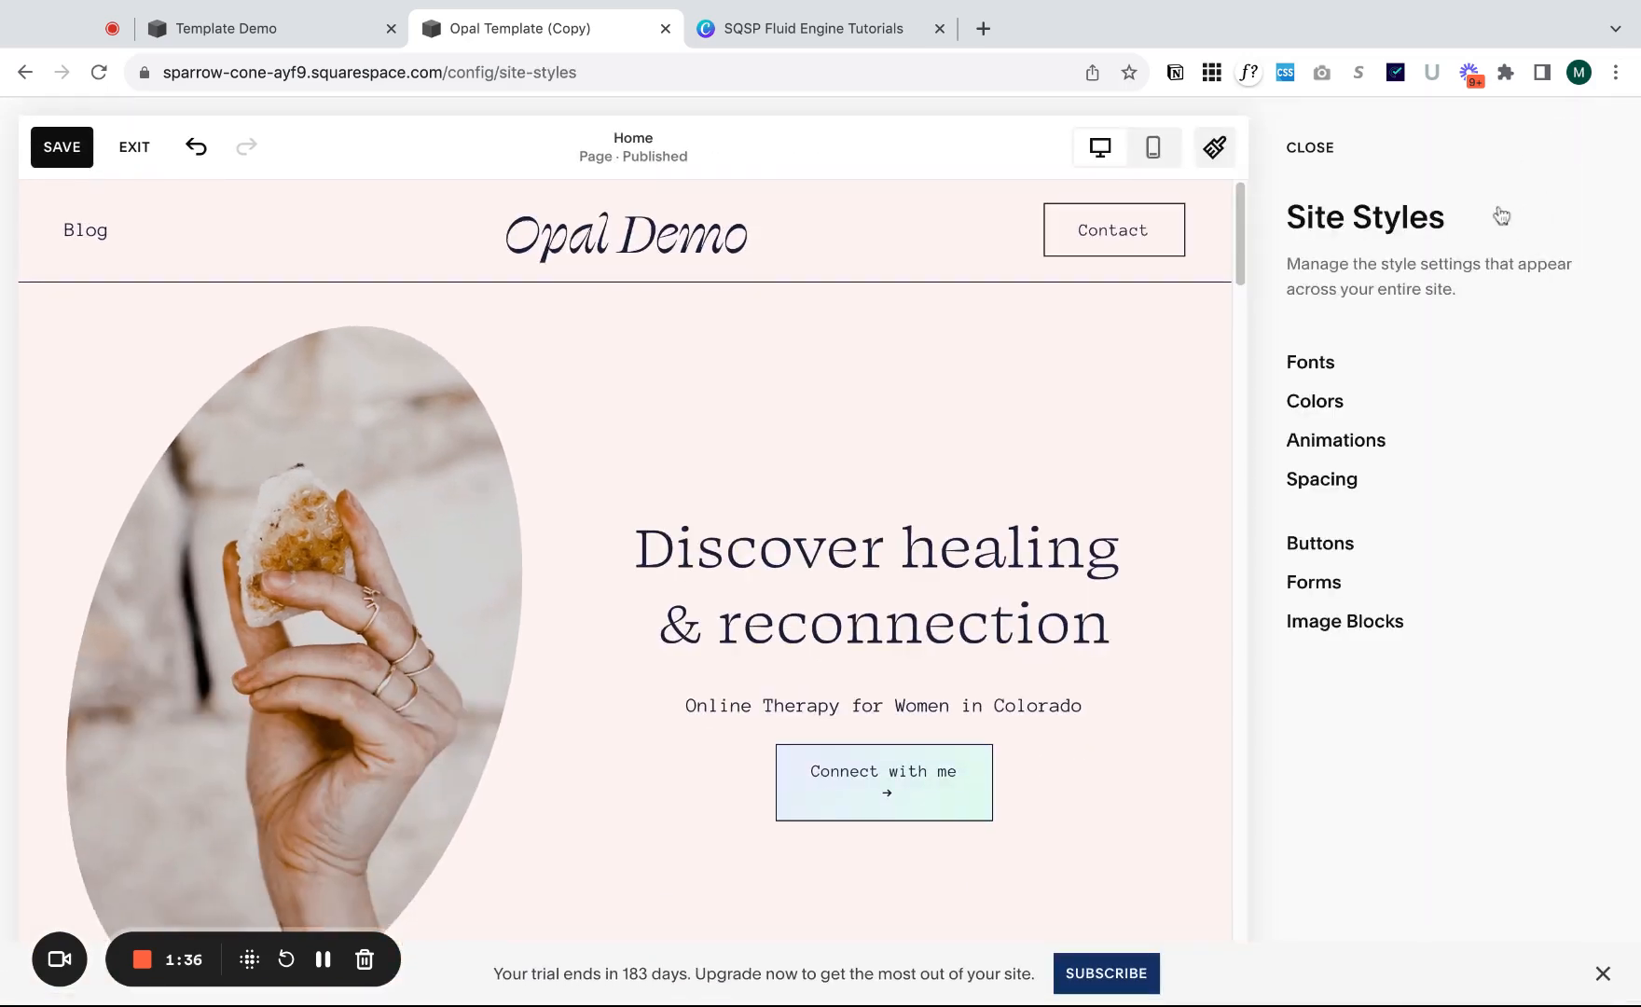
pyautogui.click(1333, 410)
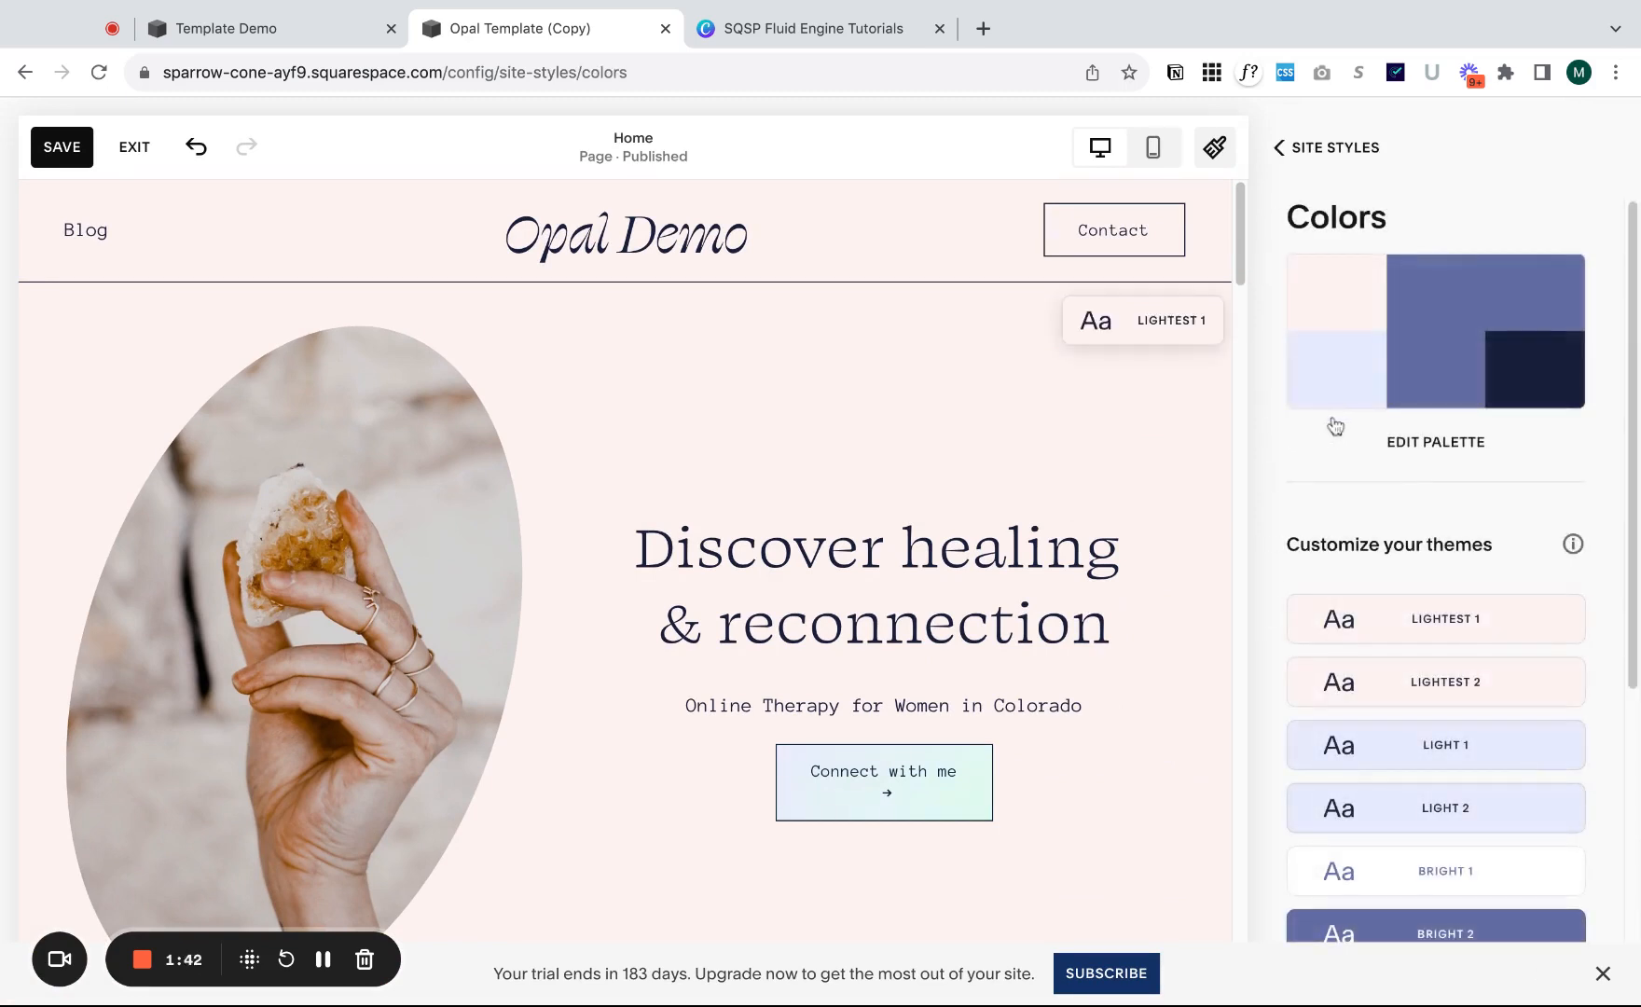
pyautogui.click(1459, 453)
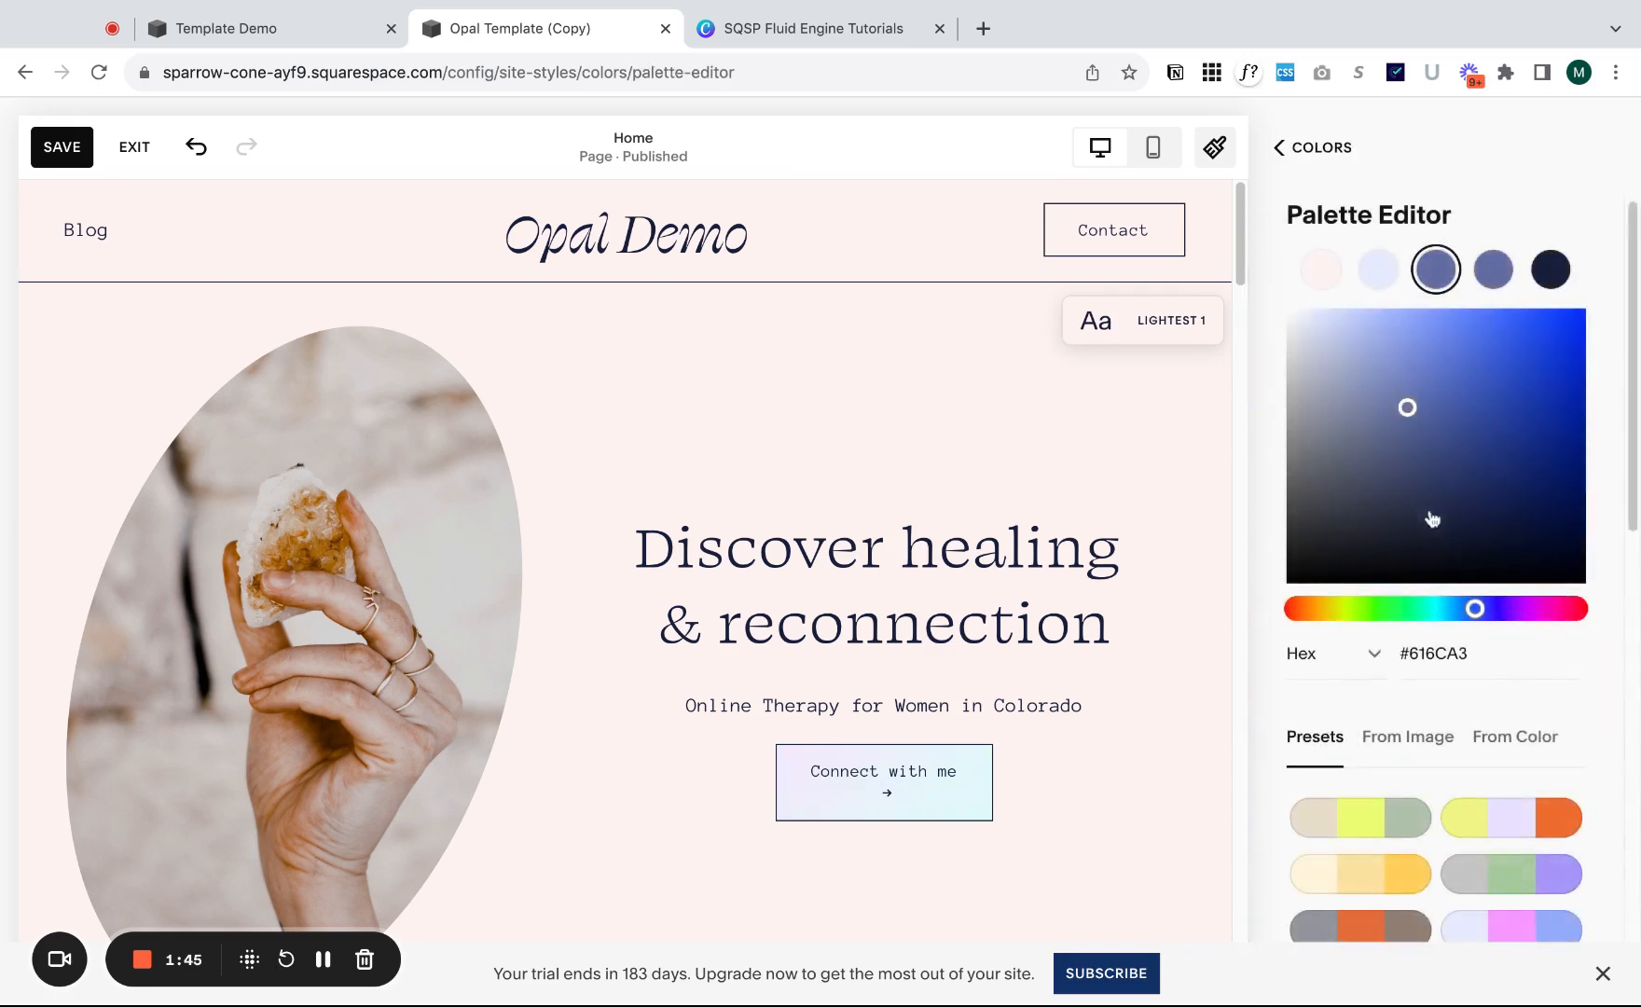
pyautogui.scroll(-3, 1445, 717)
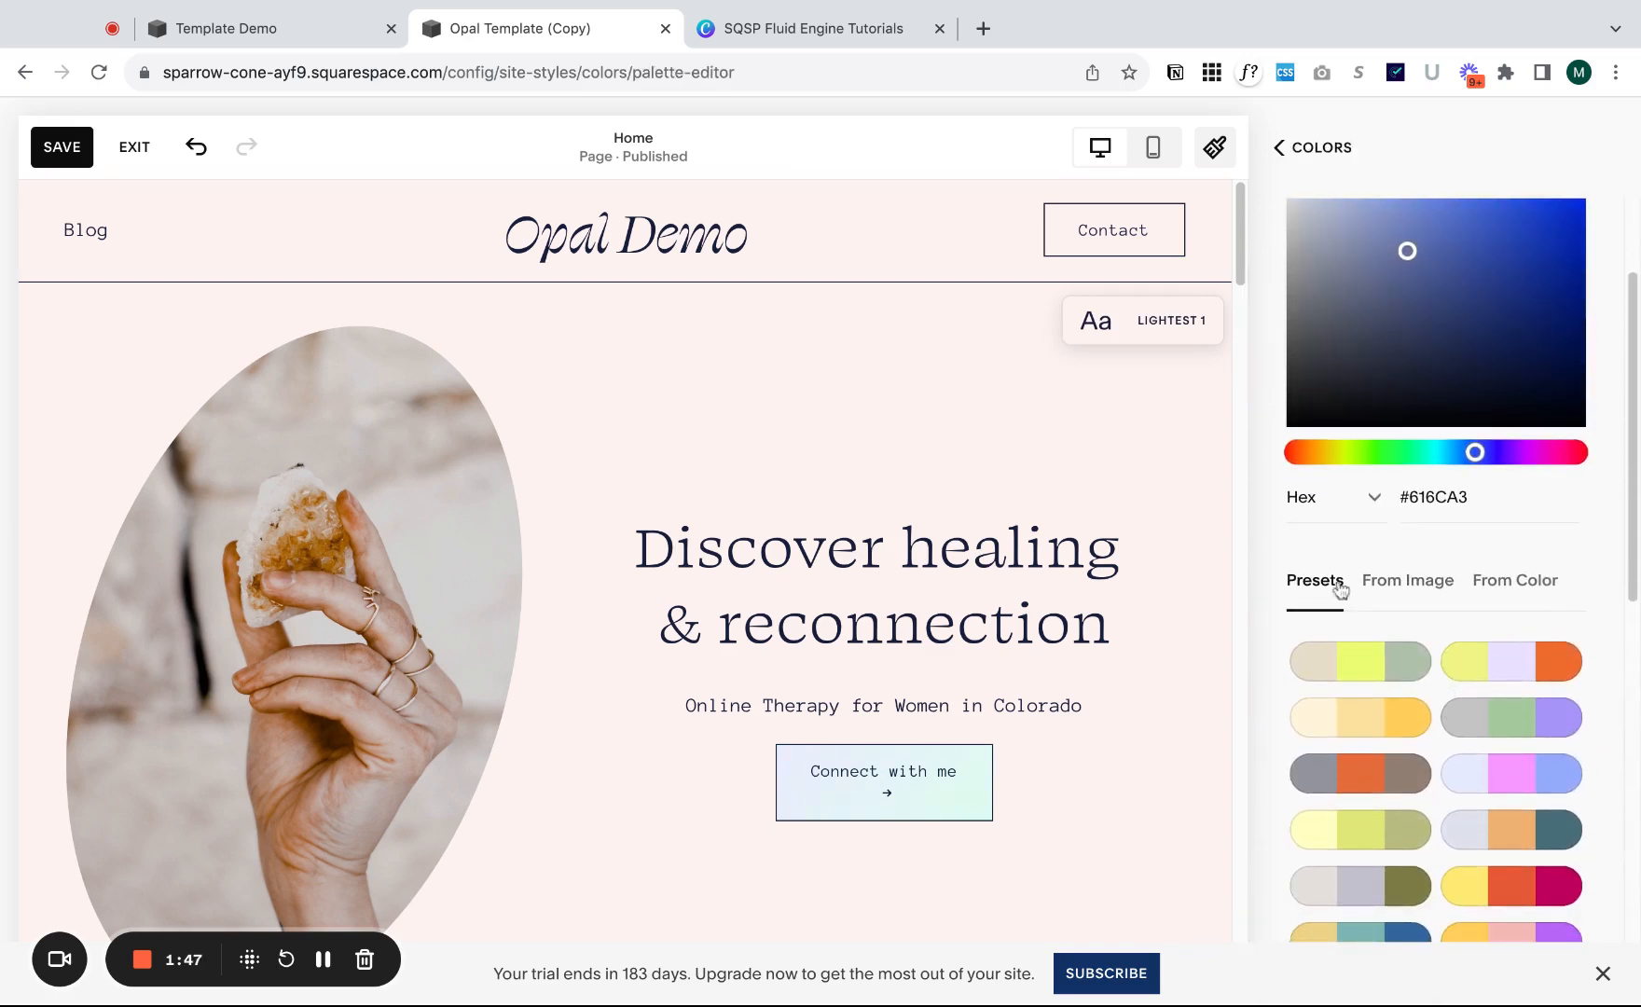
pyautogui.scroll(-3, 1400, 772)
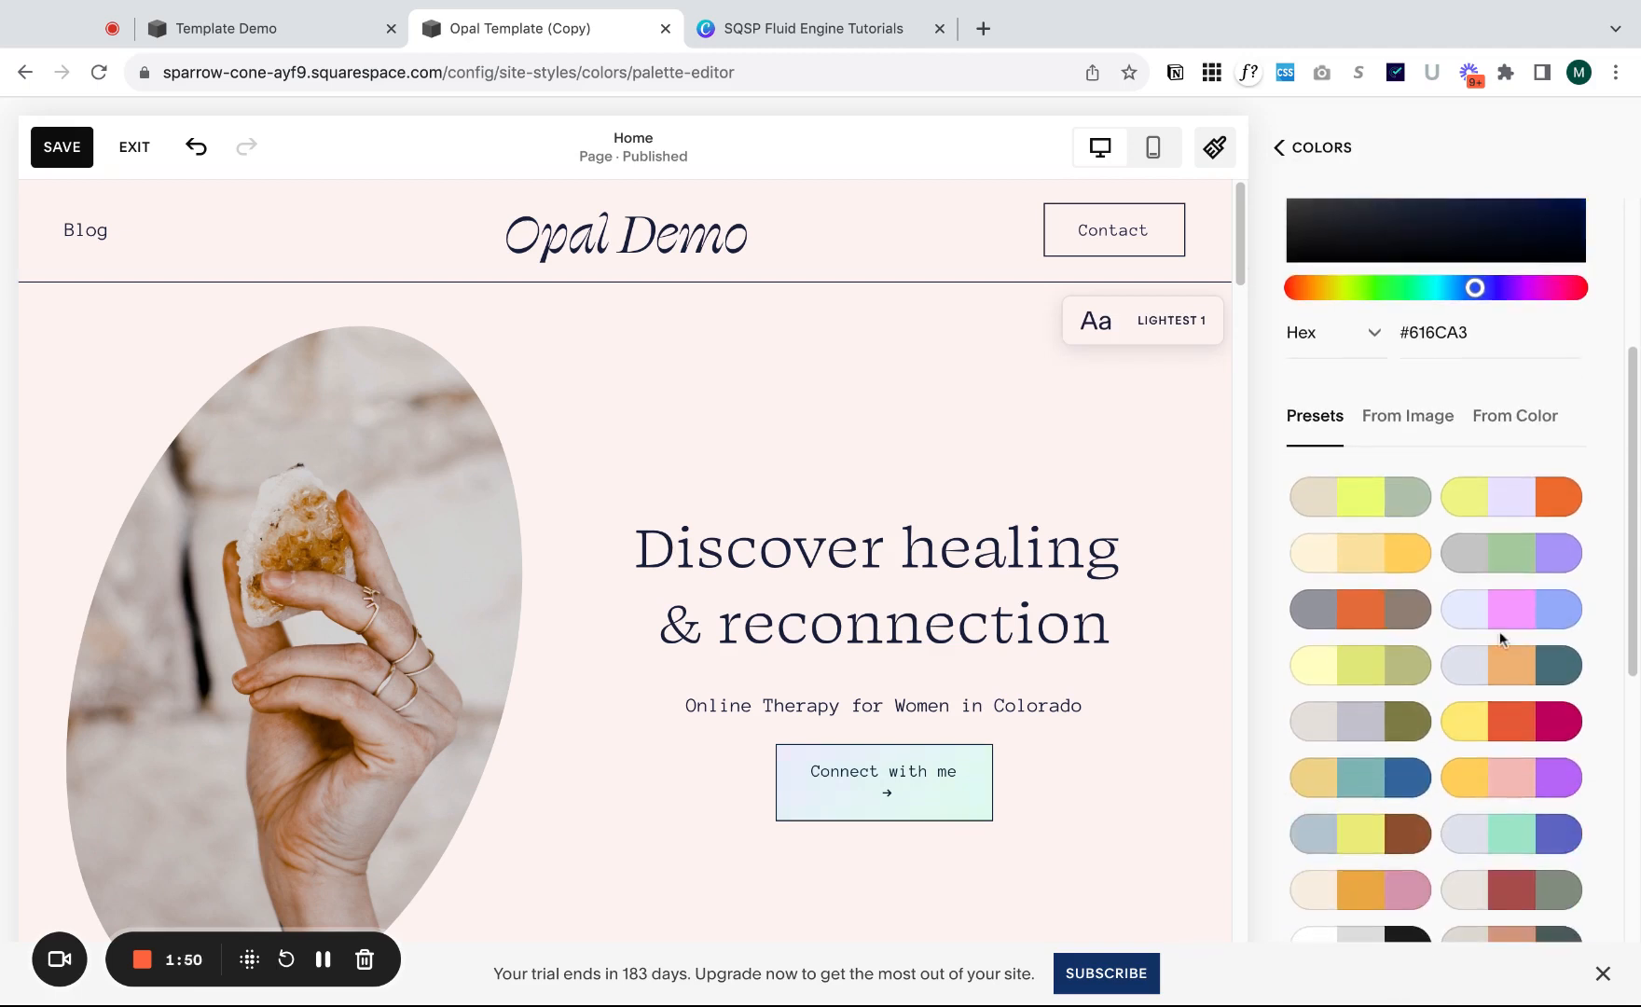
pyautogui.click(1356, 731)
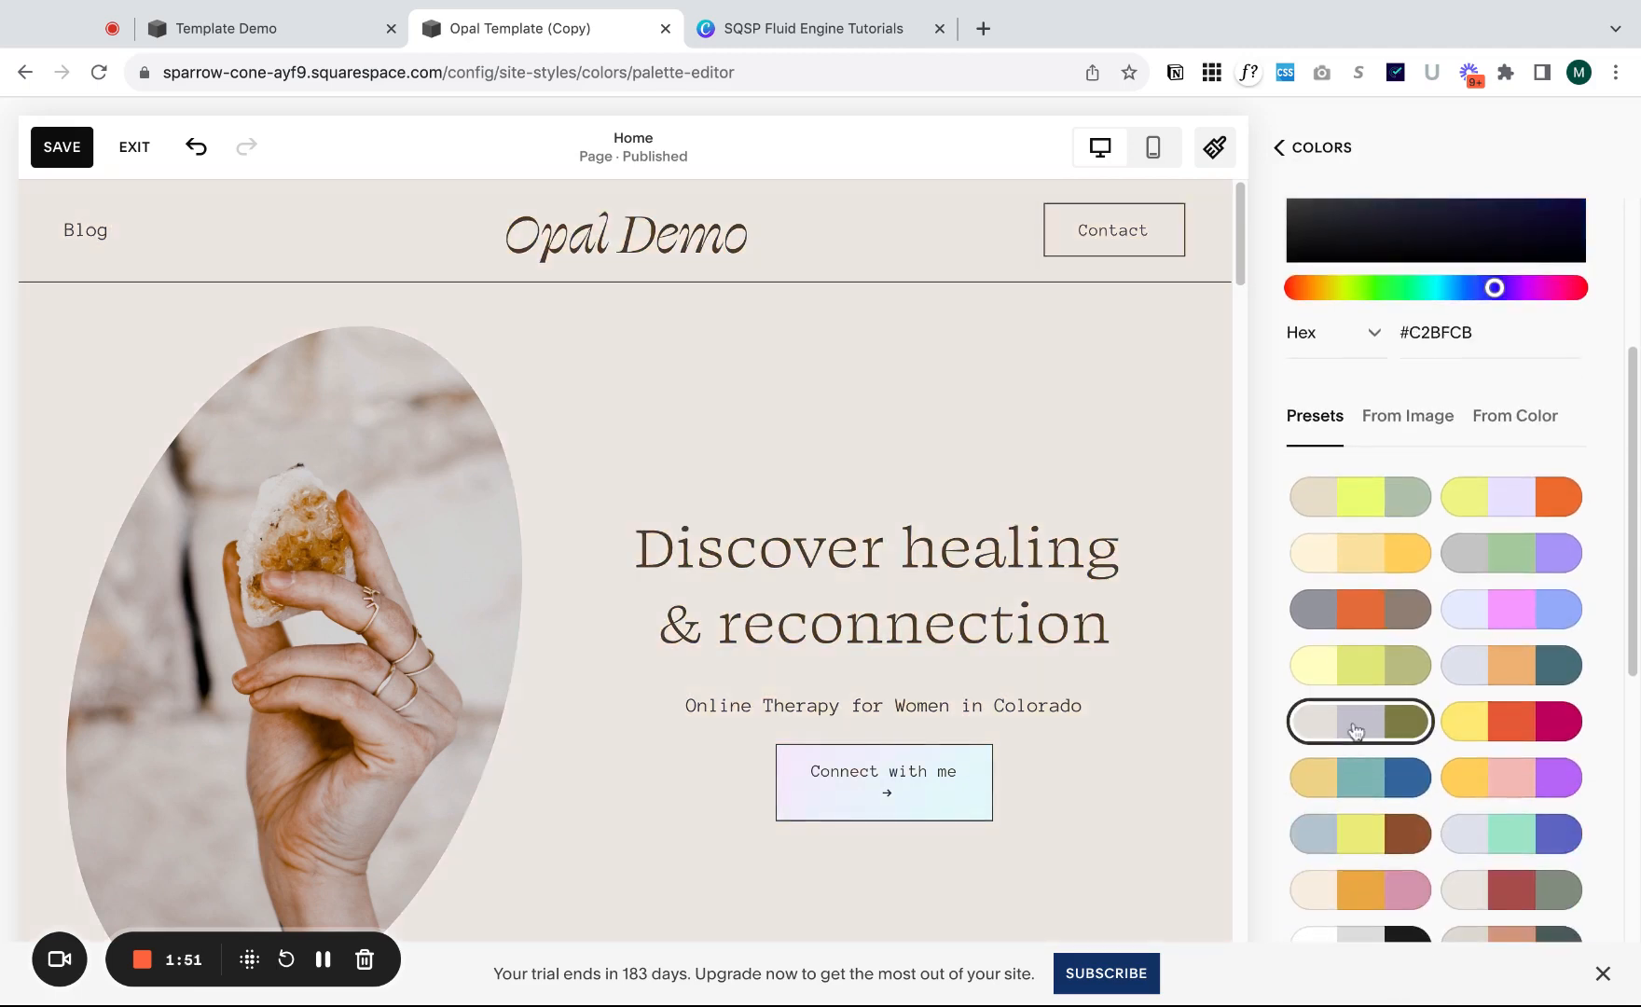
# - Copy the olive green palette colour's hex value #7E7B46 and apply it to the darkest palette colour
pyautogui.scroll(6, 1363, 377)
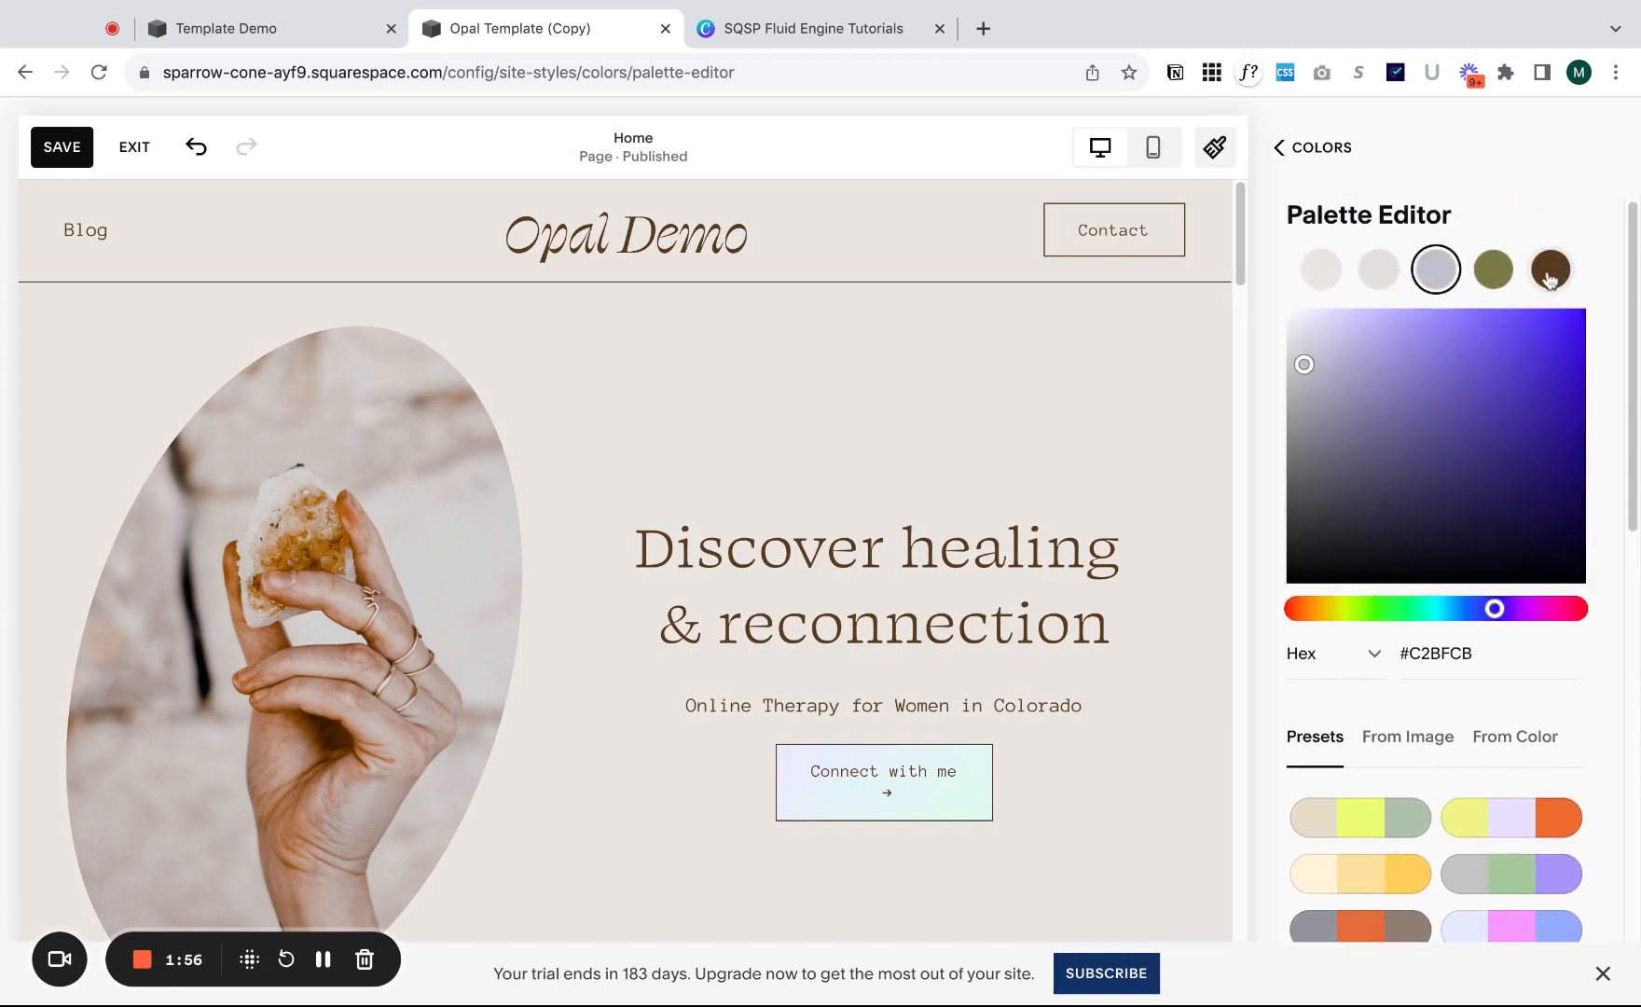
pyautogui.click(1550, 272)
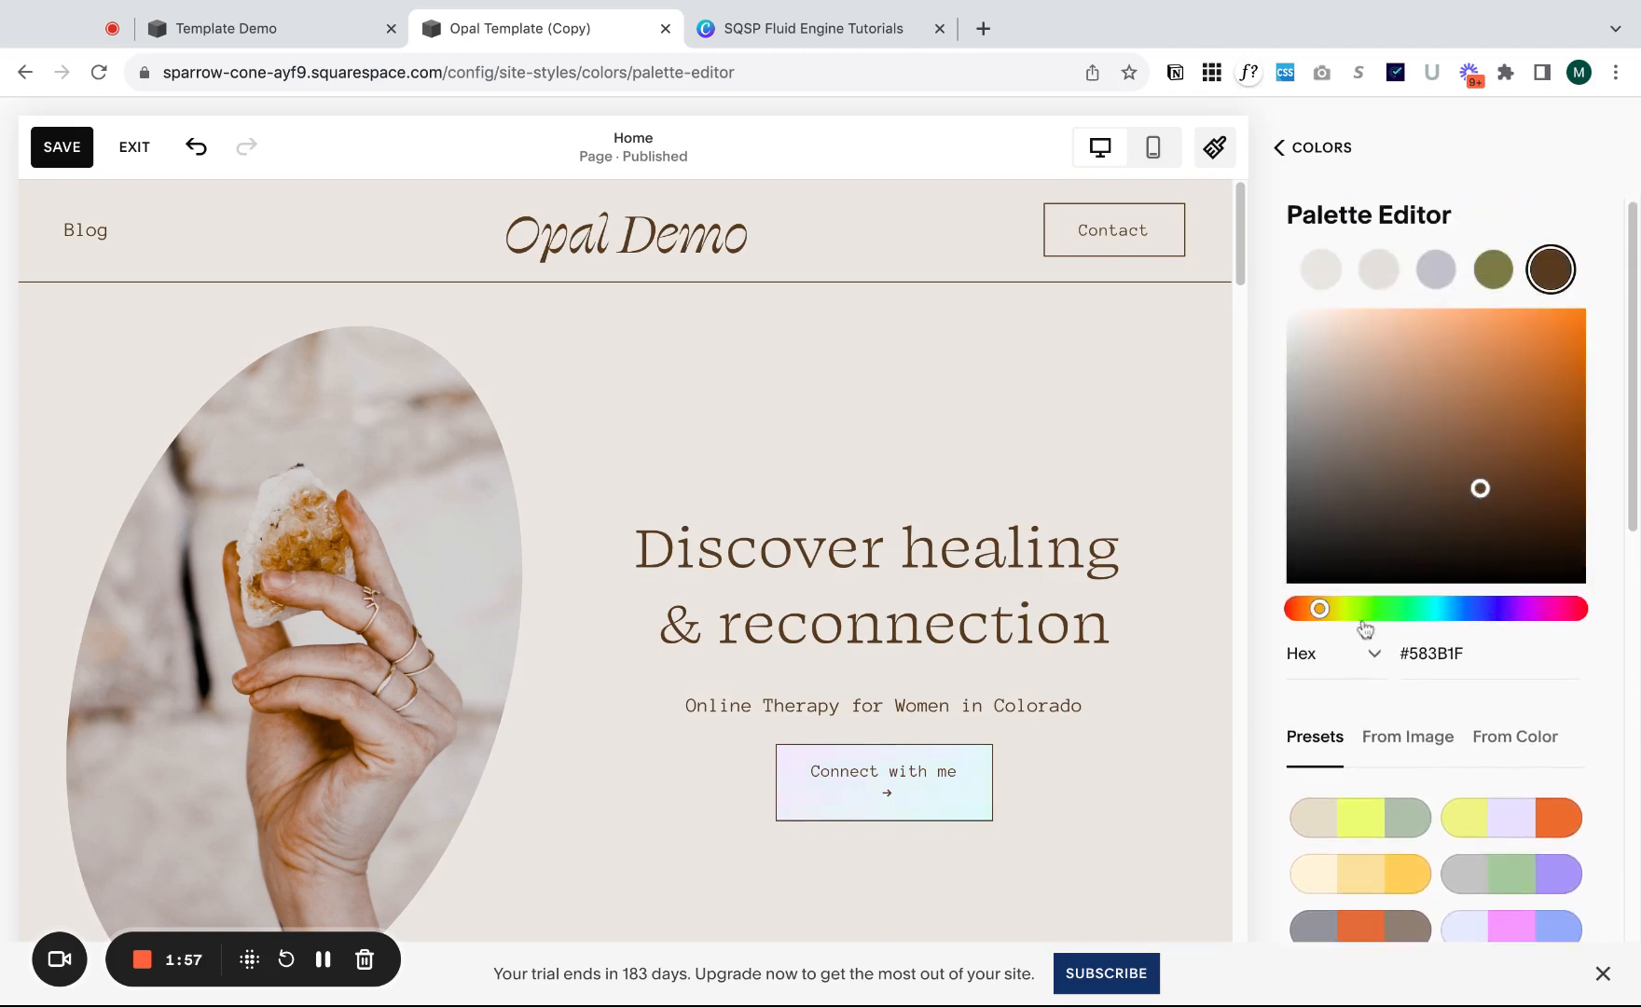
pyautogui.click(1493, 268)
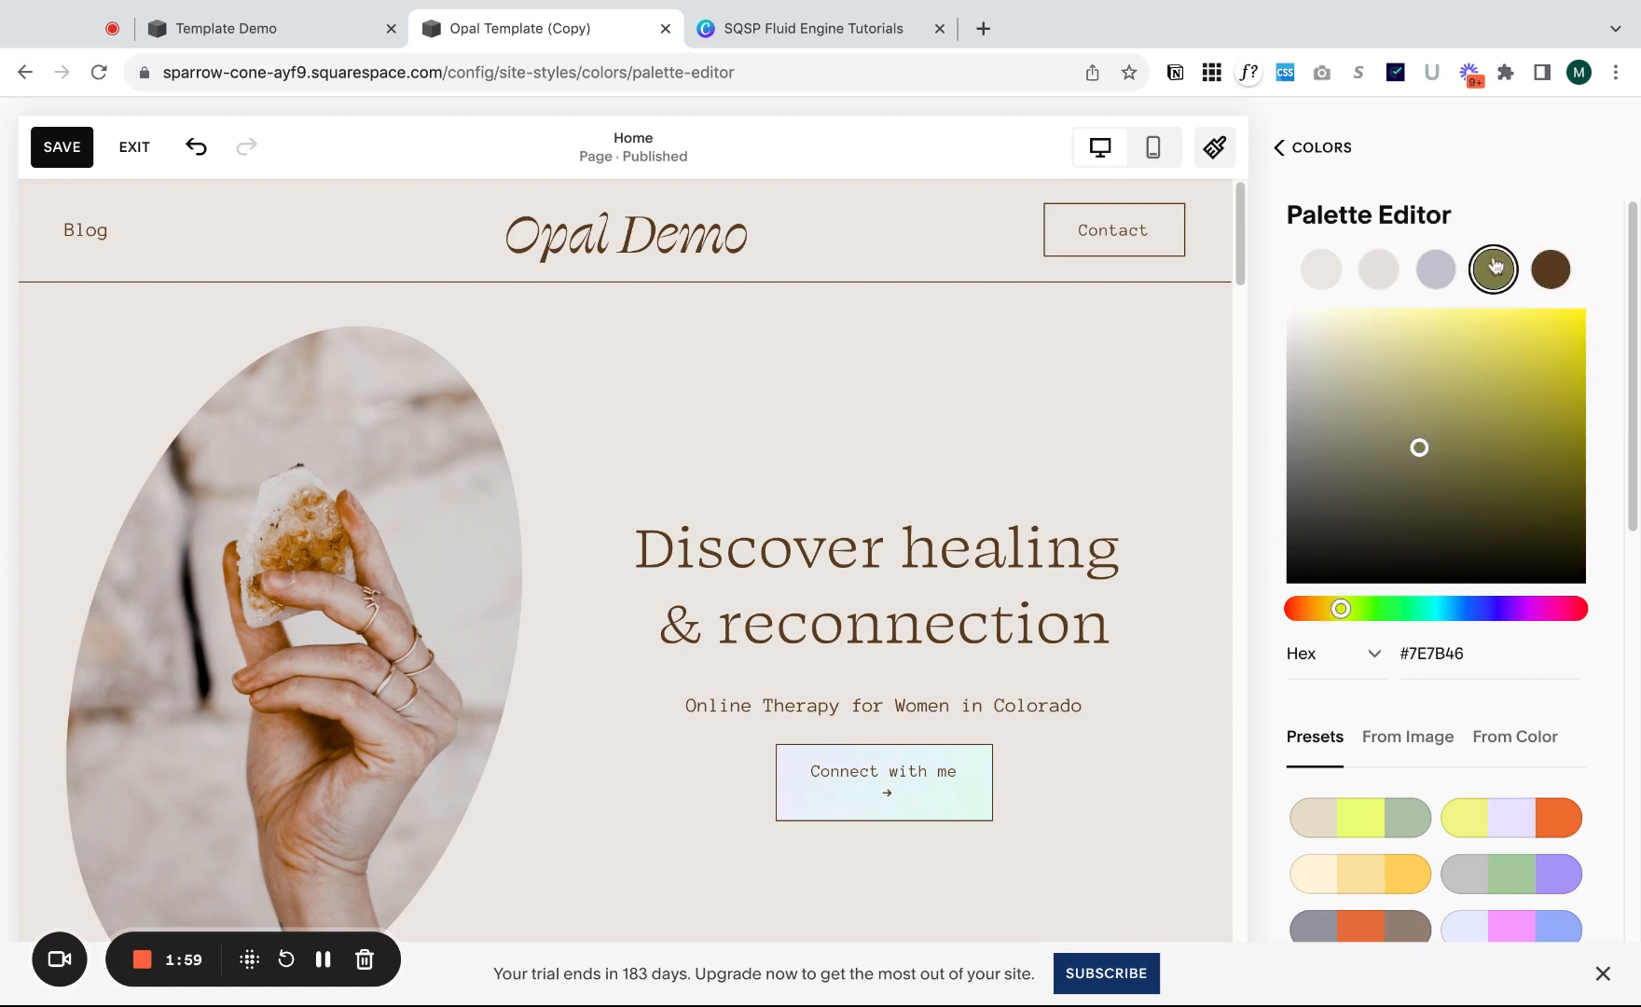
pyautogui.click(1474, 644)
pyautogui.press('super+c')
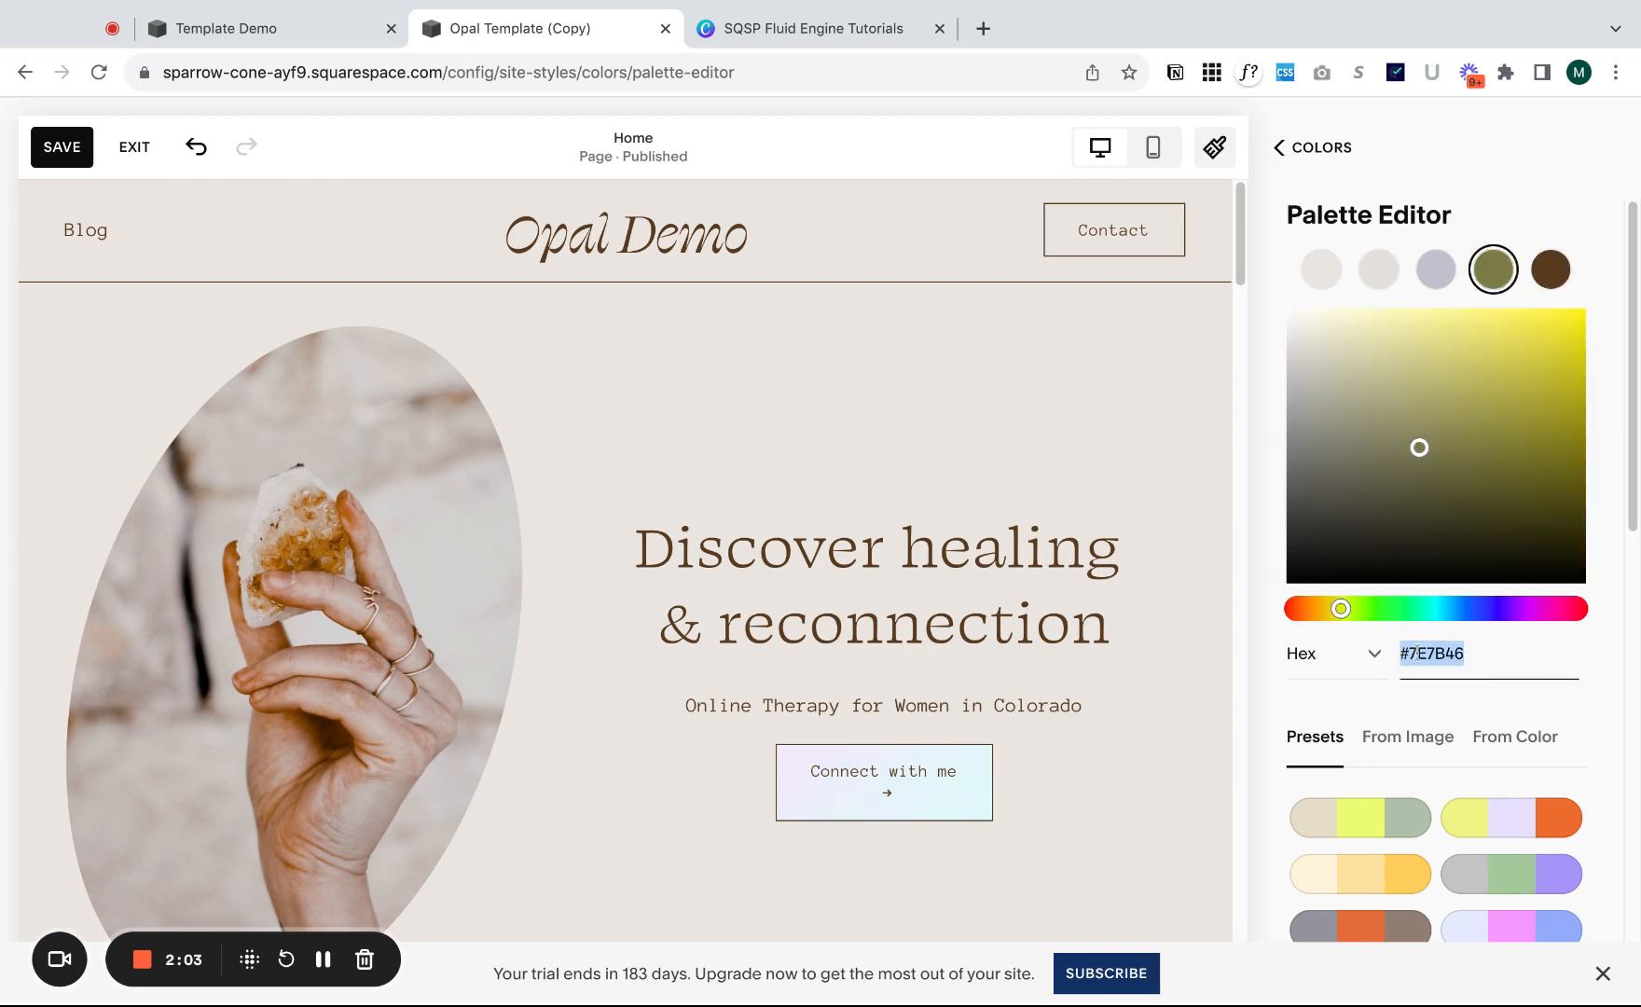
pyautogui.click(1545, 287)
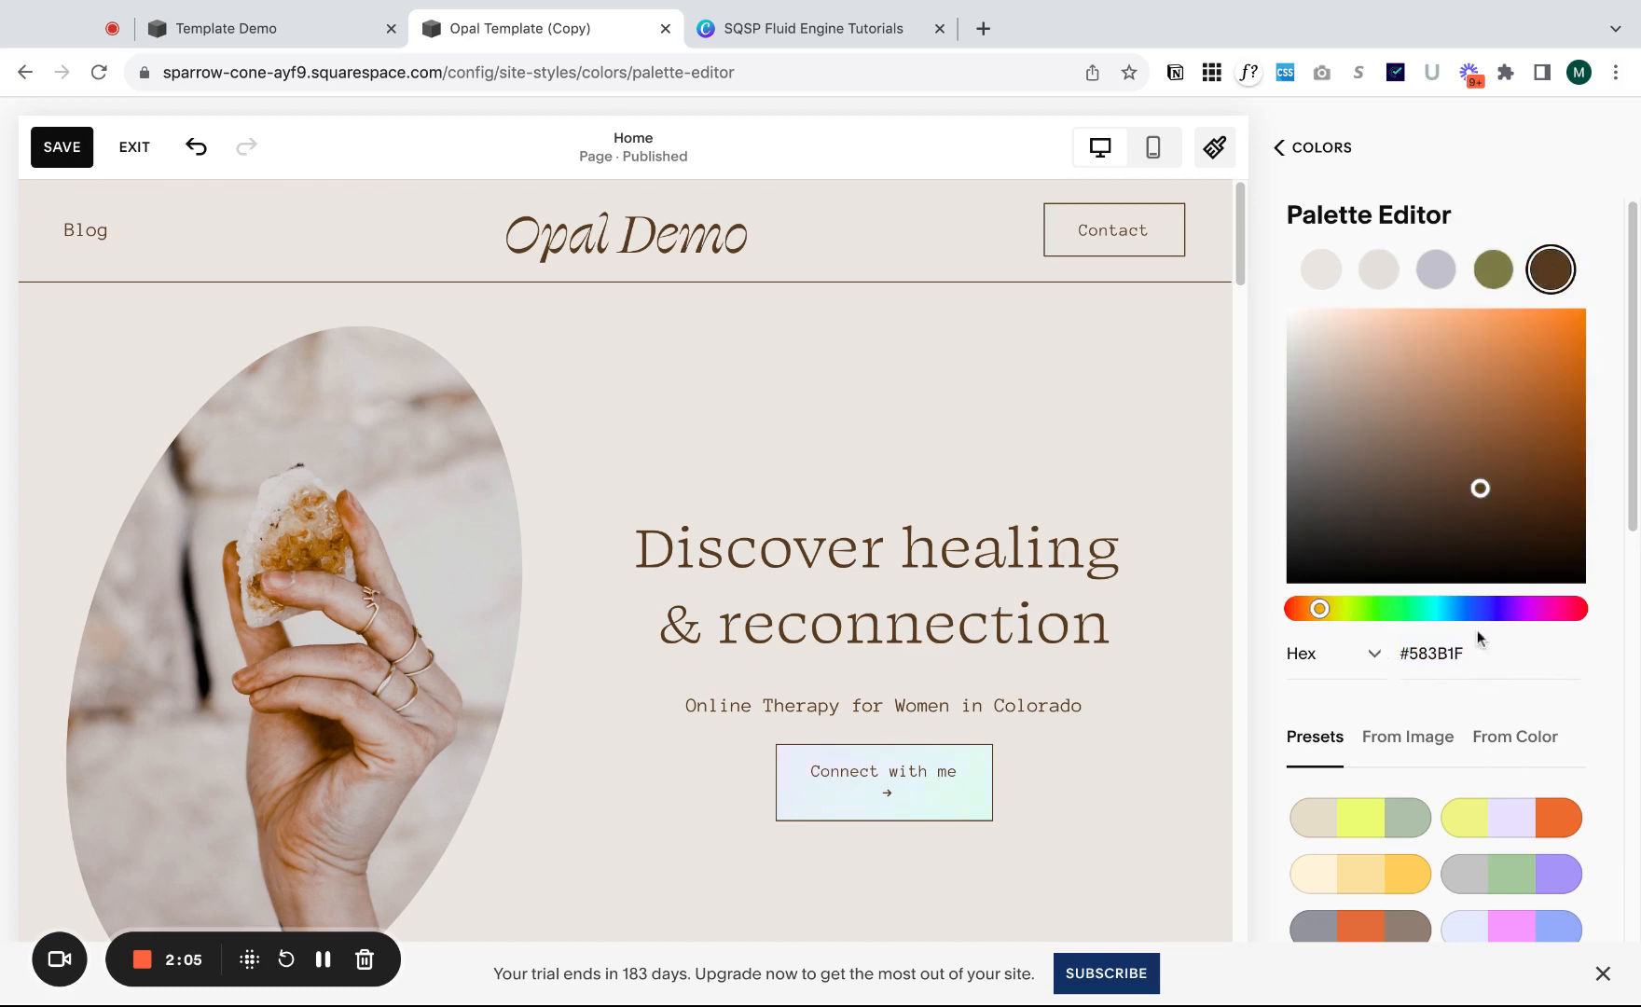
pyautogui.click(1472, 654)
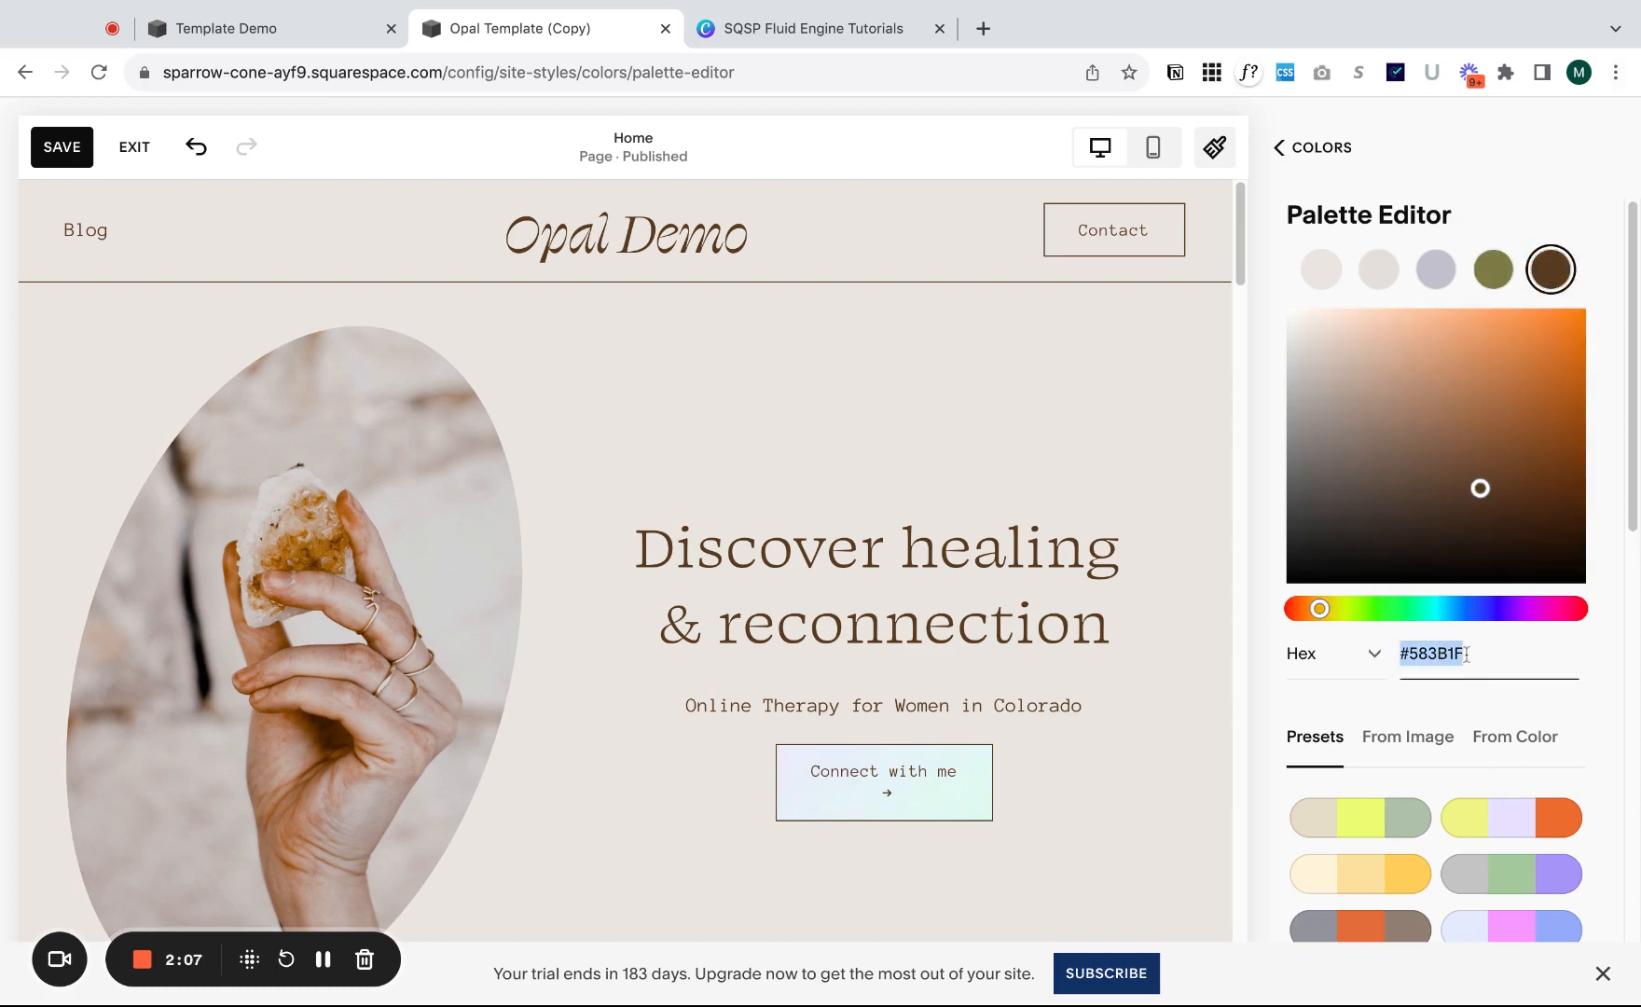
pyautogui.press('super+v')
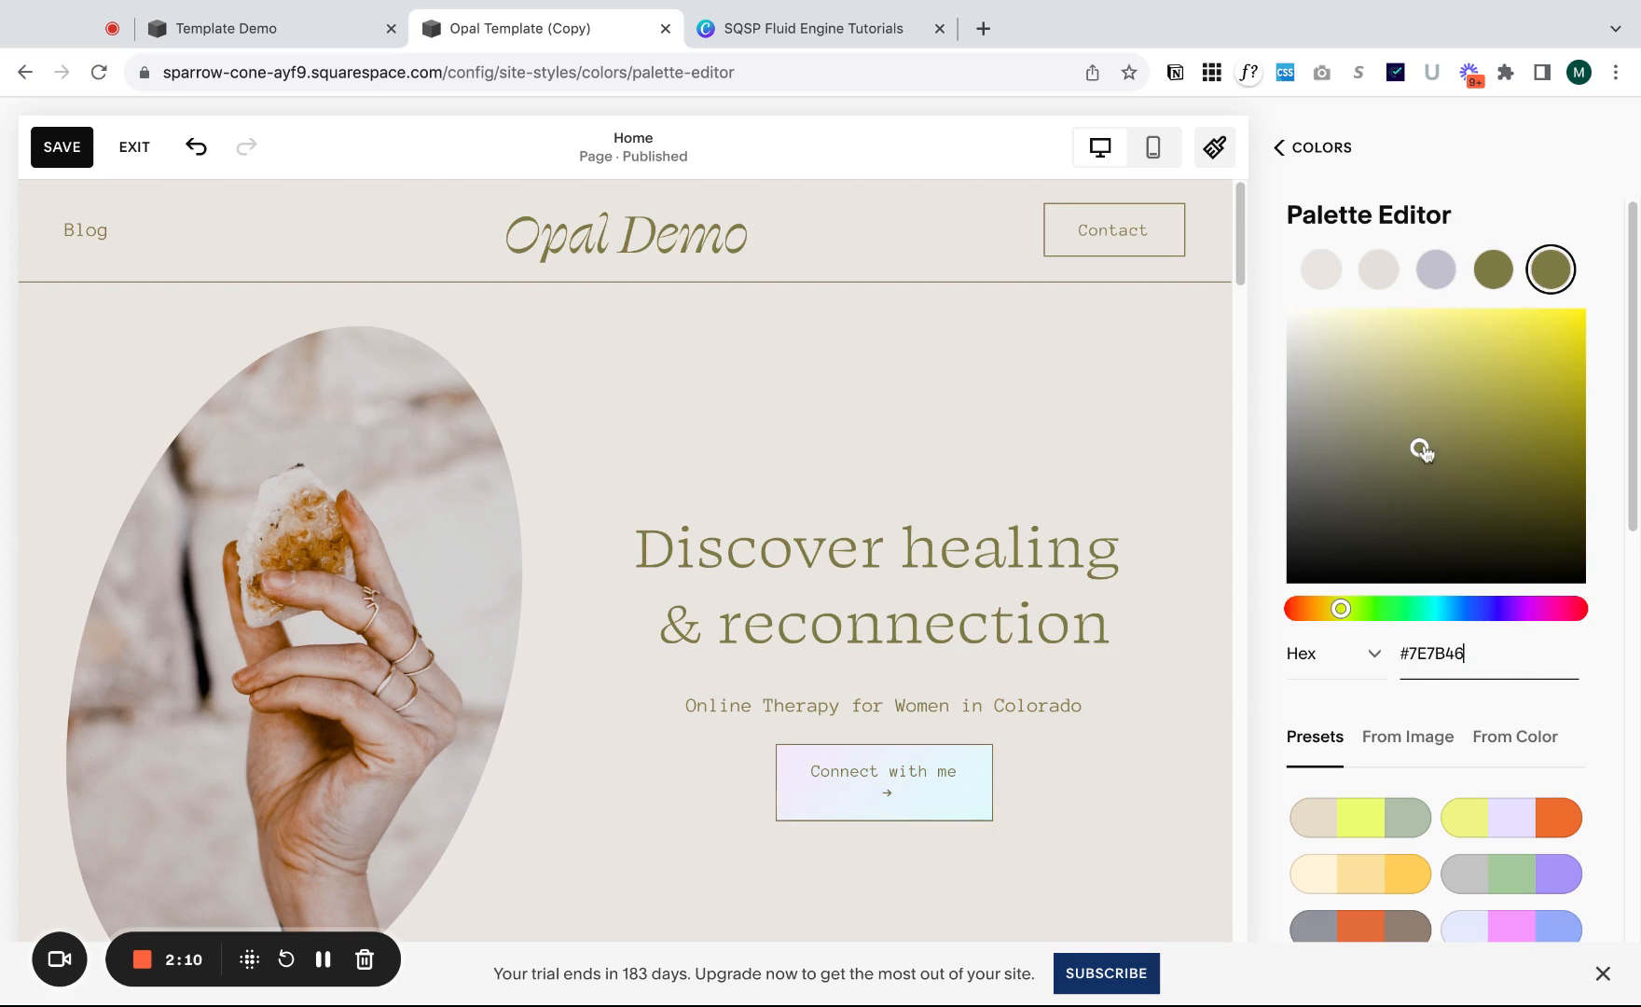
# - Darken the darkest palette colour and shift its hue towards green, to a deep forest green of about #1C2D0E
pyautogui.moveTo(1420, 450); pyautogui.dragTo(1438, 540)
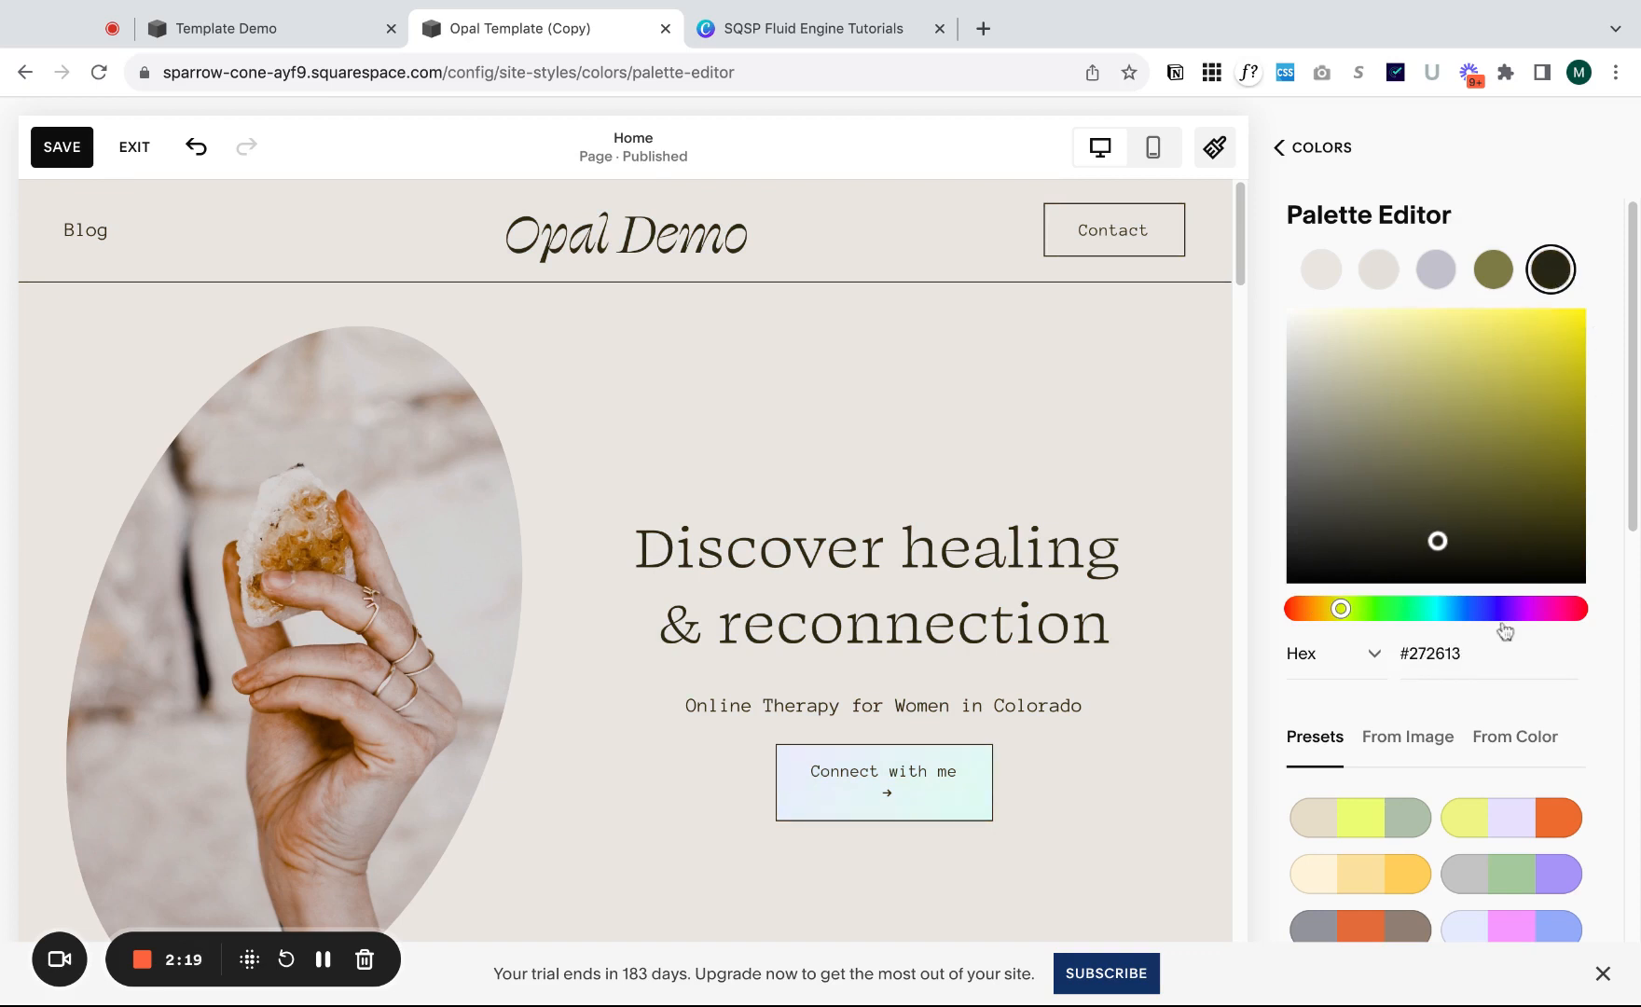
pyautogui.moveTo(1340, 617); pyautogui.dragTo(1366, 617)
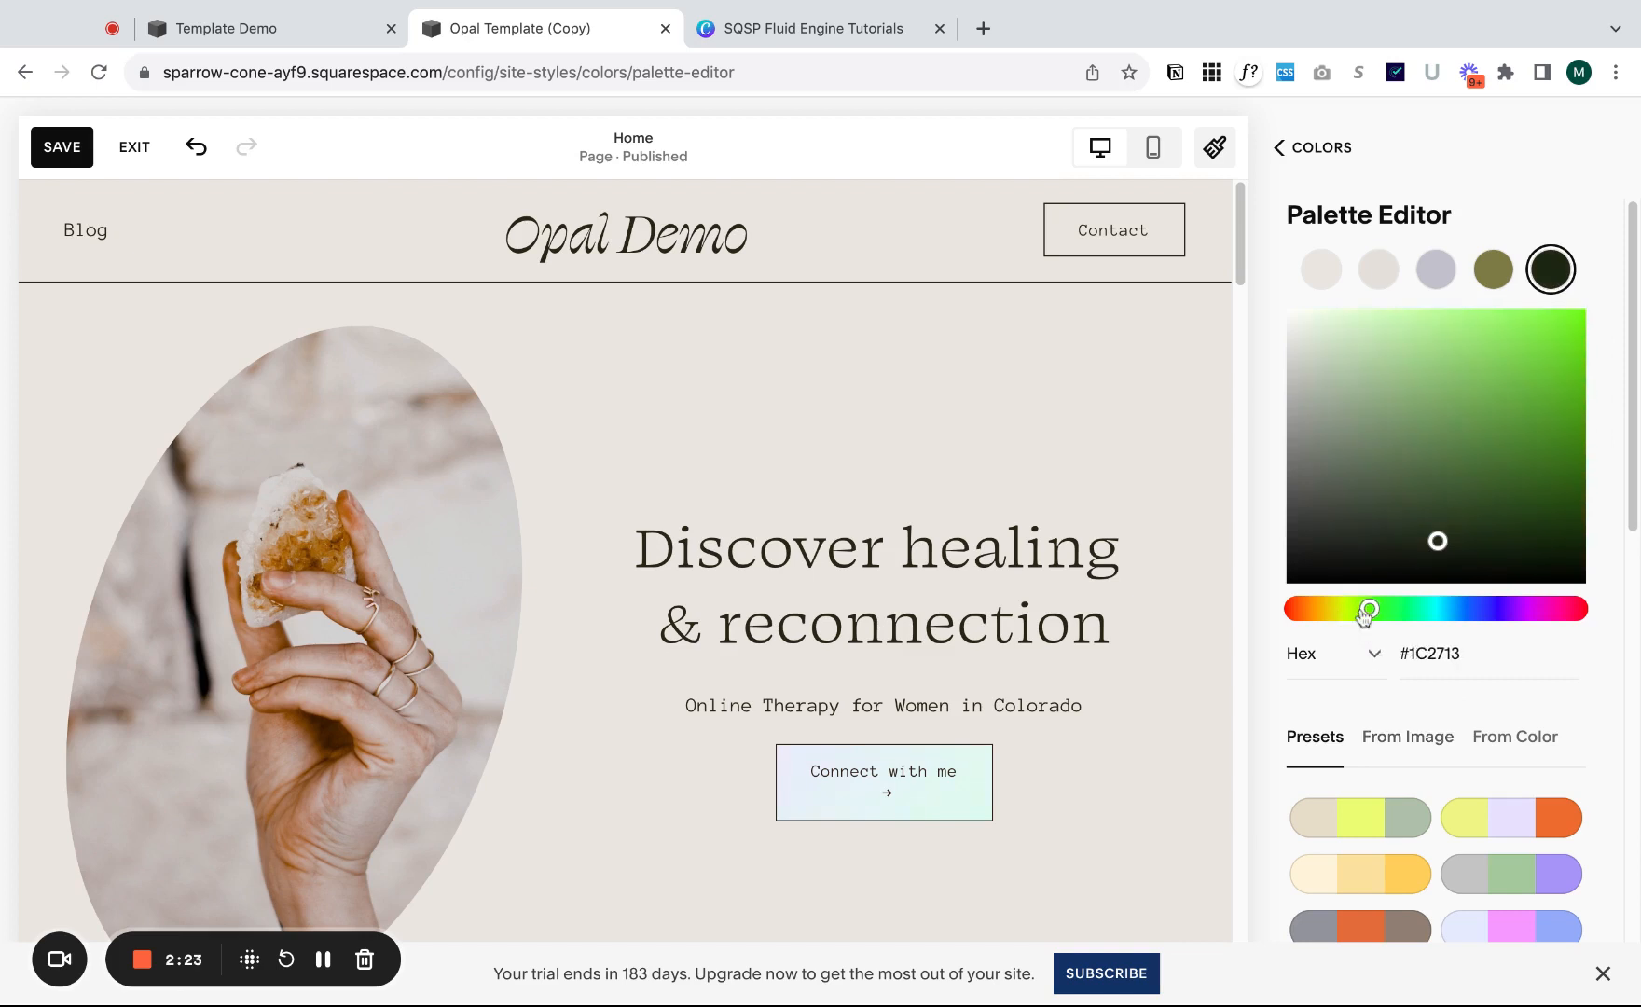
pyautogui.moveTo(1448, 542); pyautogui.dragTo(1479, 549)
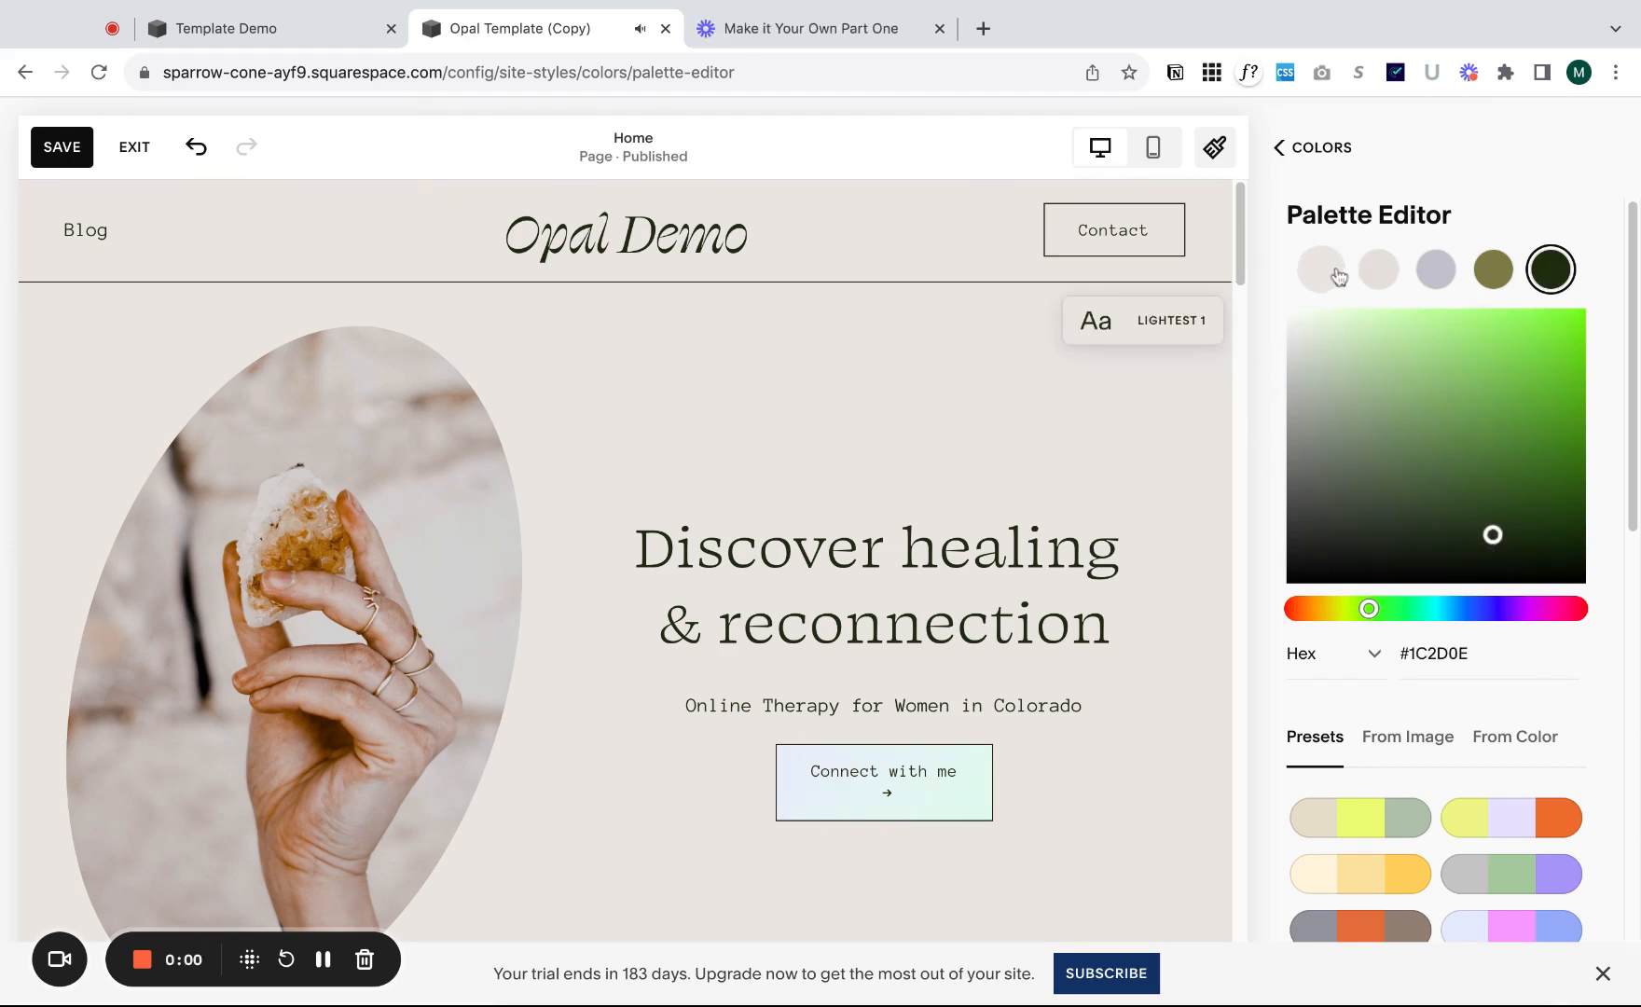
# - Lighten the lightest palette colour to a warm off-white of about #F7F3EE, keep the Hex format, and return to the site styles overview
pyautogui.click(1322, 273)
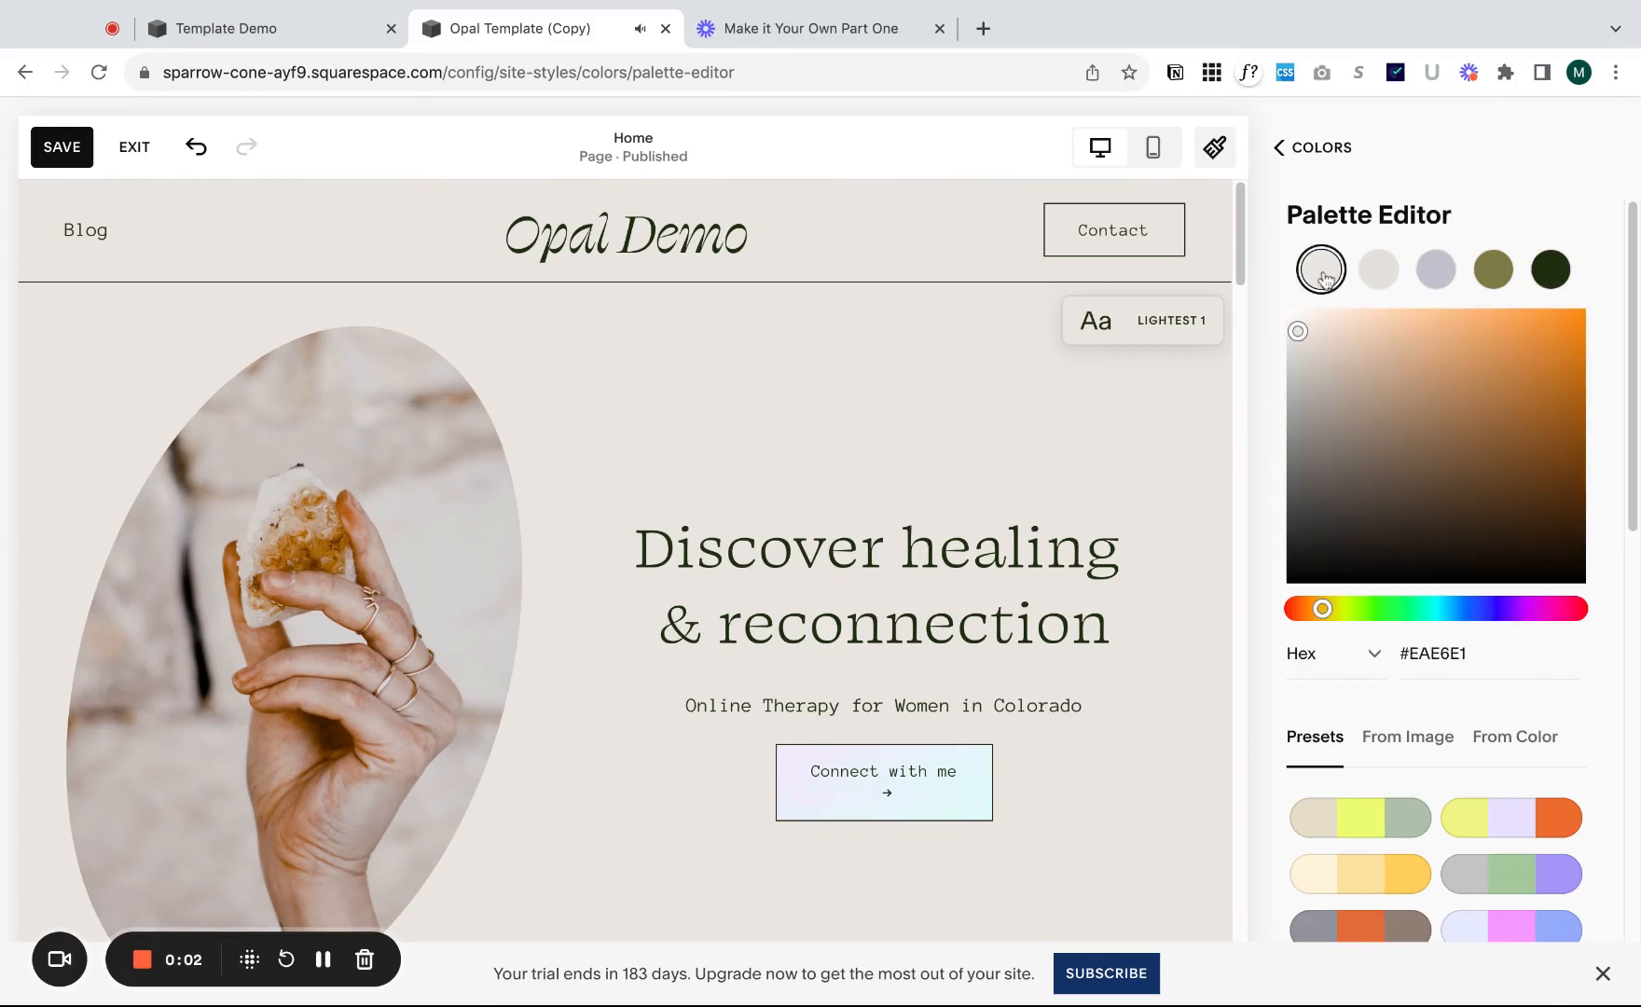
pyautogui.moveTo(1303, 334); pyautogui.dragTo(1296, 317)
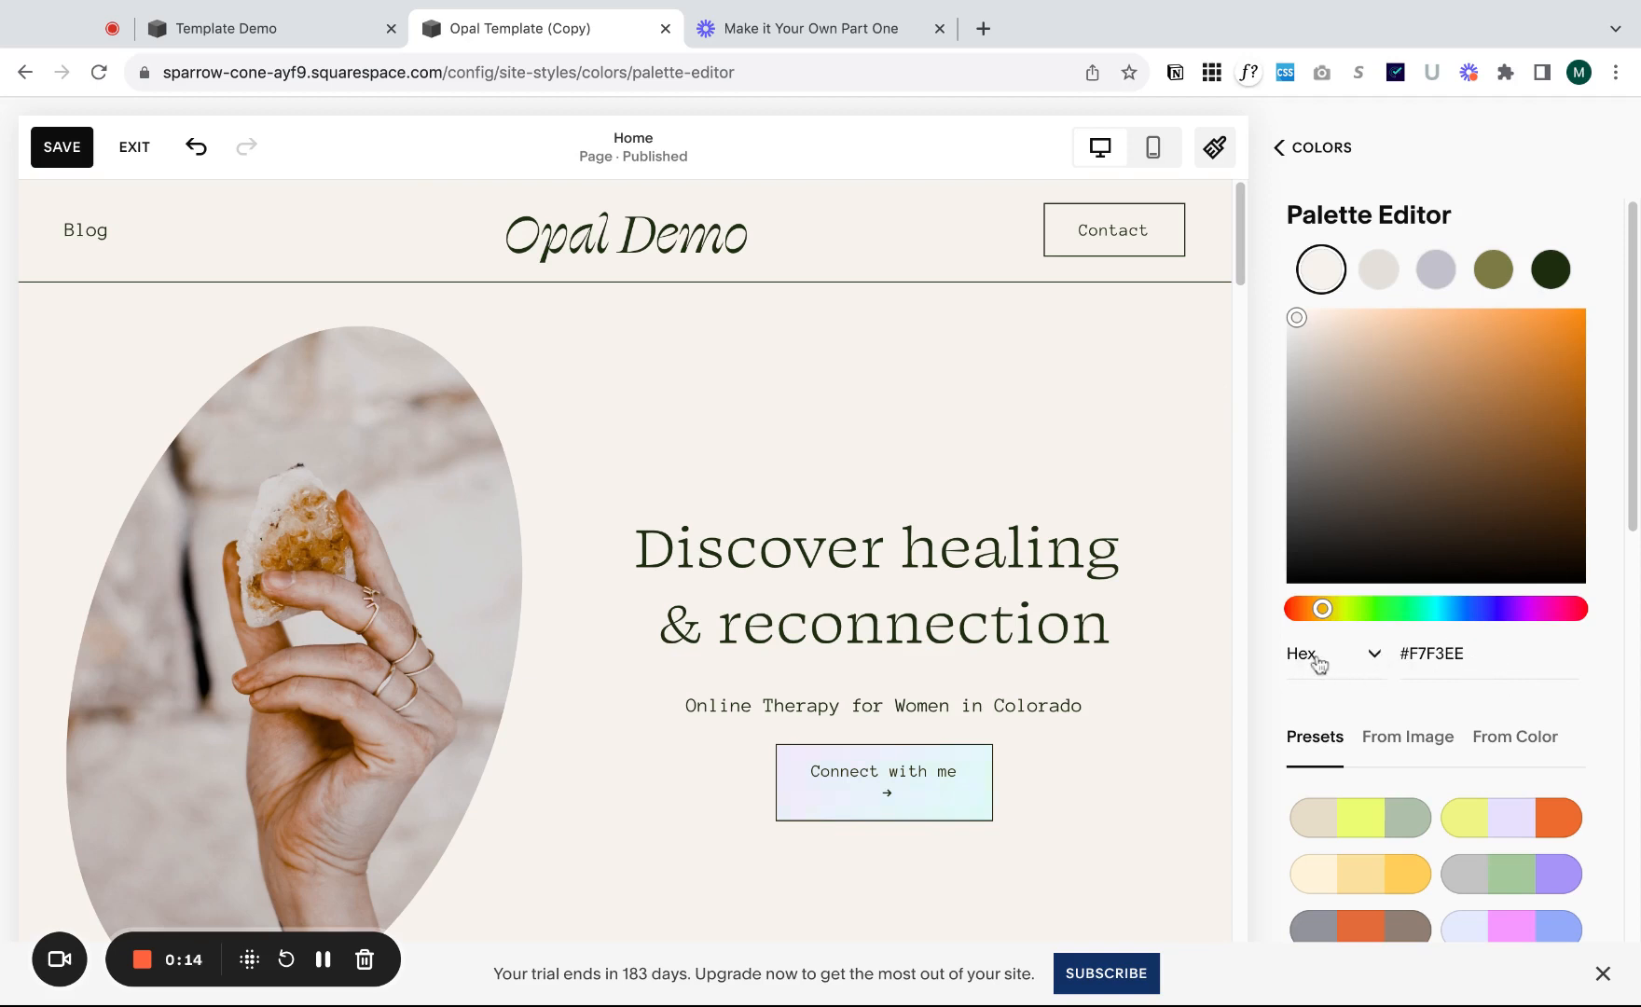
pyautogui.click(1374, 657)
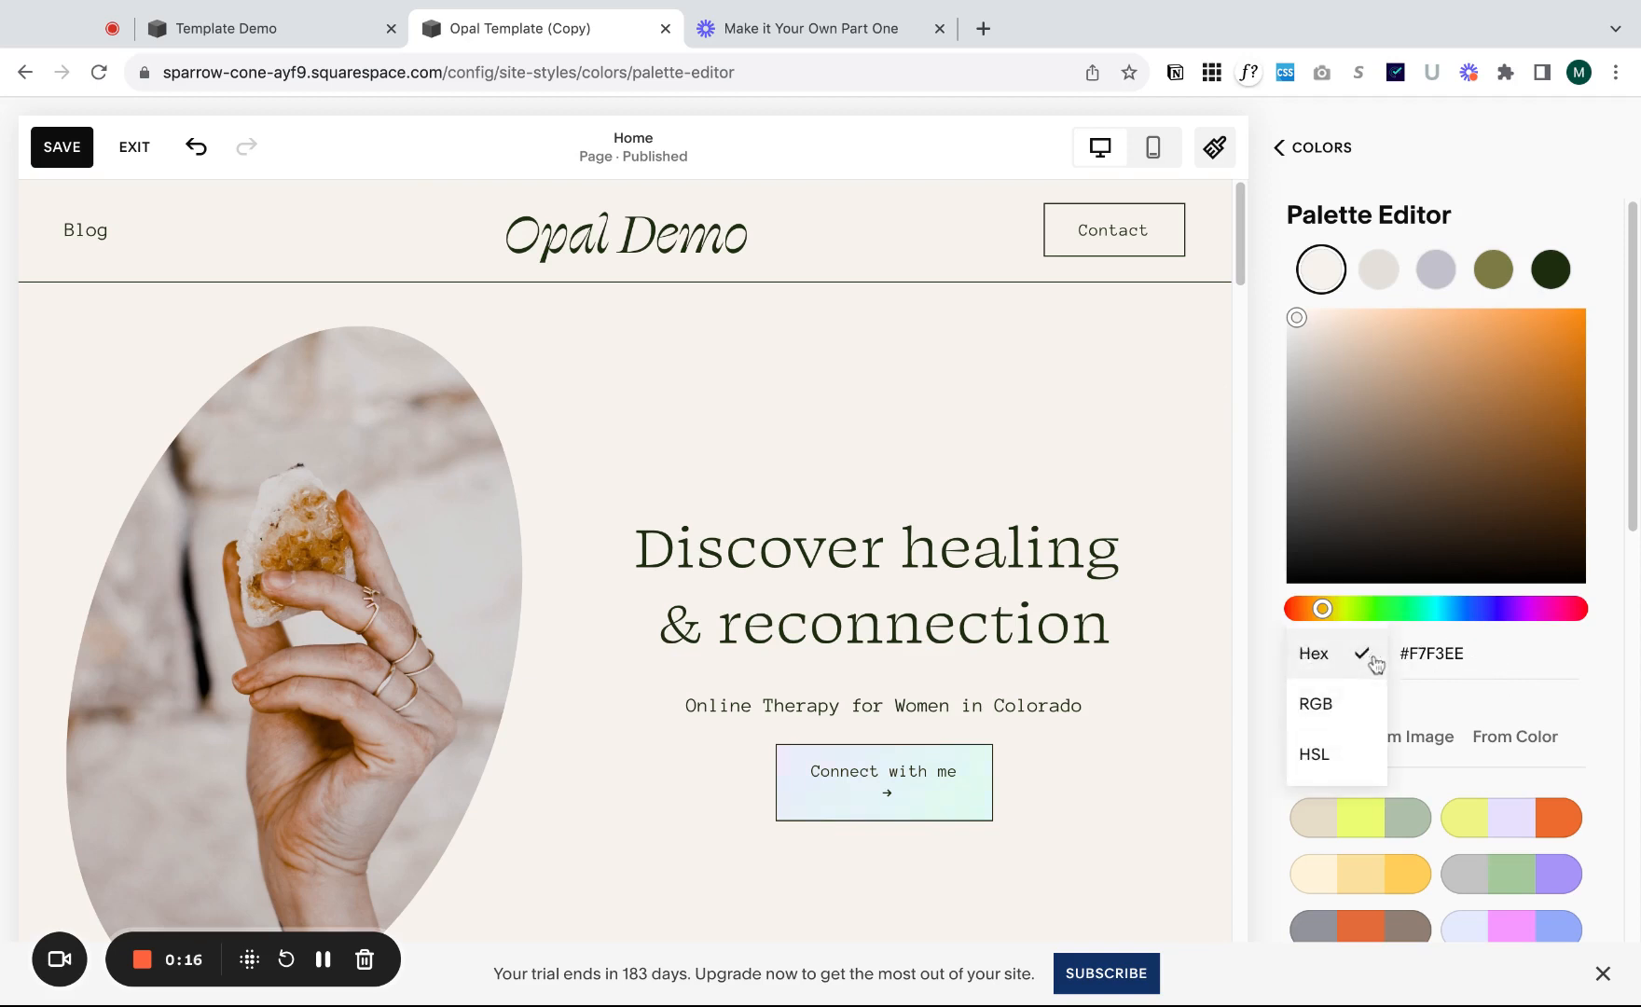
pyautogui.click(1368, 656)
pyautogui.click(1280, 147)
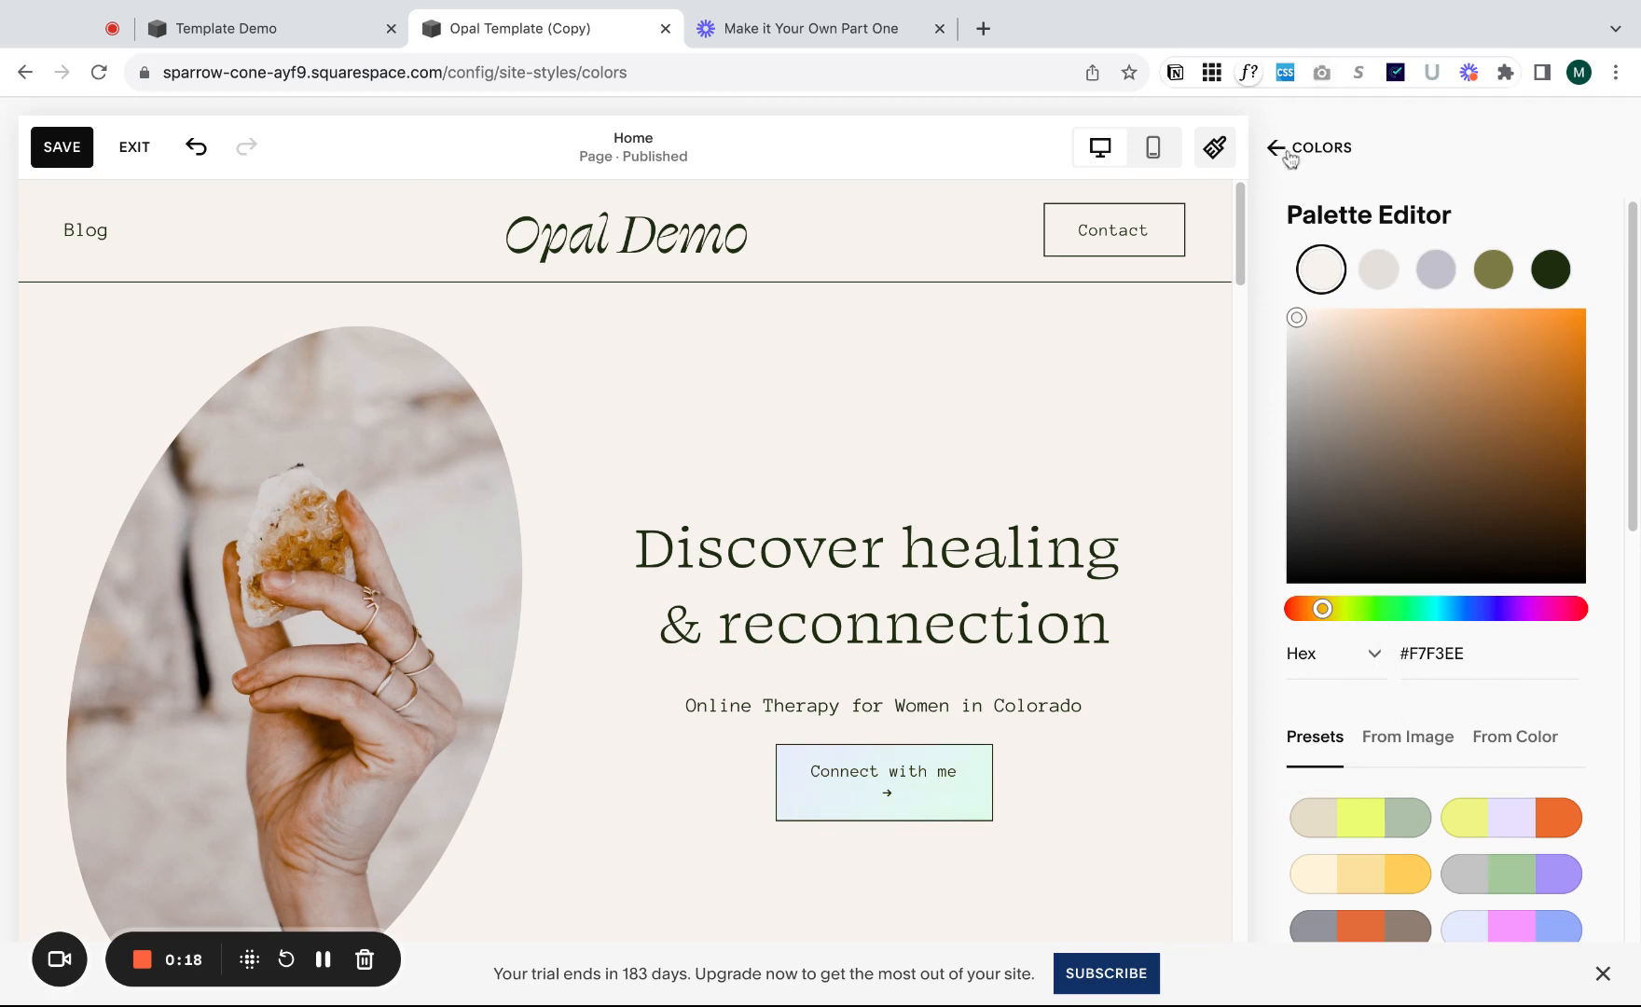
pyautogui.click(1288, 154)
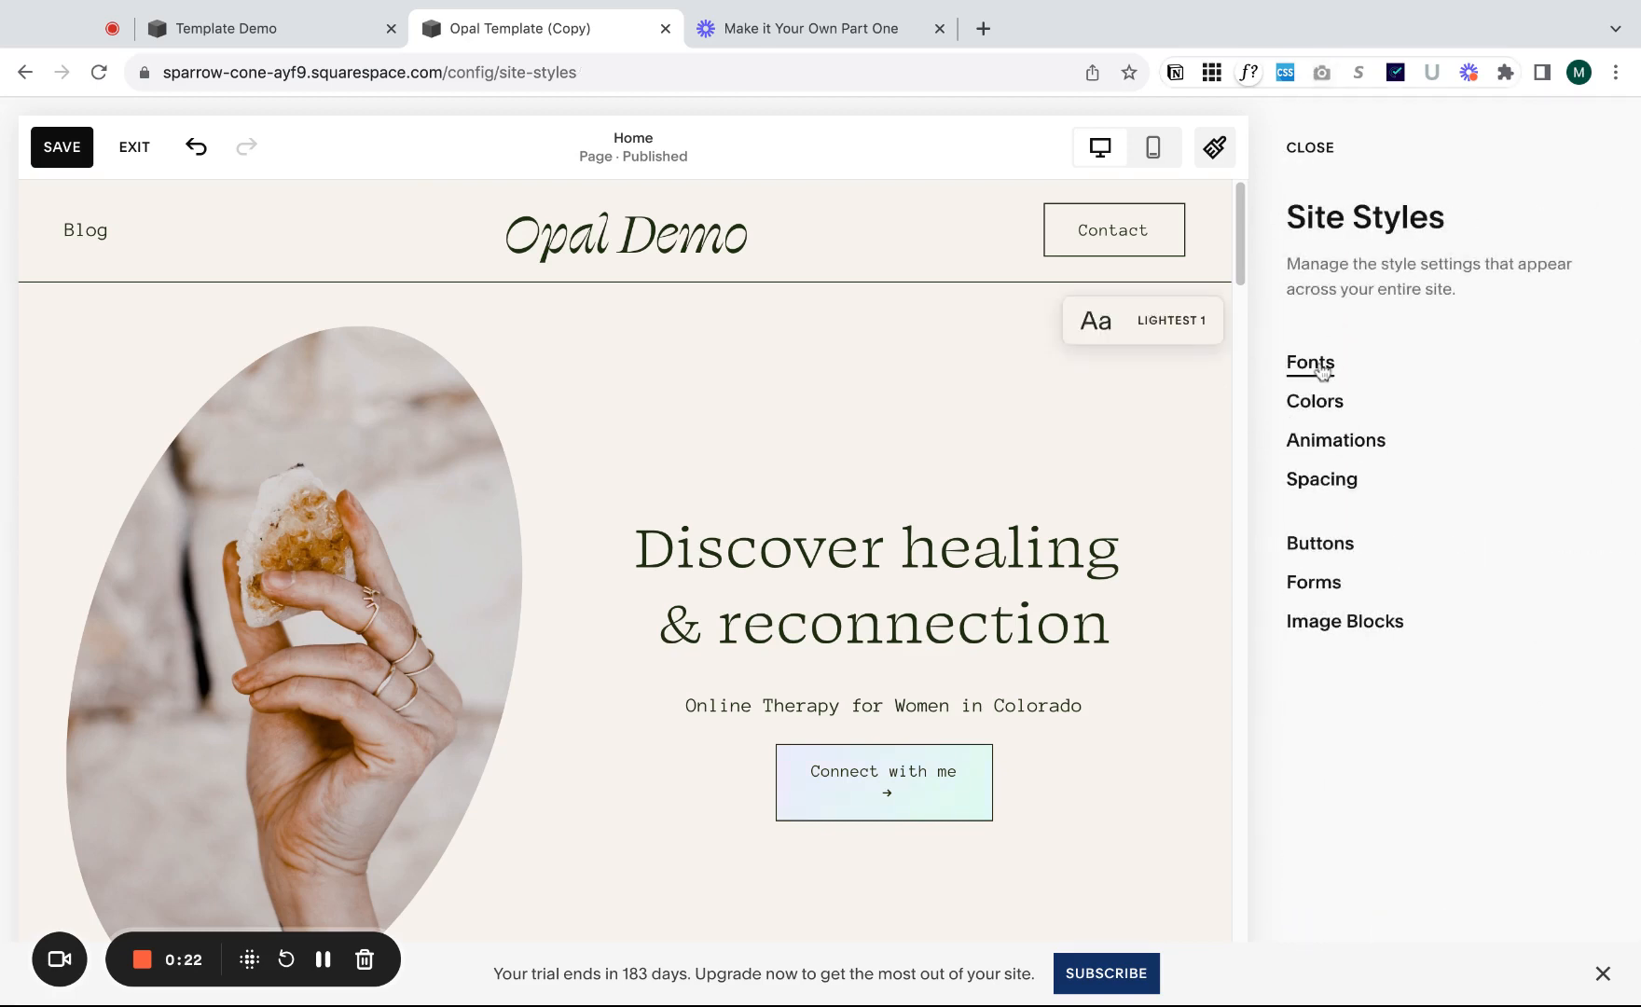
# - Switch the site's font pack to the sans-serif Gopher pack and close the site styles
pyautogui.click(1322, 372)
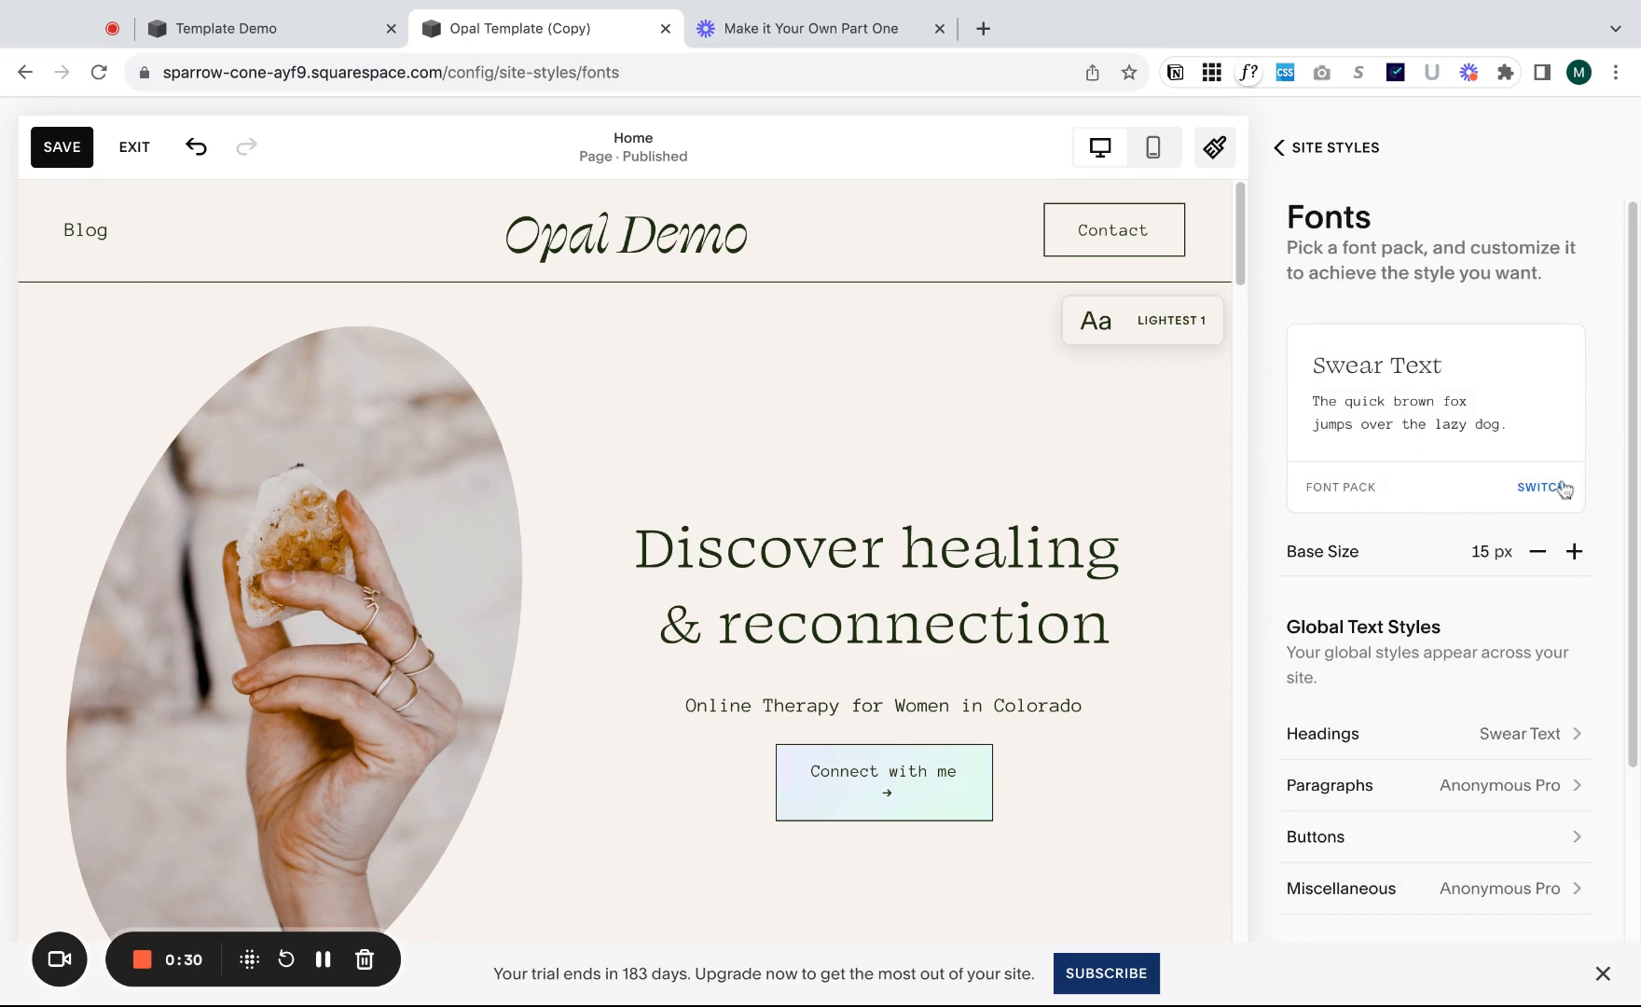
pyautogui.click(1541, 736)
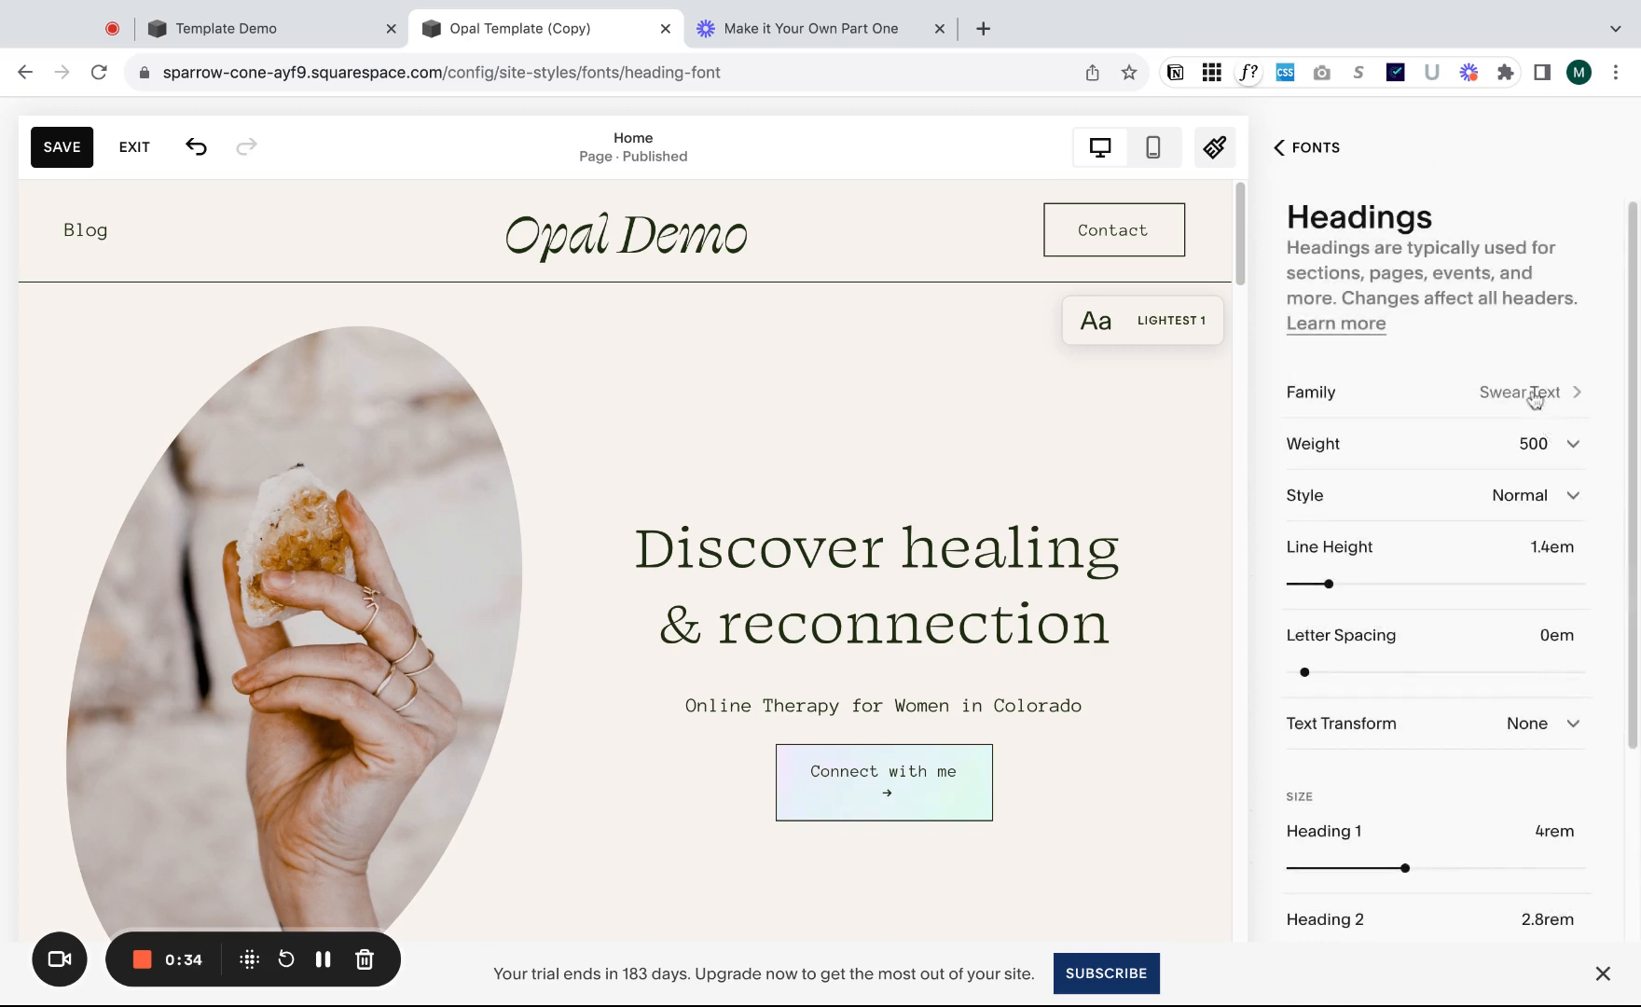
pyautogui.click(1292, 162)
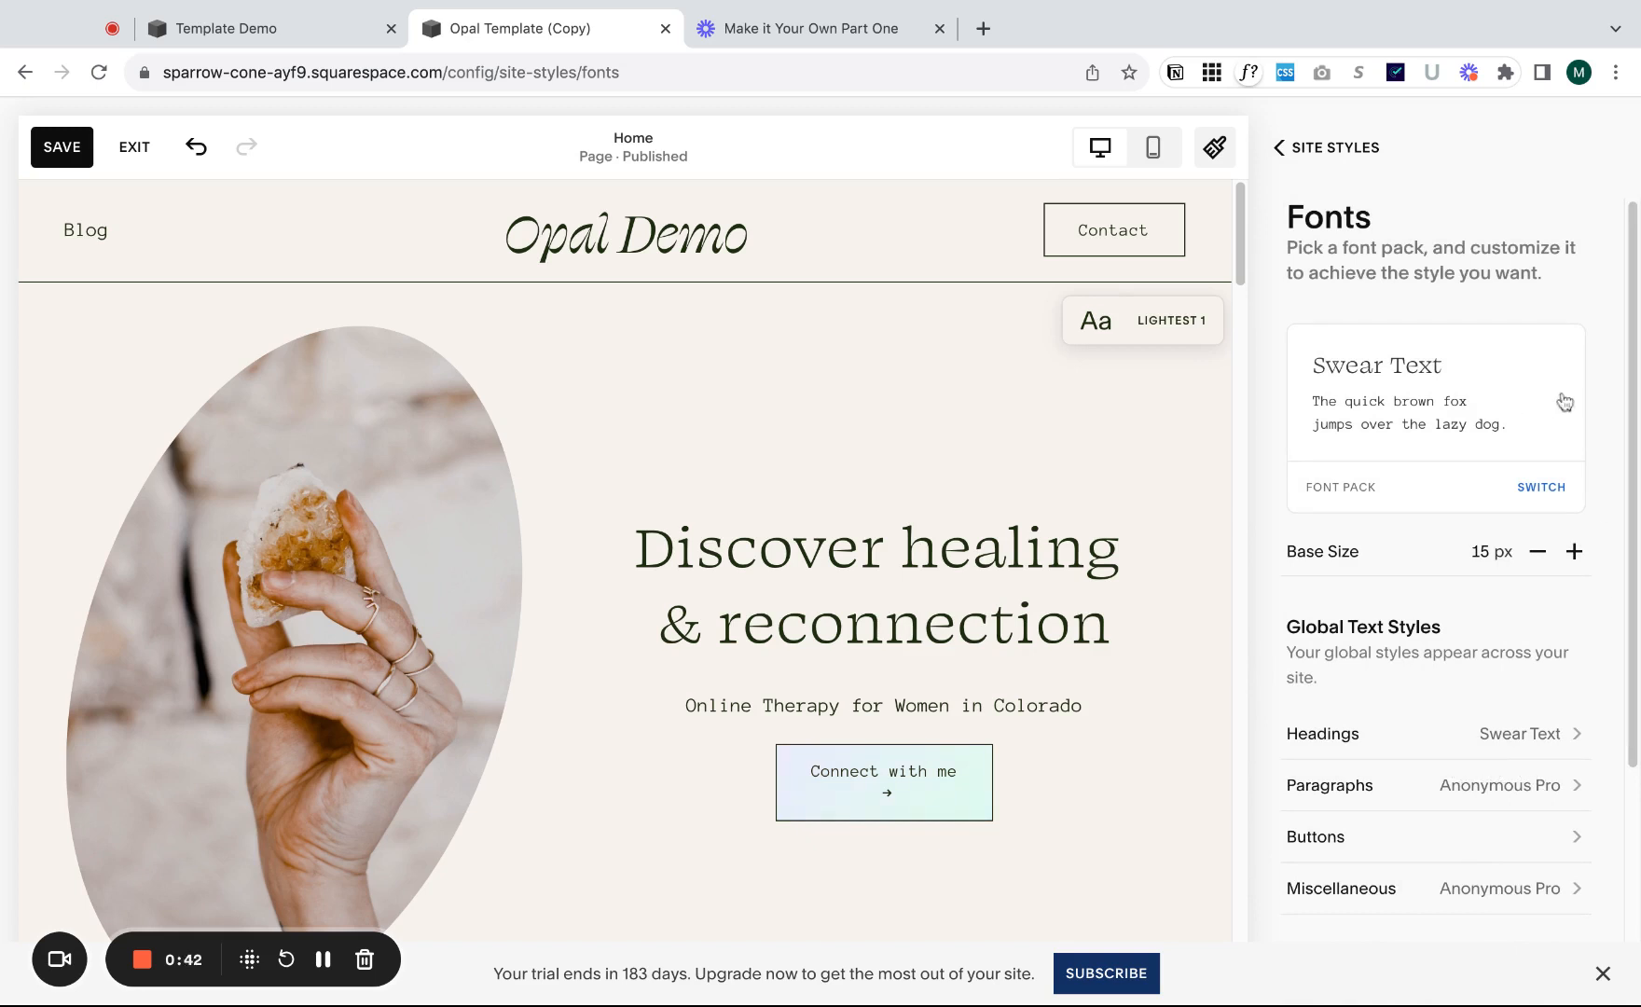
pyautogui.click(1543, 487)
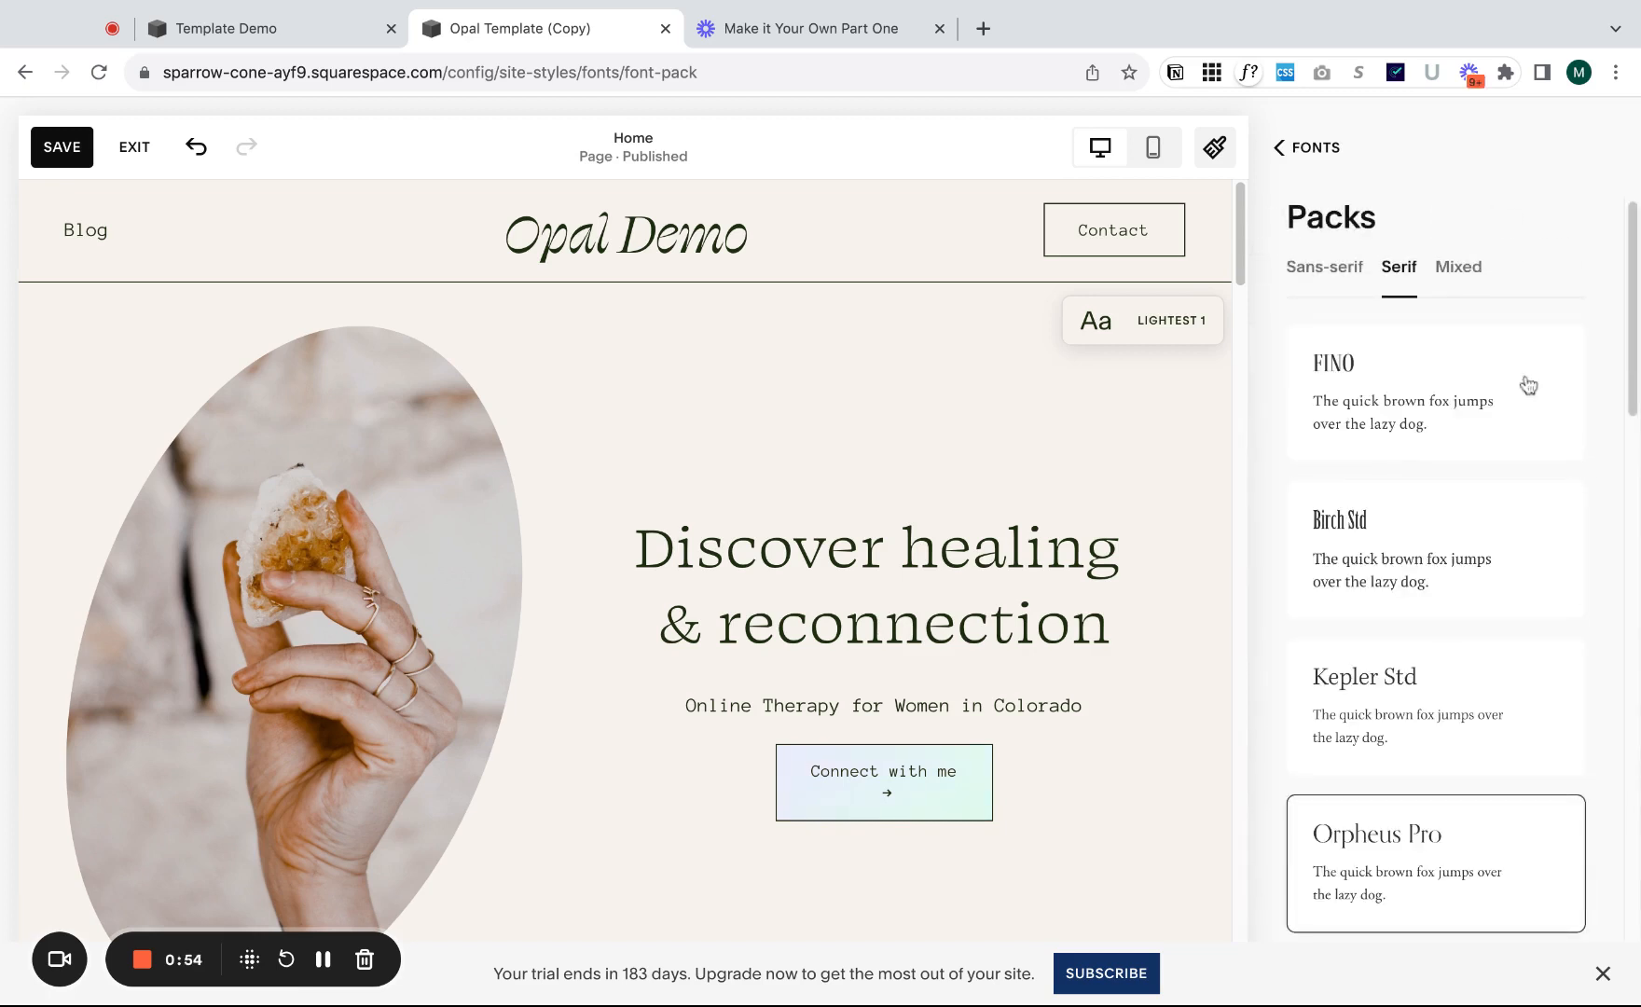
pyautogui.click(1321, 269)
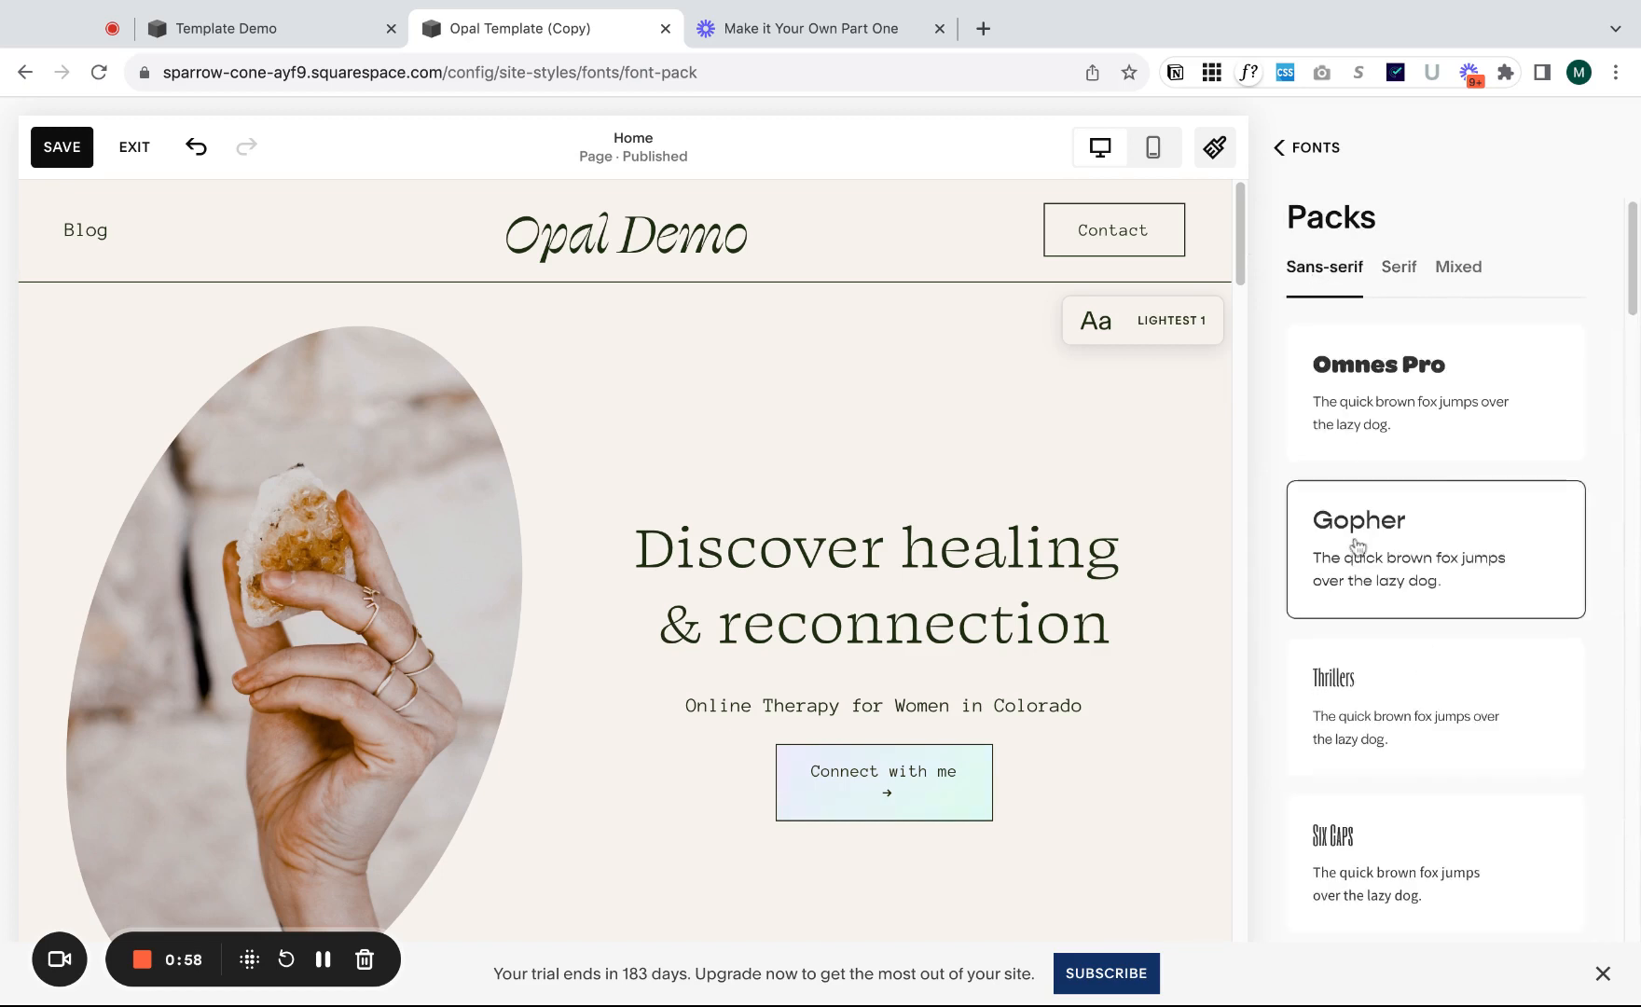
pyautogui.click(1358, 541)
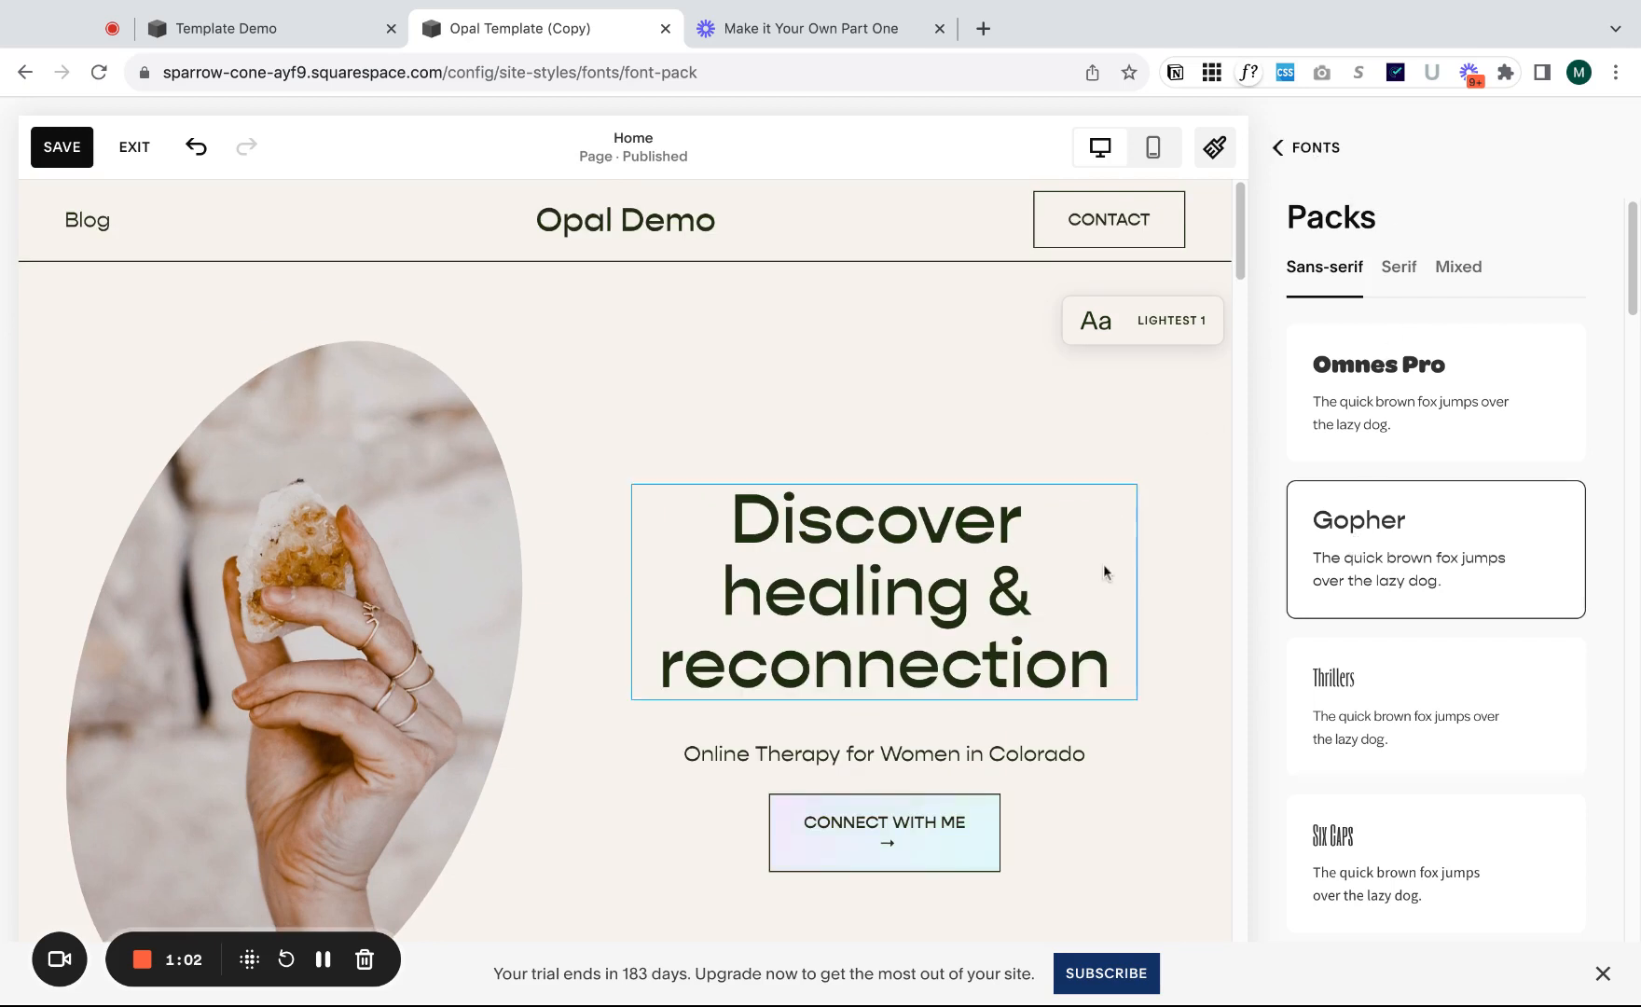
pyautogui.click(1305, 148)
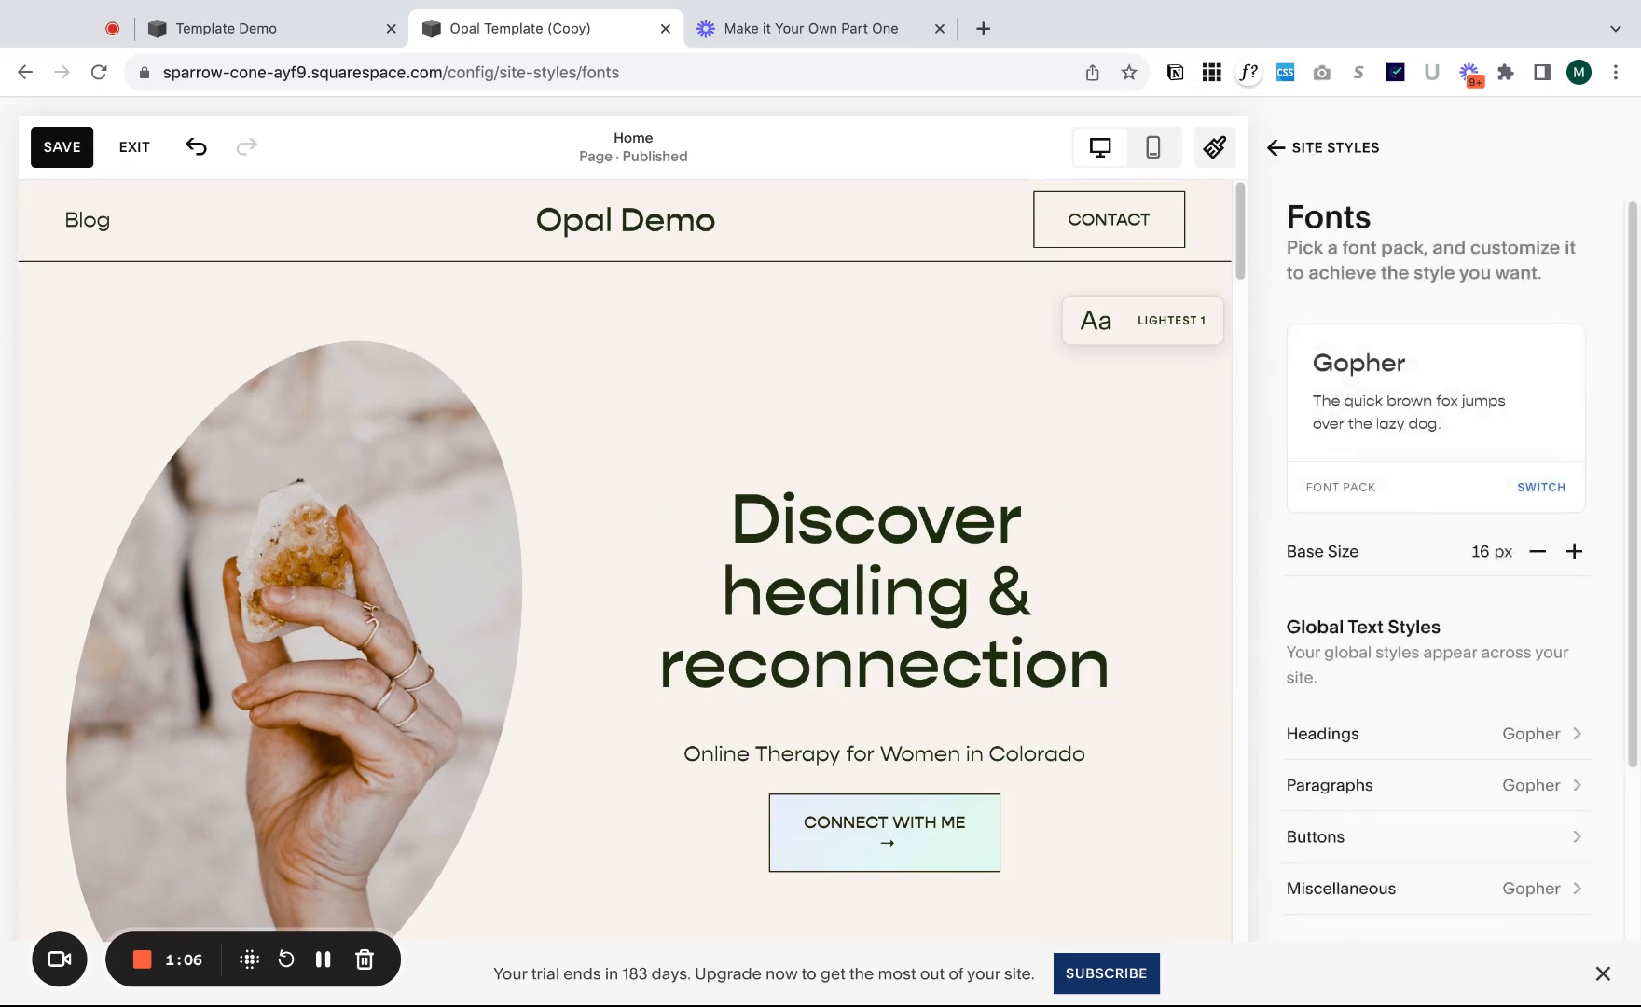
pyautogui.click(1306, 147)
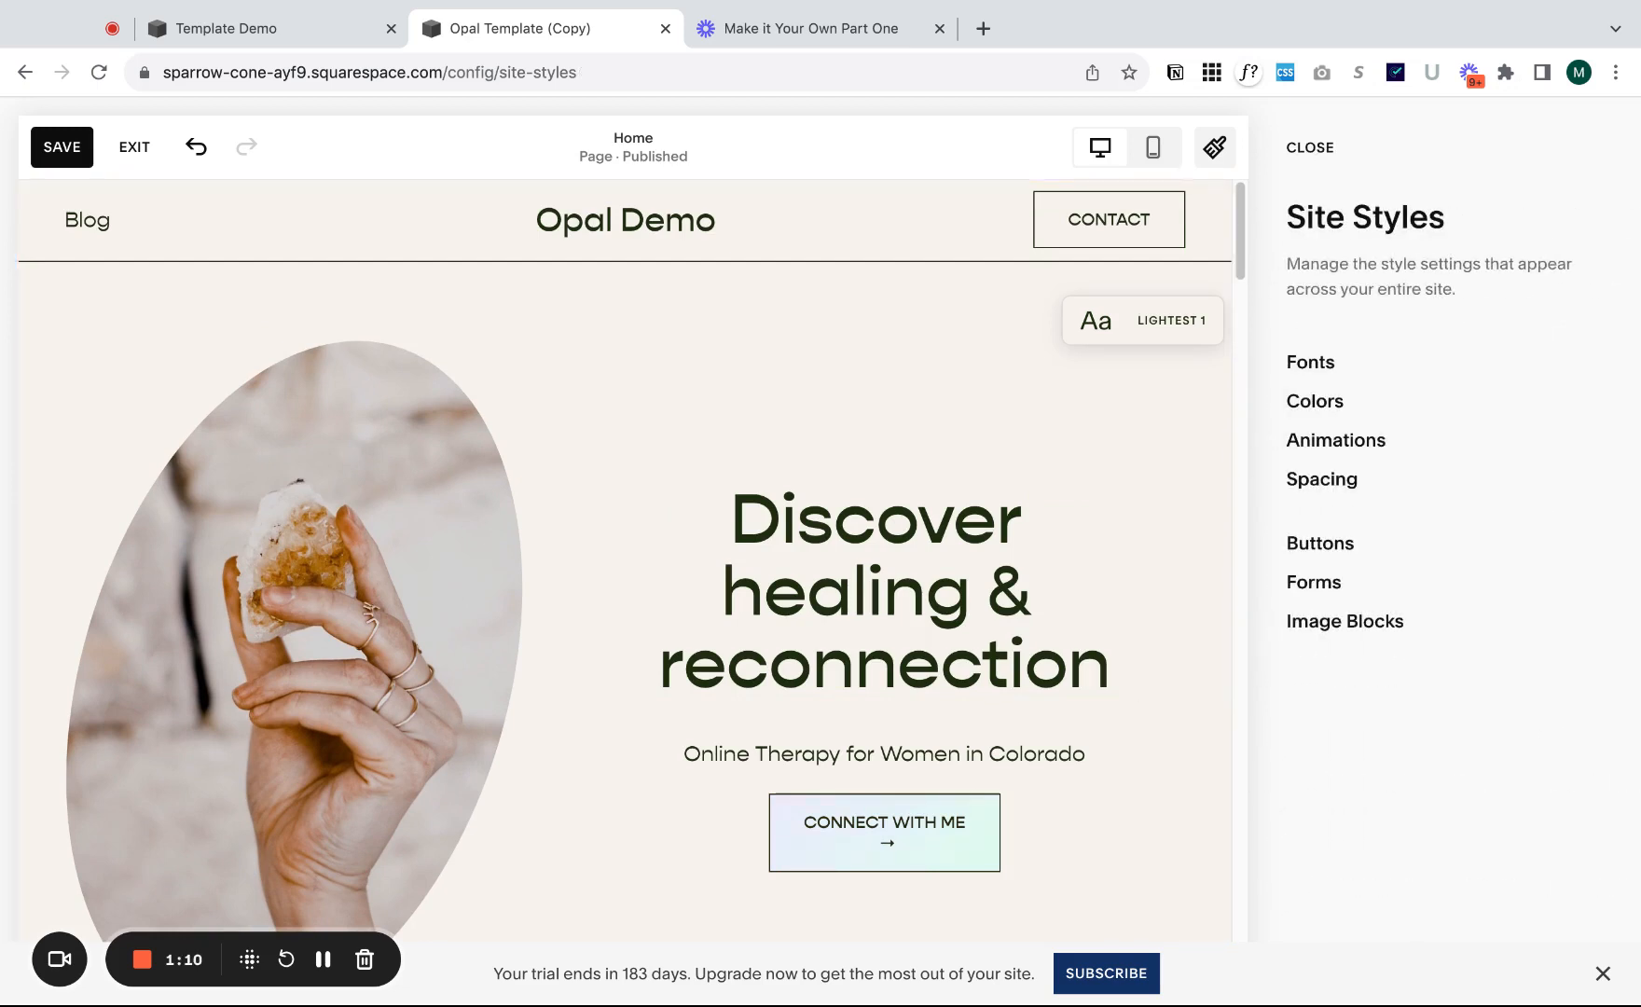
pyautogui.click(1310, 147)
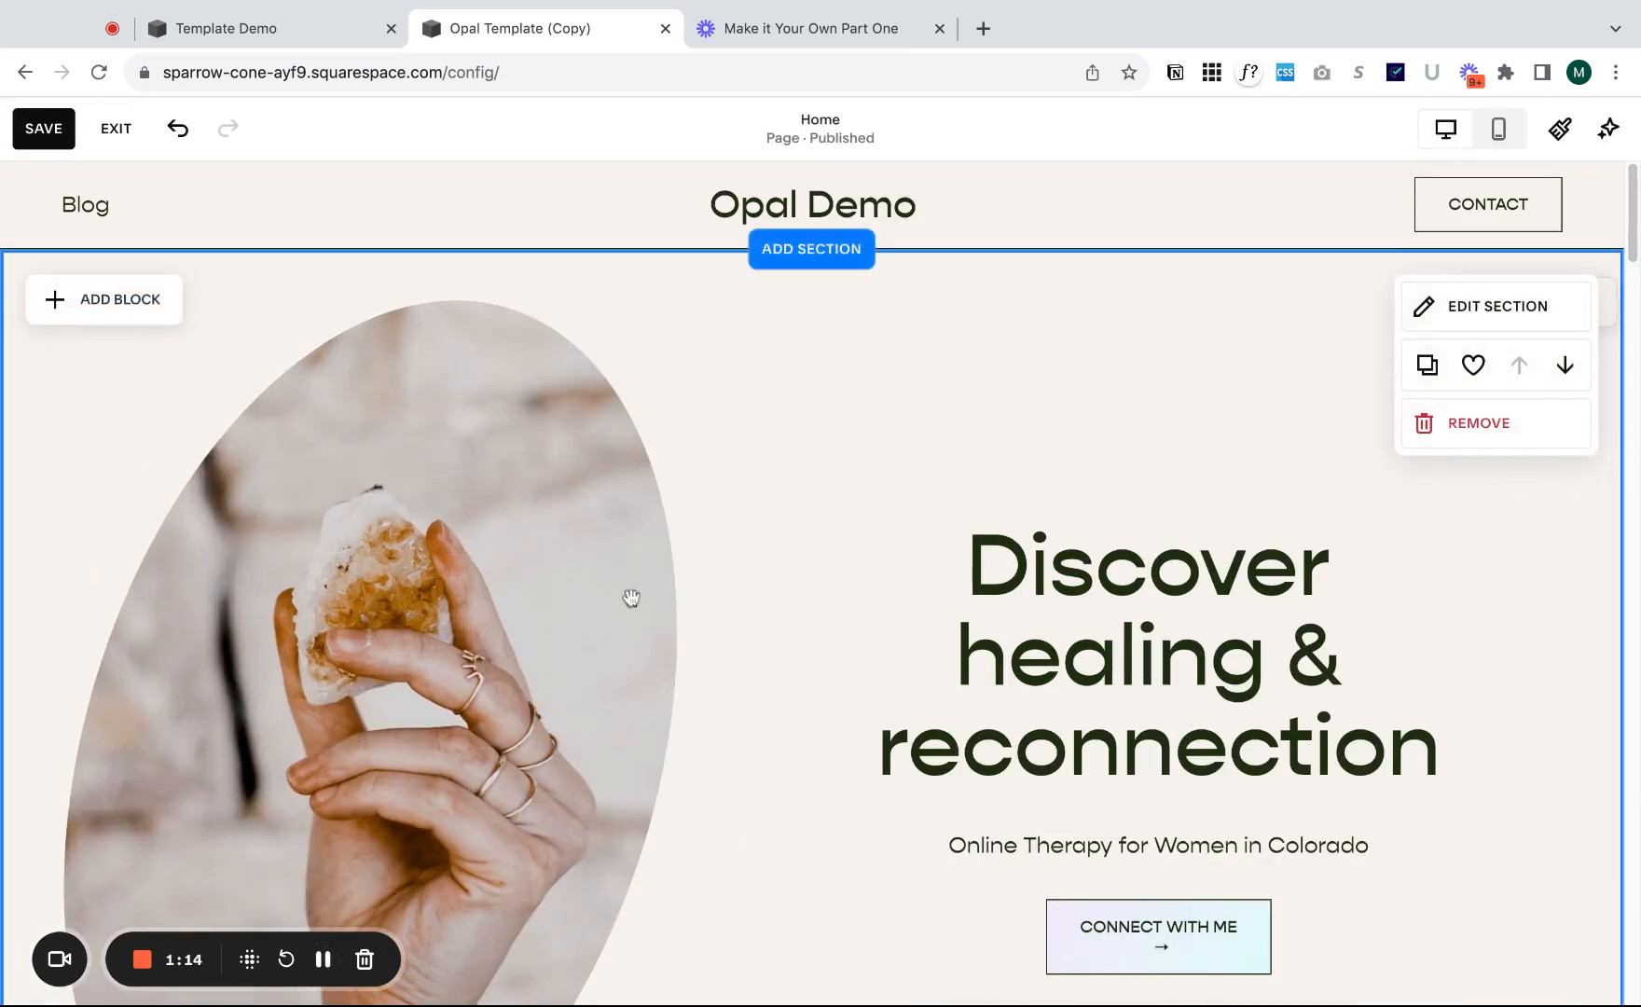
# - Delete the crystal-in-hand photo from the oval image block beside the "Discover healing & reconnection" heading
pyautogui.click(492, 594)
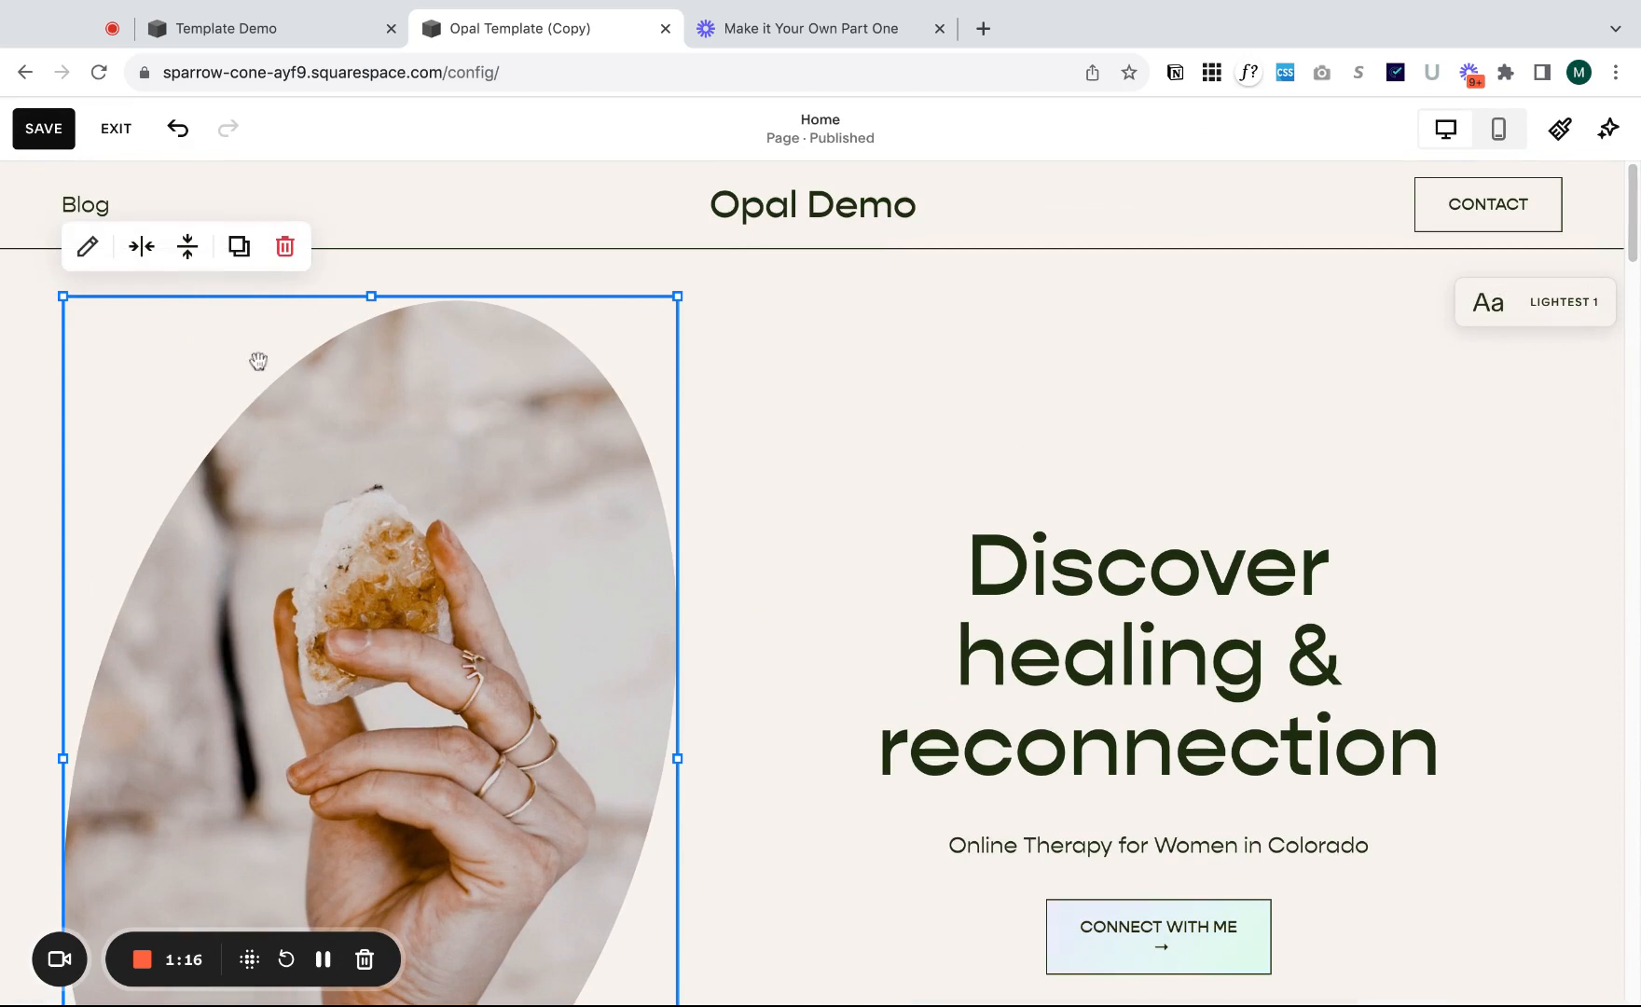
pyautogui.click(87, 246)
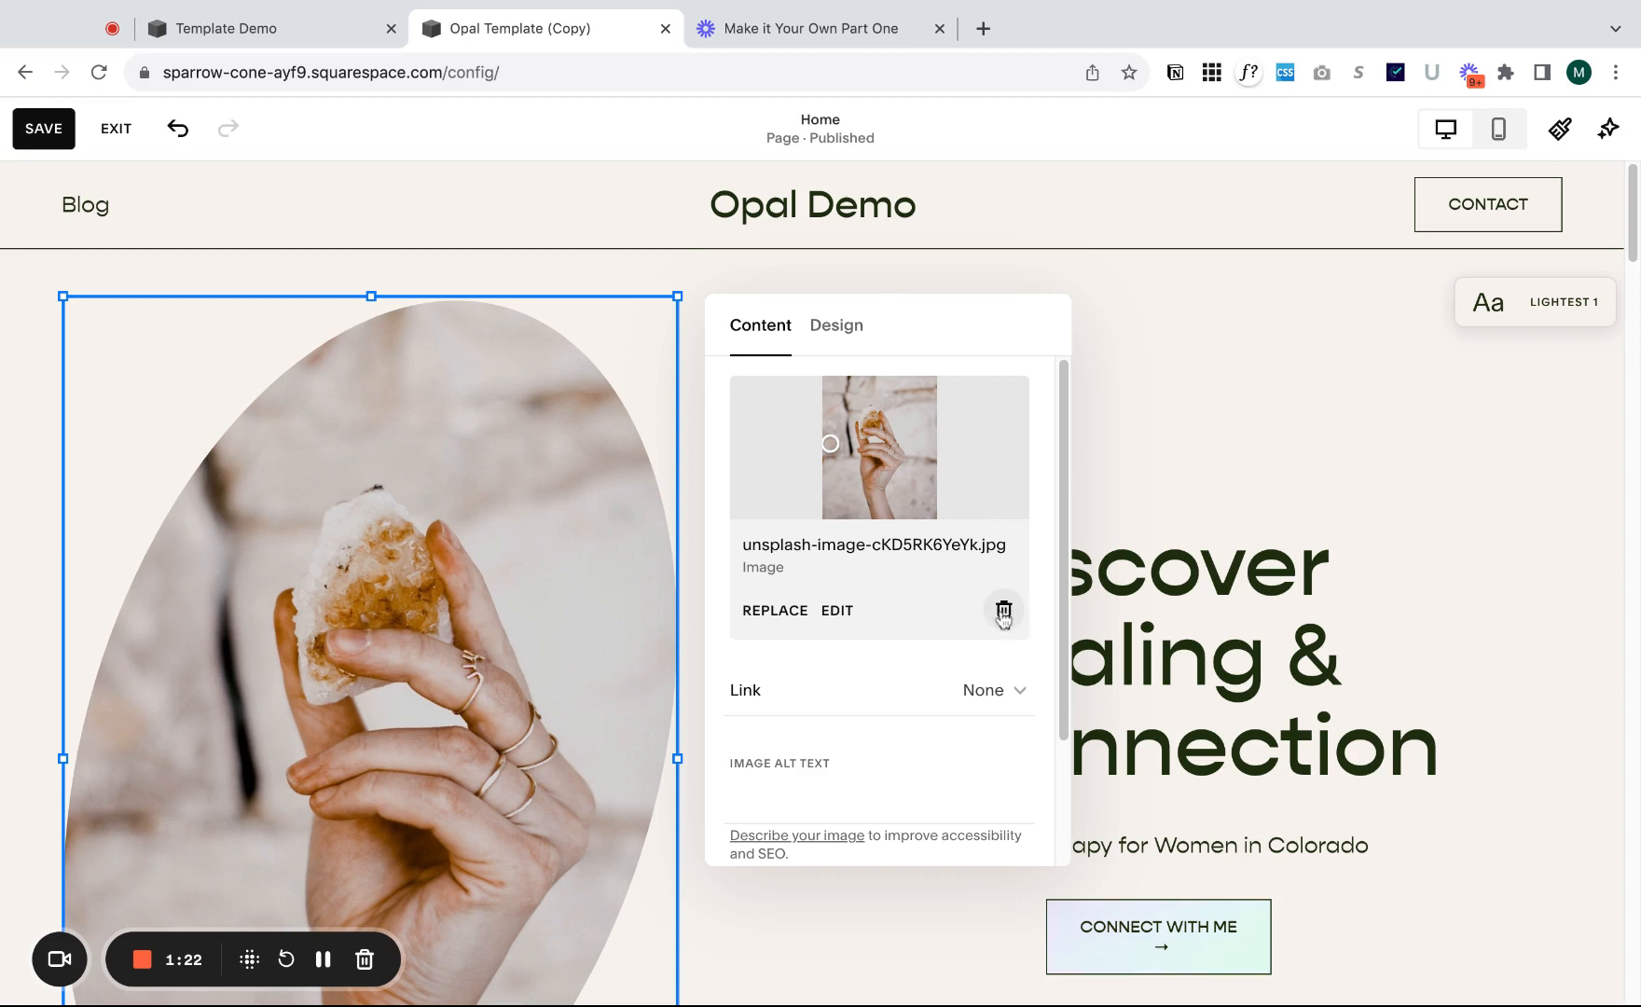
pyautogui.click(1004, 613)
# - Search the free stock images for "artist" and fill the empty image block with the photo of a woman beside a pink framed painting
pyautogui.click(879, 422)
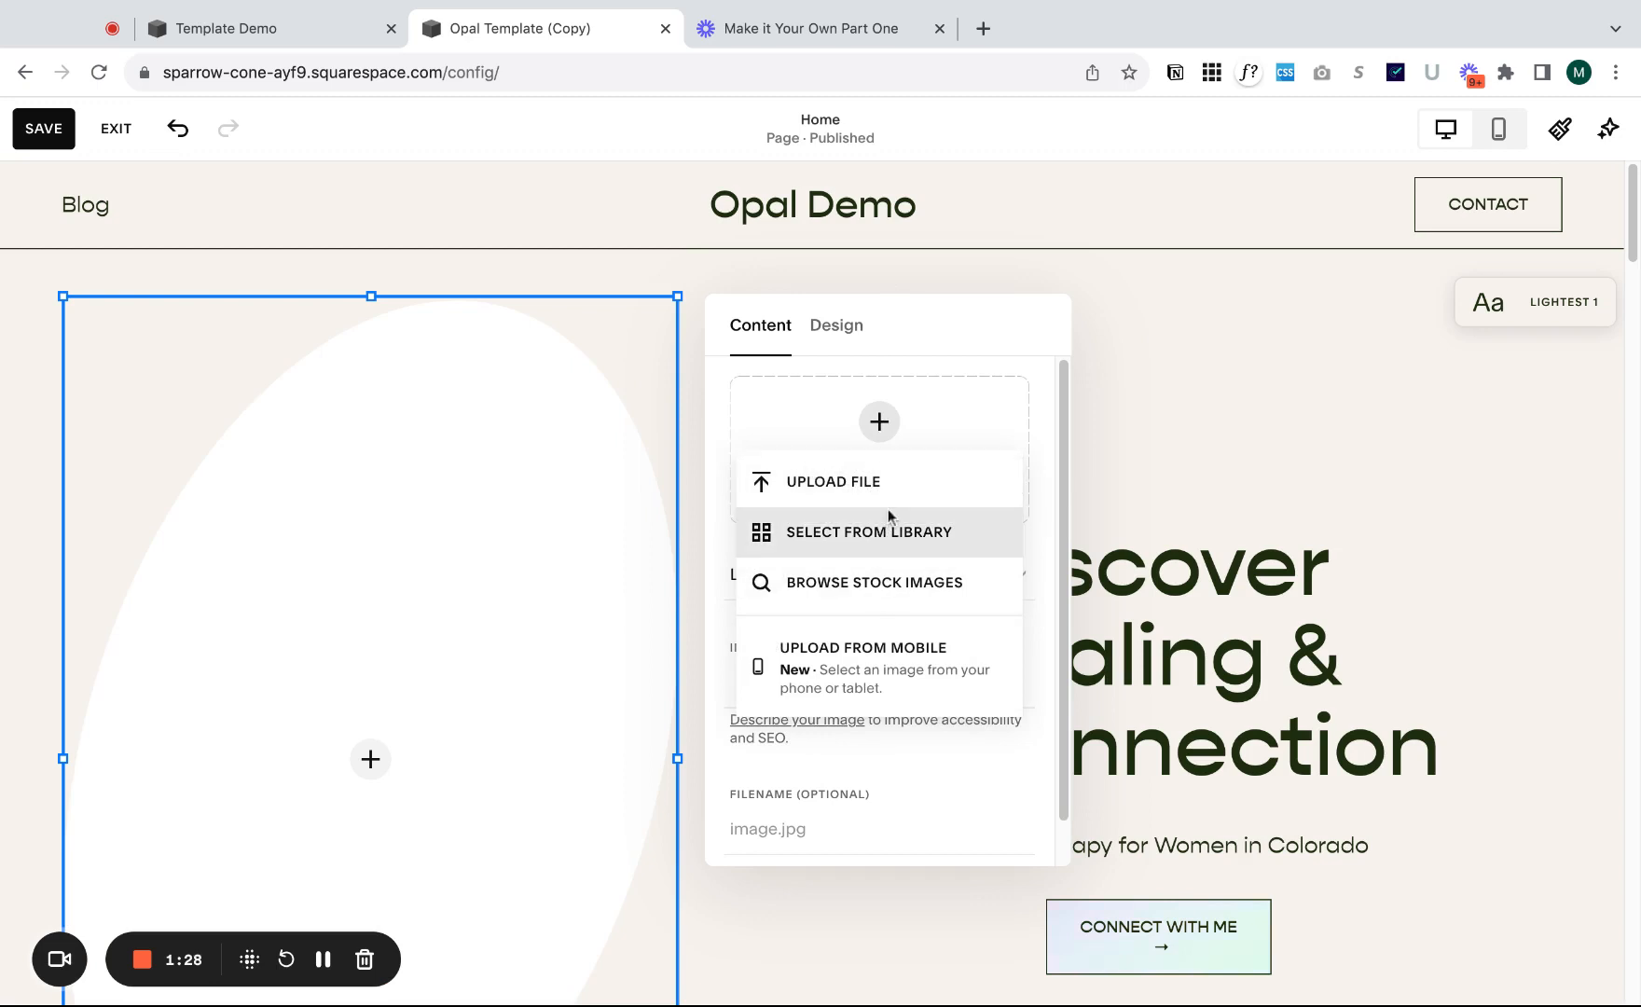
pyautogui.click(910, 580)
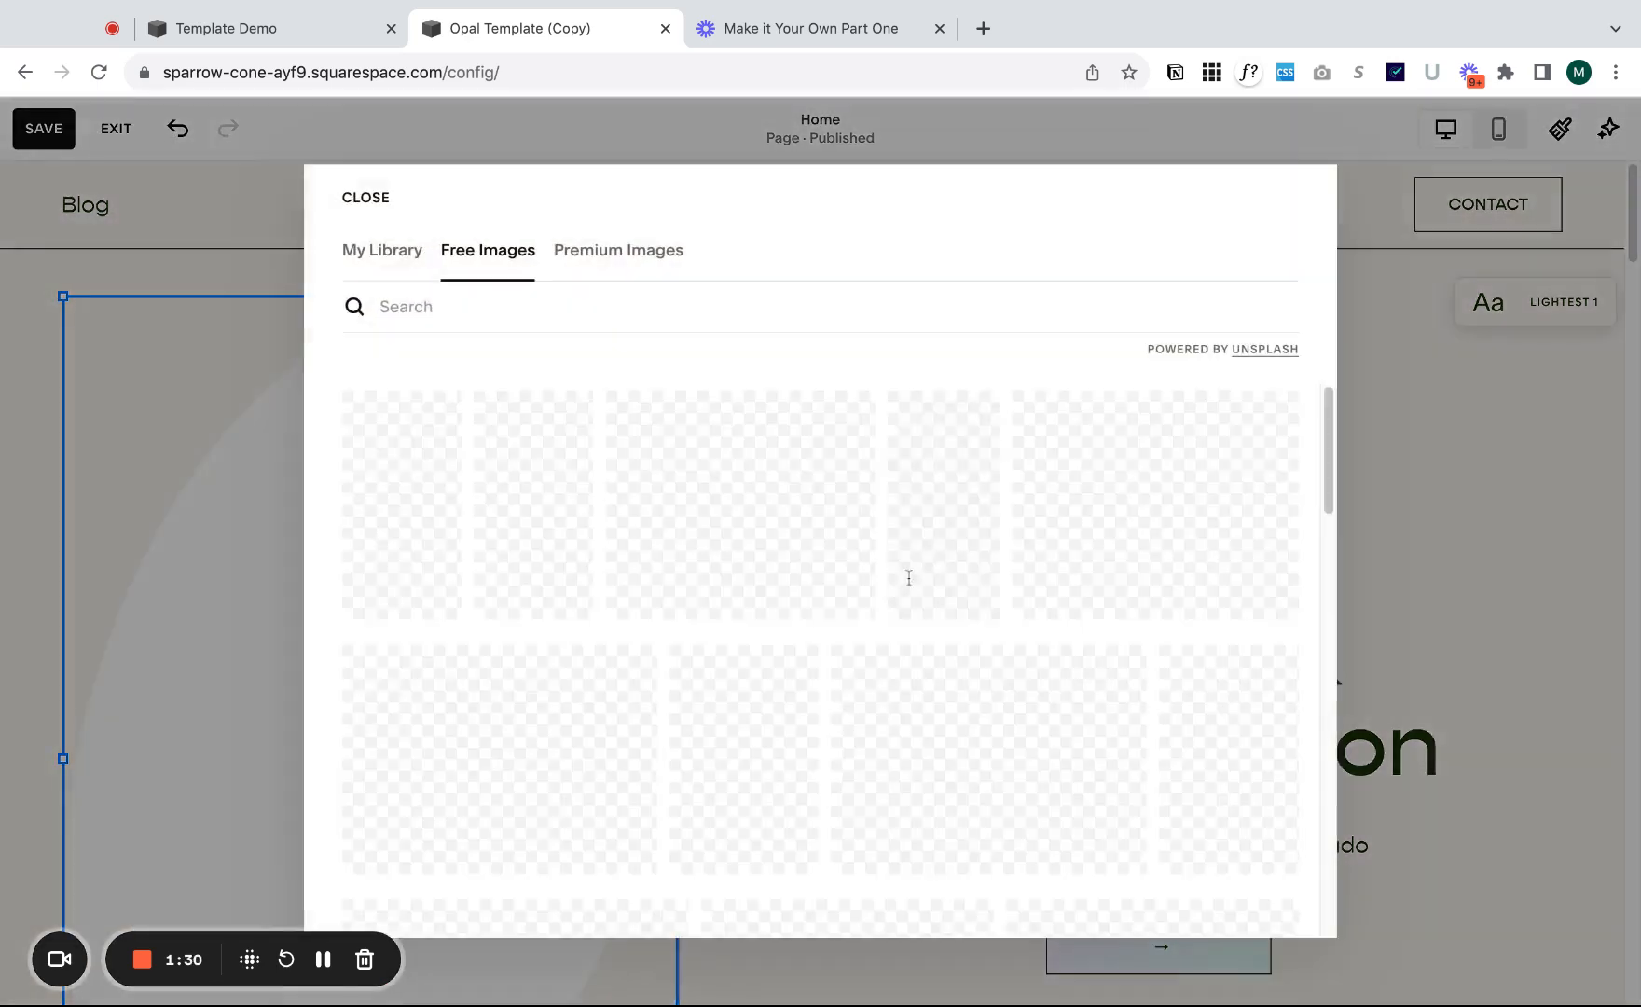
pyautogui.click(563, 310)
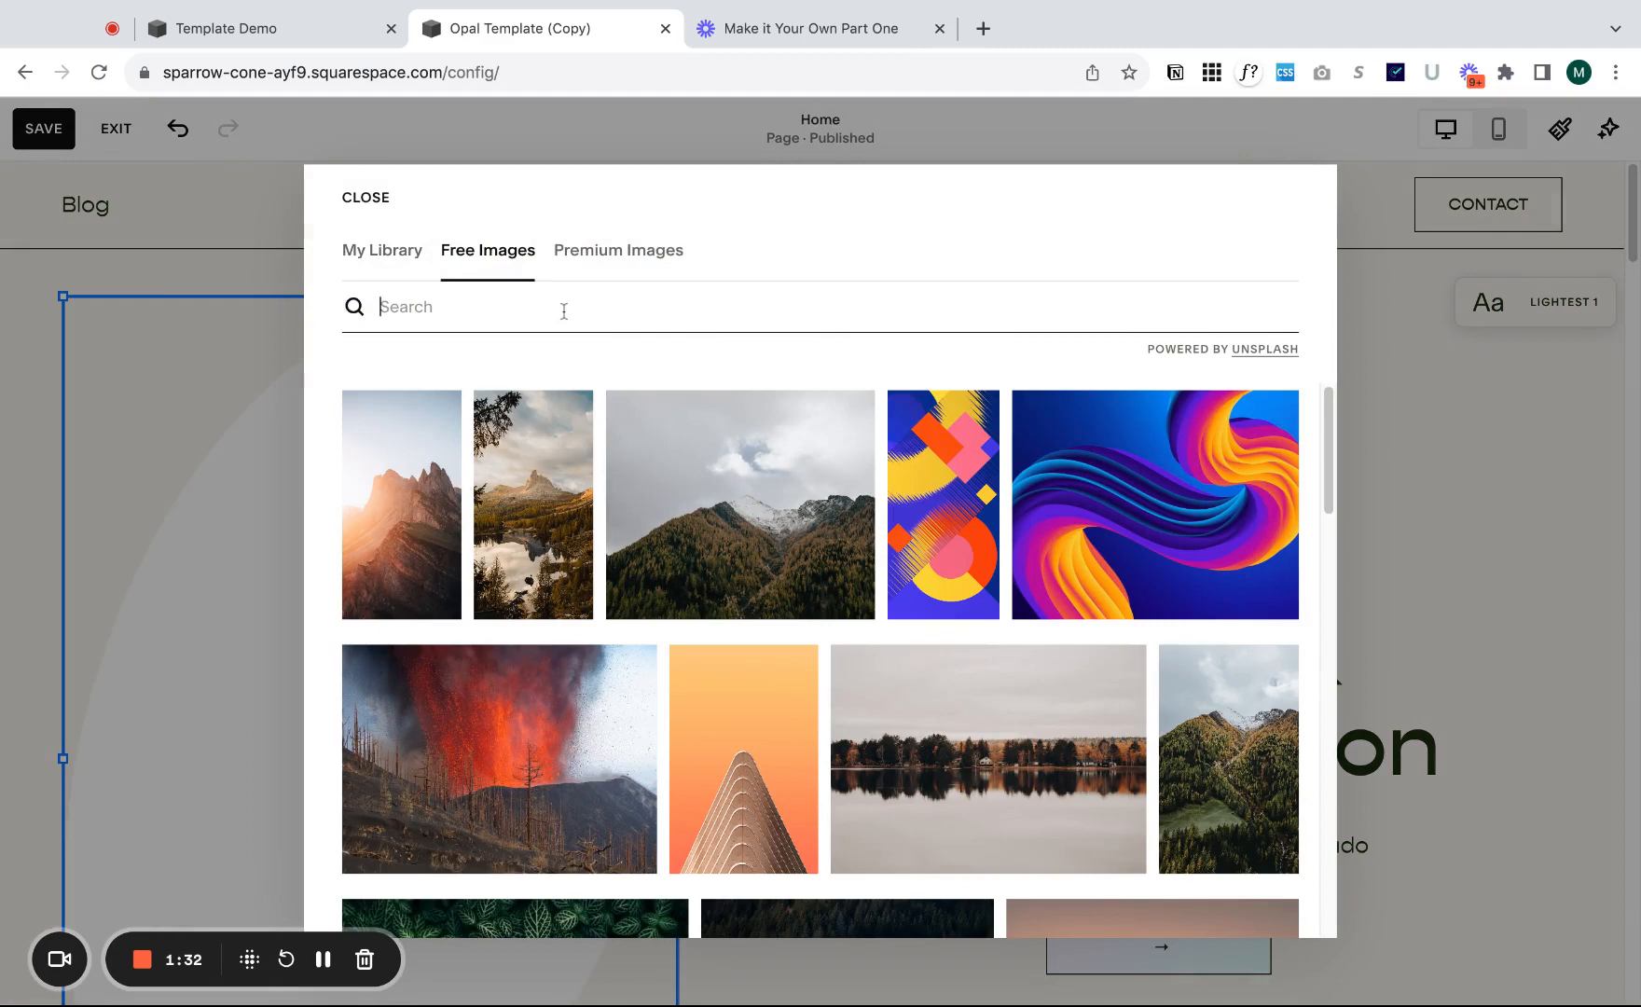
pyautogui.write('artist')
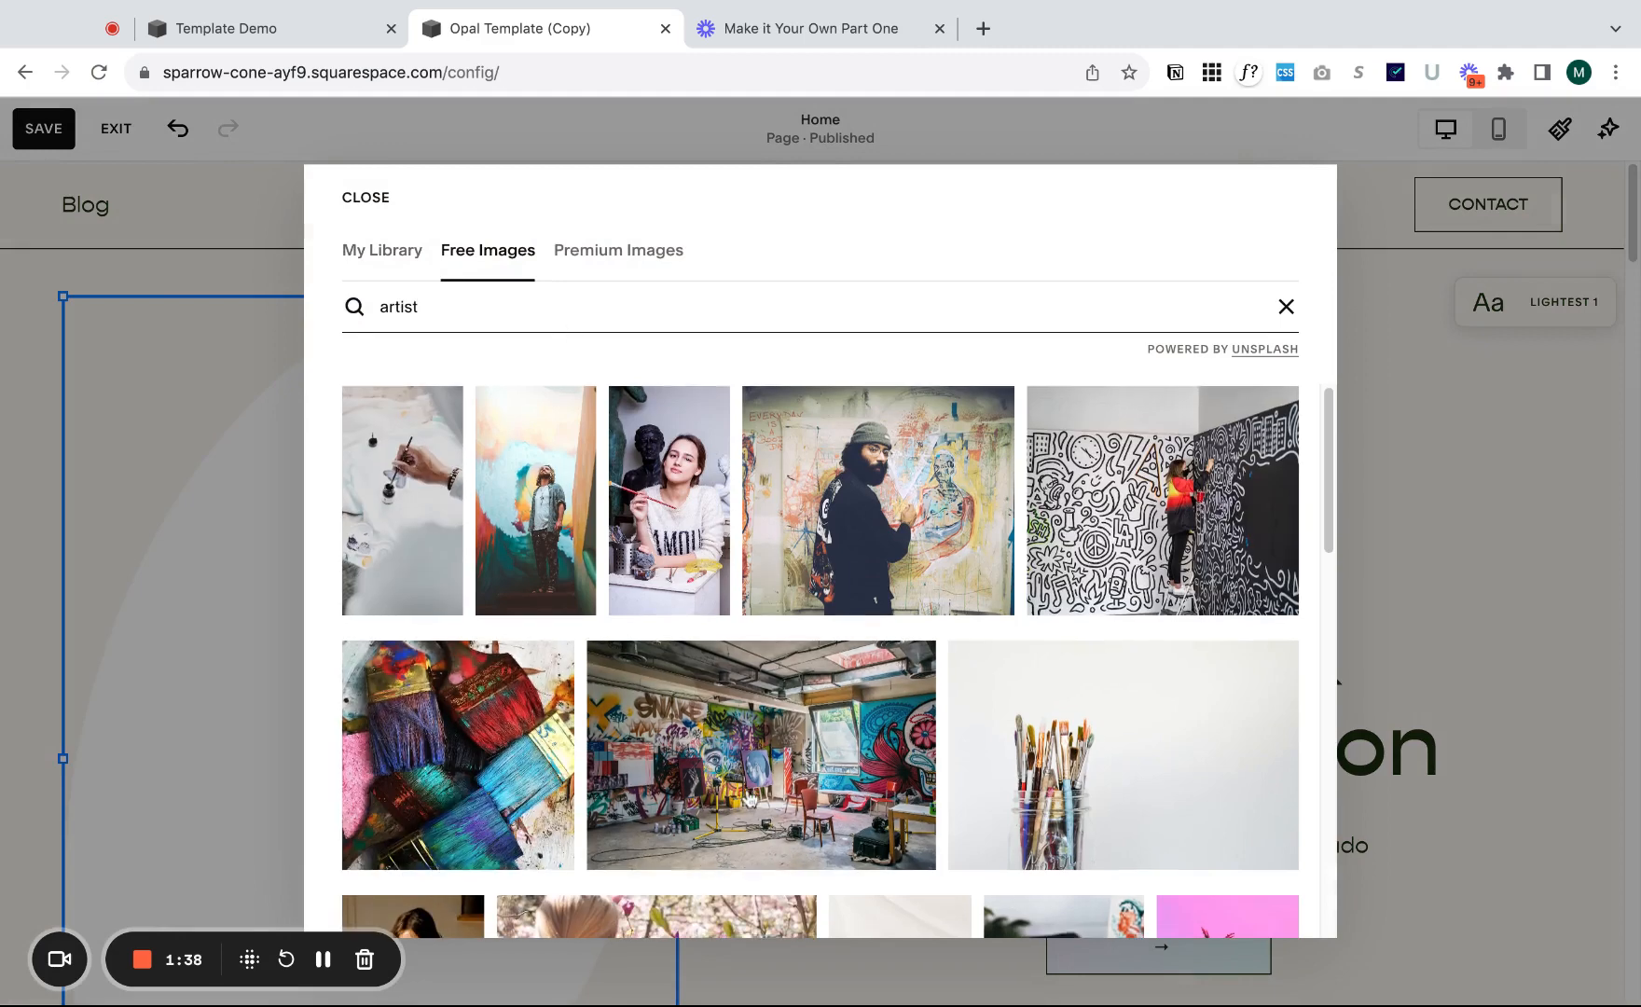
pyautogui.scroll(-8, 746, 803)
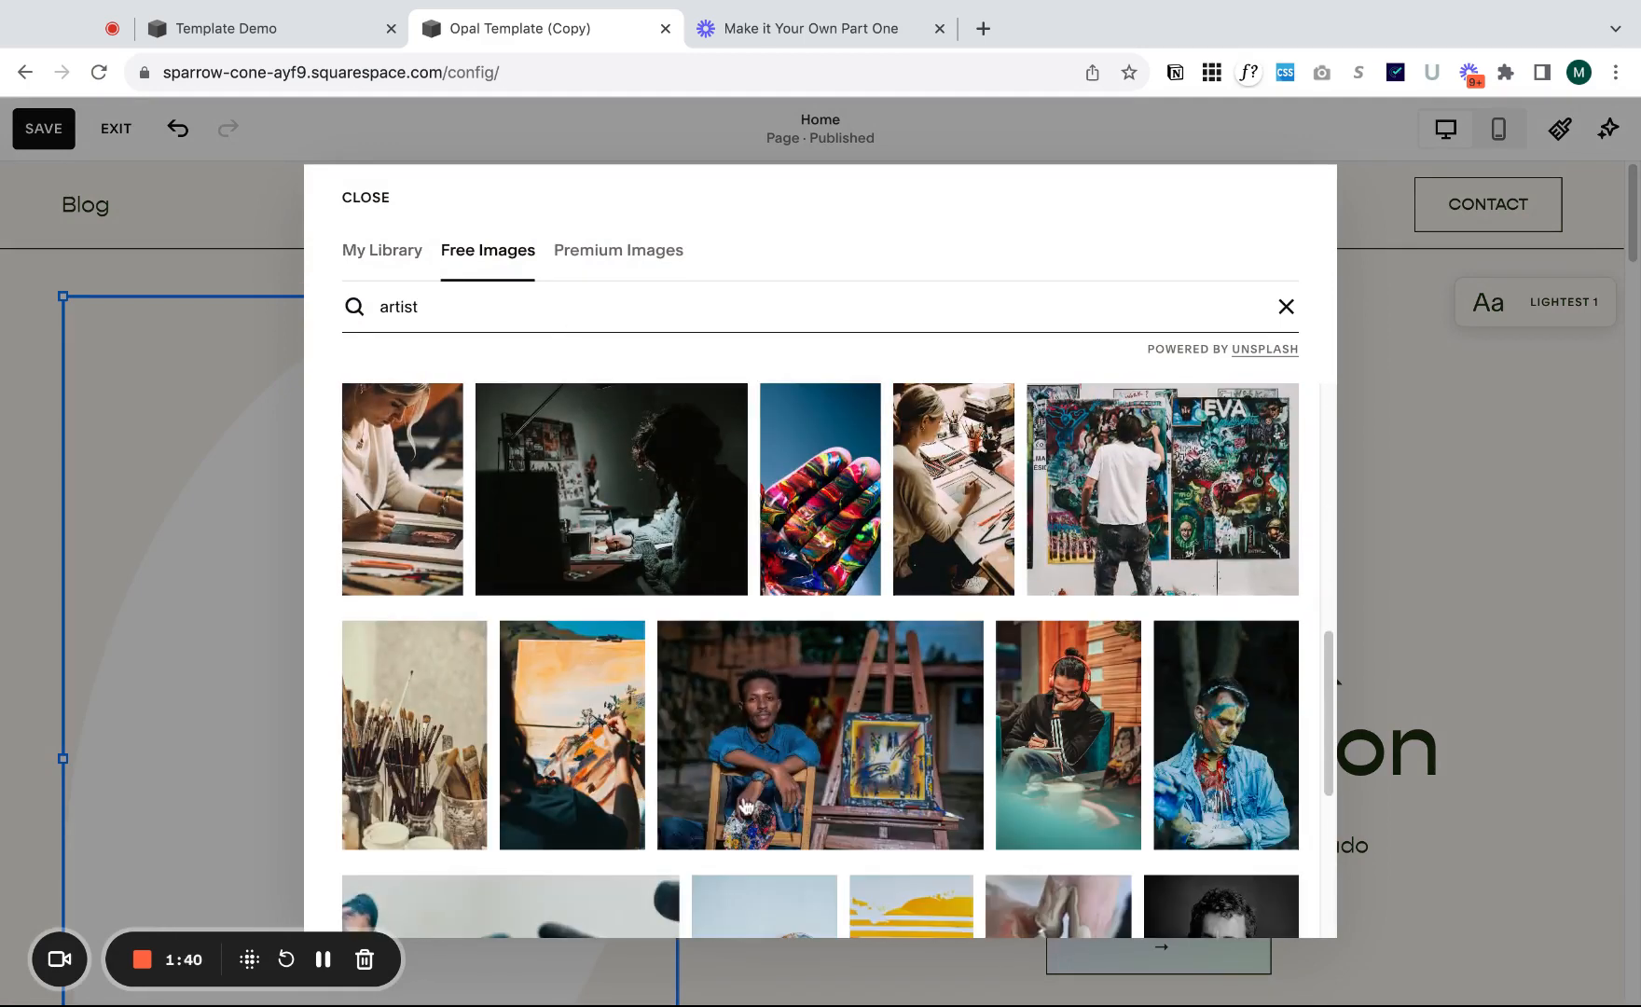
pyautogui.scroll(-5, 746, 804)
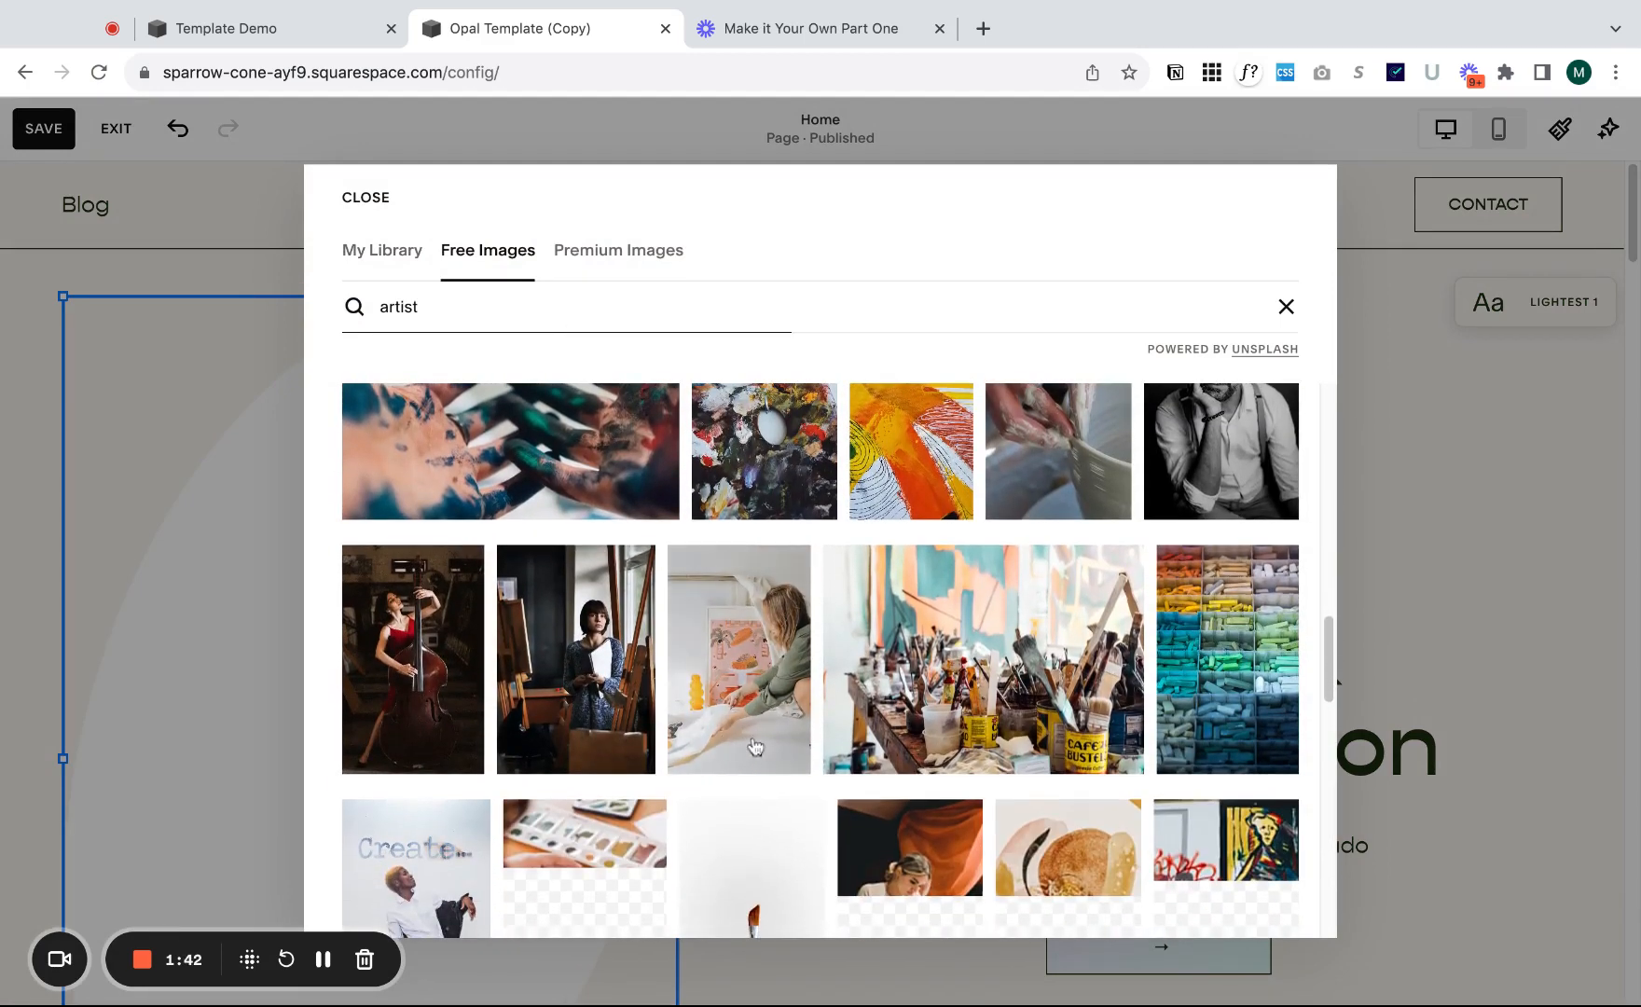
pyautogui.click(750, 748)
pyautogui.click(1081, 692)
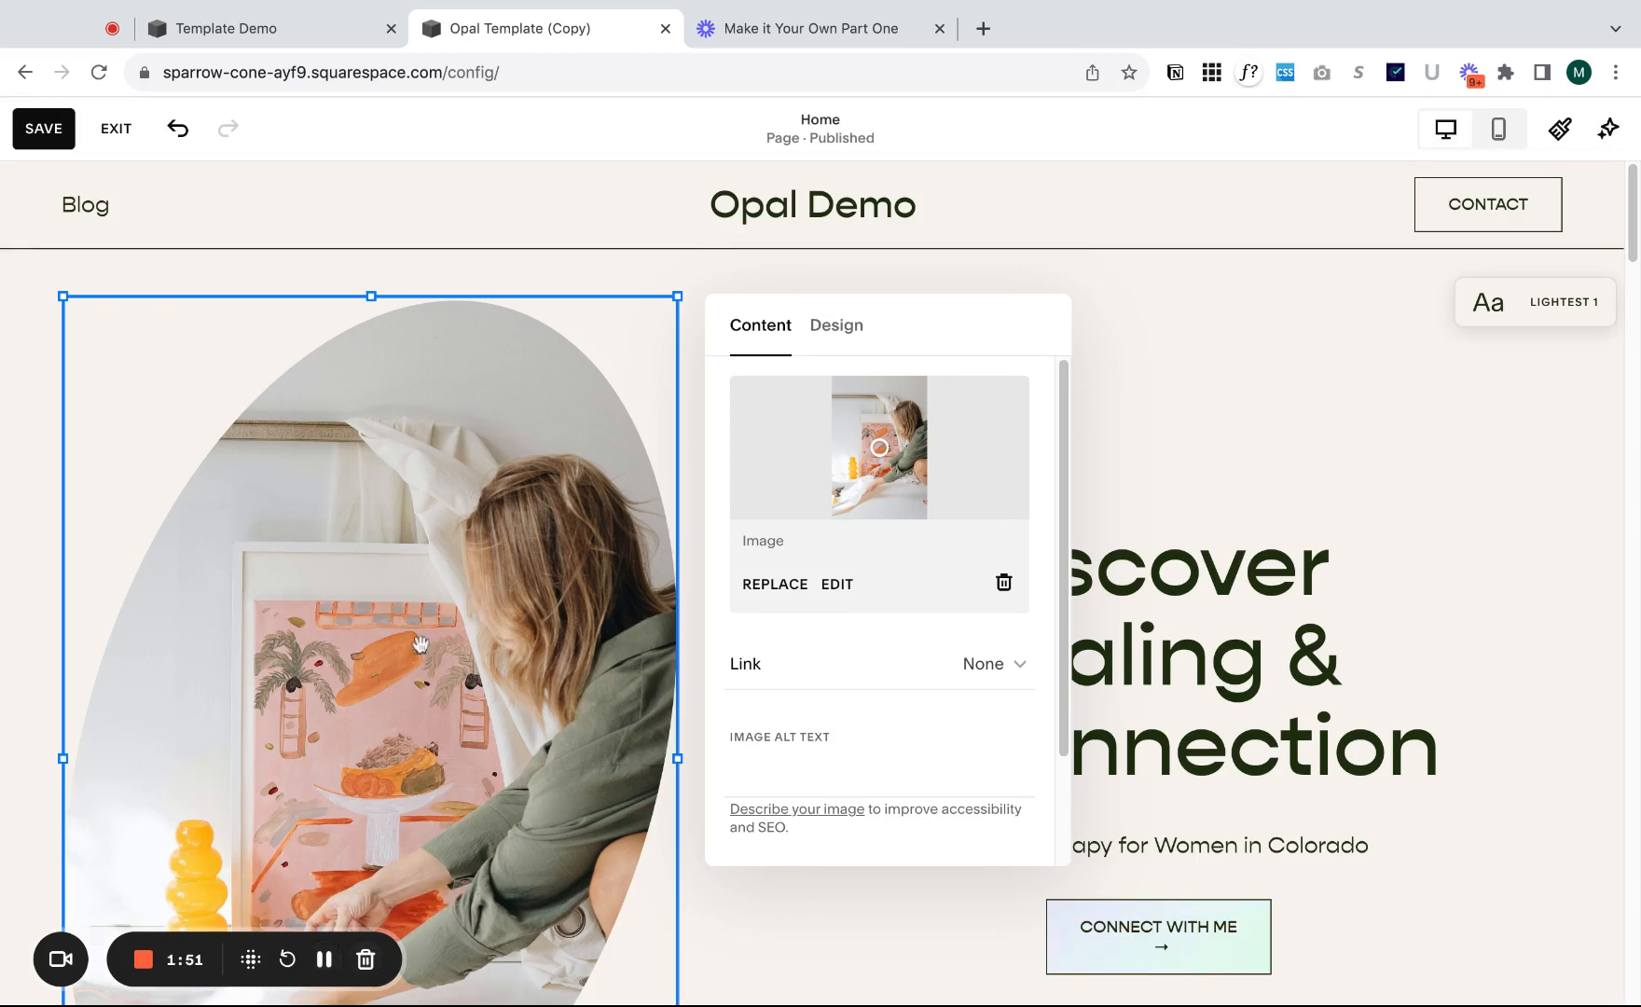
# - Change the hero image's shape to the 2:3 form made of three stacked rounded lobes
pyautogui.click(858, 332)
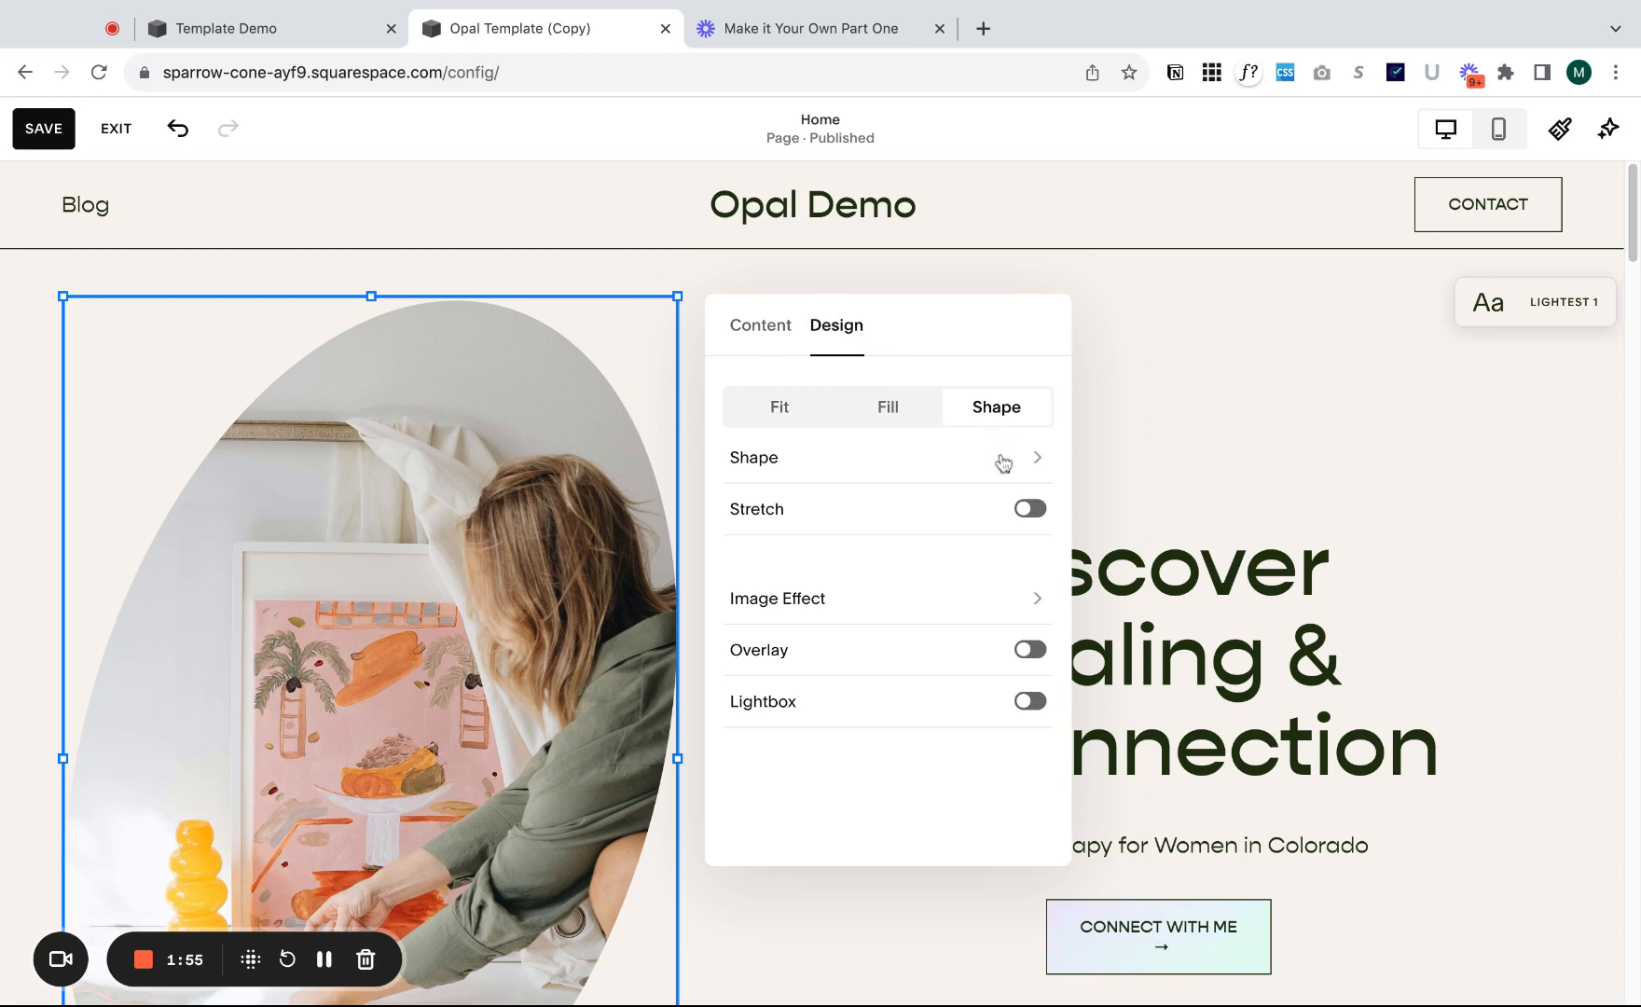
pyautogui.click(1004, 461)
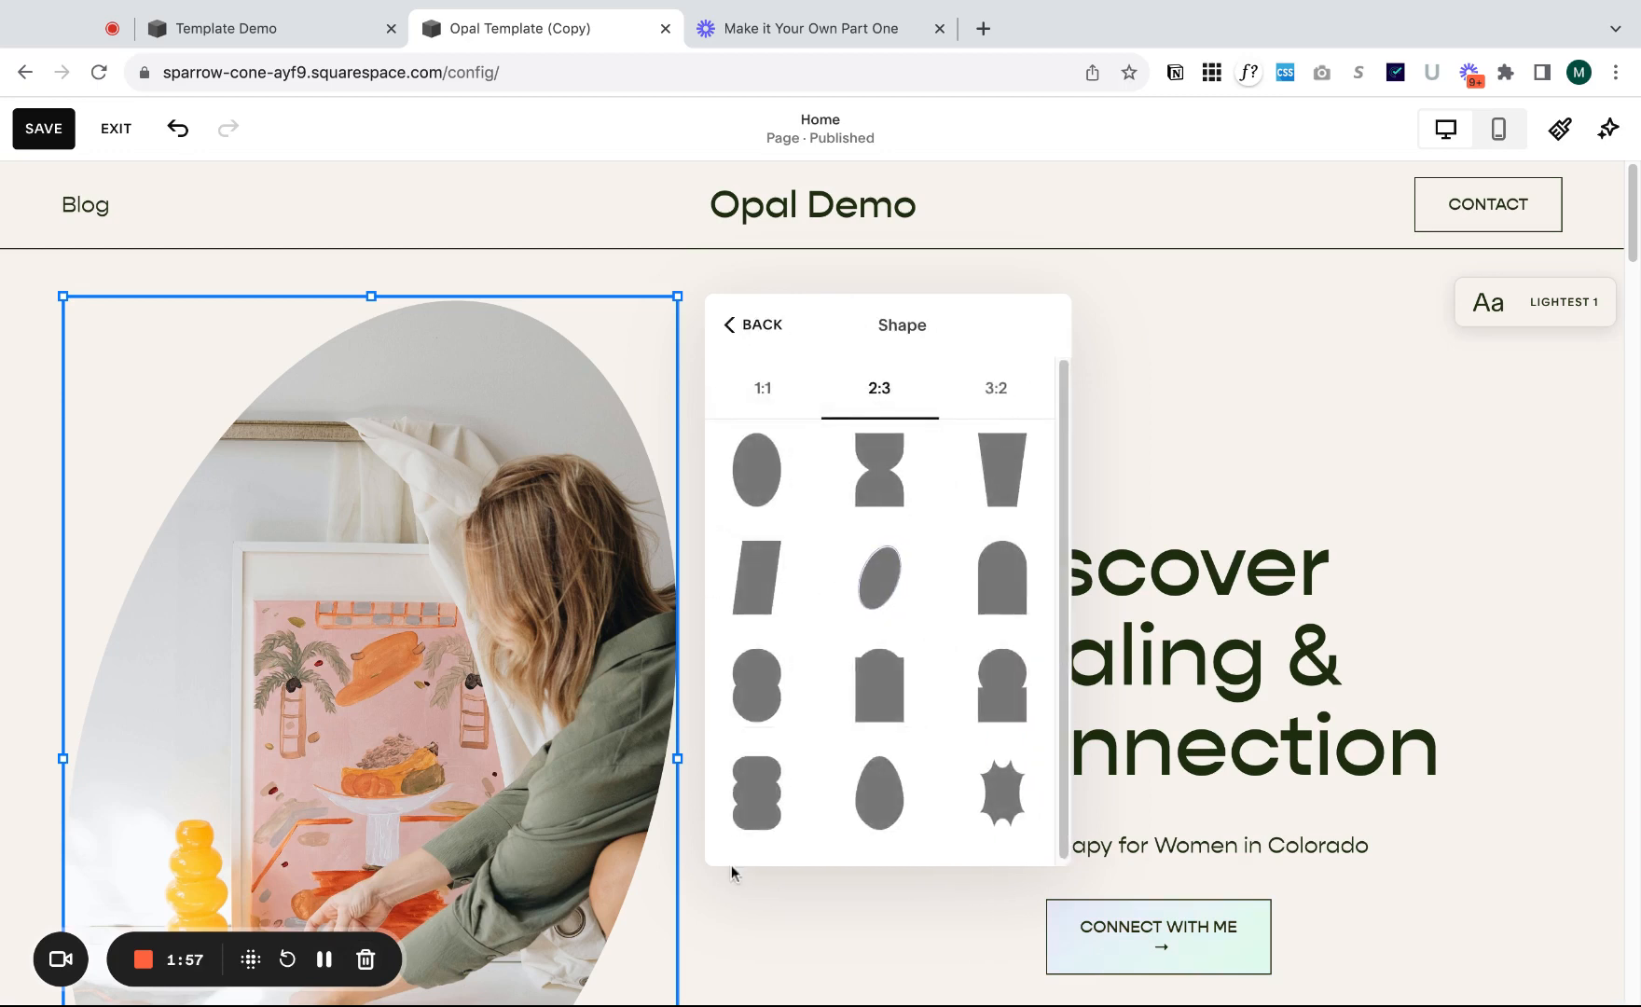
pyautogui.click(774, 809)
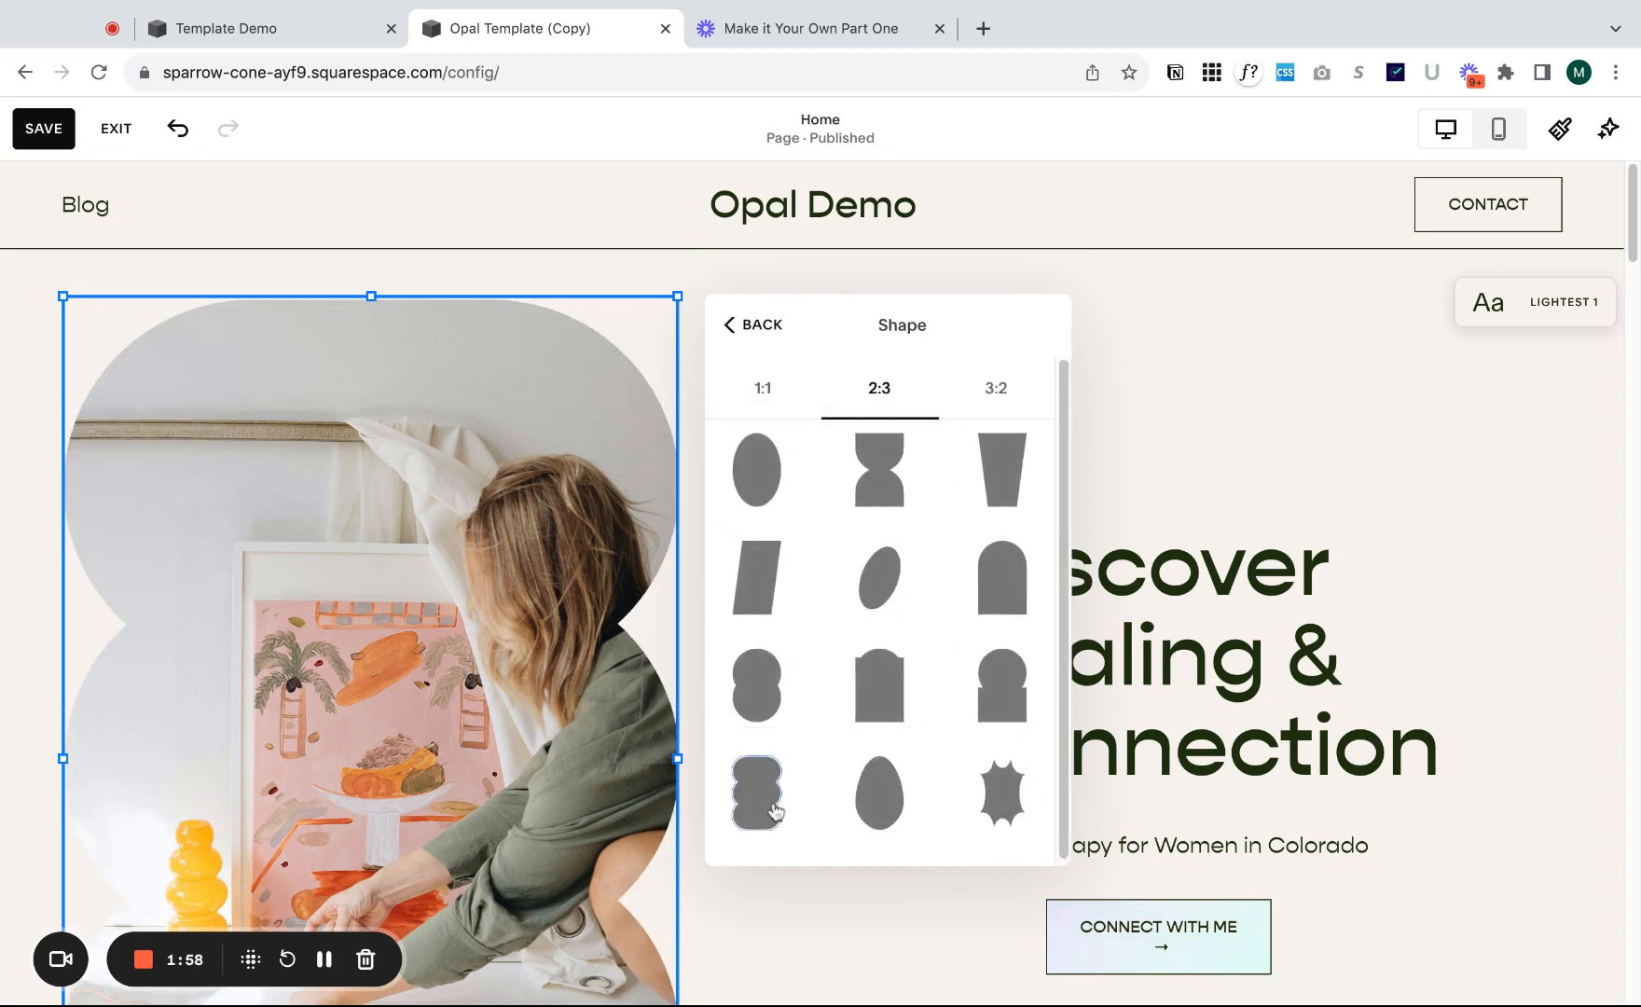
pyautogui.click(1338, 434)
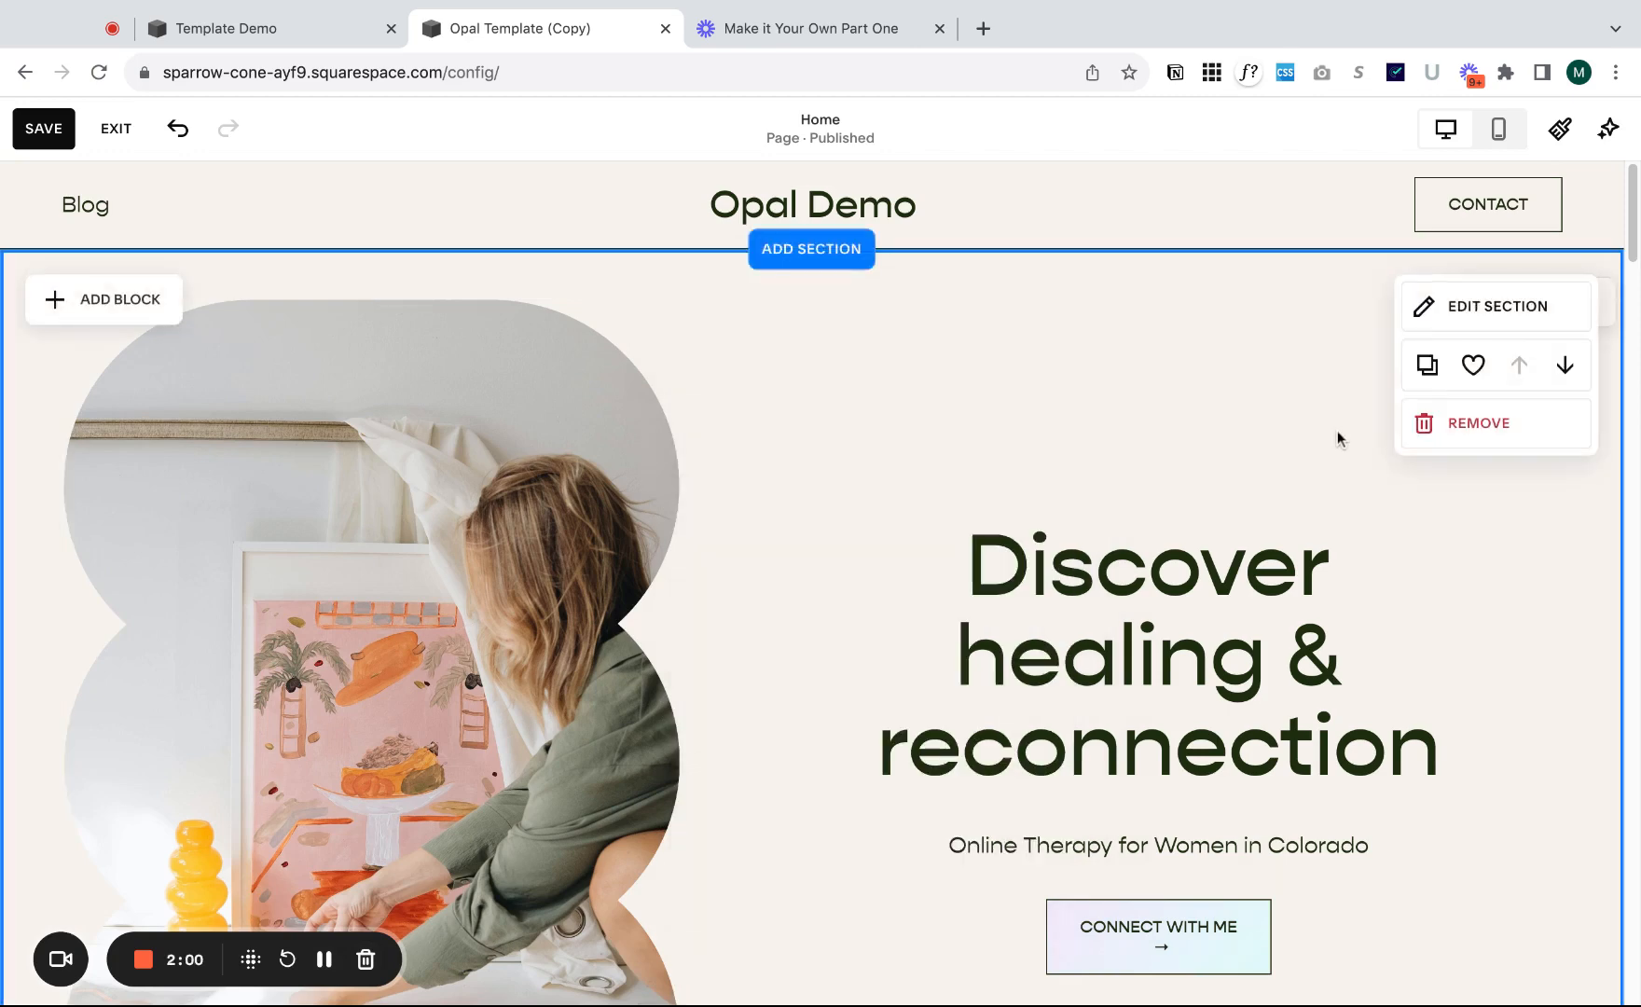
# - Widen the "Discover healing & reconnection" text block so the heading fits on two lines, shift it one column right, and trim its empty bottom space
pyautogui.click(1124, 639)
pyautogui.moveTo(822, 690); pyautogui.dragTo(718, 685)
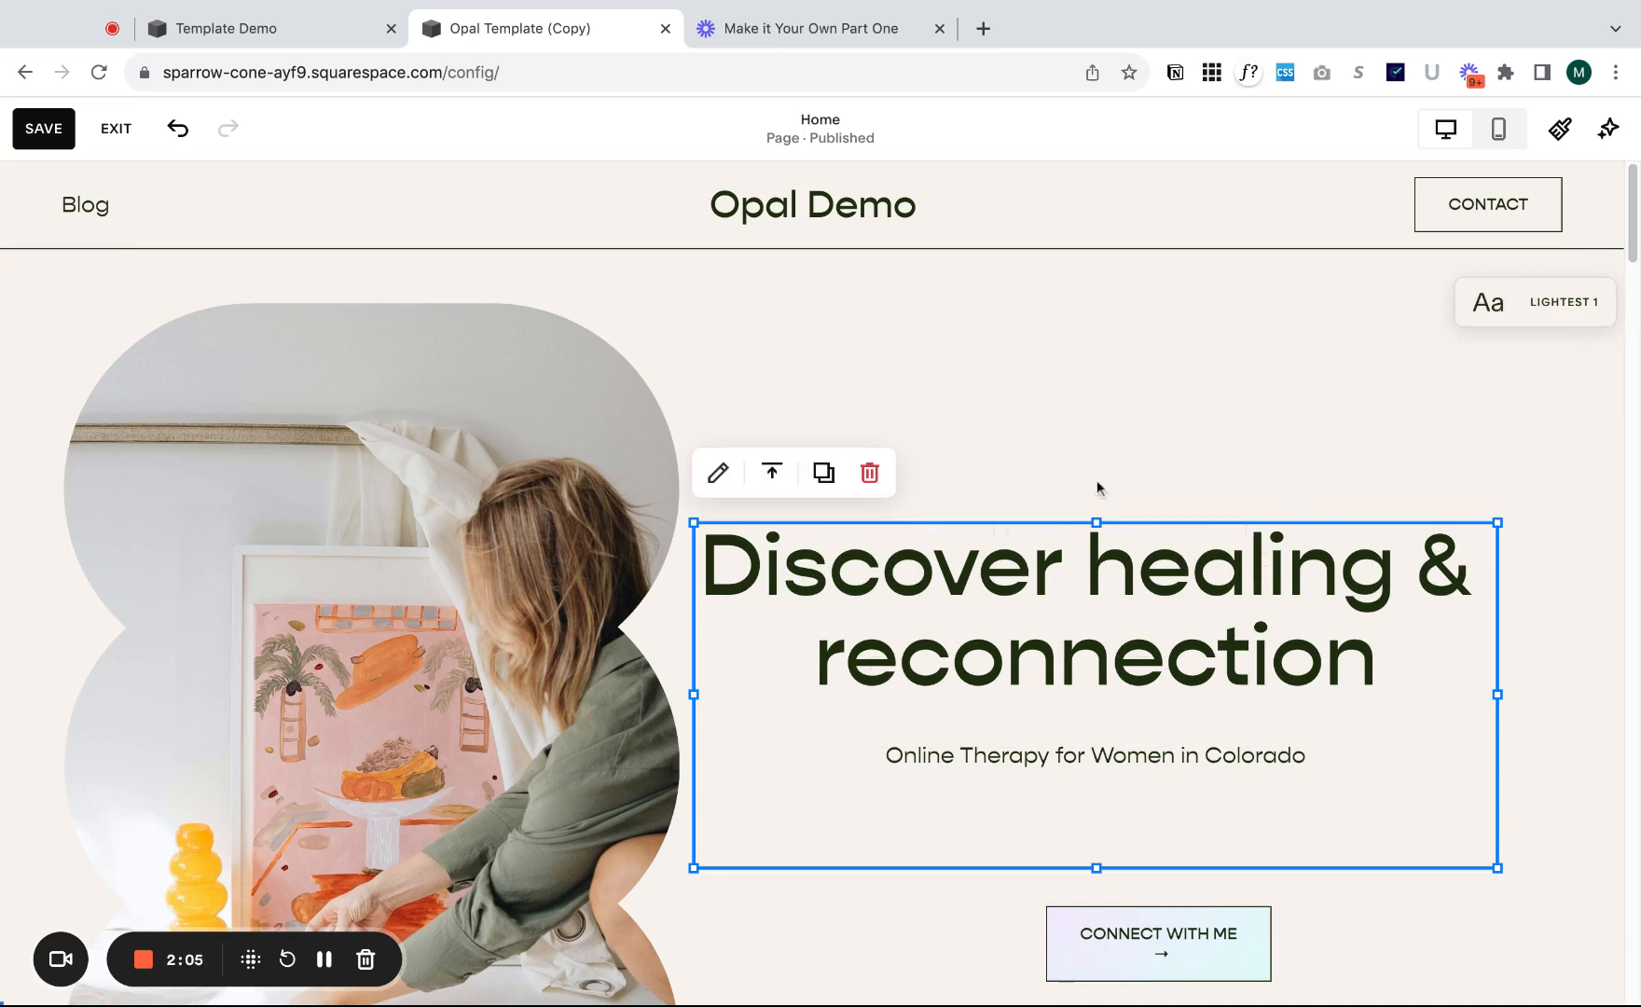
pyautogui.moveTo(1045, 568); pyautogui.dragTo(1096, 559)
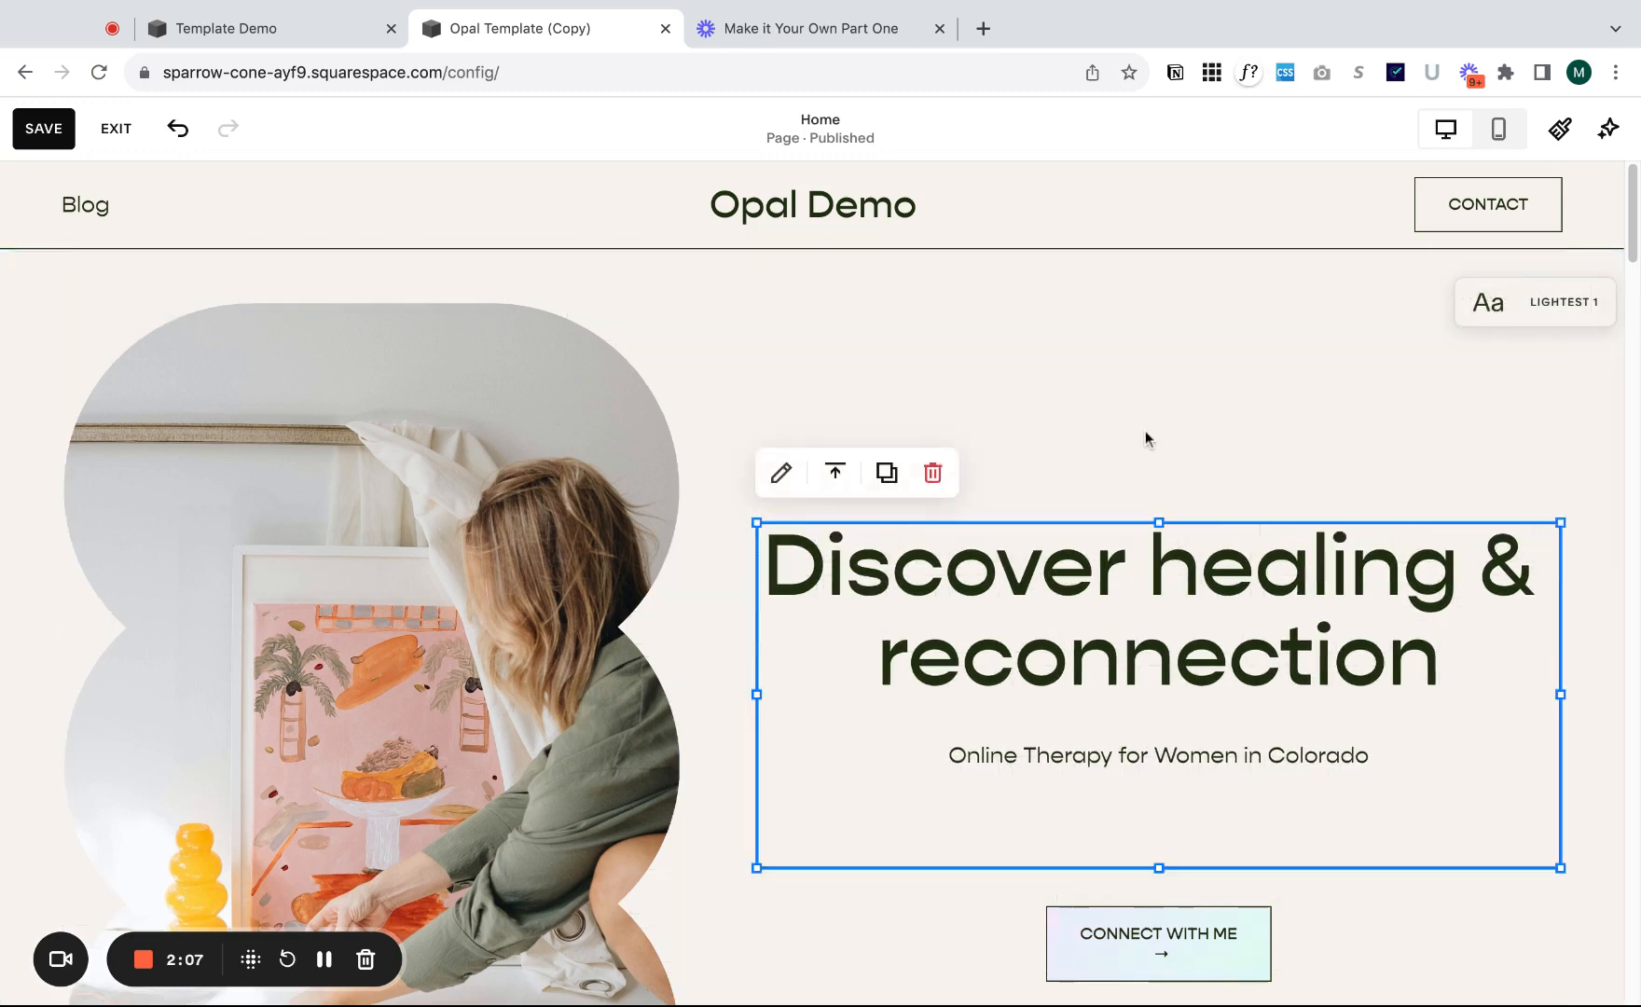
pyautogui.click(1146, 439)
pyautogui.click(1121, 851)
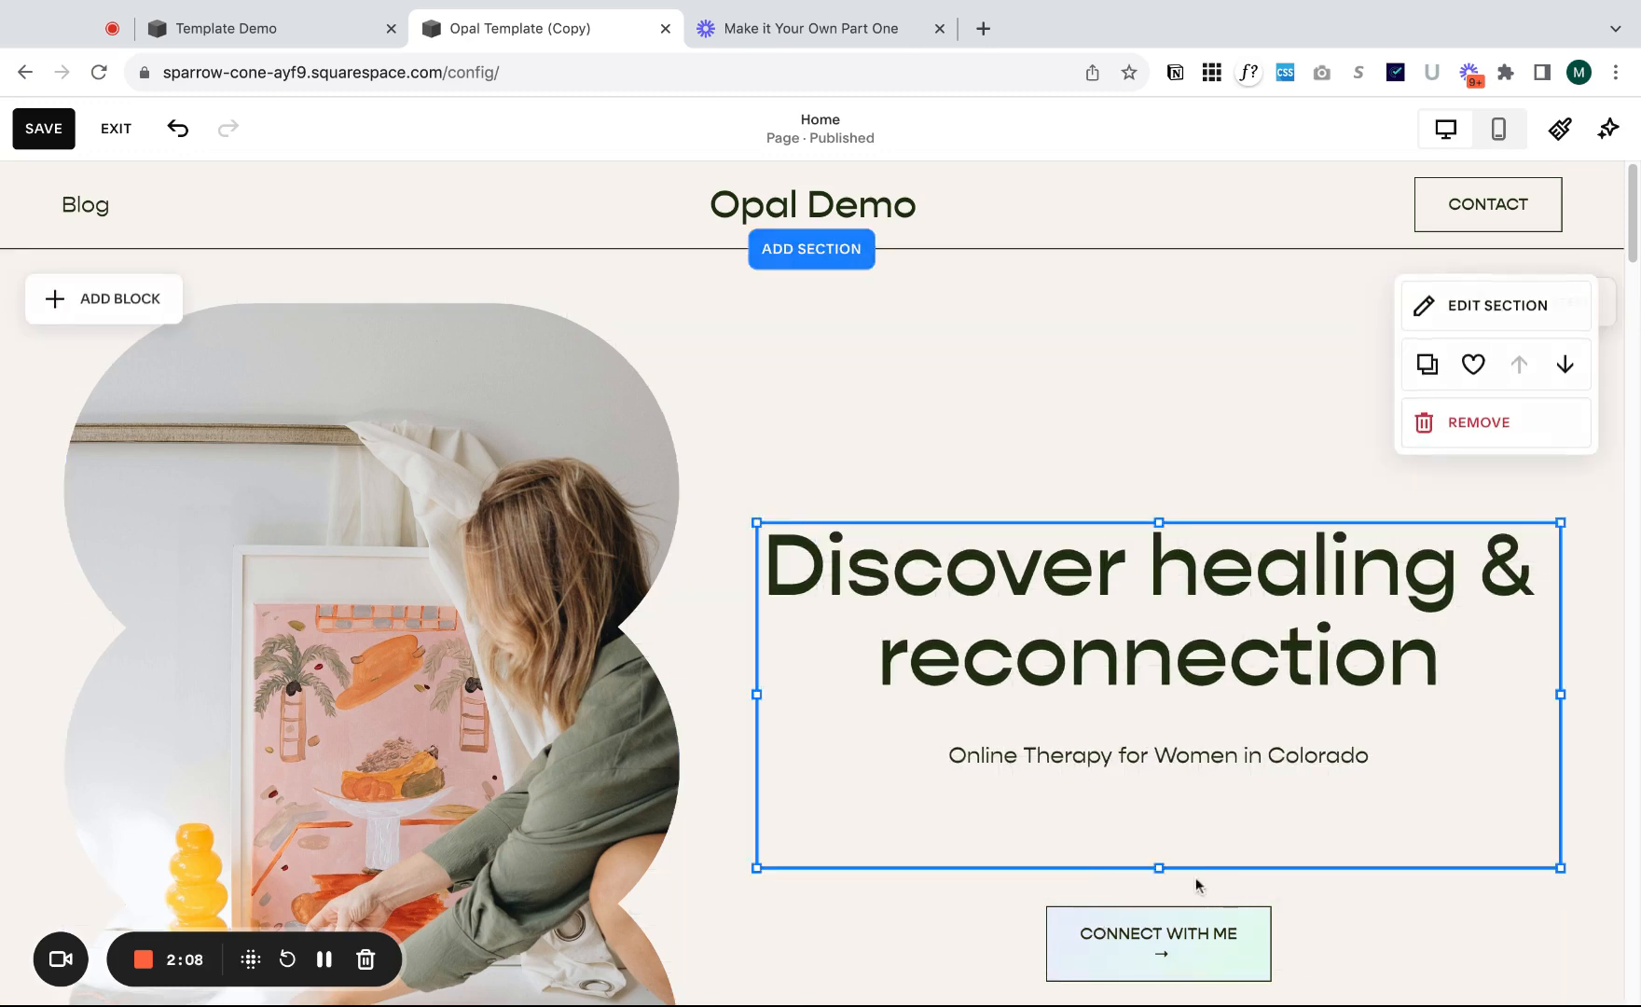
pyautogui.moveTo(1159, 868); pyautogui.dragTo(1160, 821)
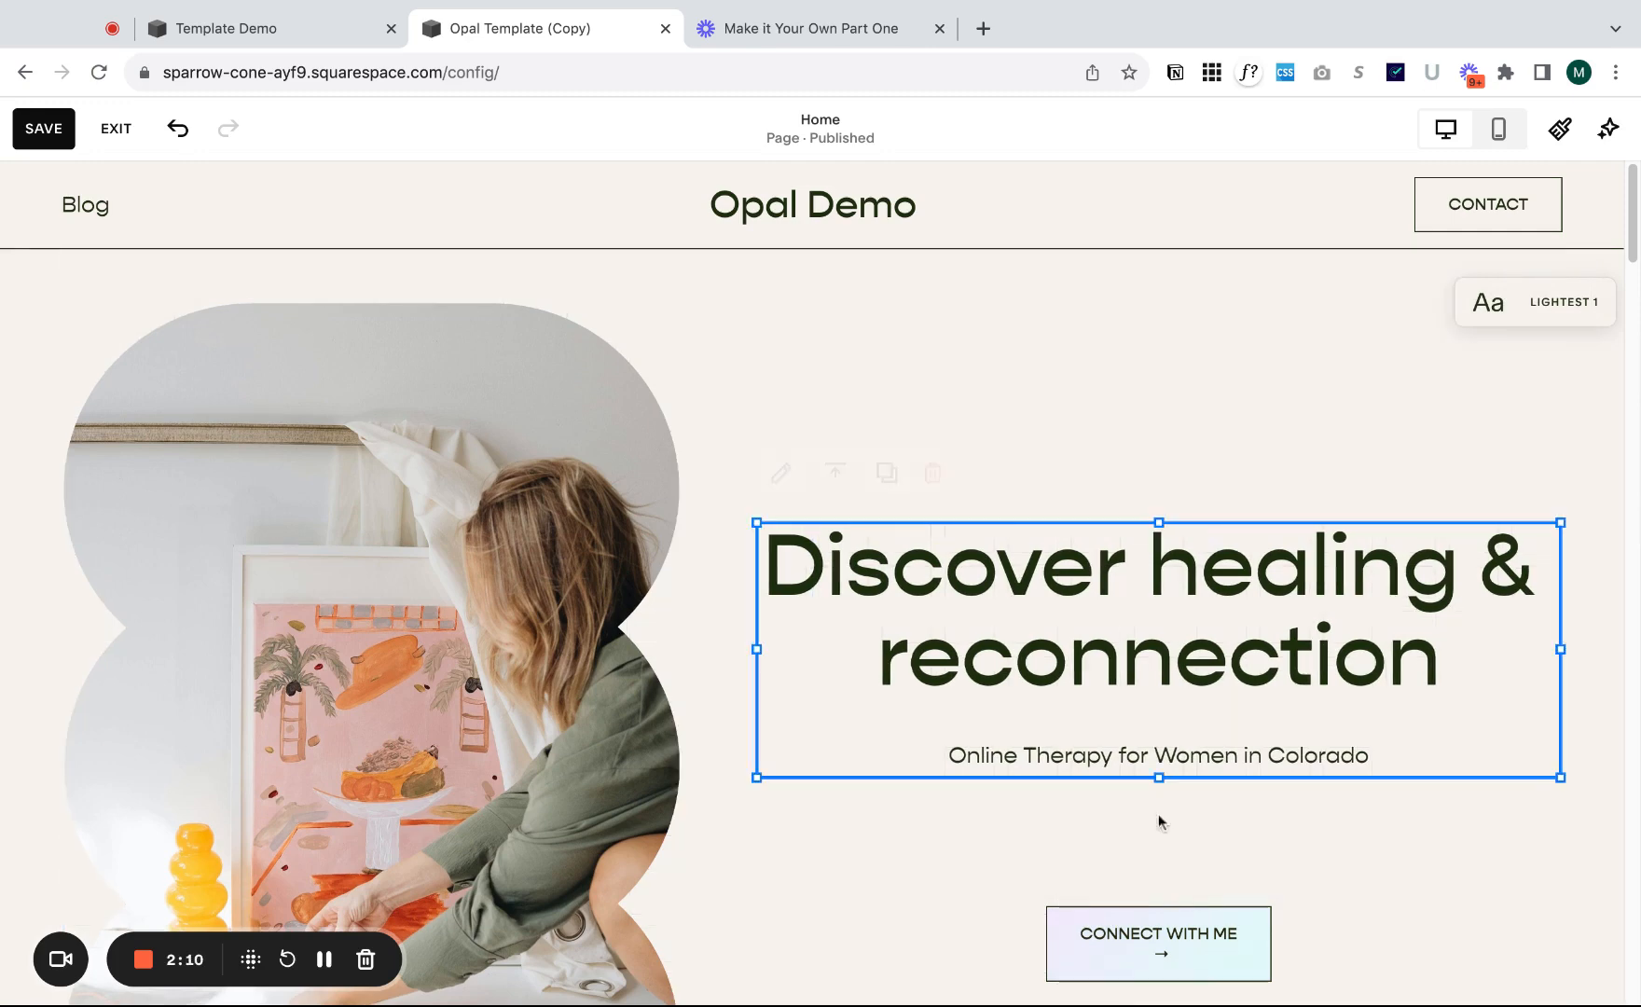
pyautogui.click(1224, 854)
# - Move the "Connect with me" button up directly beneath the tagline and switch it to the Primary button style
pyautogui.moveTo(1158, 941); pyautogui.dragTo(1154, 864)
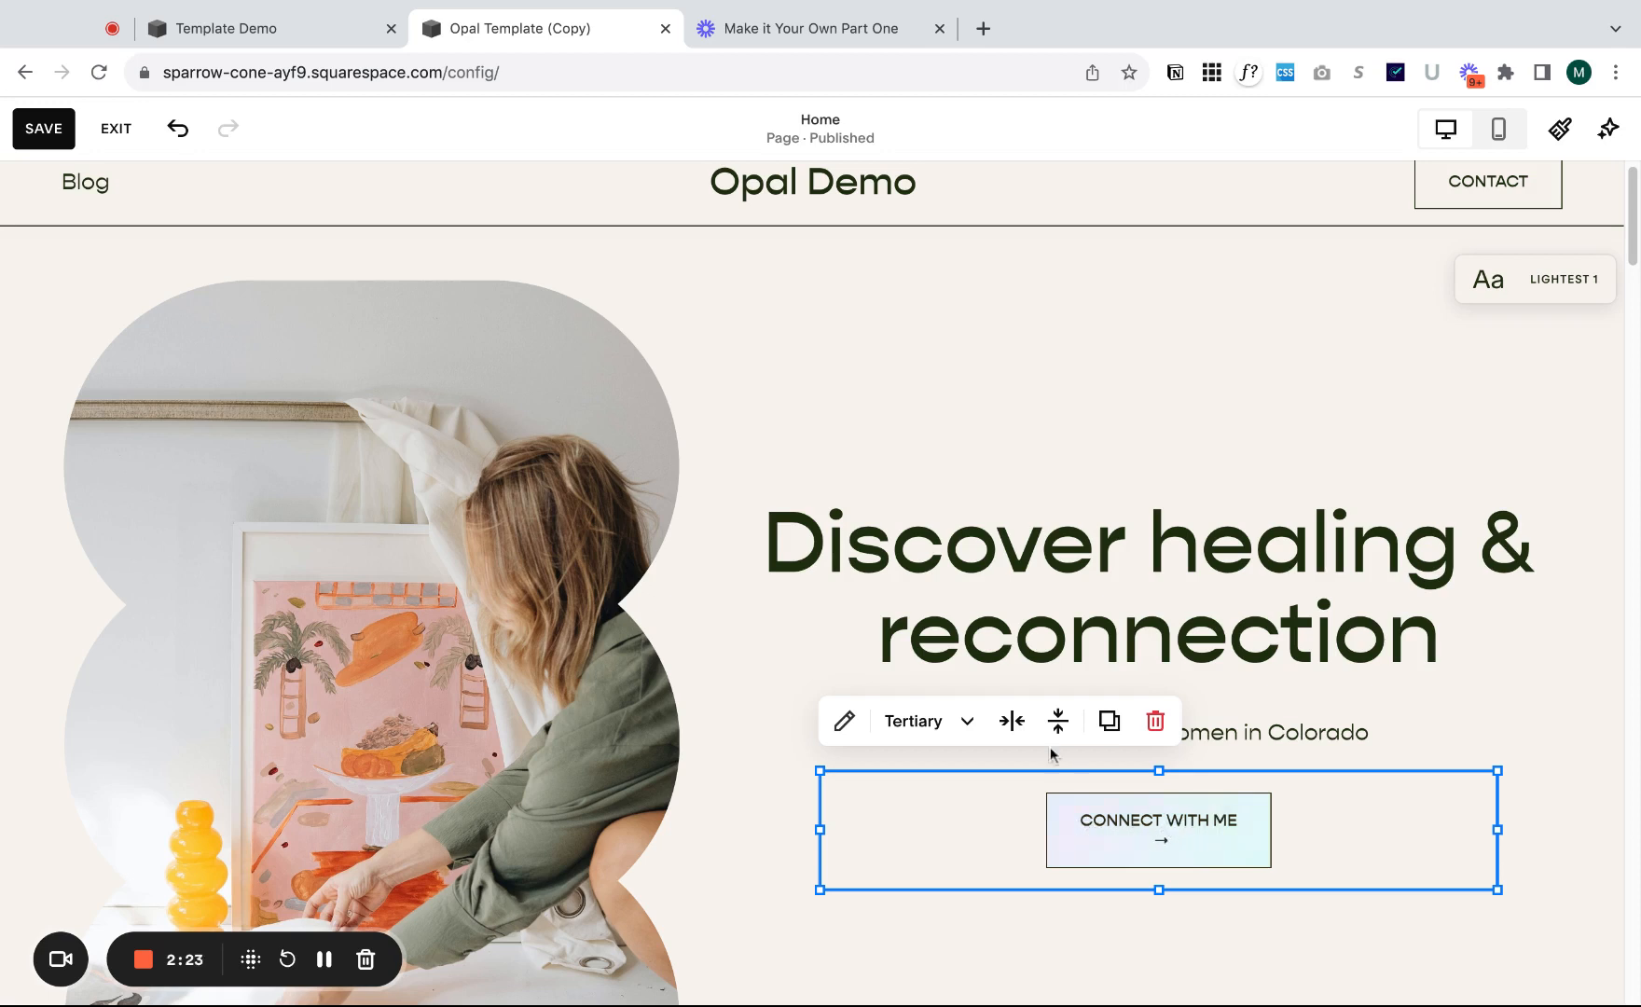
pyautogui.click(964, 725)
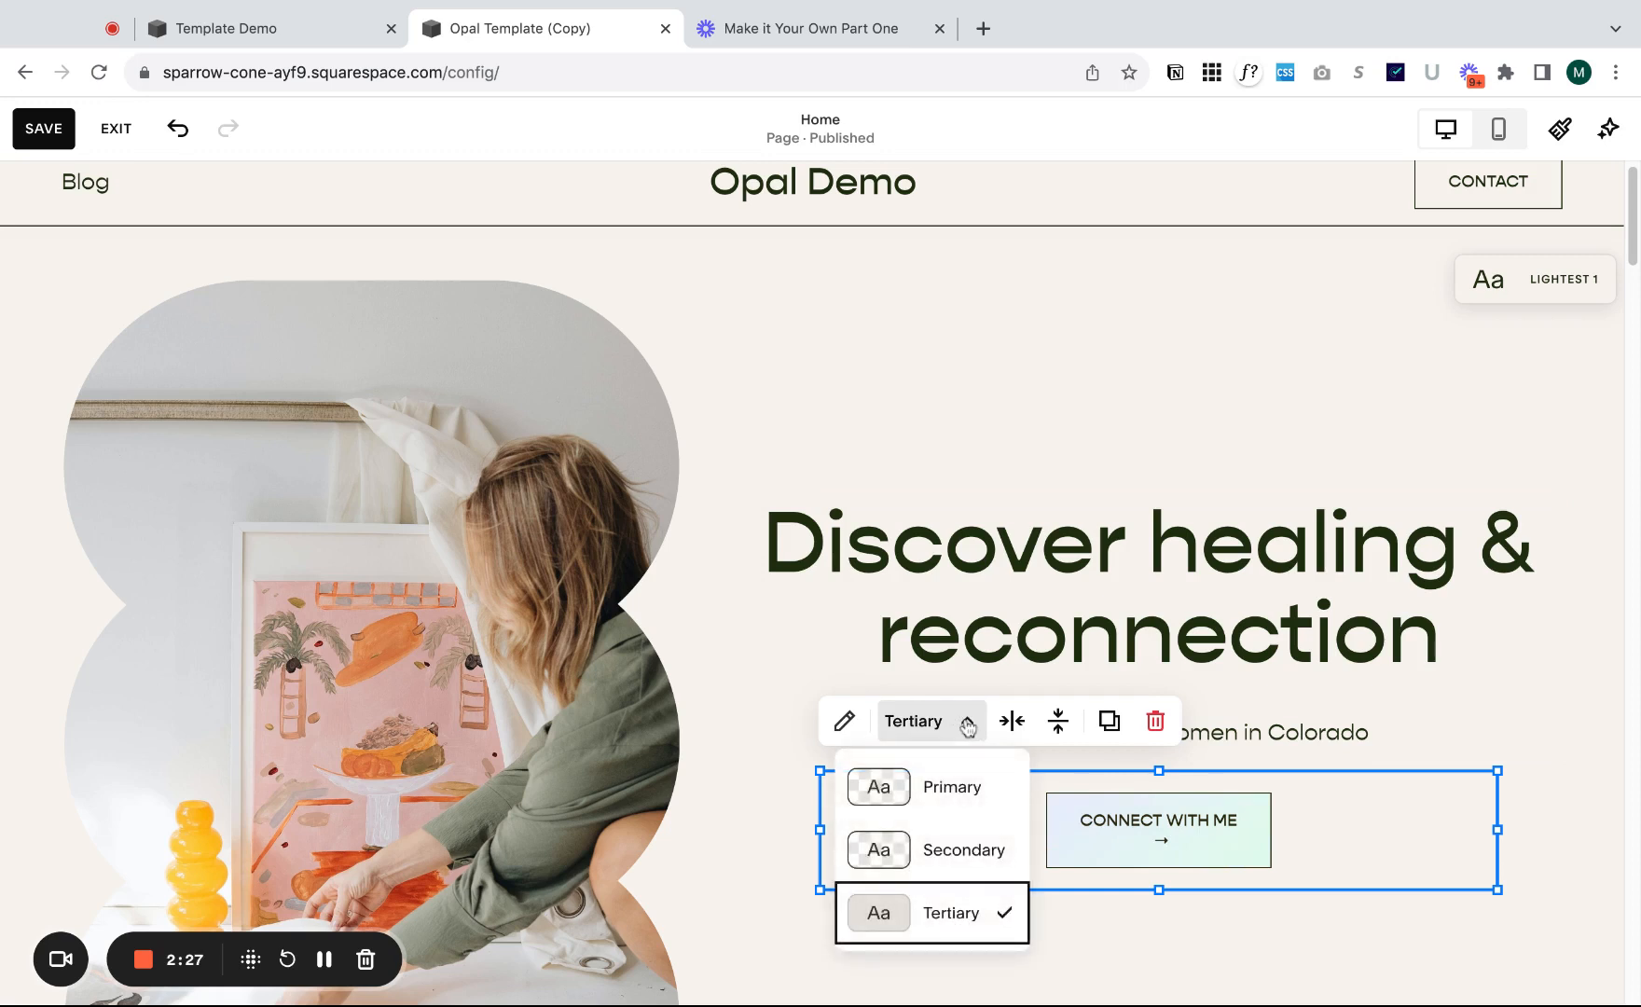
pyautogui.click(968, 794)
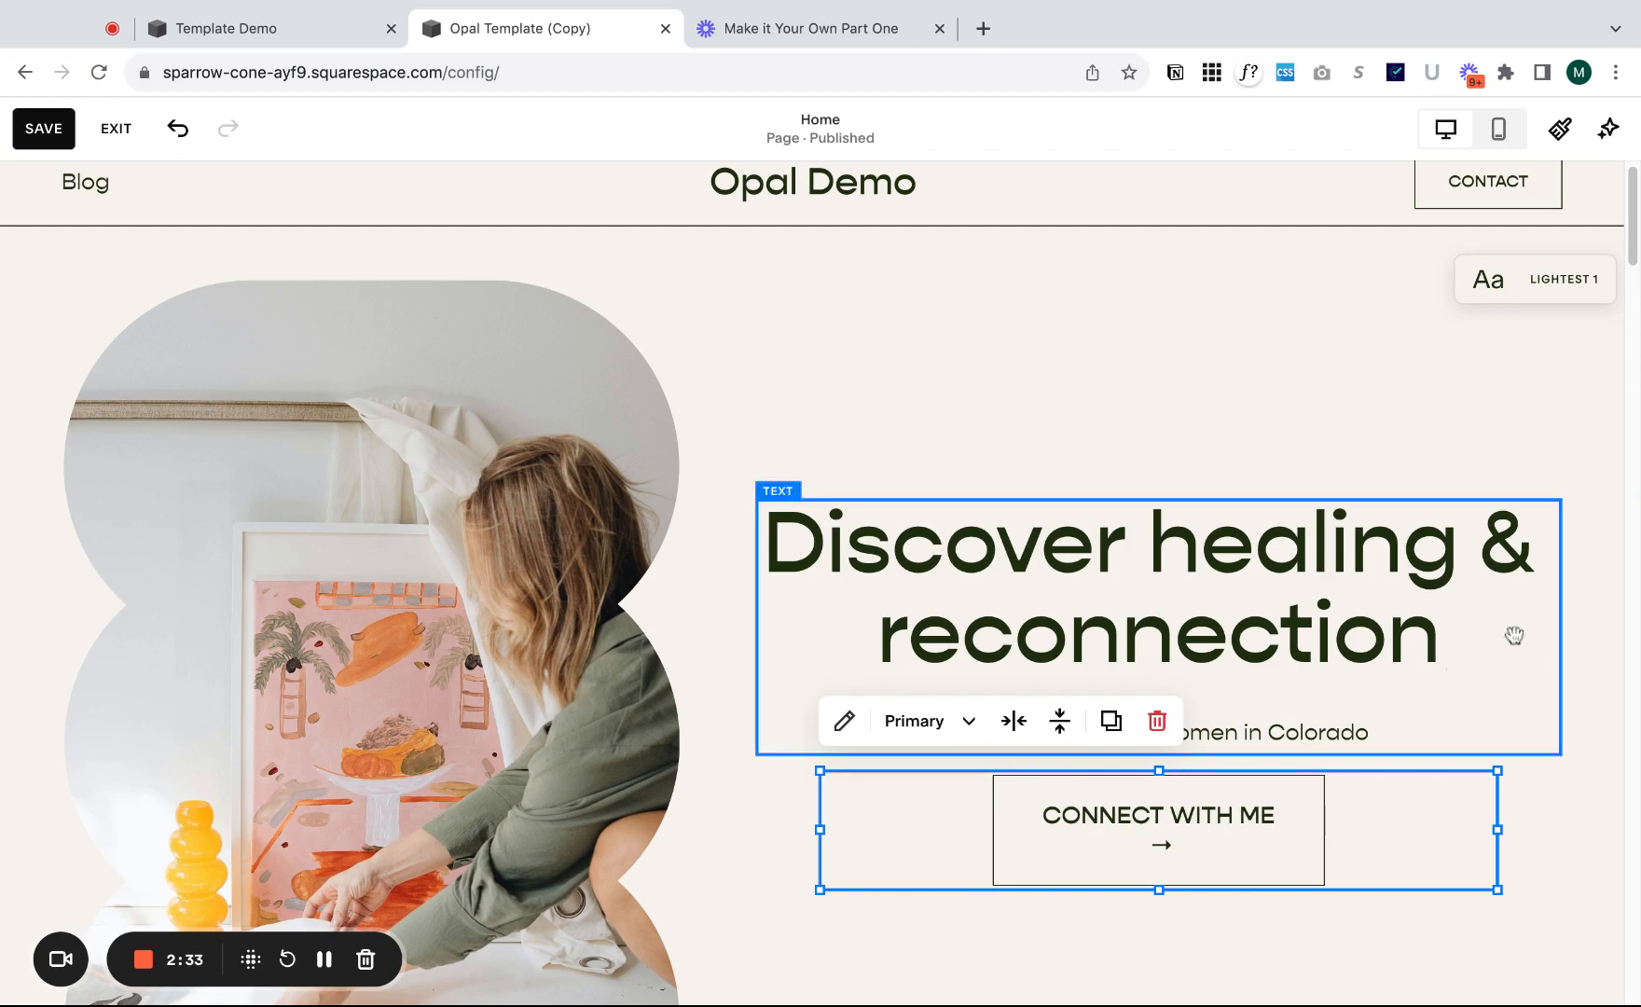
# - Reduce the primary button text size to 1rem in the site styles and close them
pyautogui.click(1560, 129)
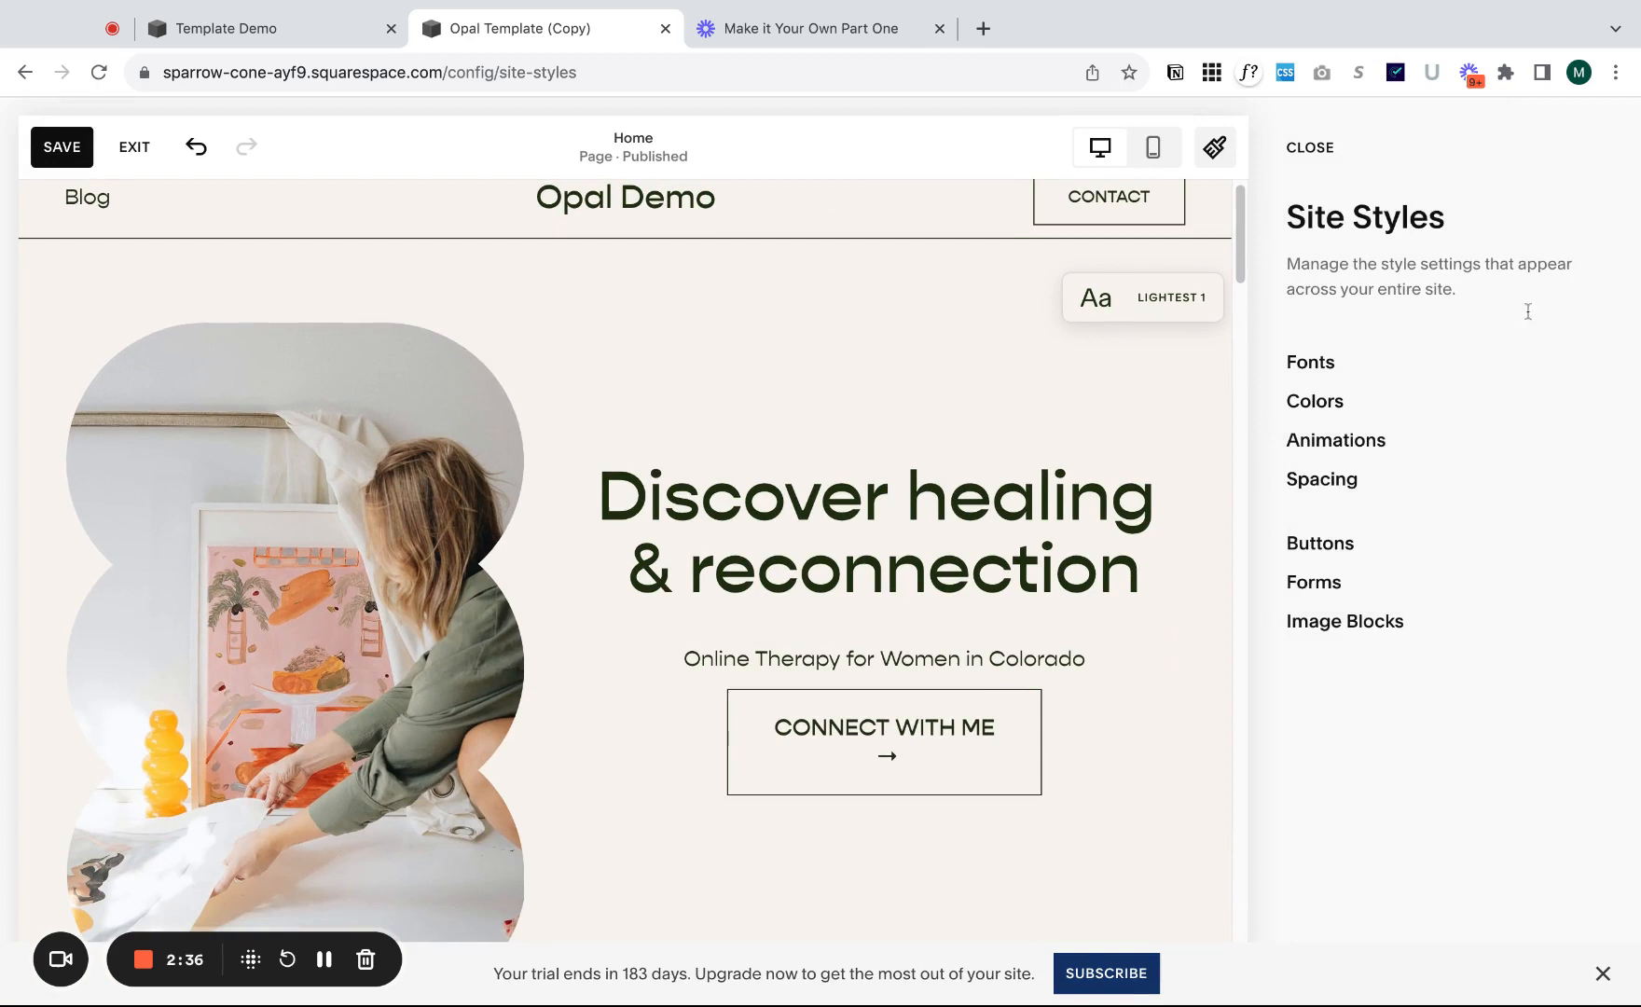
pyautogui.click(1319, 546)
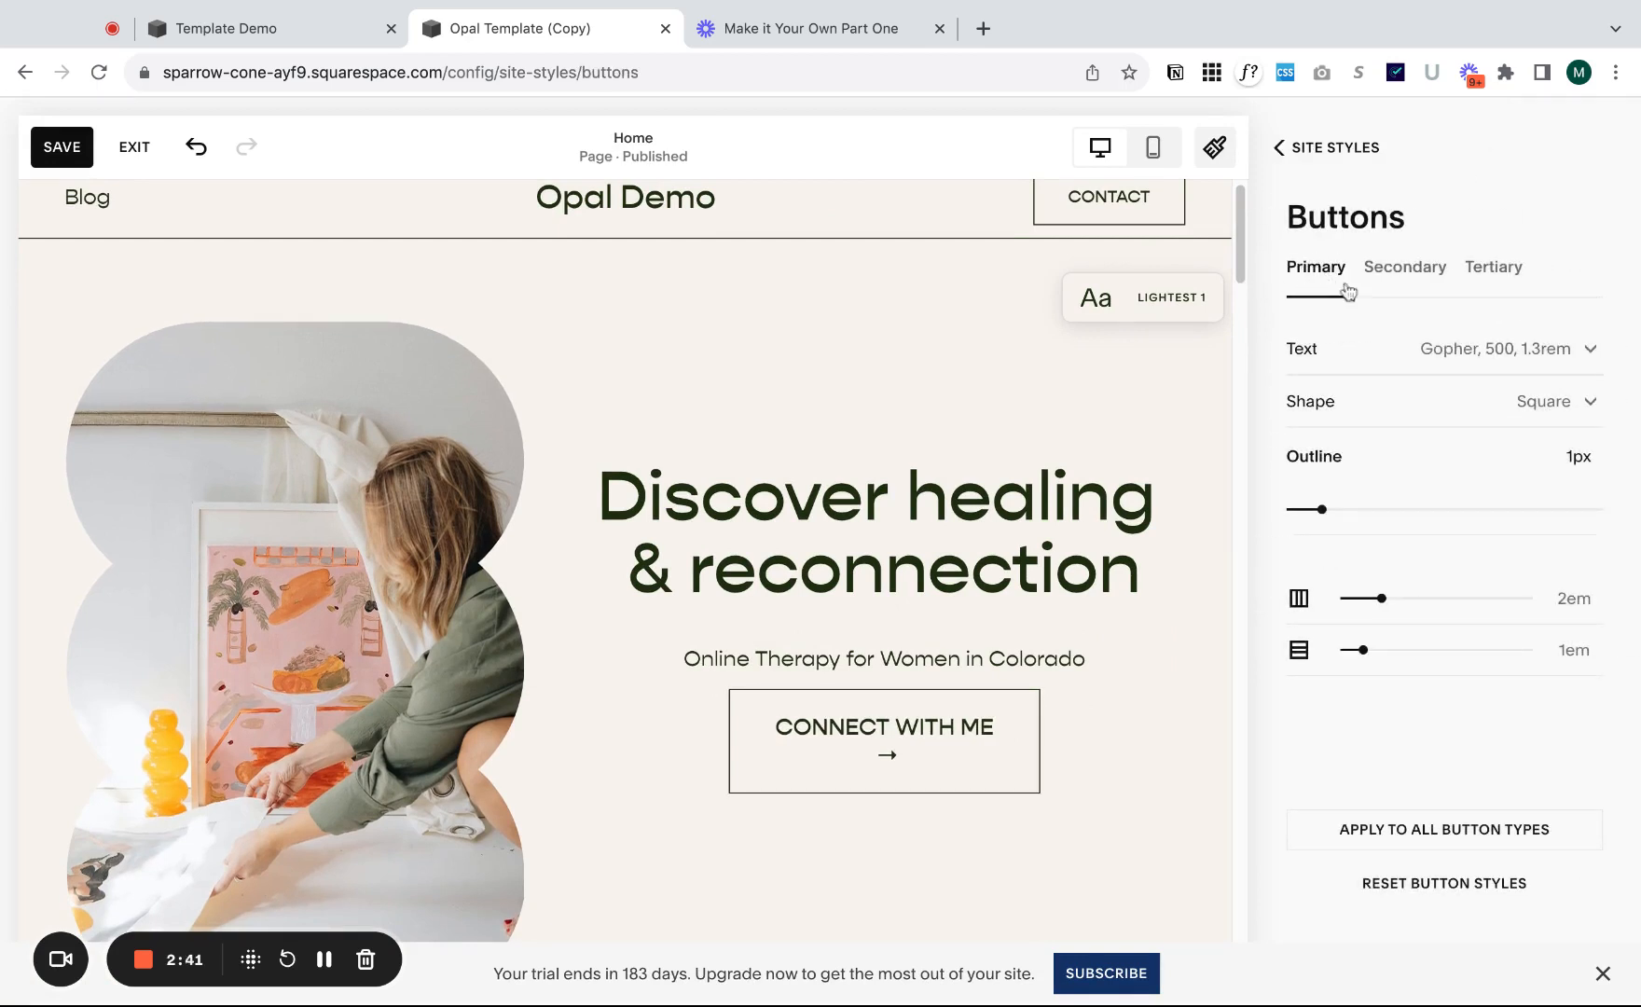
pyautogui.click(1490, 353)
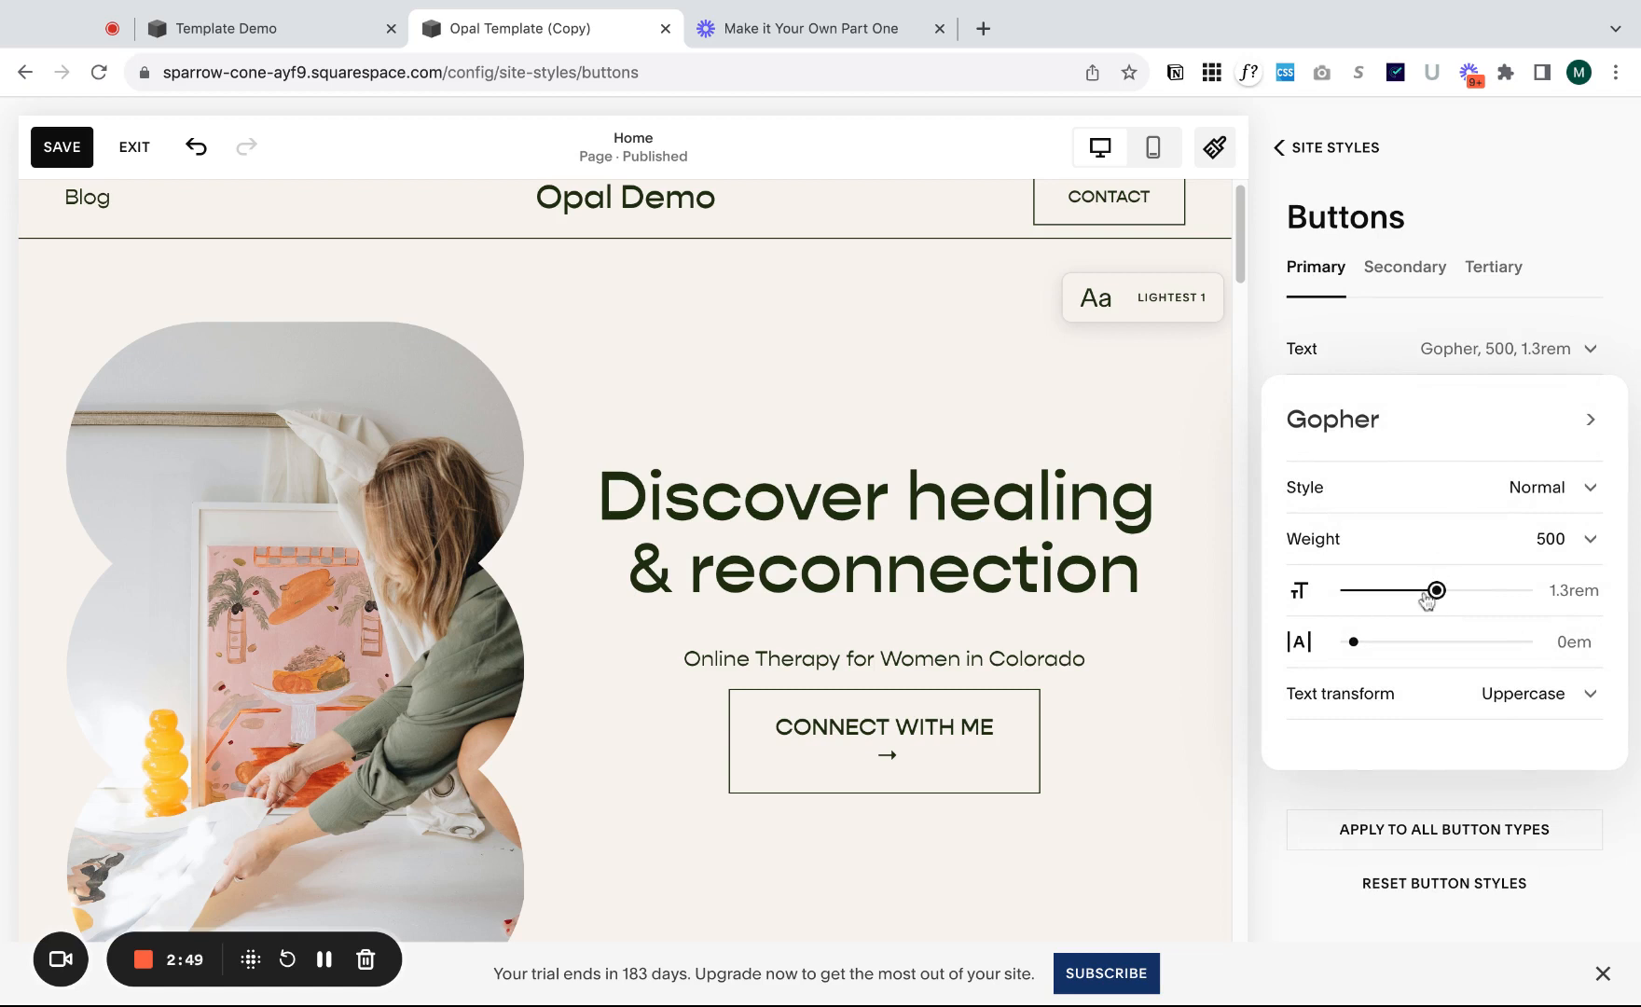
pyautogui.moveTo(1436, 590)
pyautogui.mouseDown()
pyautogui.moveTo(1375, 592)
pyautogui.moveTo(1405, 592)
pyautogui.mouseUp()
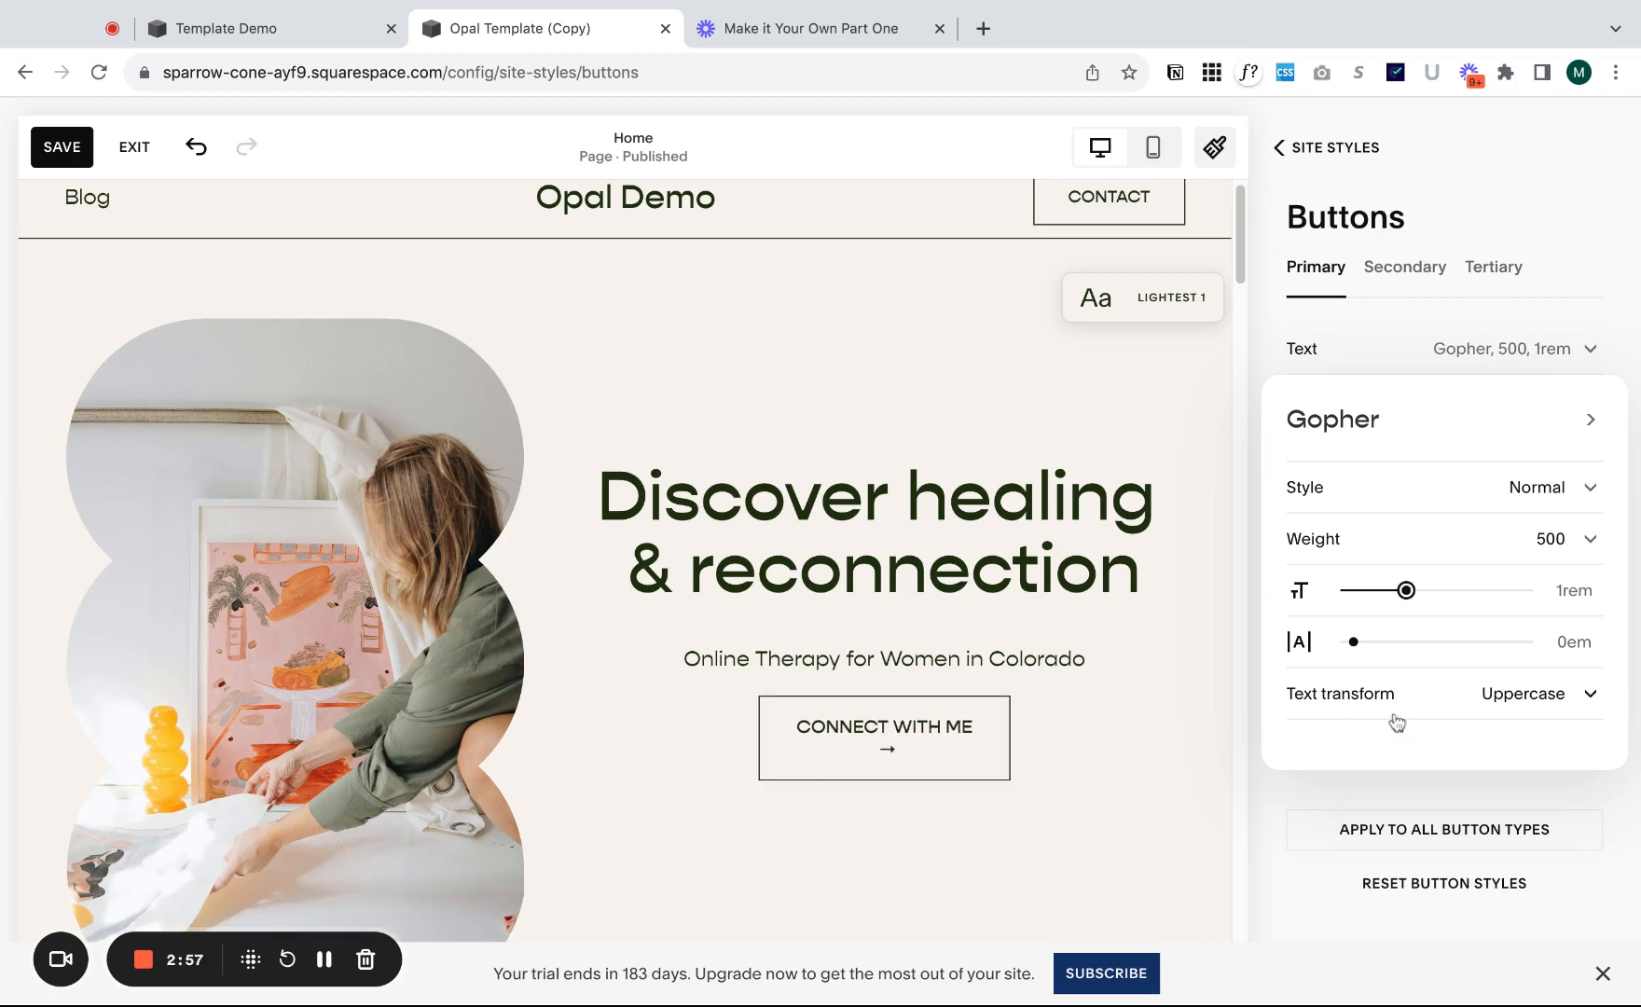
pyautogui.click(1279, 397)
pyautogui.click(1306, 158)
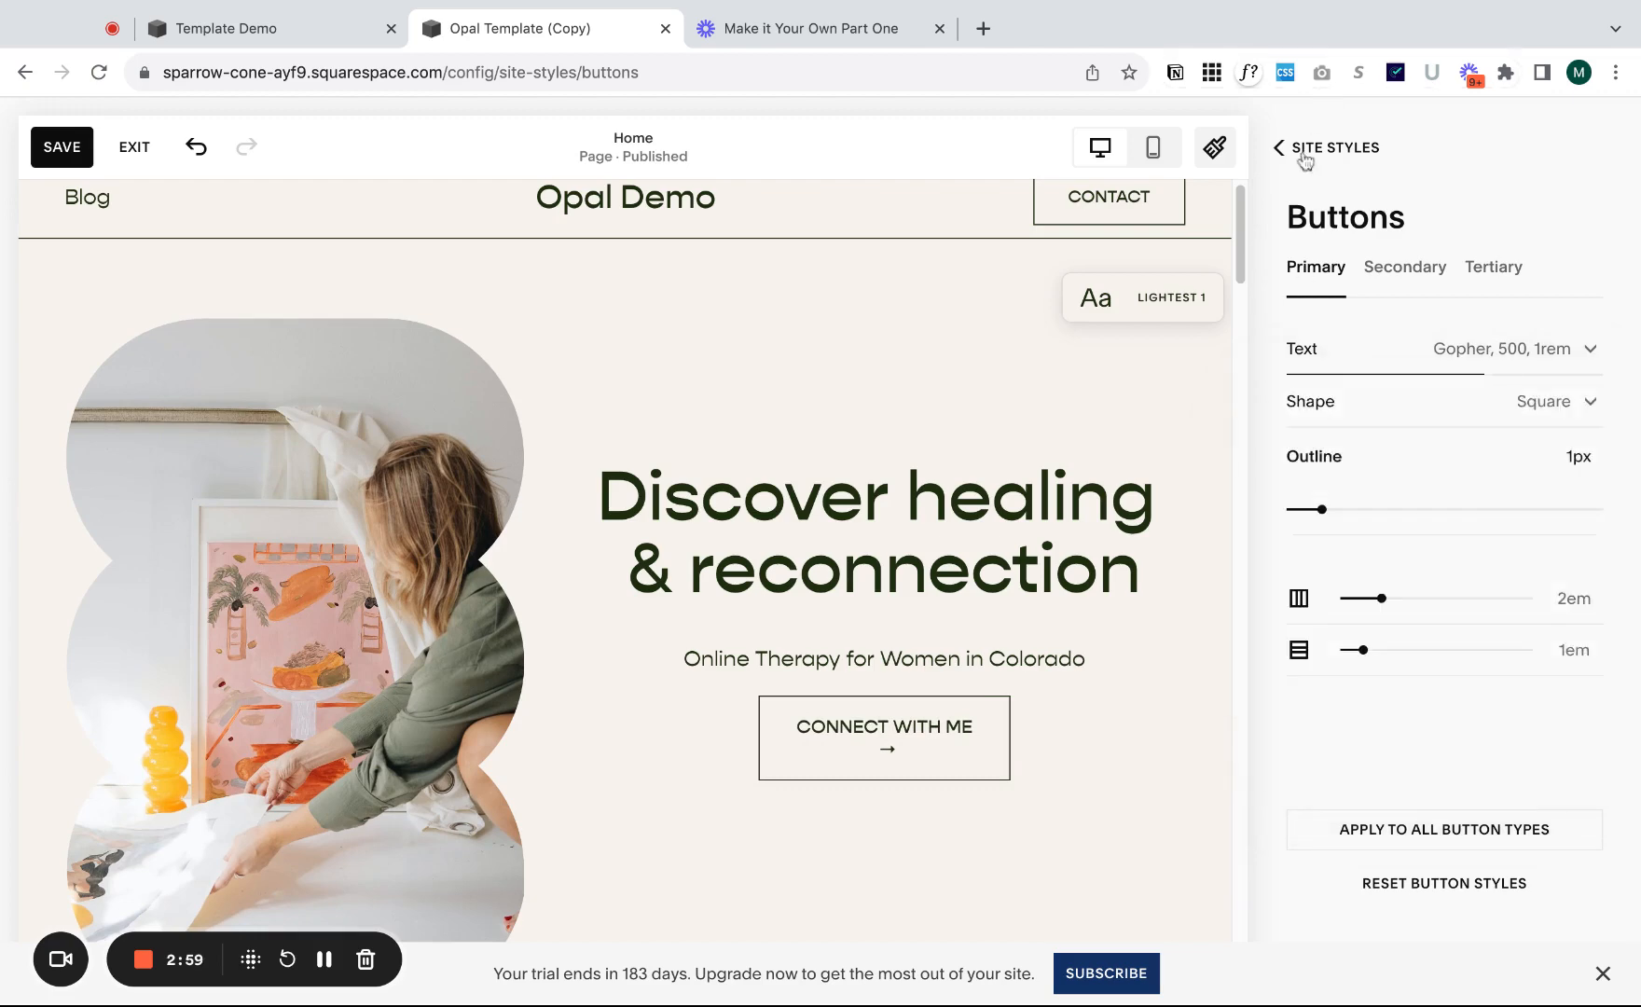
pyautogui.click(1292, 147)
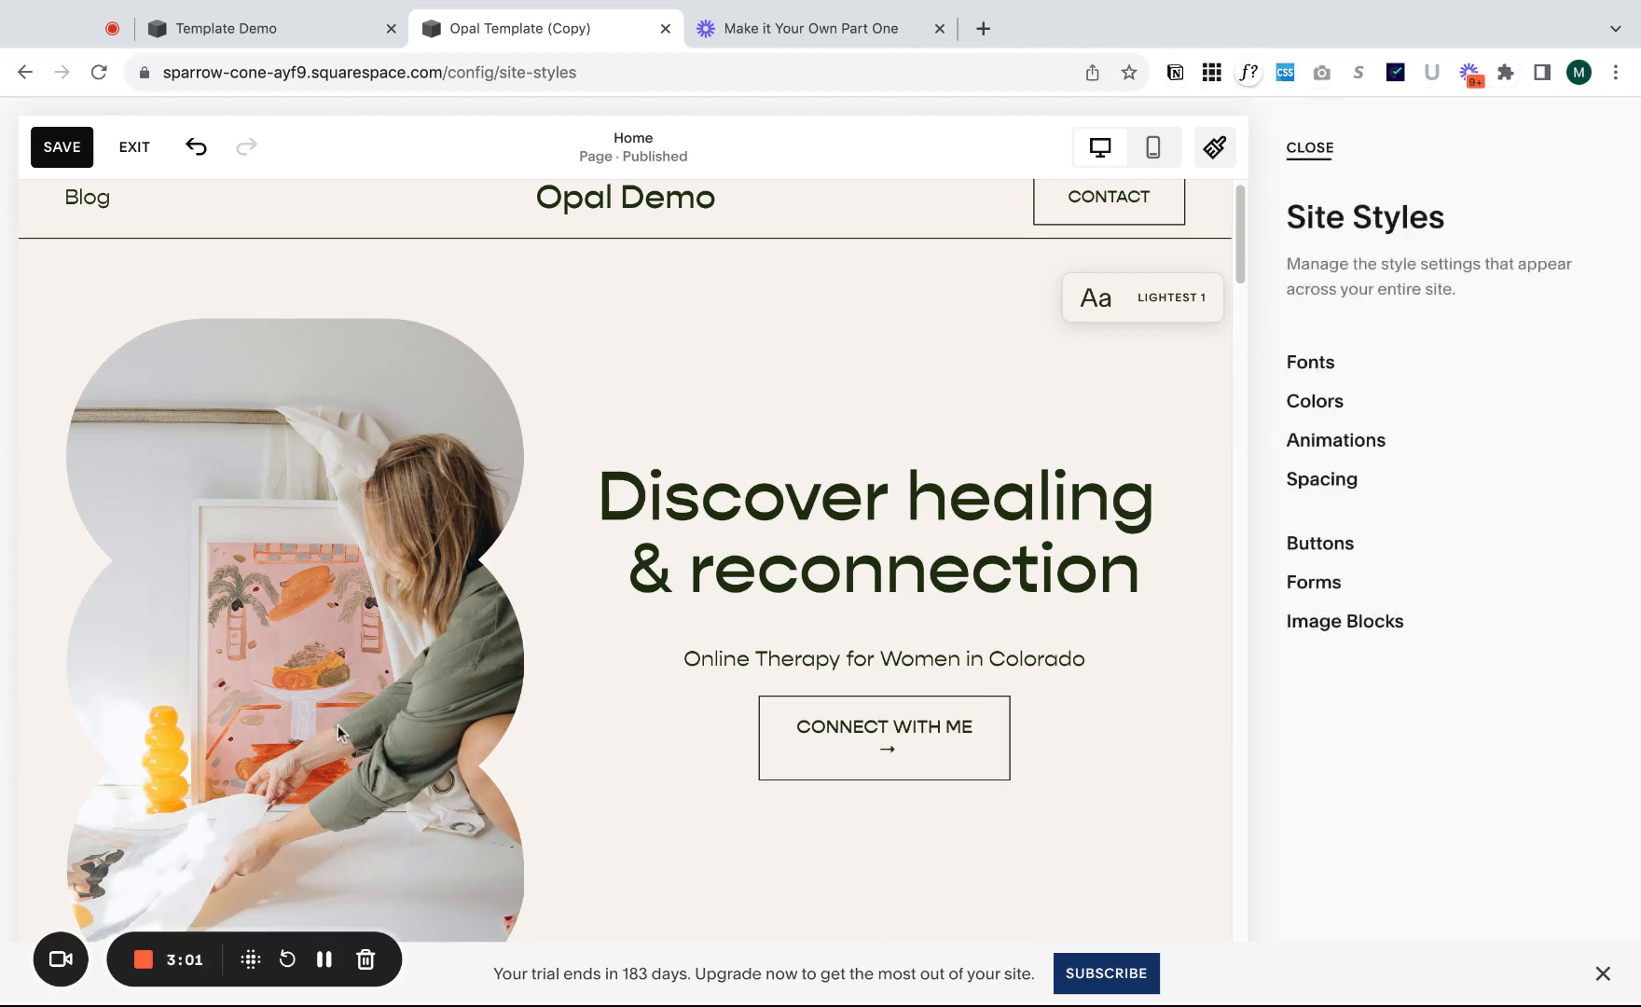
pyautogui.press('Escape')
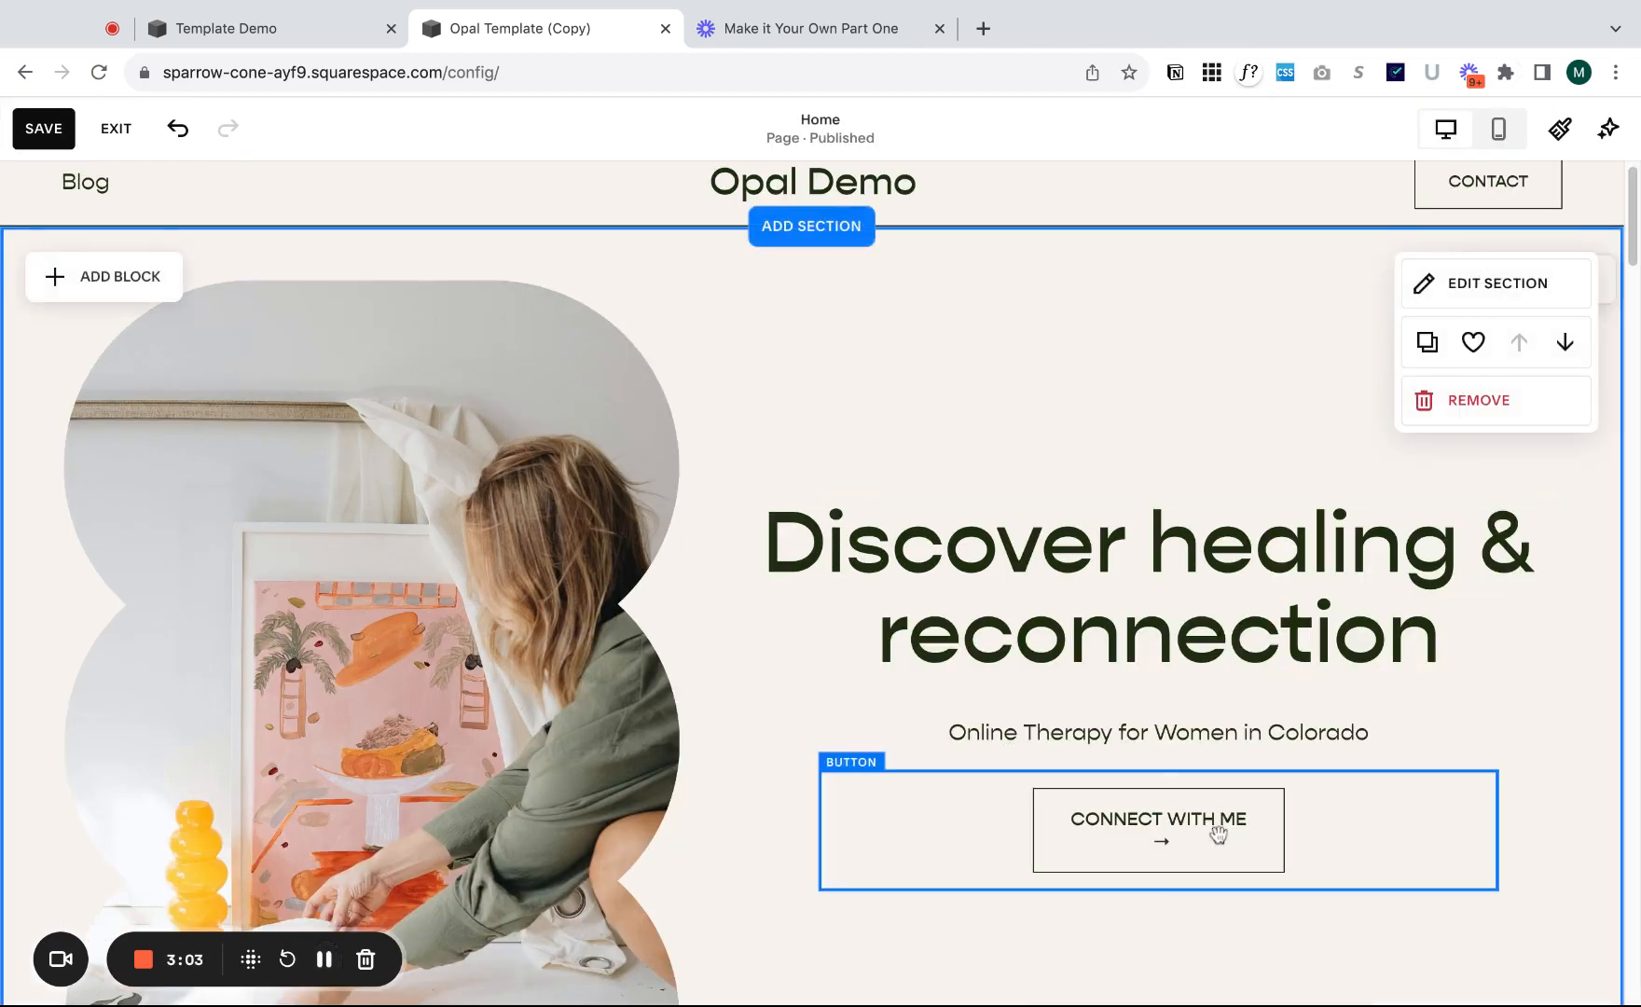
# - Widen the "Connect with me" button block on both sides to match the width of the heading text block
pyautogui.click(880, 853)
pyautogui.moveTo(820, 832); pyautogui.dragTo(756, 829)
pyautogui.moveTo(1500, 832); pyautogui.dragTo(1498, 832)
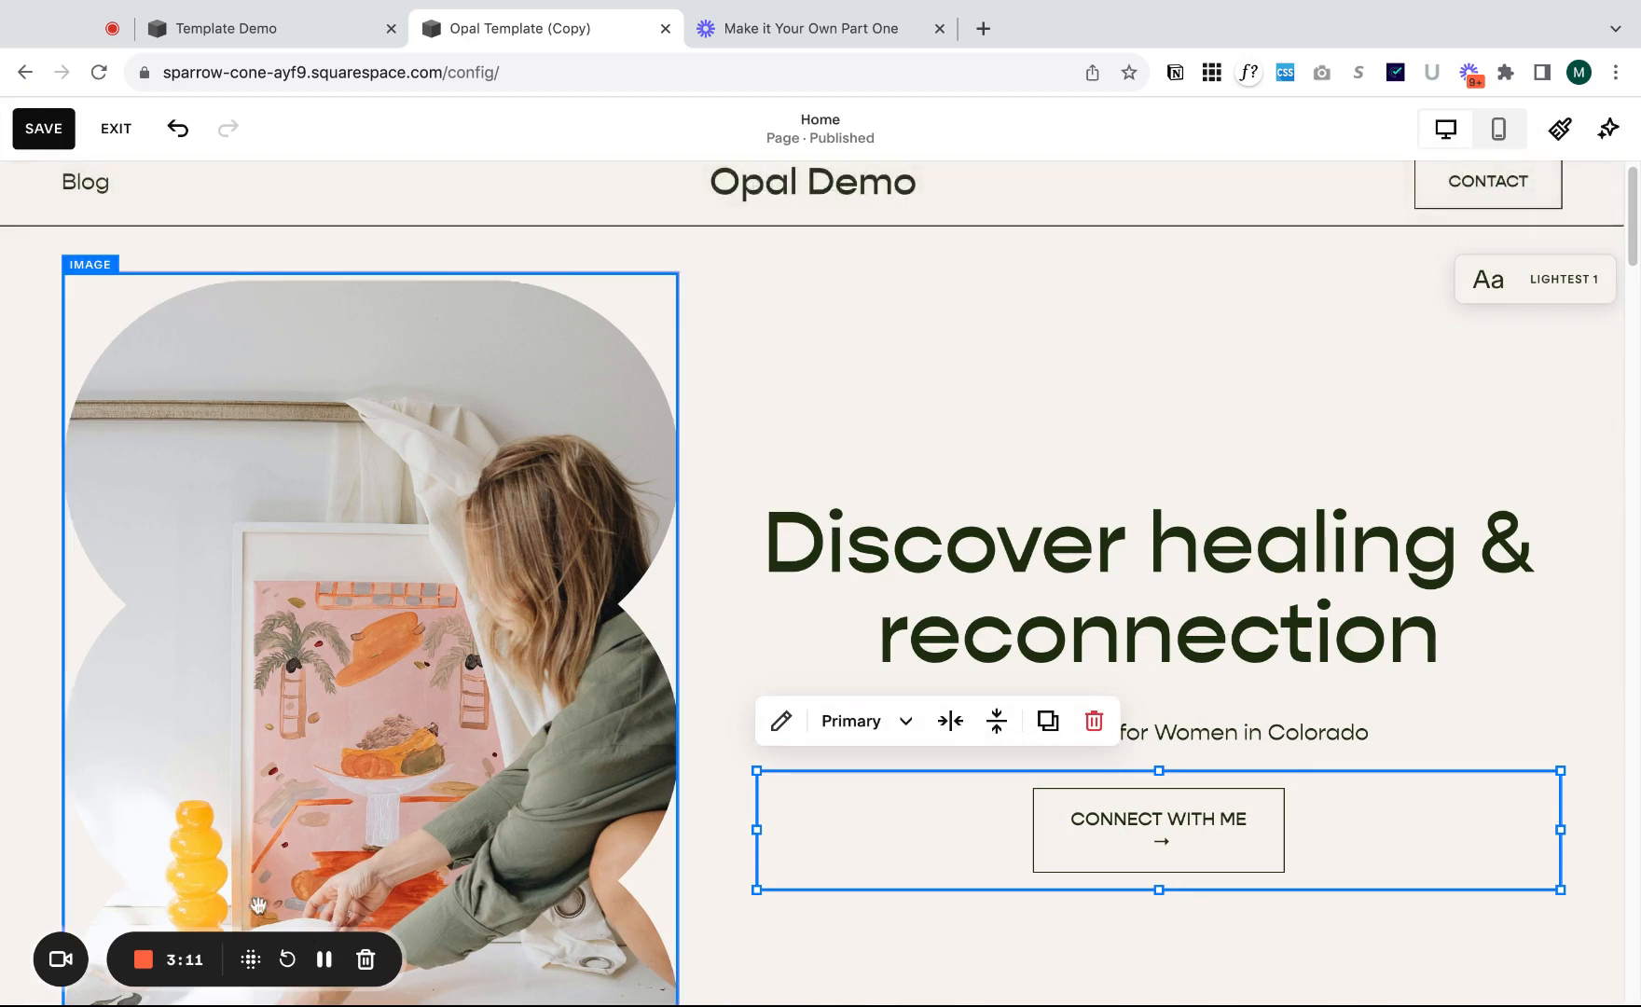
pyautogui.click(322, 960)
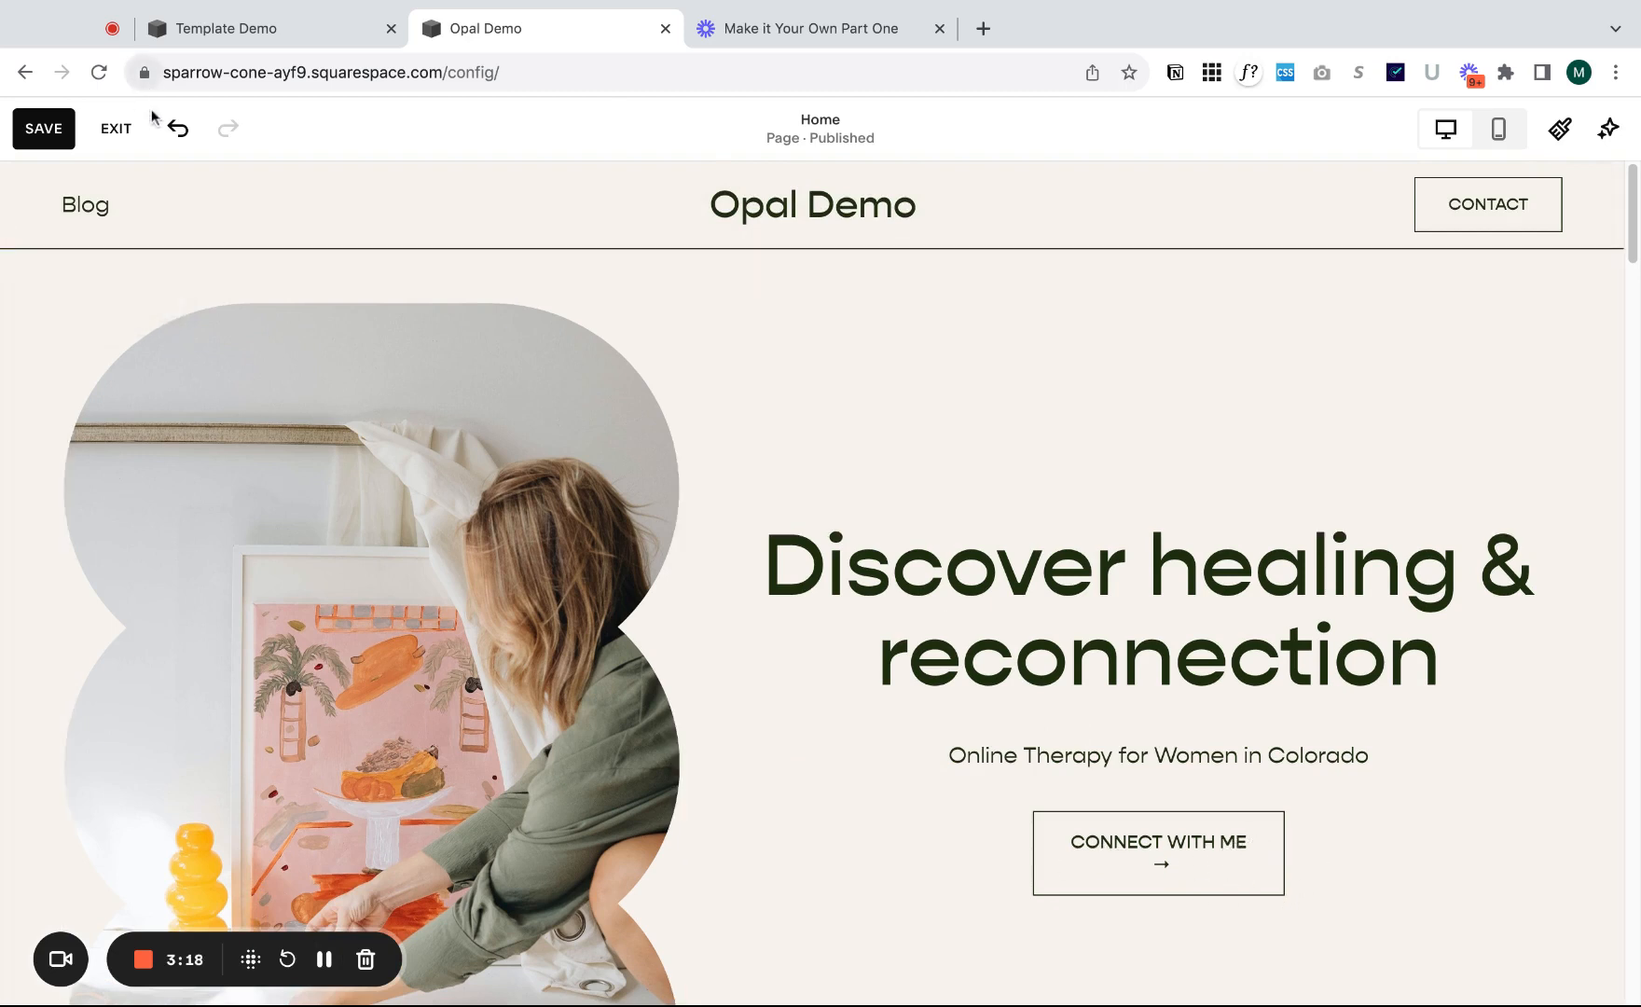
# - Save the home page, leave the editor, and check the page in the full-screen preview
pyautogui.click(28, 140)
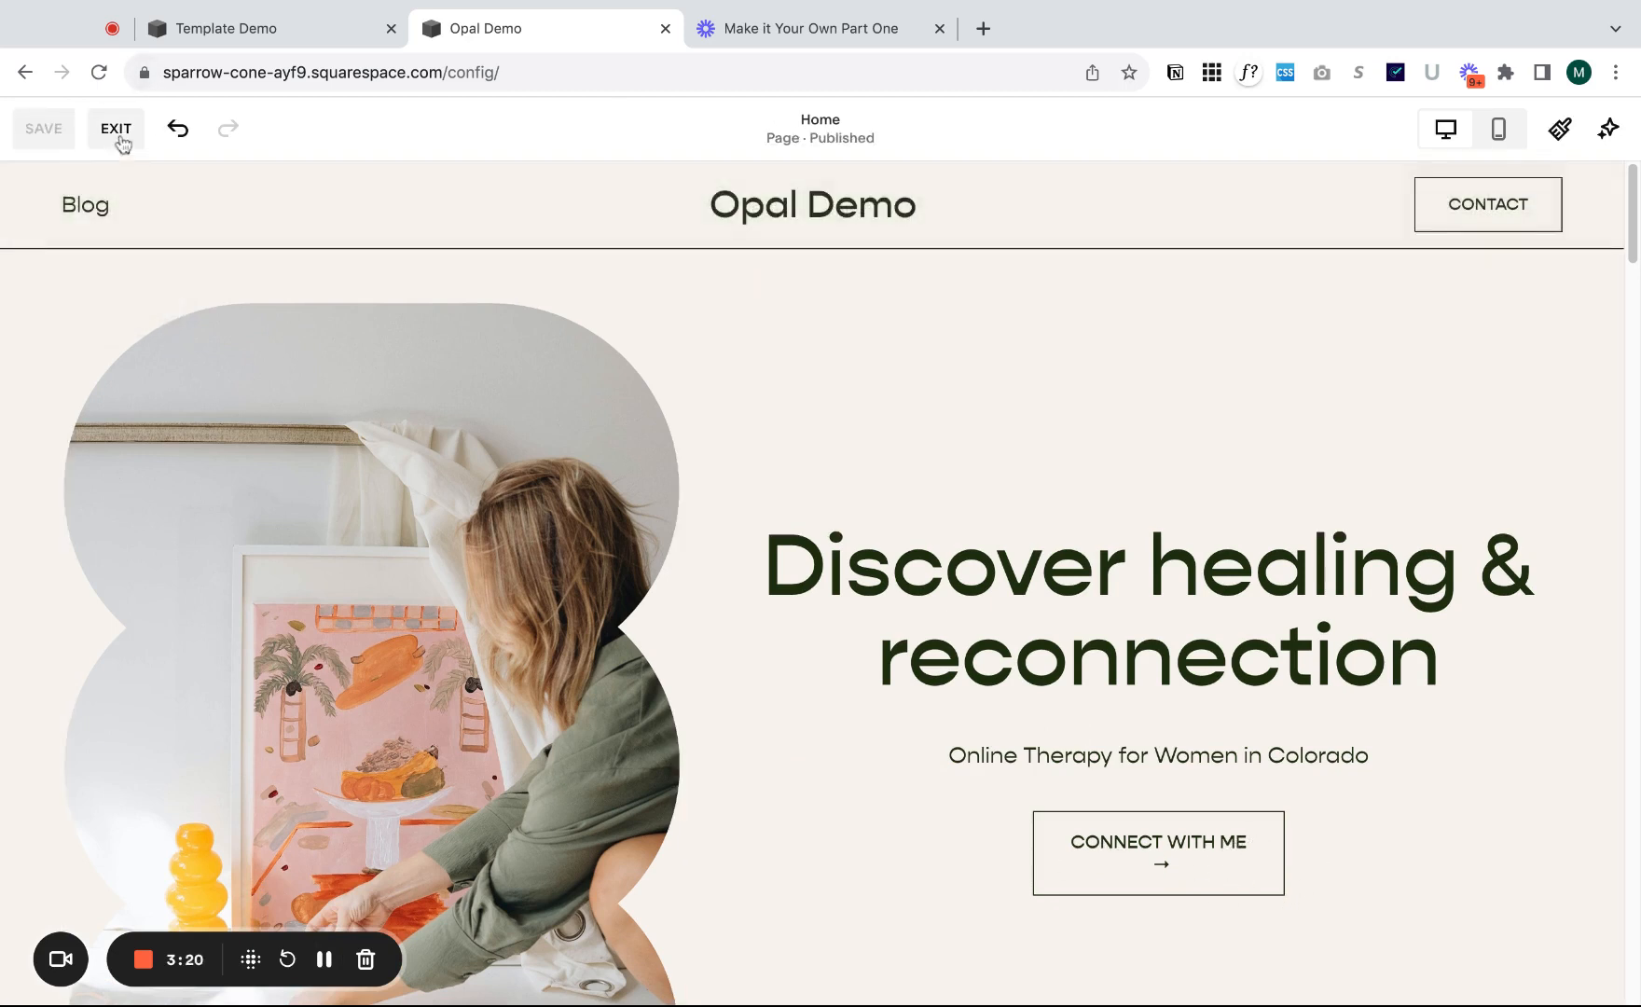
pyautogui.click(118, 138)
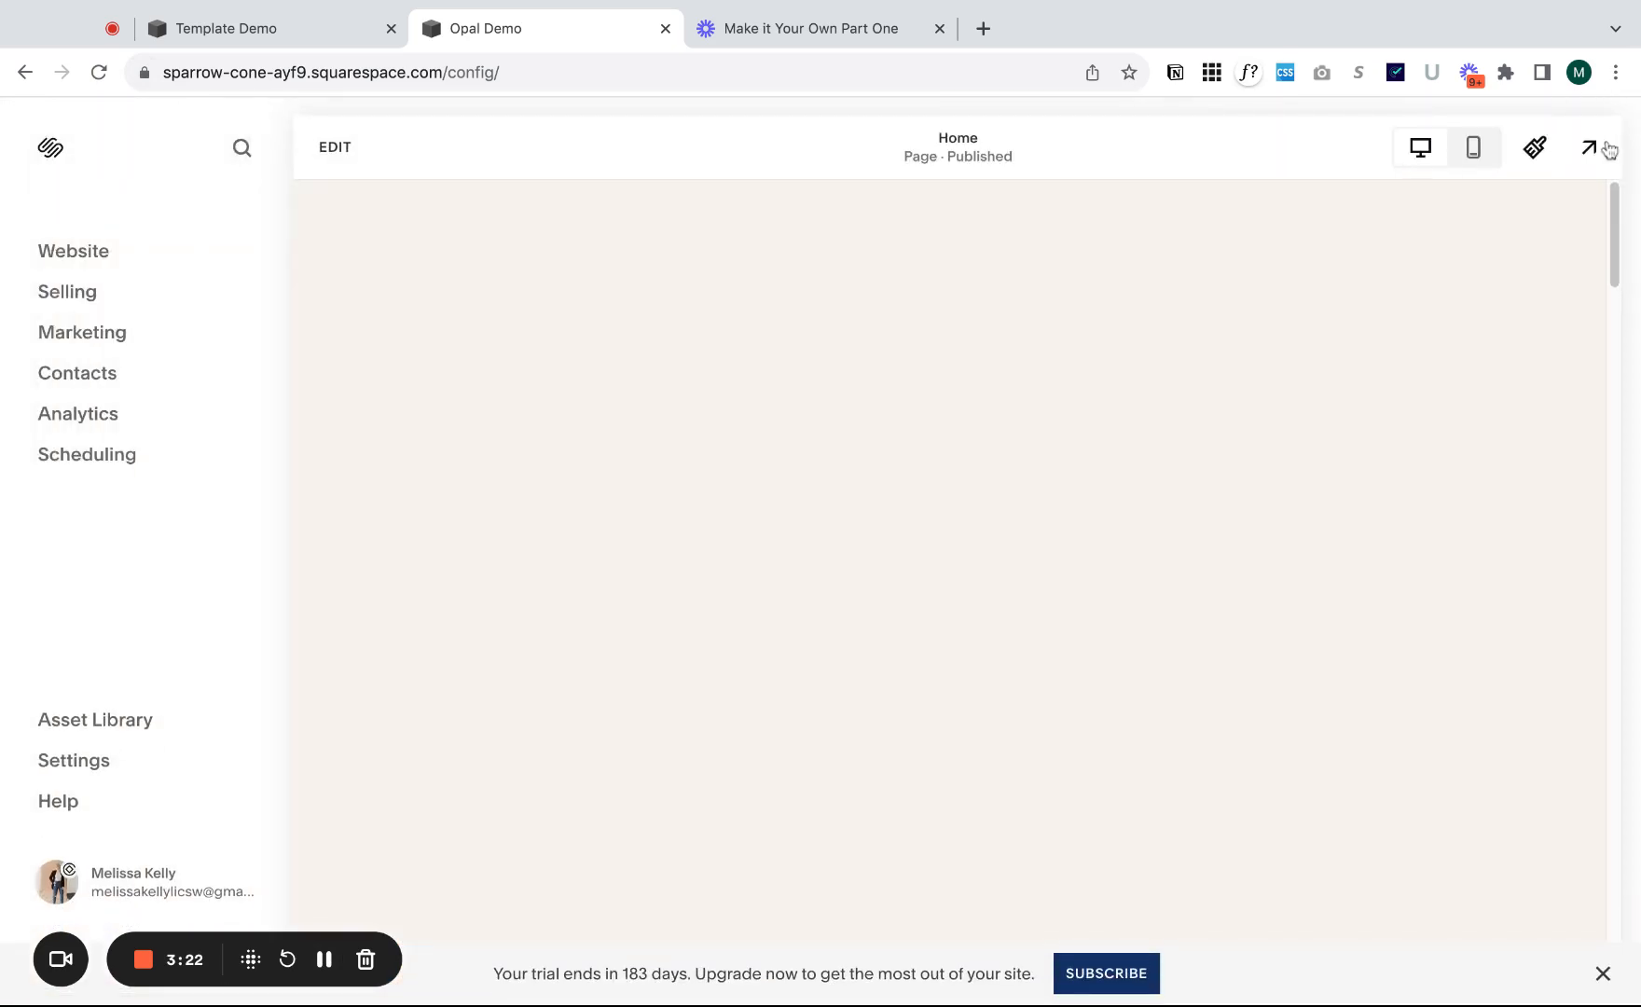
pyautogui.click(1597, 149)
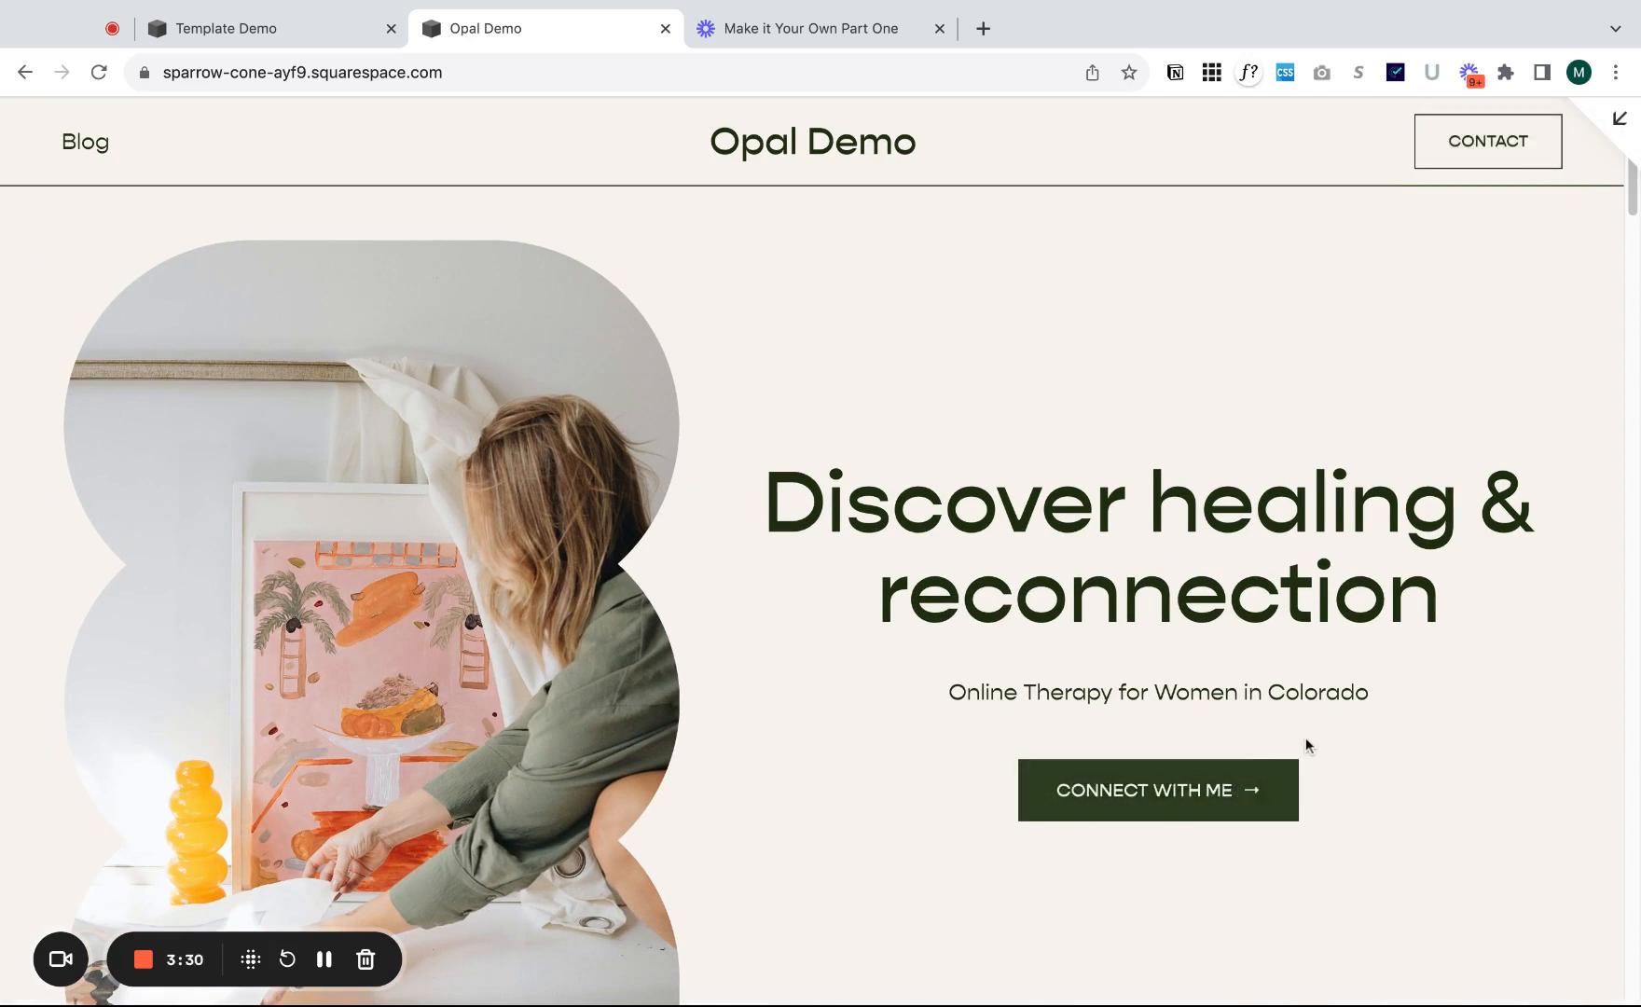
pyautogui.click(1617, 125)
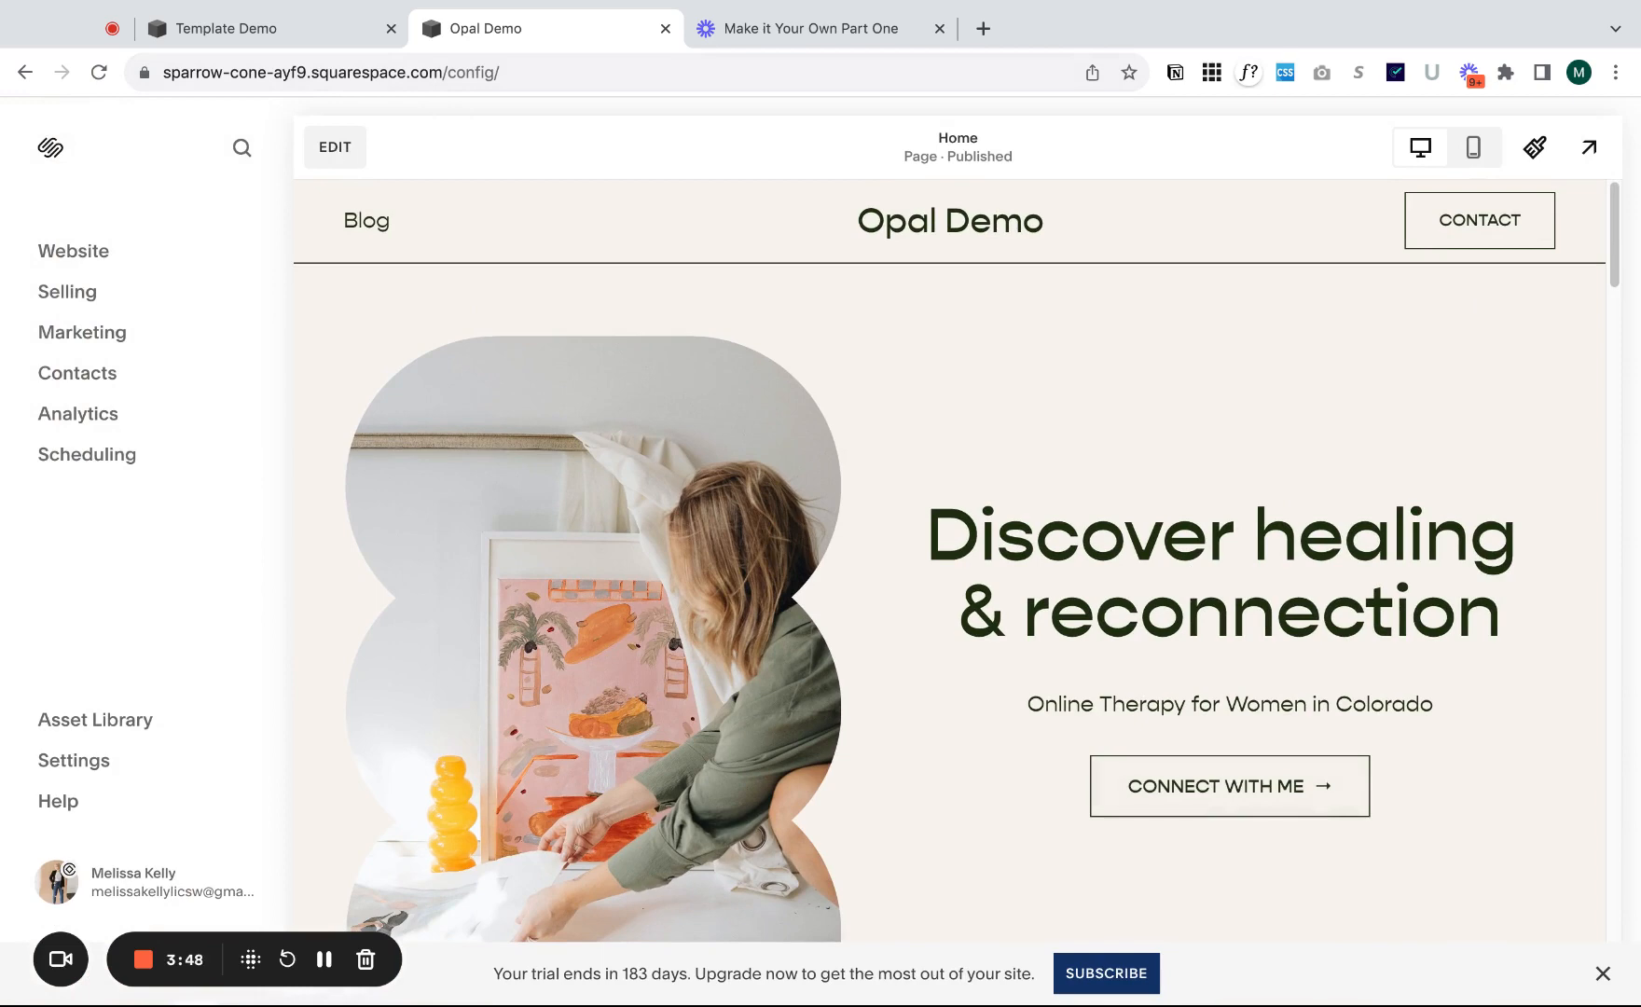
# - Switch the desktop header layout to logo on the left with navigation links beside the button on the right, then save and exit the editor
pyautogui.click(335, 147)
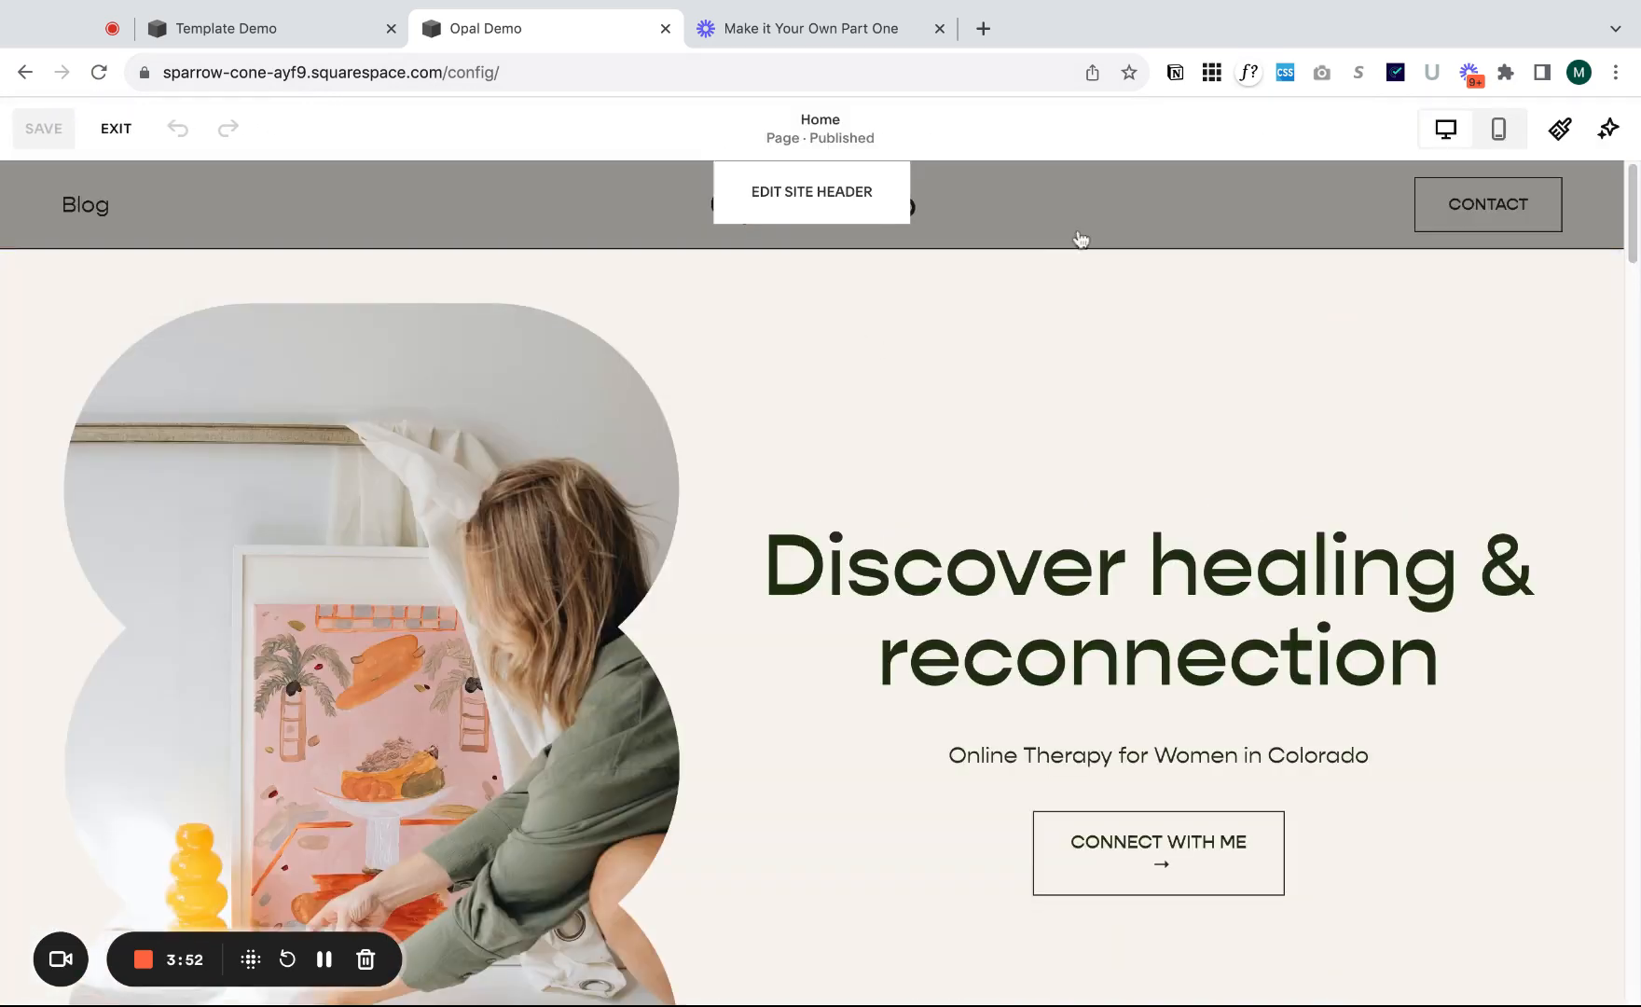
pyautogui.click(775, 193)
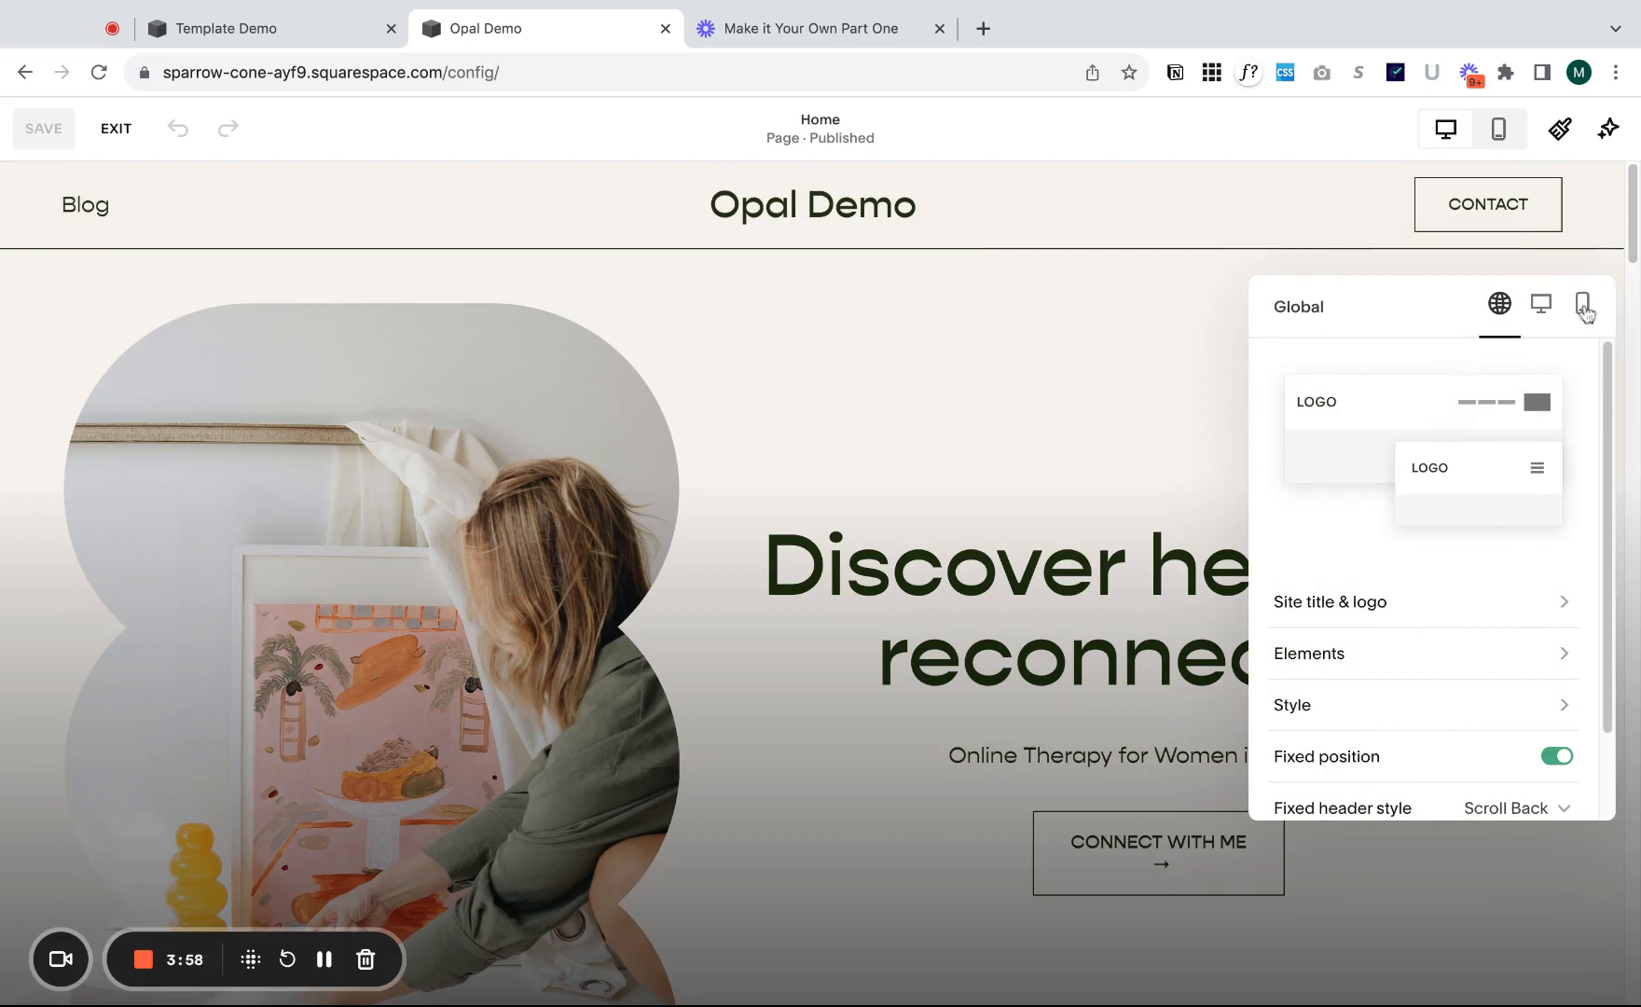
pyautogui.click(1541, 307)
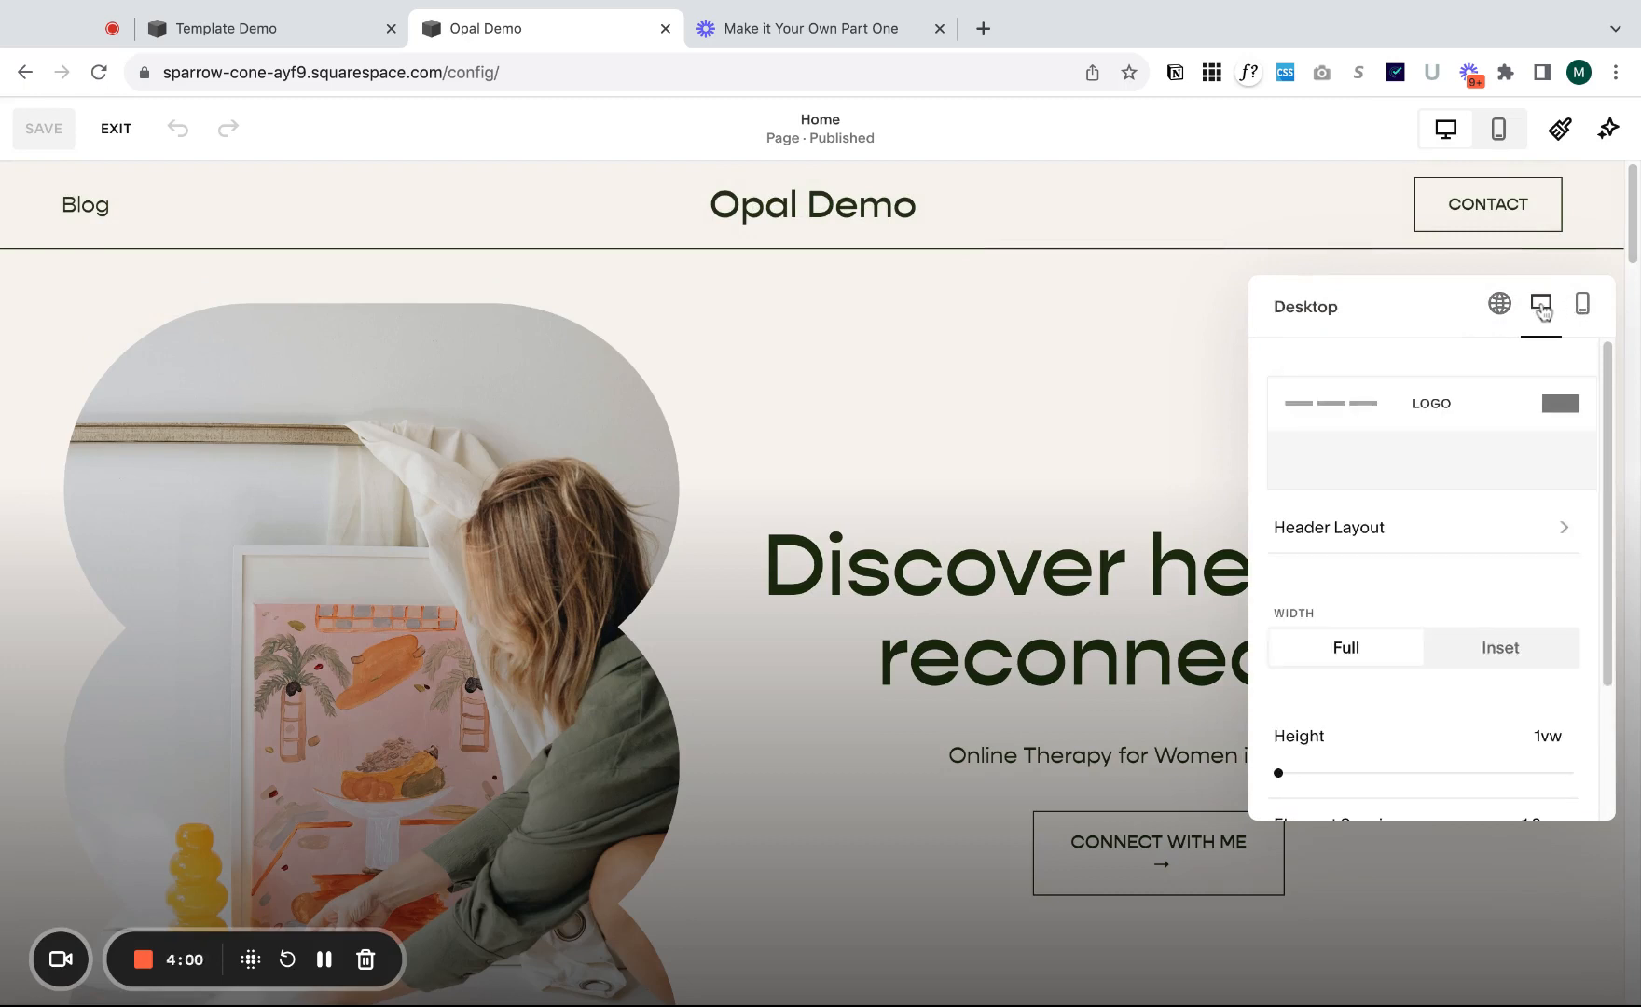
pyautogui.click(1368, 524)
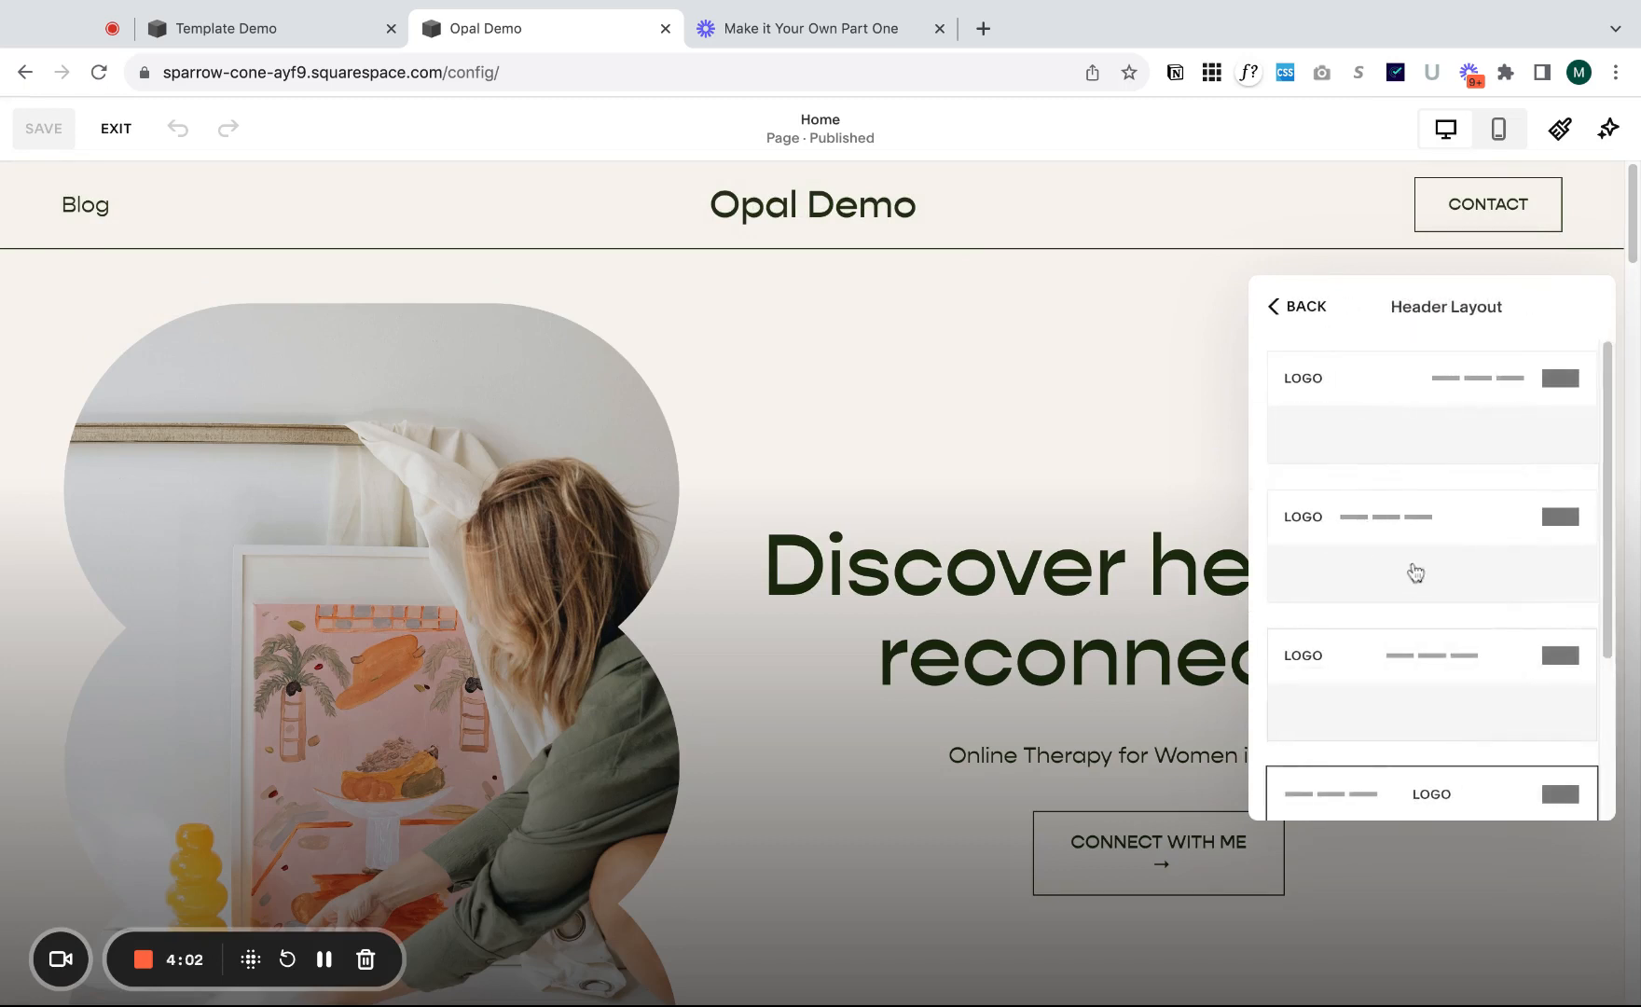
pyautogui.click(1377, 414)
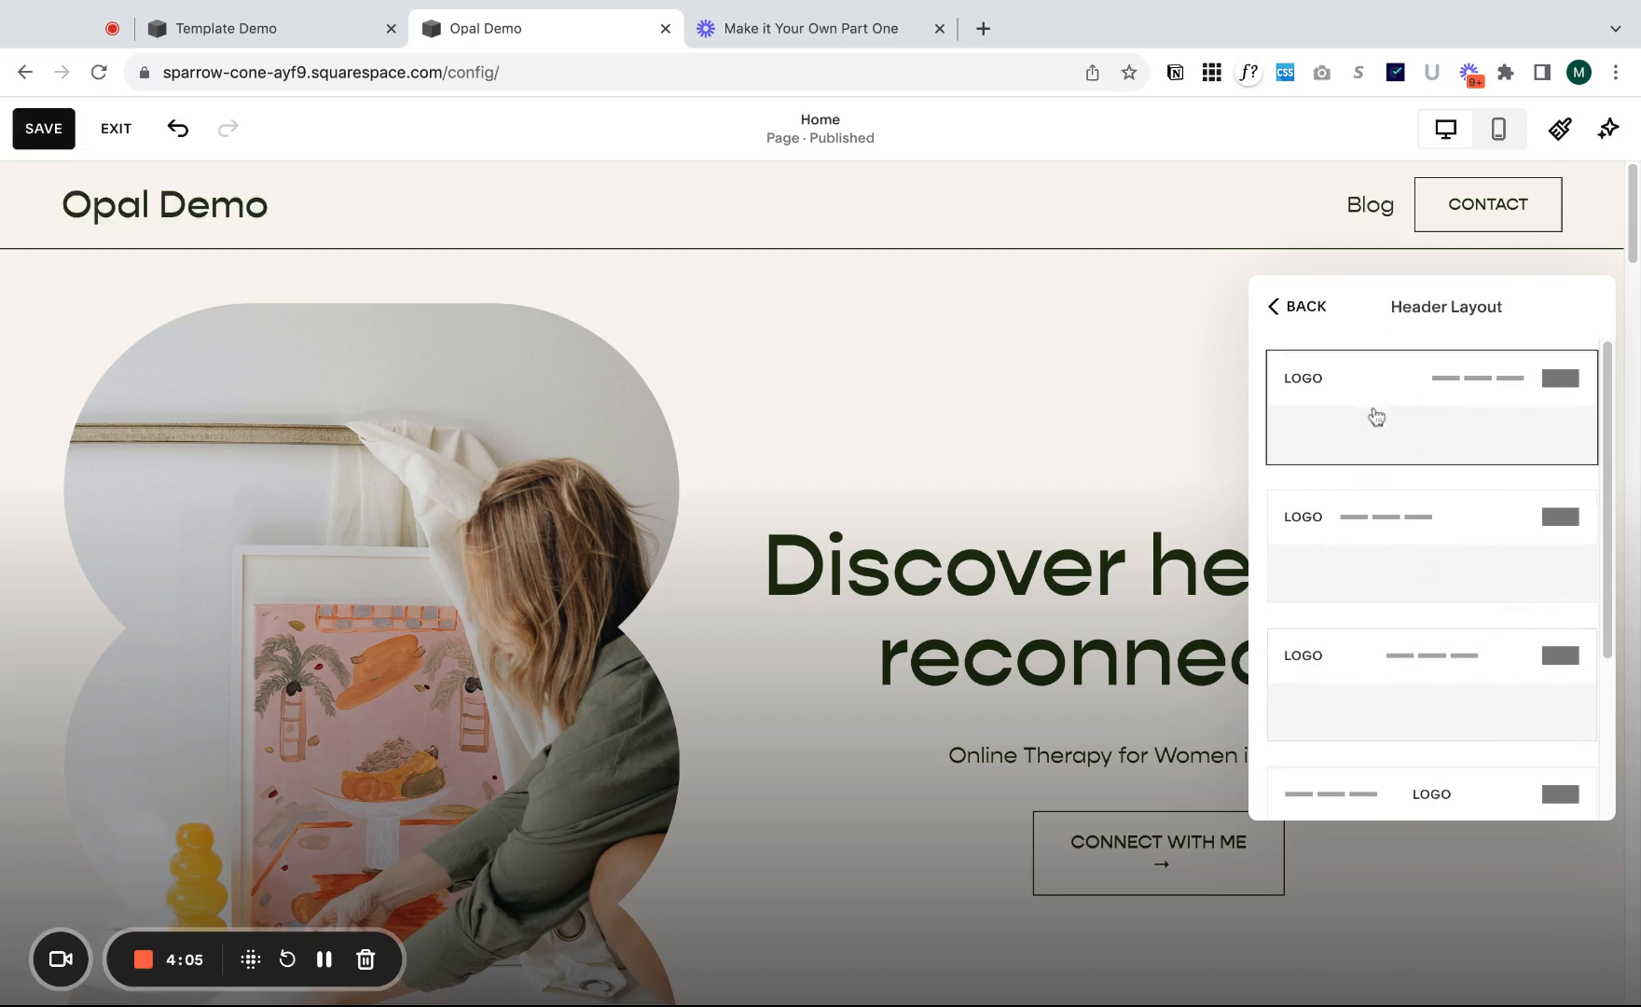
pyautogui.click(1280, 322)
pyautogui.click(996, 438)
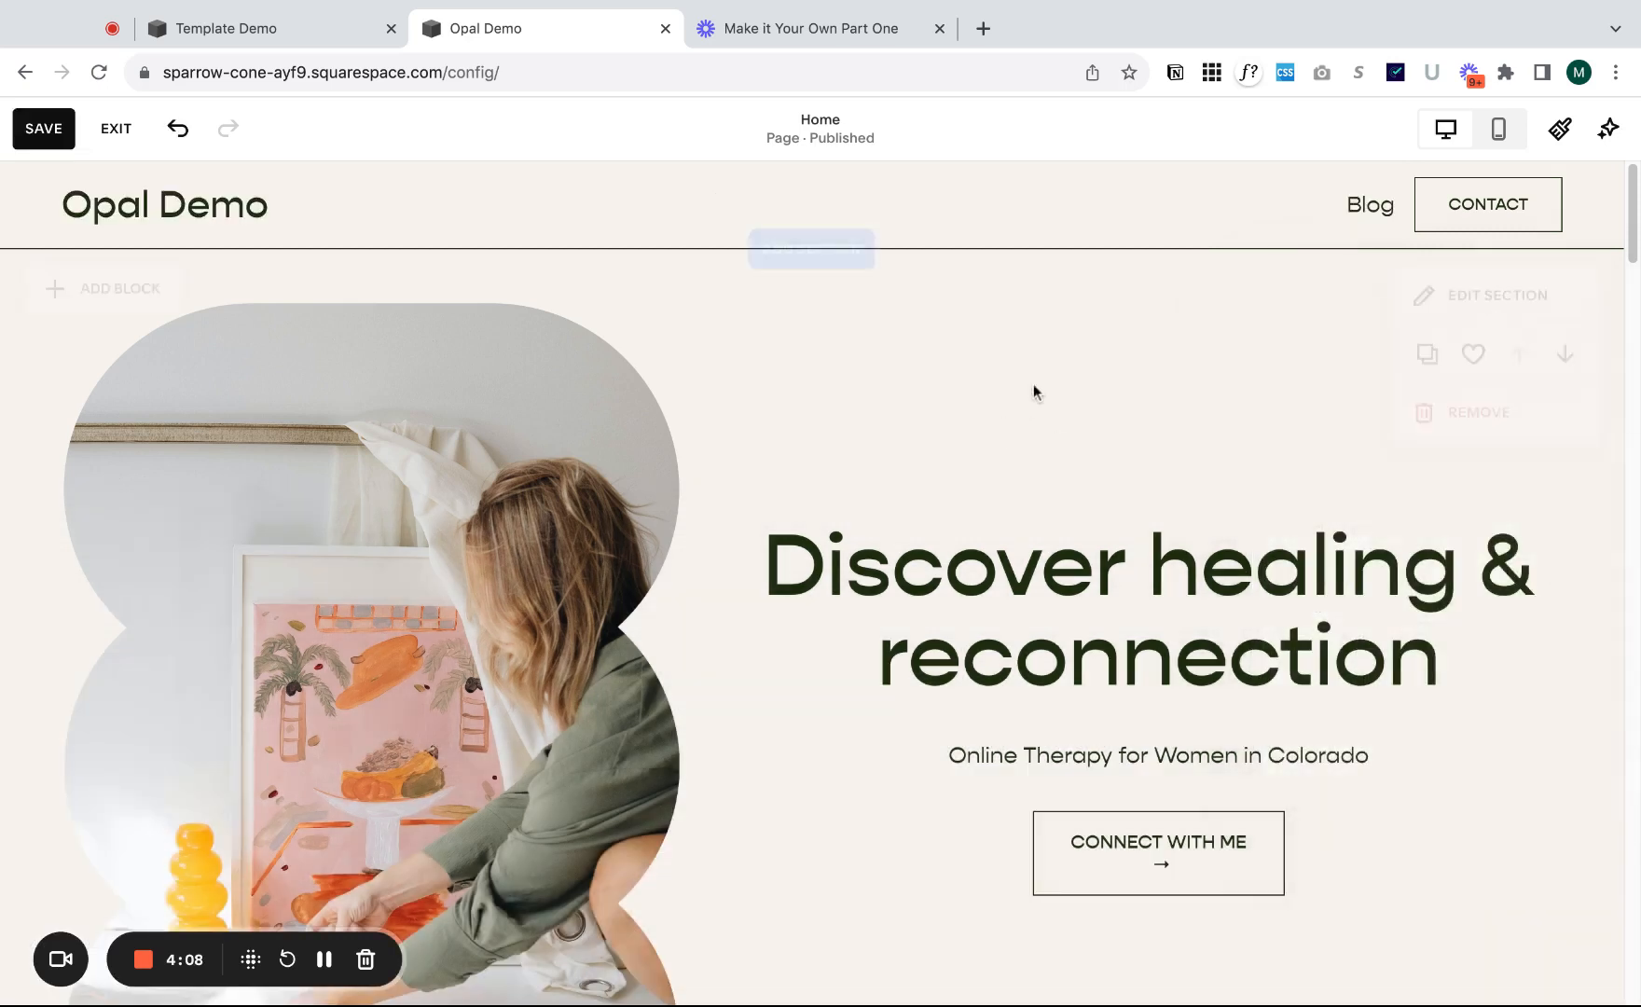
pyautogui.click(48, 132)
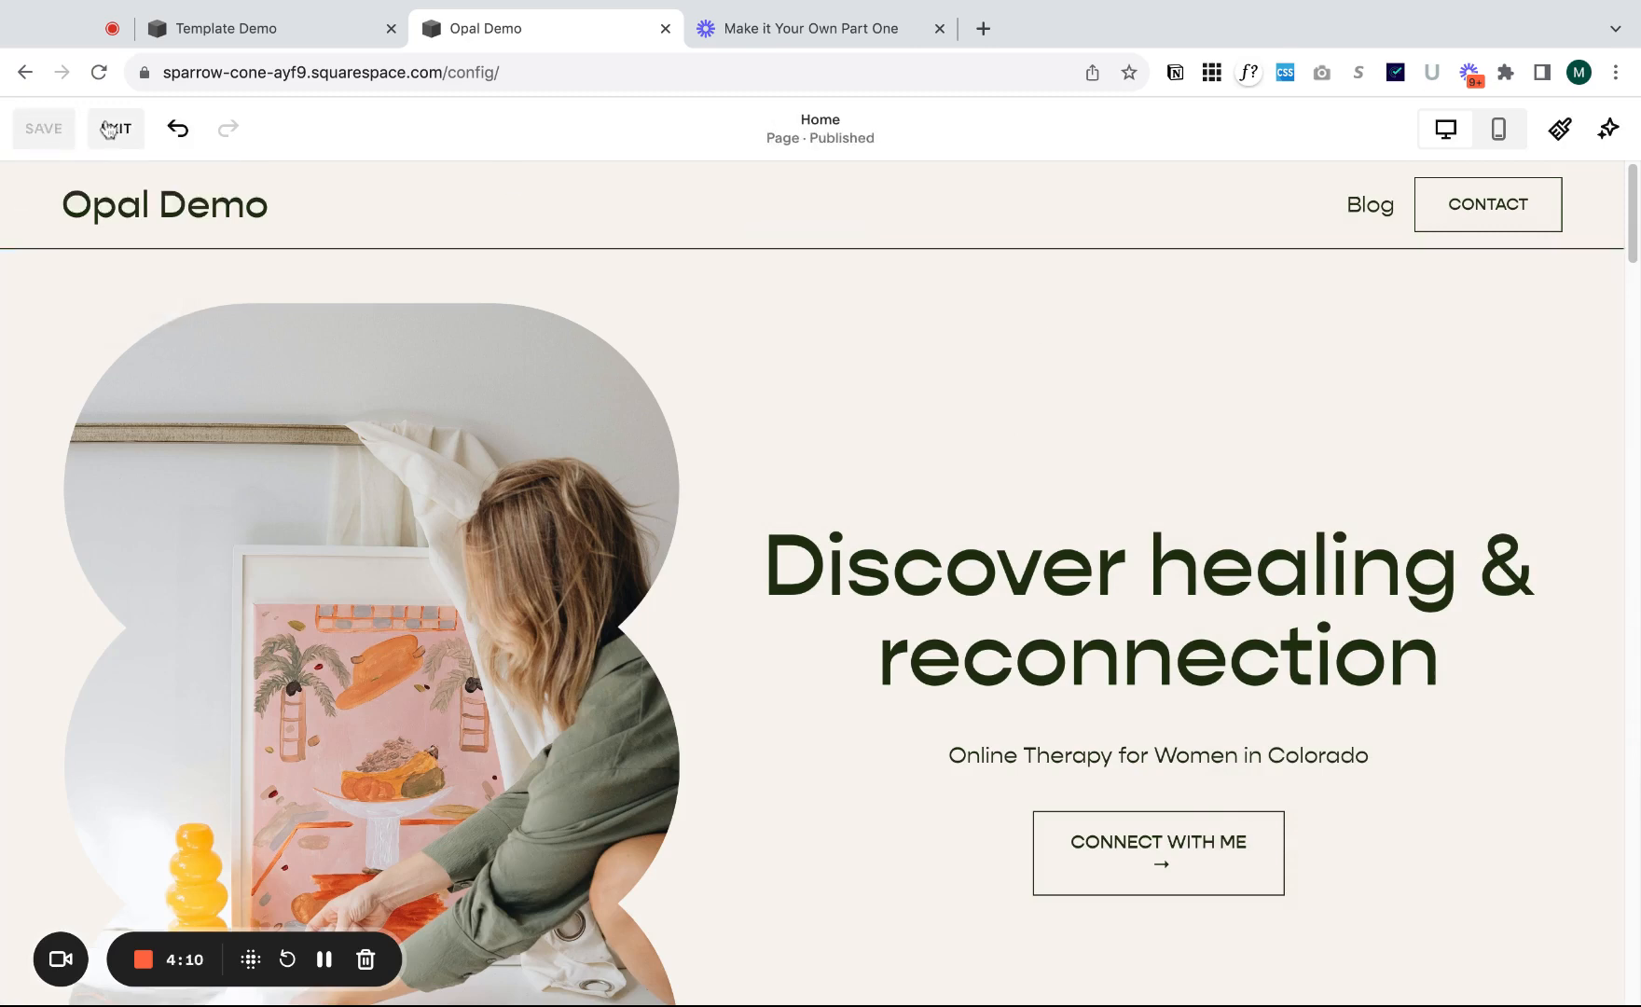
pyautogui.click(119, 131)
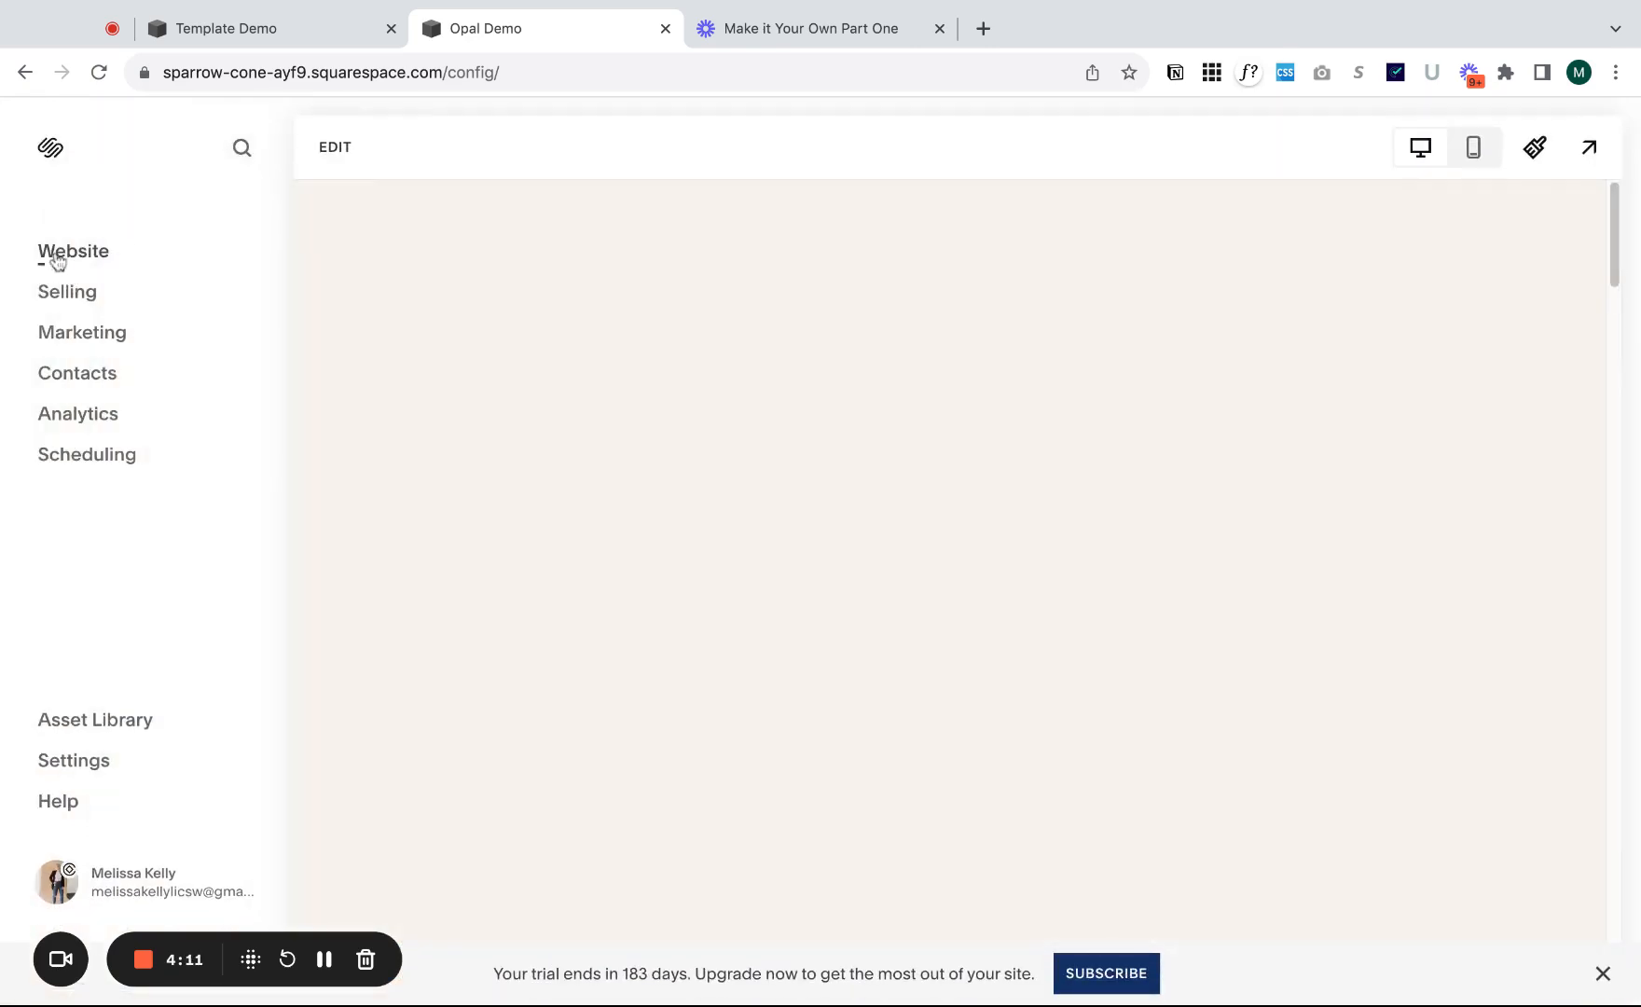
# - Move the Contact page from Not Linked into the Main Navigation above Blog, and reopen the Home page for editing
pyautogui.click(82, 262)
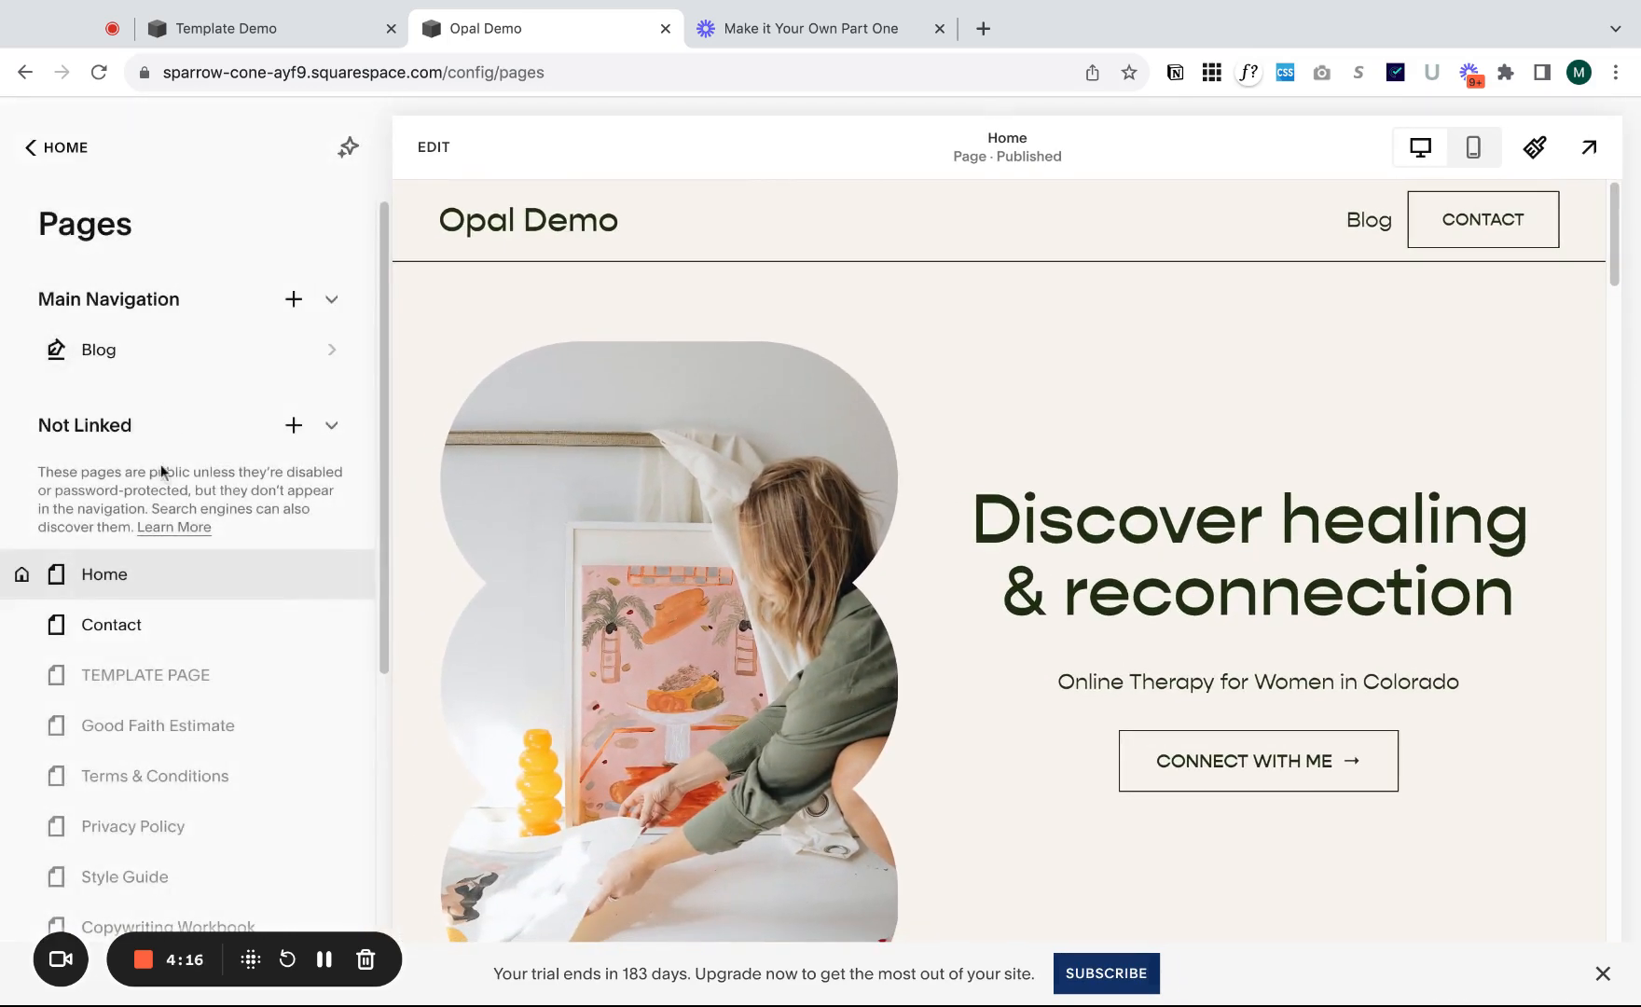
pyautogui.moveTo(156, 632); pyautogui.dragTo(154, 364)
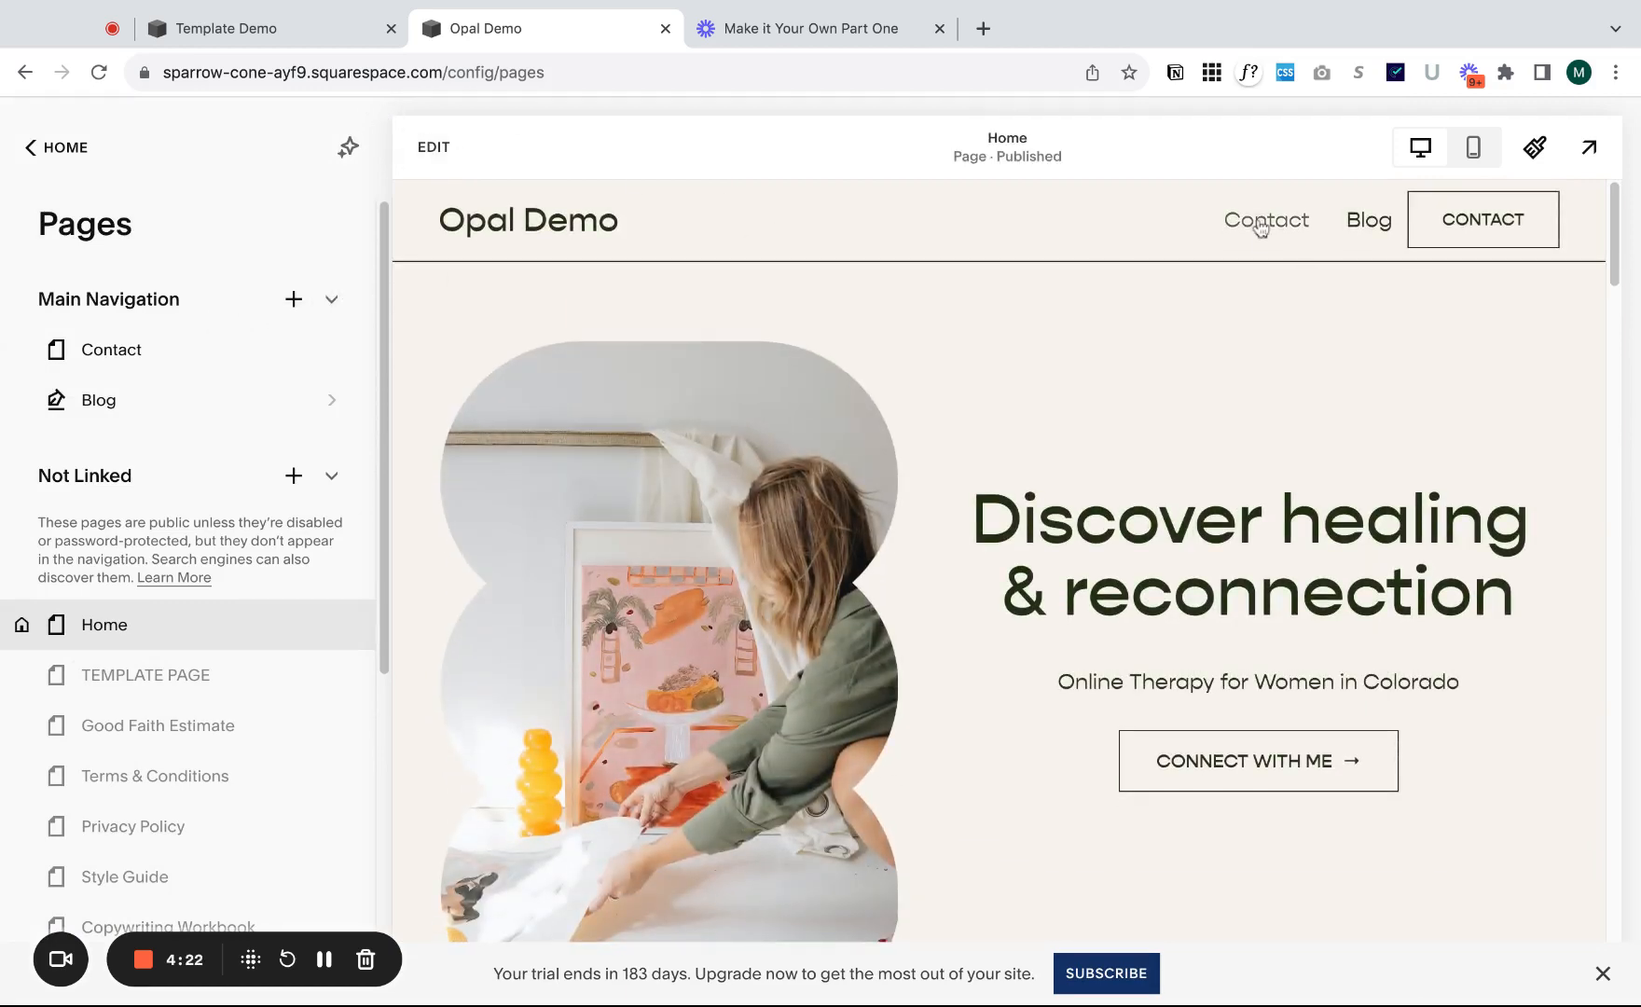
pyautogui.click(434, 150)
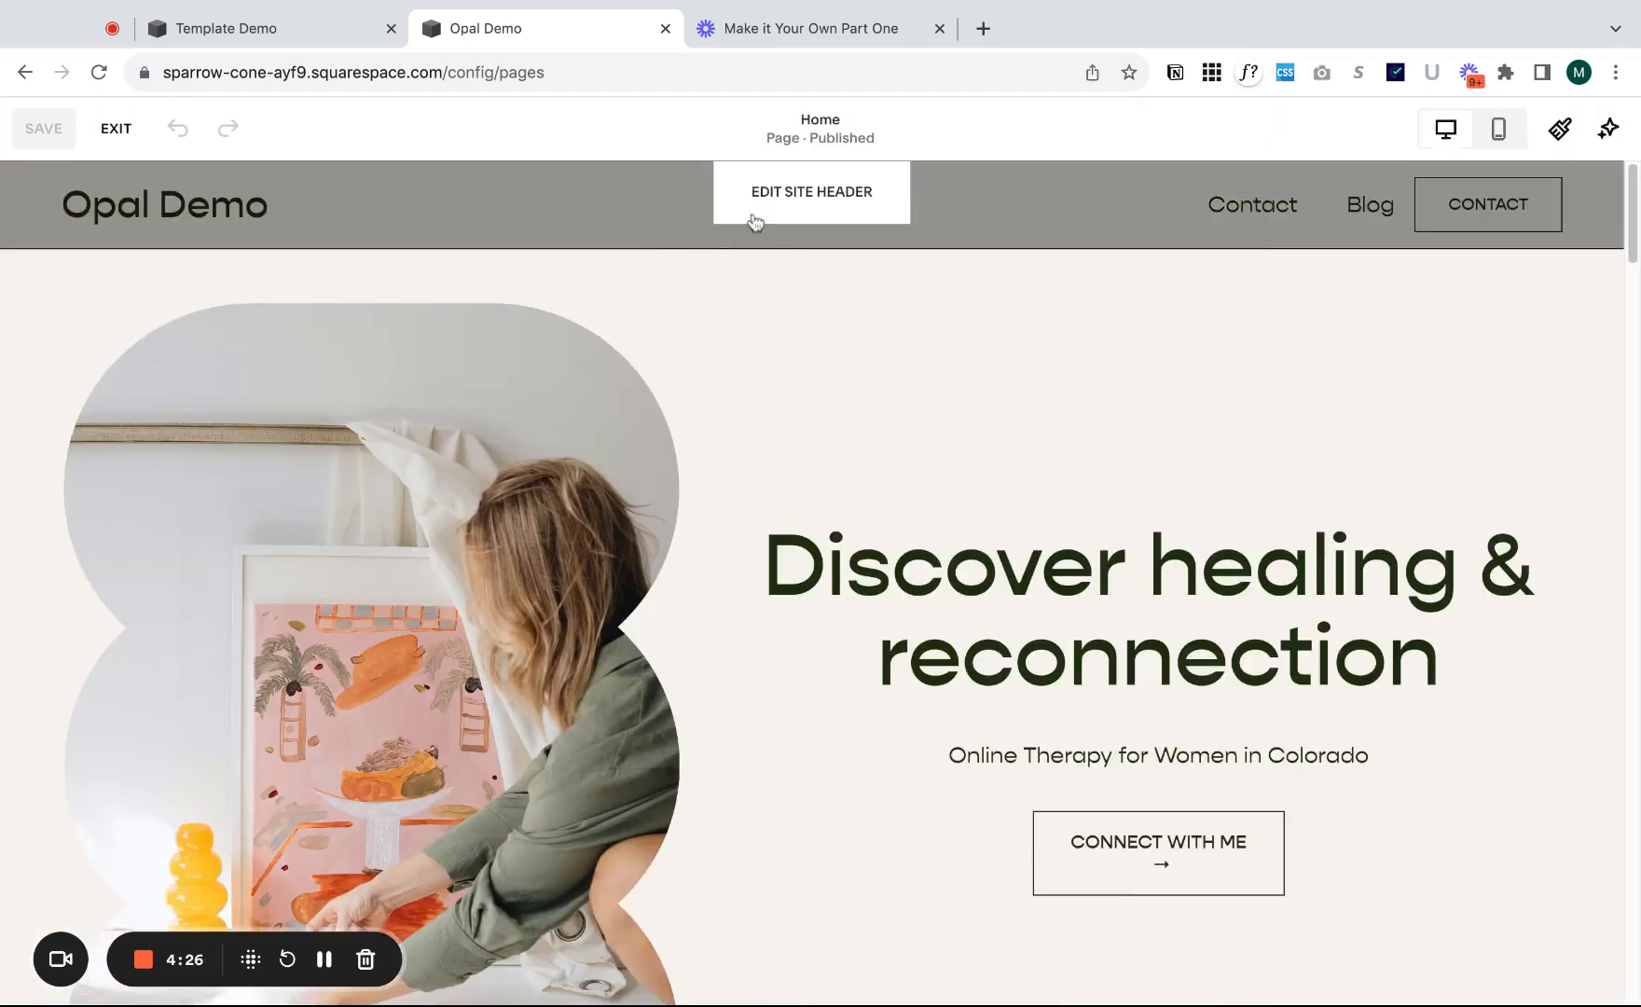
# - Turn off the Contact button in the site header's elements
pyautogui.click(758, 212)
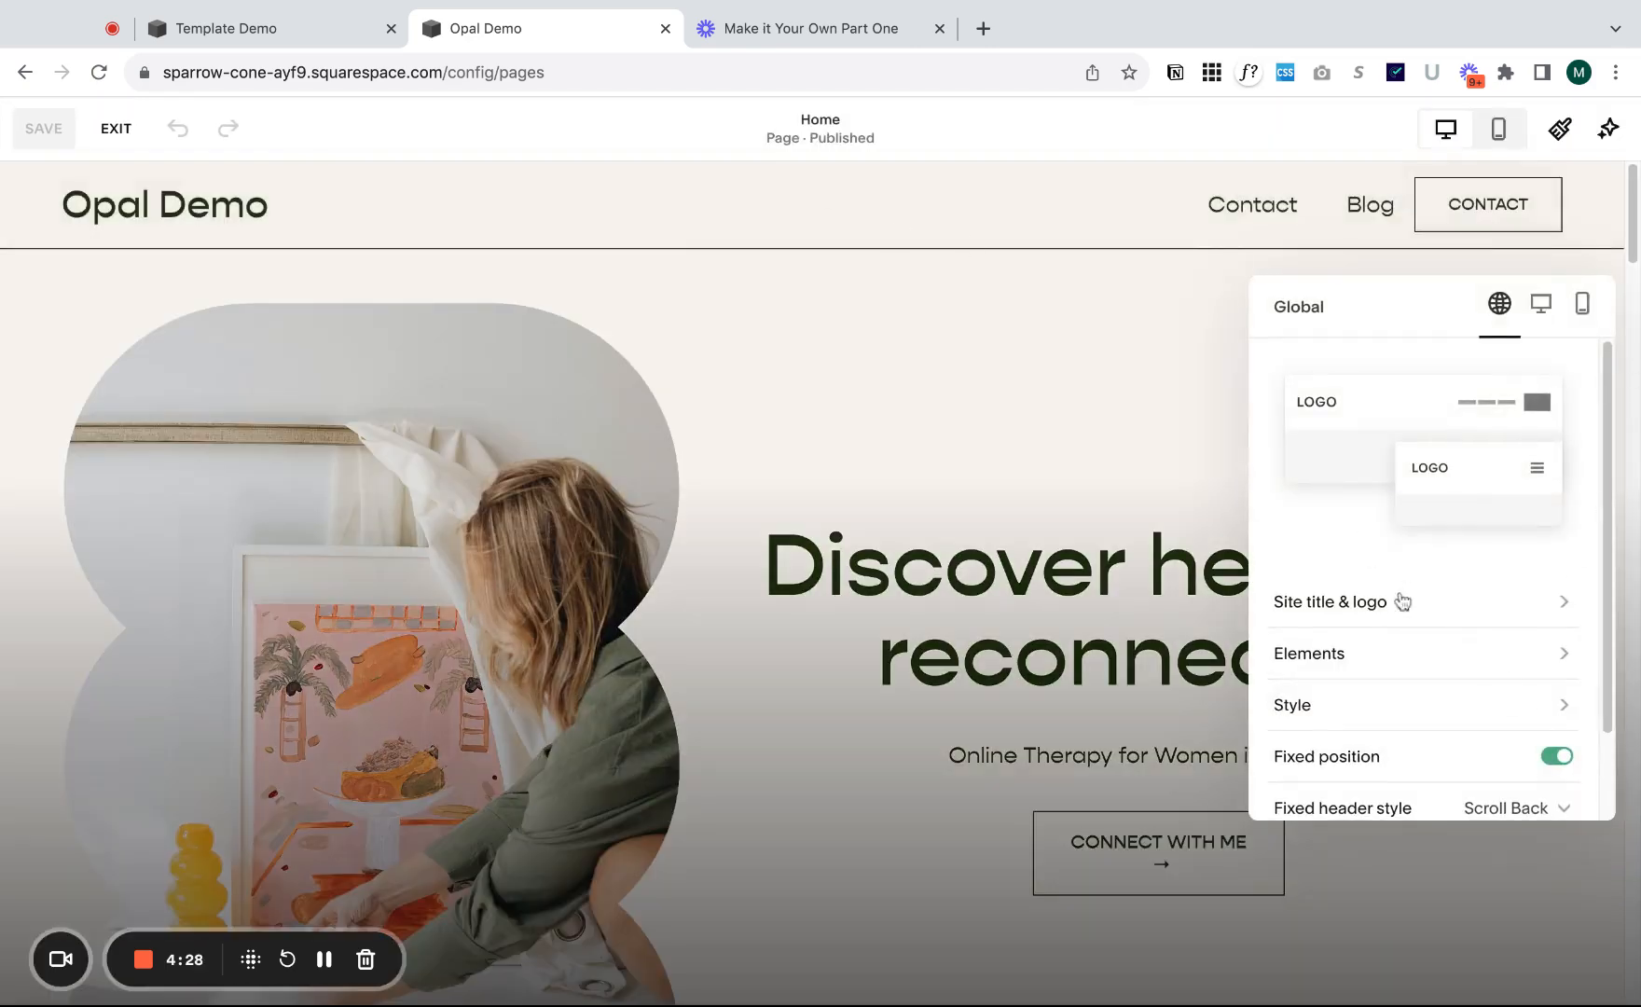
pyautogui.click(1364, 660)
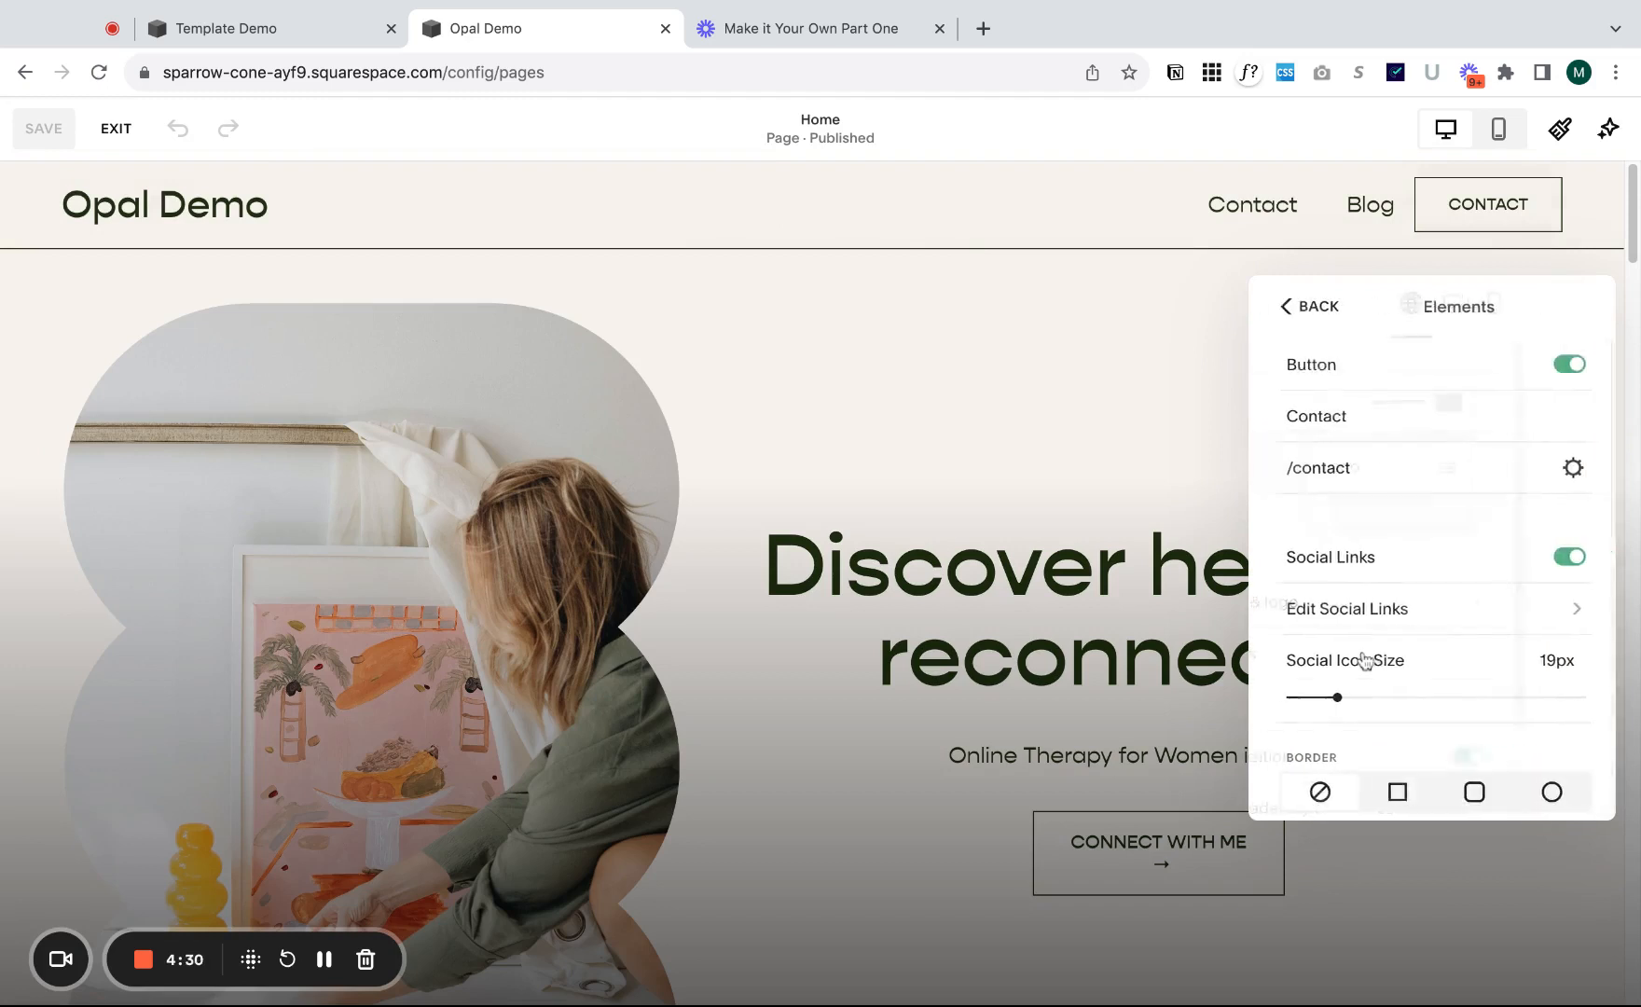
pyautogui.click(1557, 365)
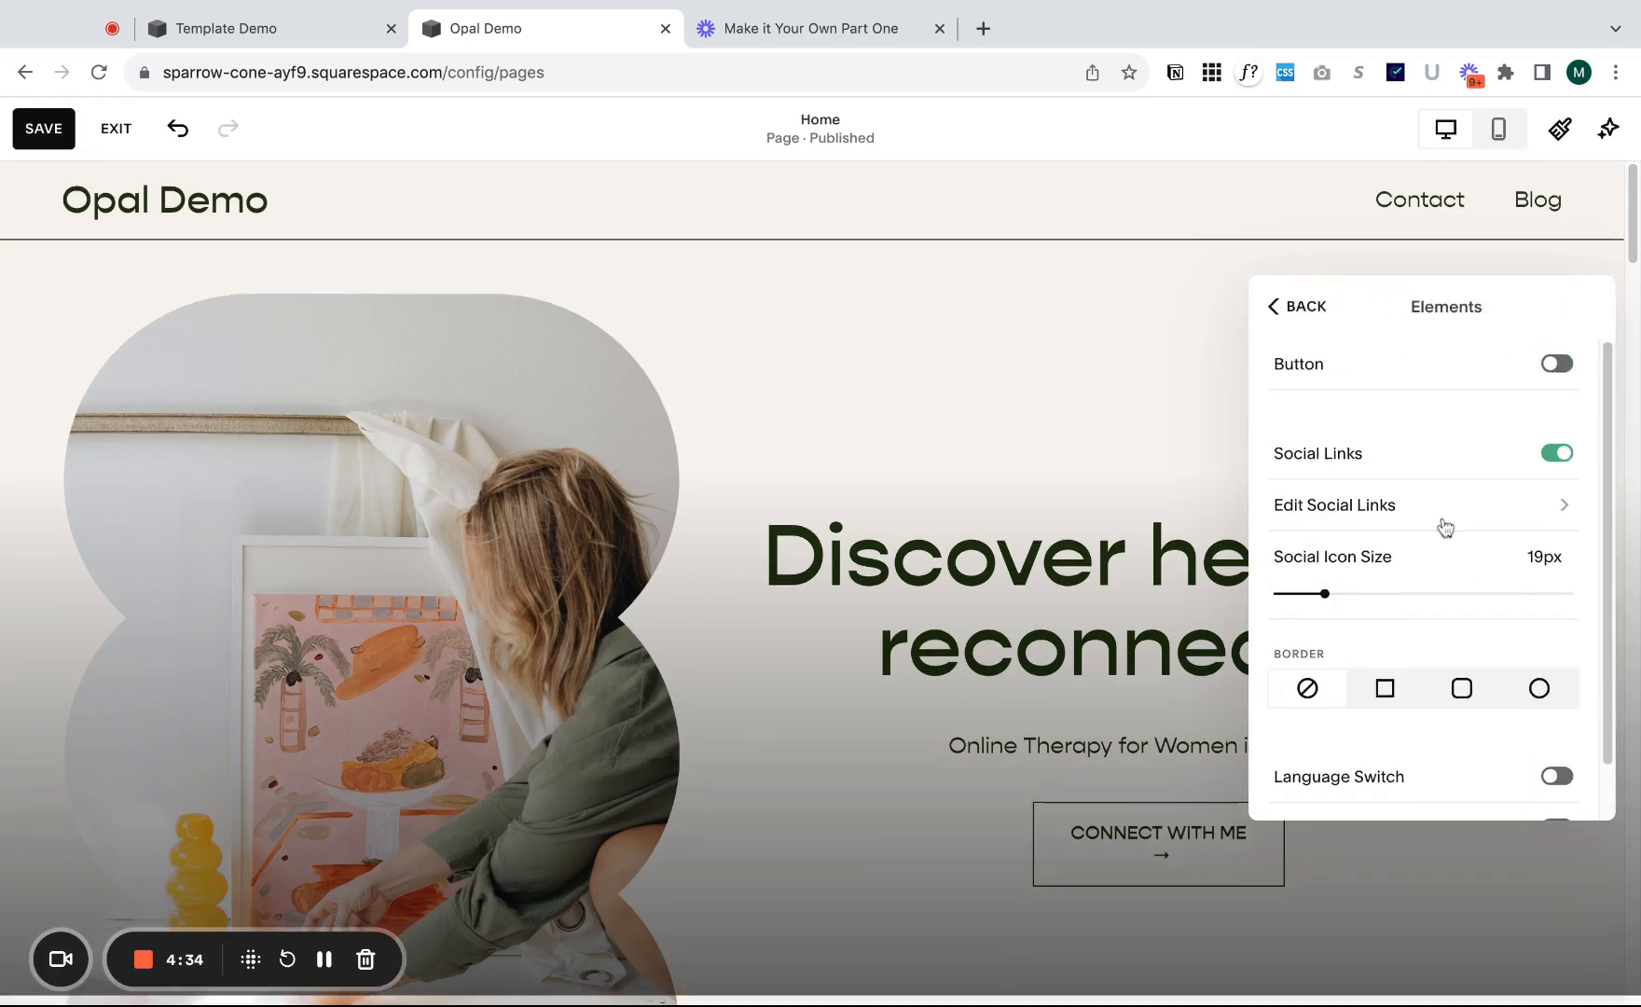
pyautogui.scroll(-1, 1443, 528)
pyautogui.scroll(1, 1443, 534)
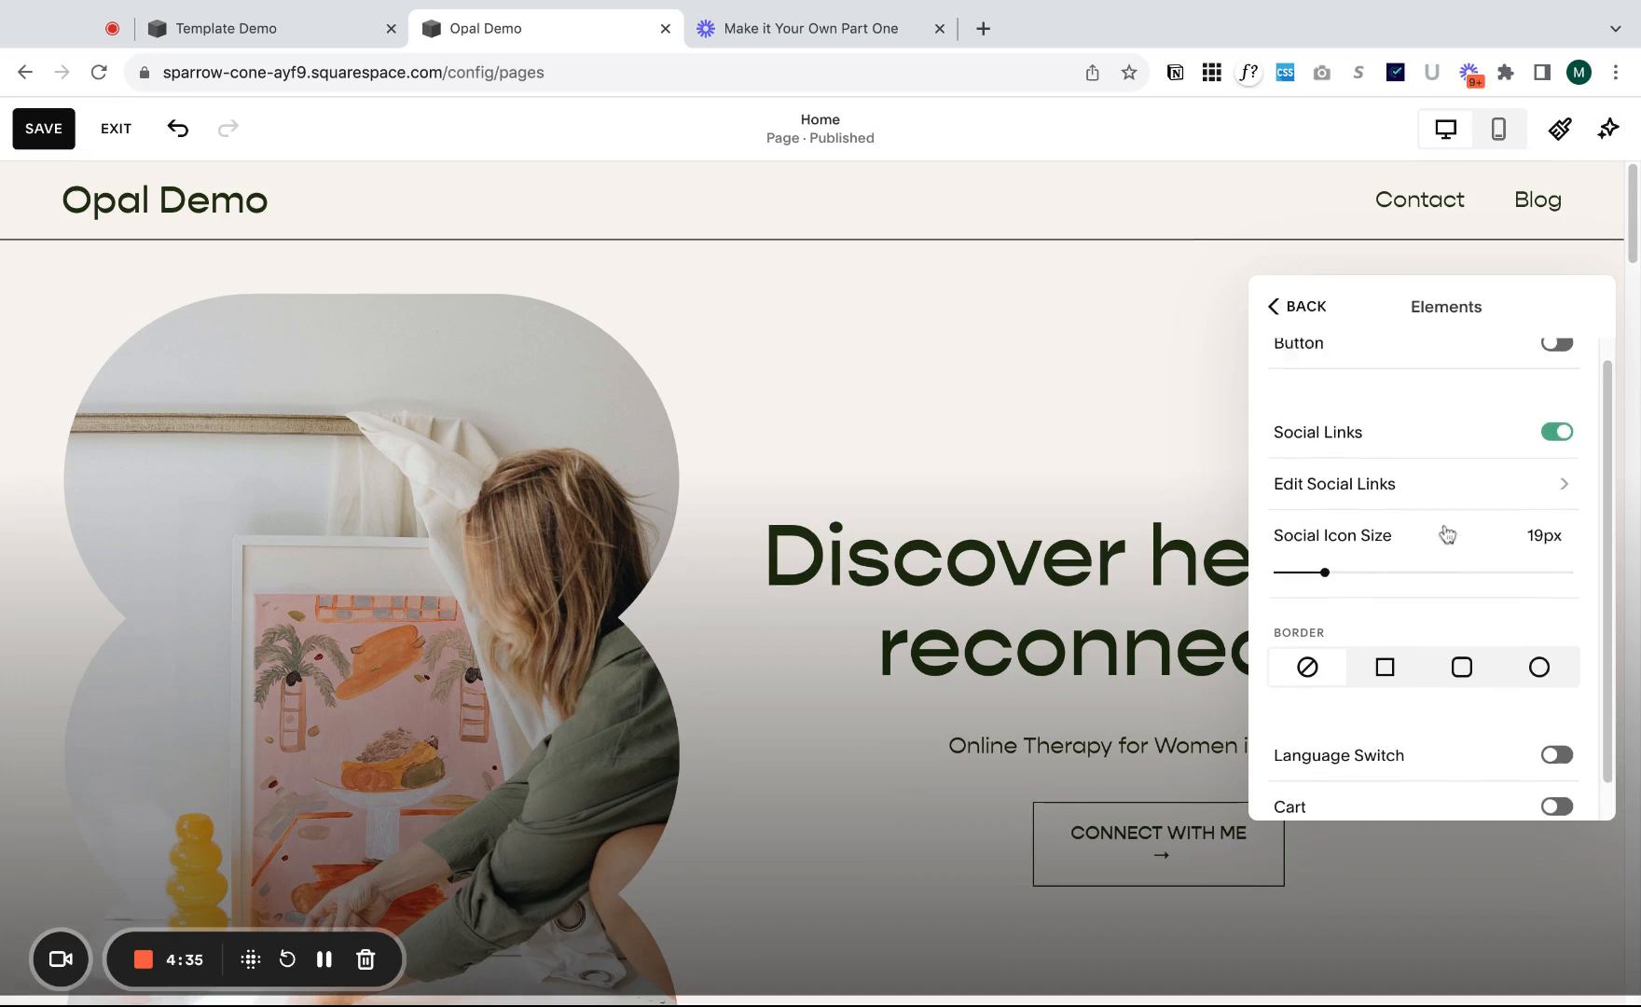
pyautogui.click(1295, 304)
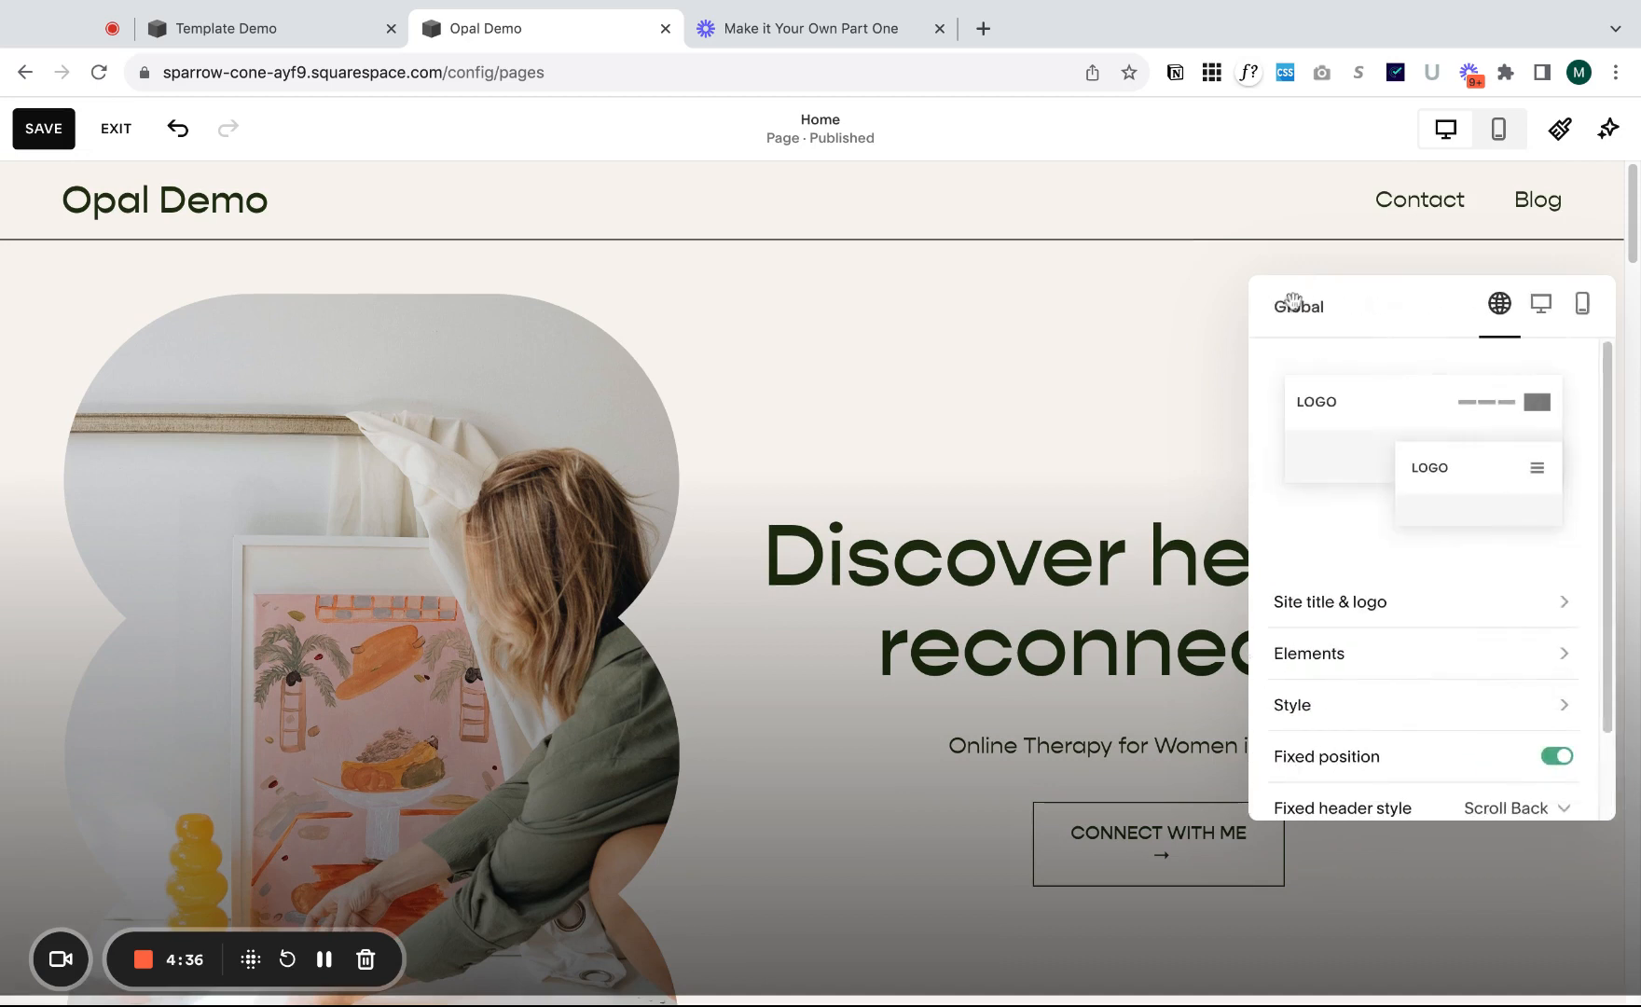
# - Remove the border from the dynamic header style and close the header settings
pyautogui.click(1408, 709)
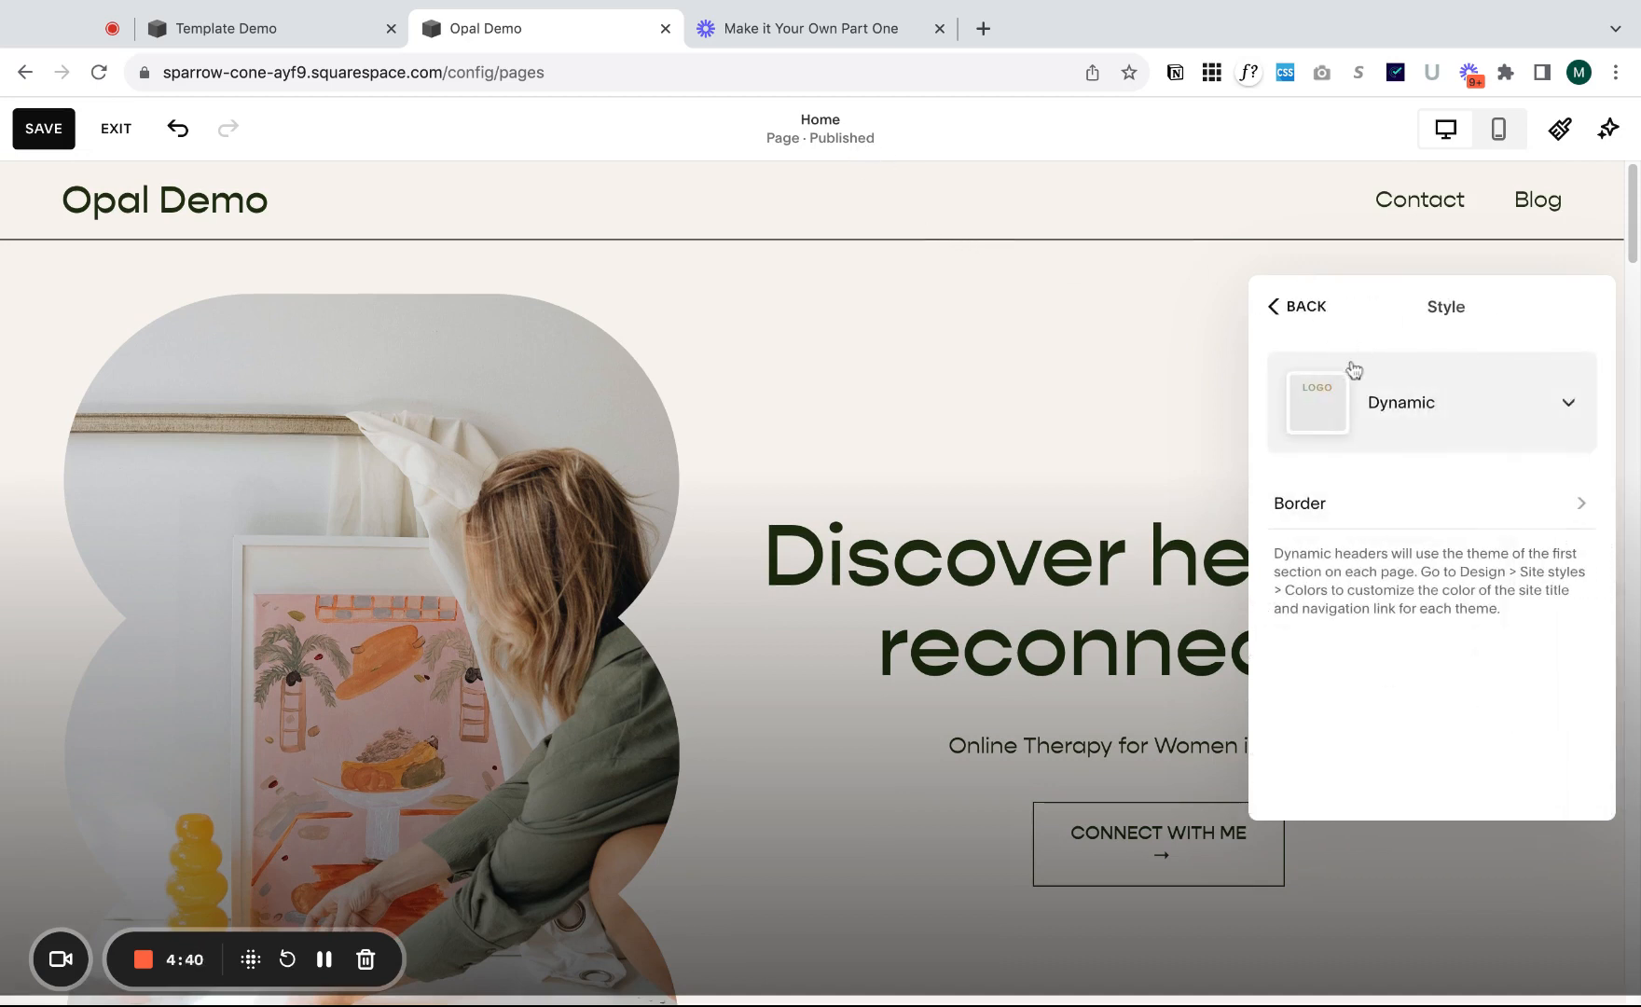
pyautogui.click(1341, 508)
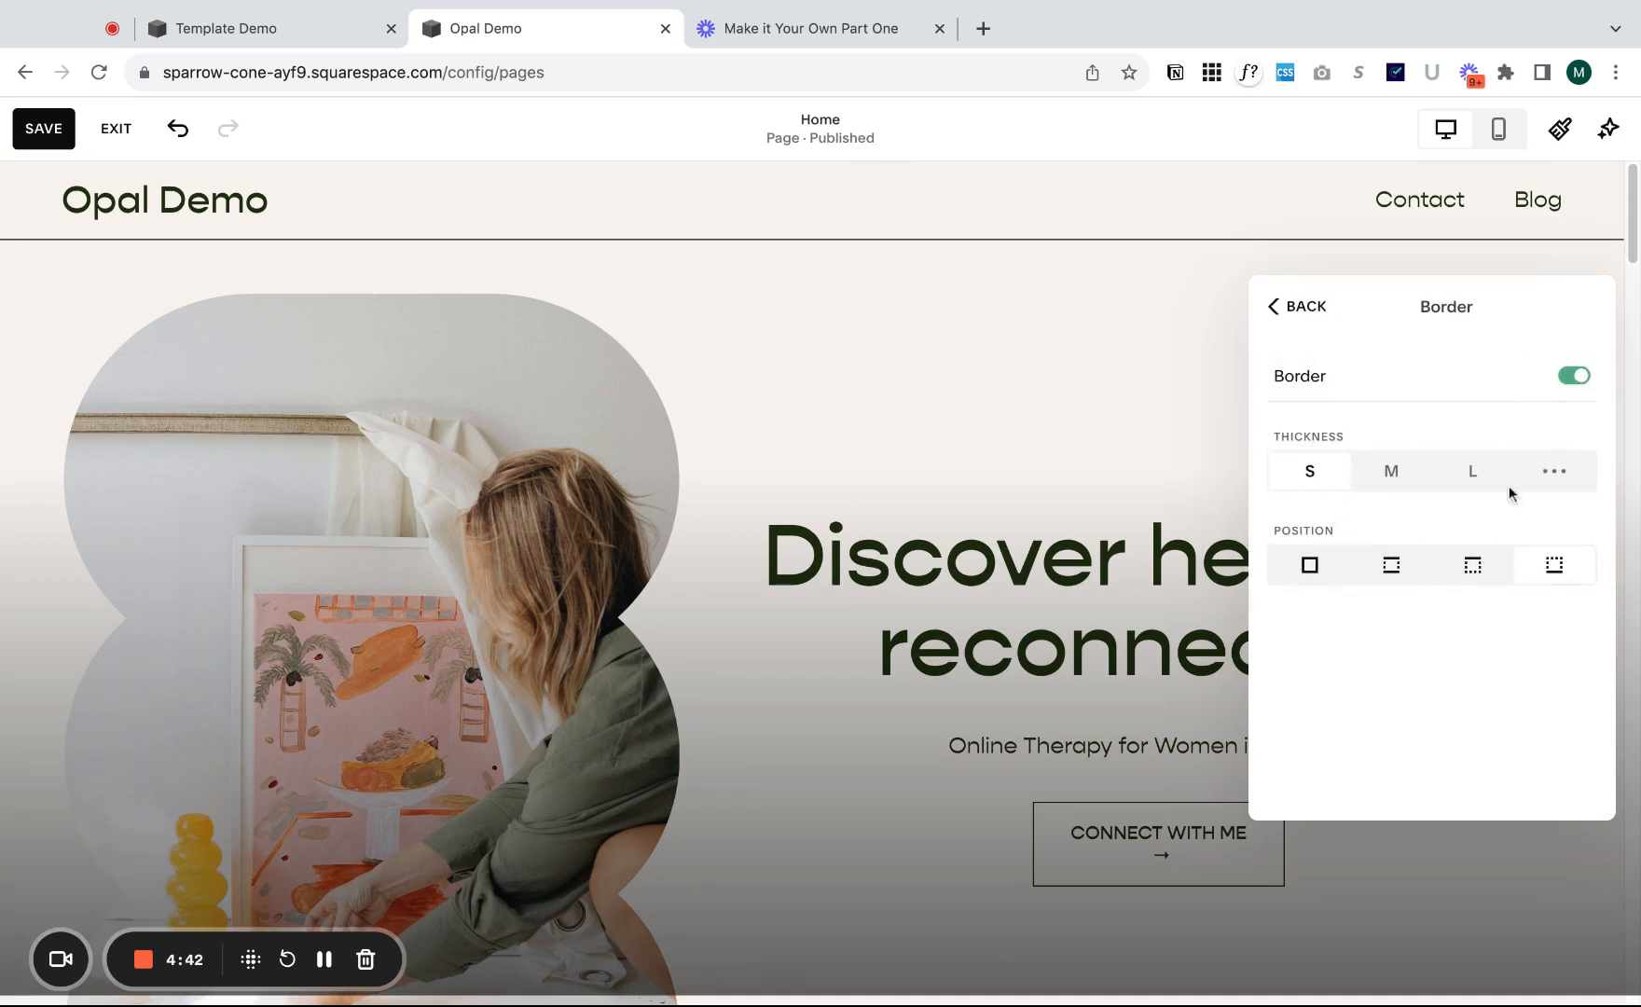
pyautogui.click(1576, 377)
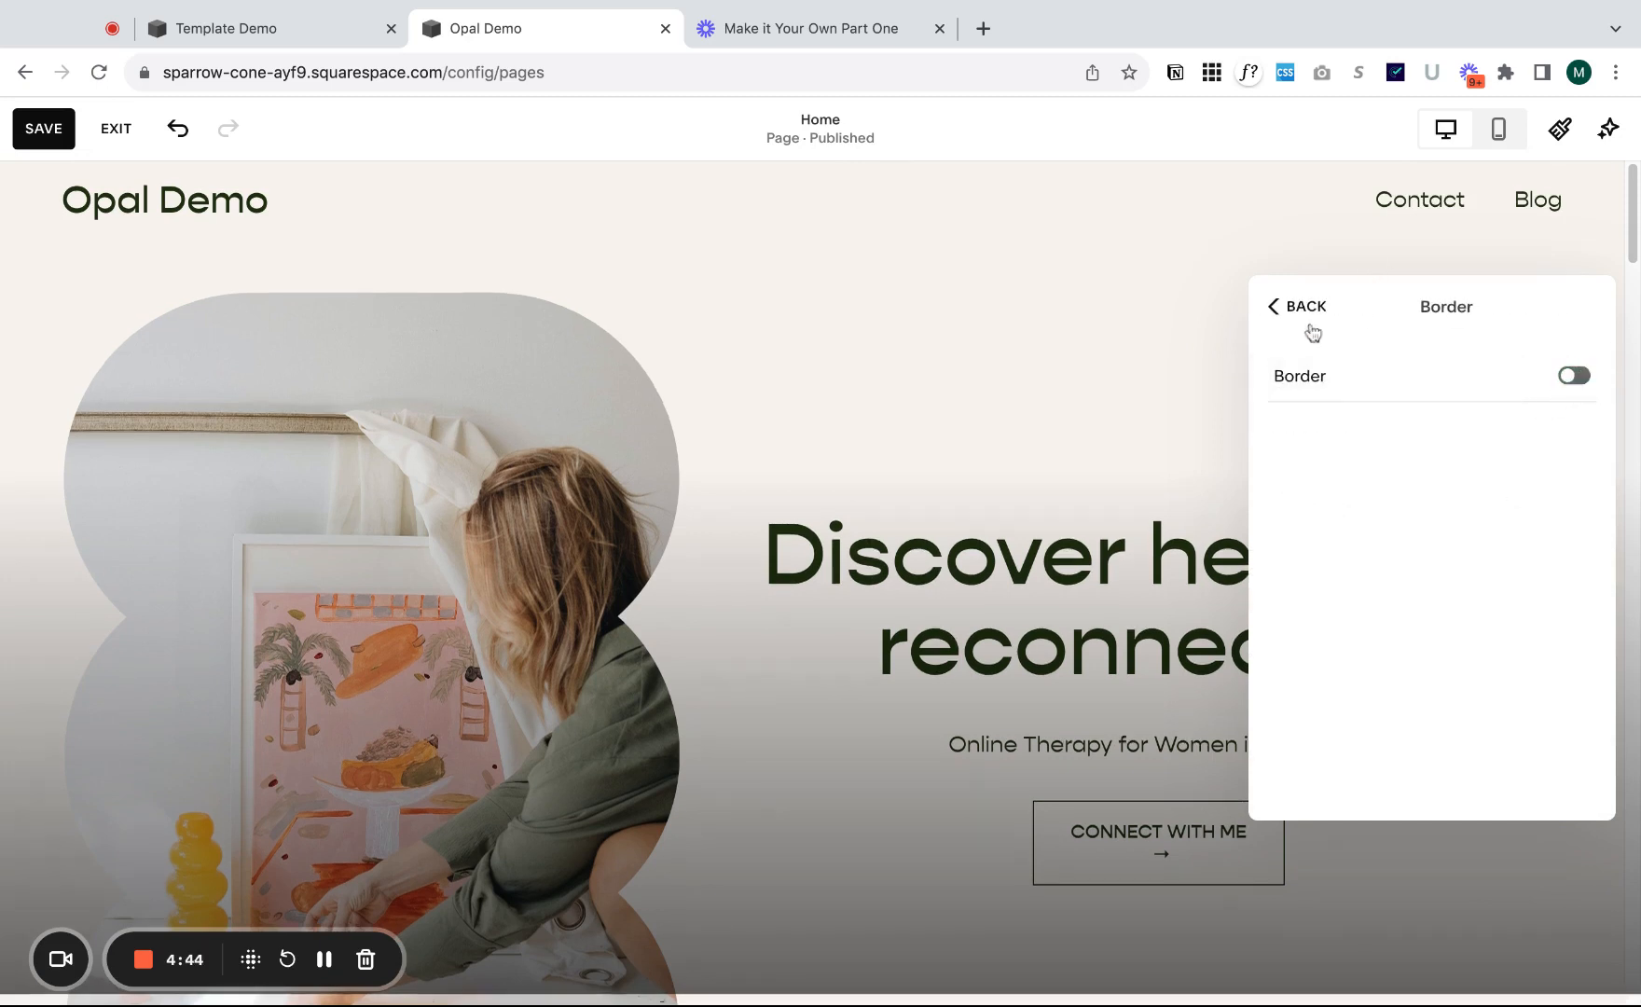
pyautogui.click(1288, 307)
pyautogui.click(1196, 363)
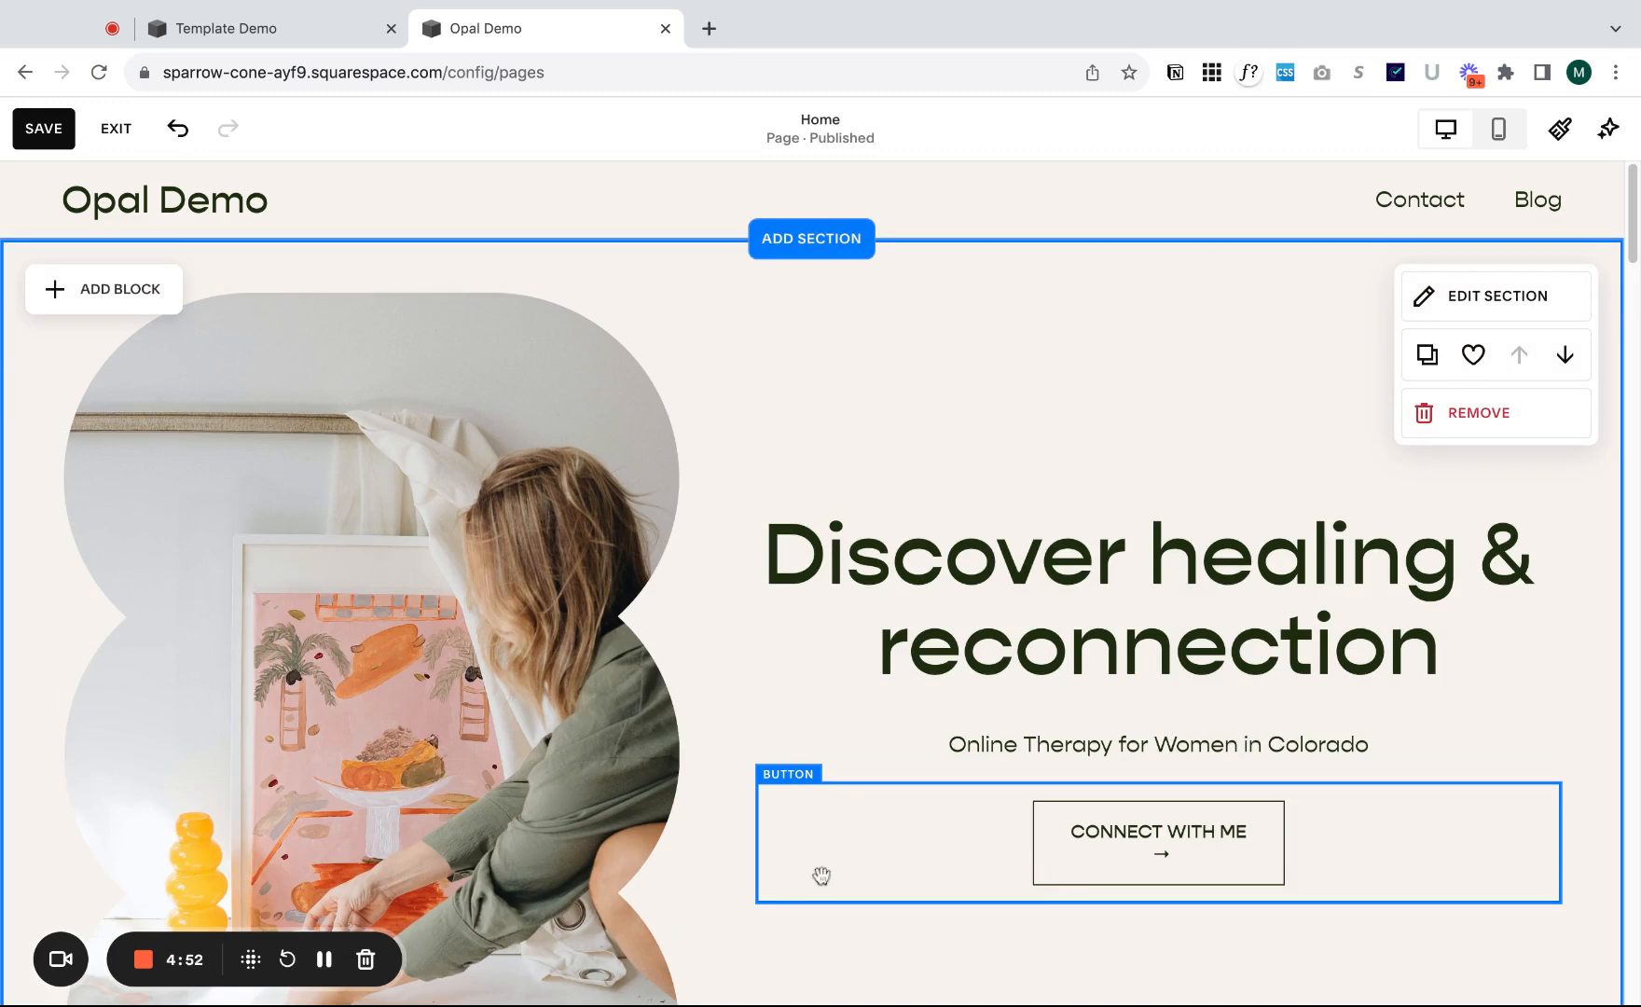
# - Move the "Here's what I can offer" section up to sit directly below the "Reclaim your power" section
pyautogui.scroll(-10, 820, 869)
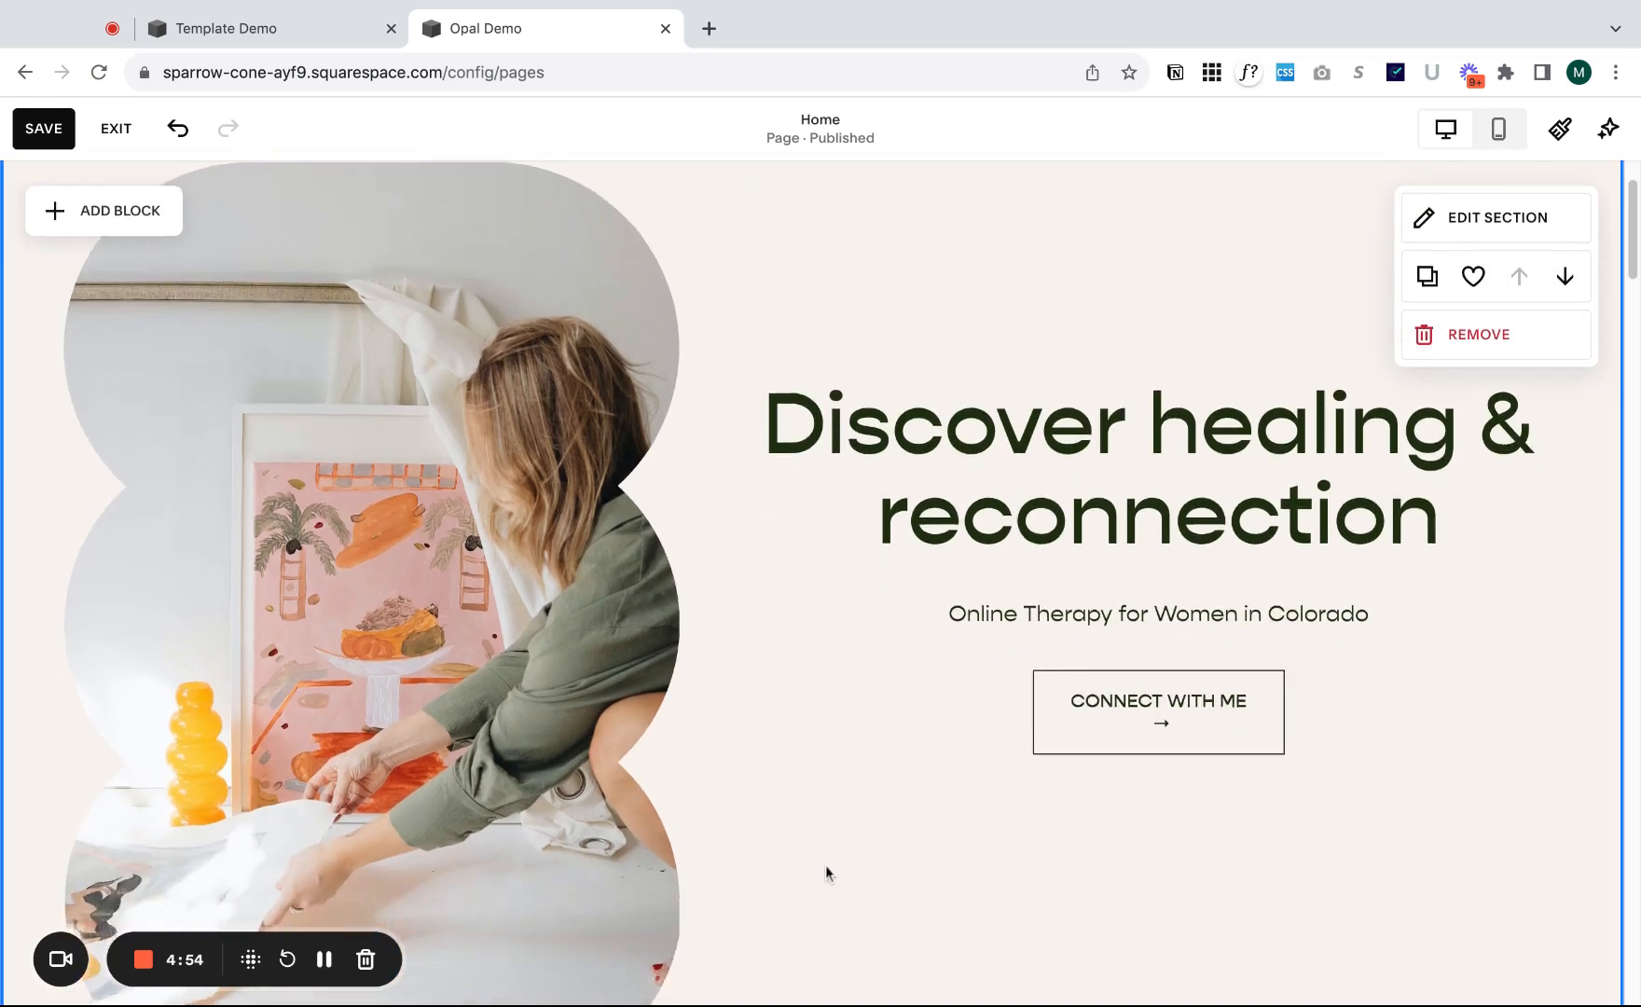
pyautogui.scroll(-2, 826, 871)
pyautogui.scroll(1, 858, 821)
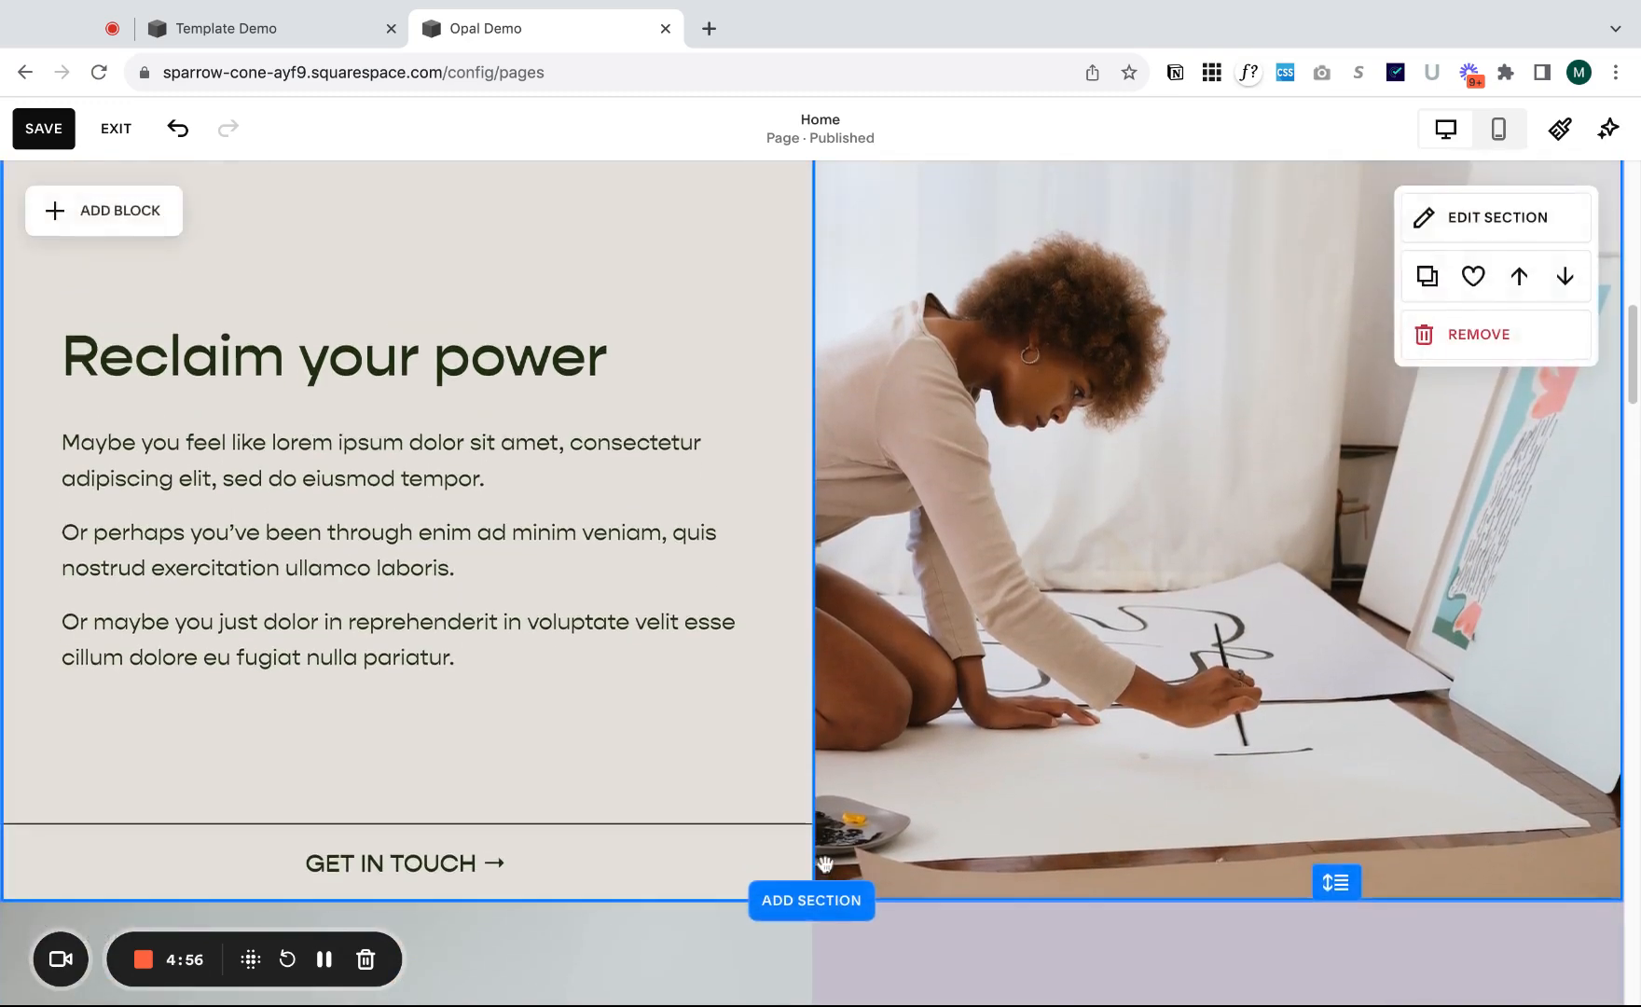
pyautogui.scroll(-8, 954, 664)
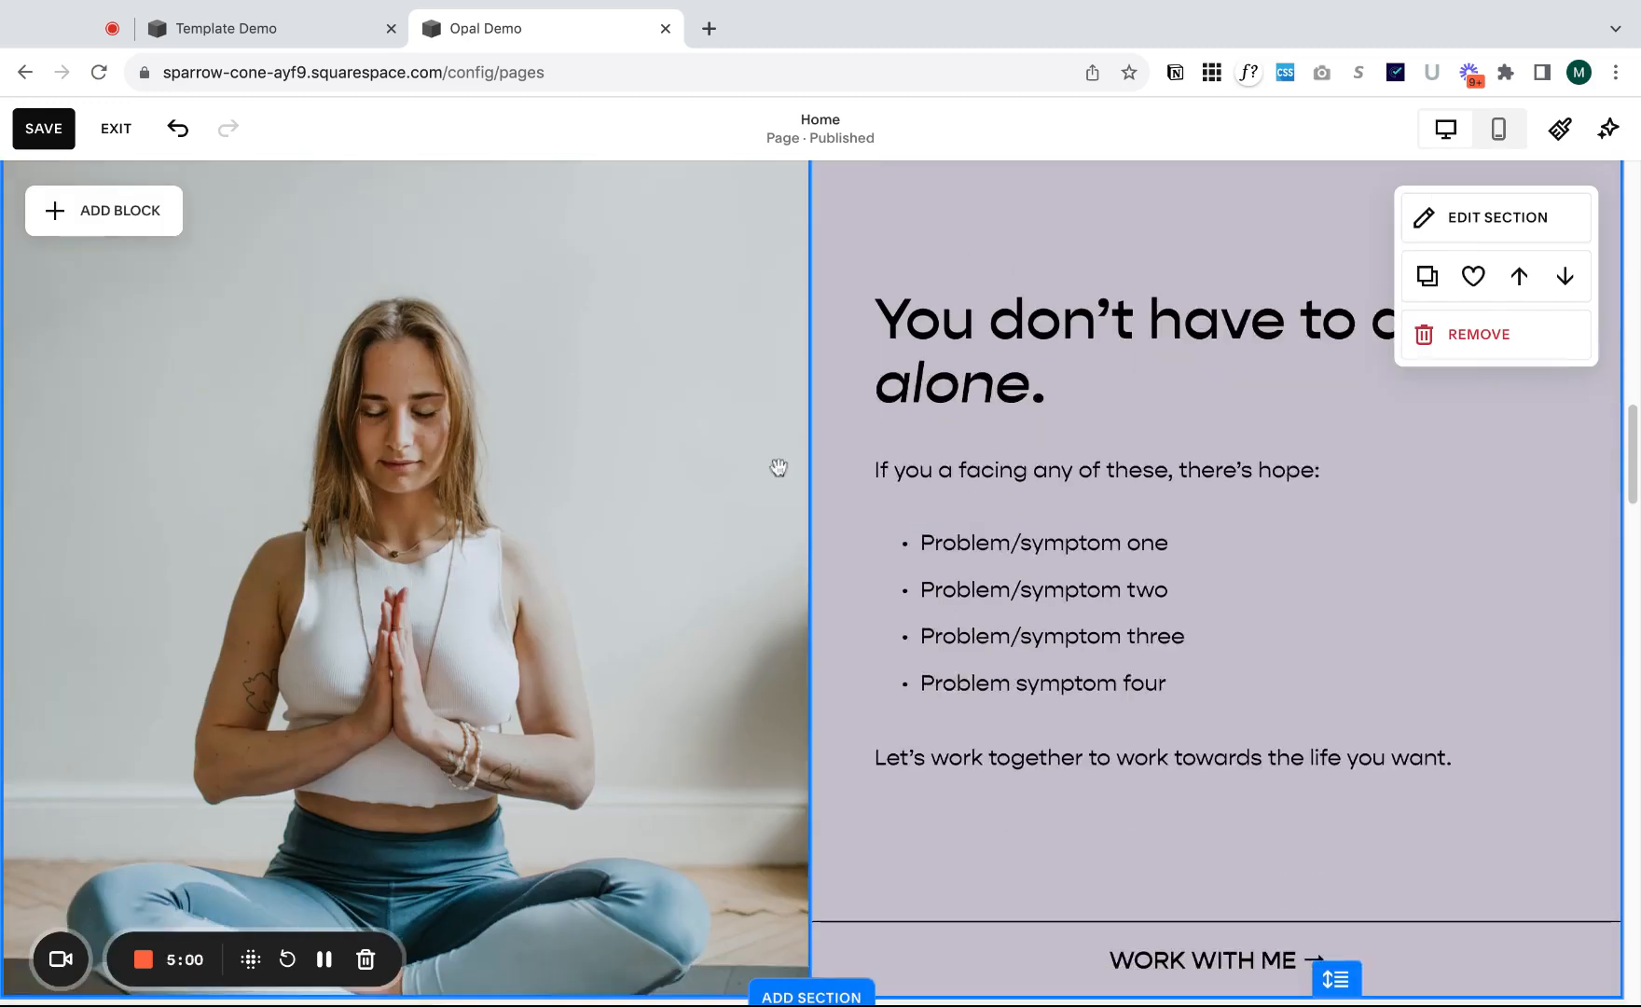
pyautogui.scroll(-9, 797, 556)
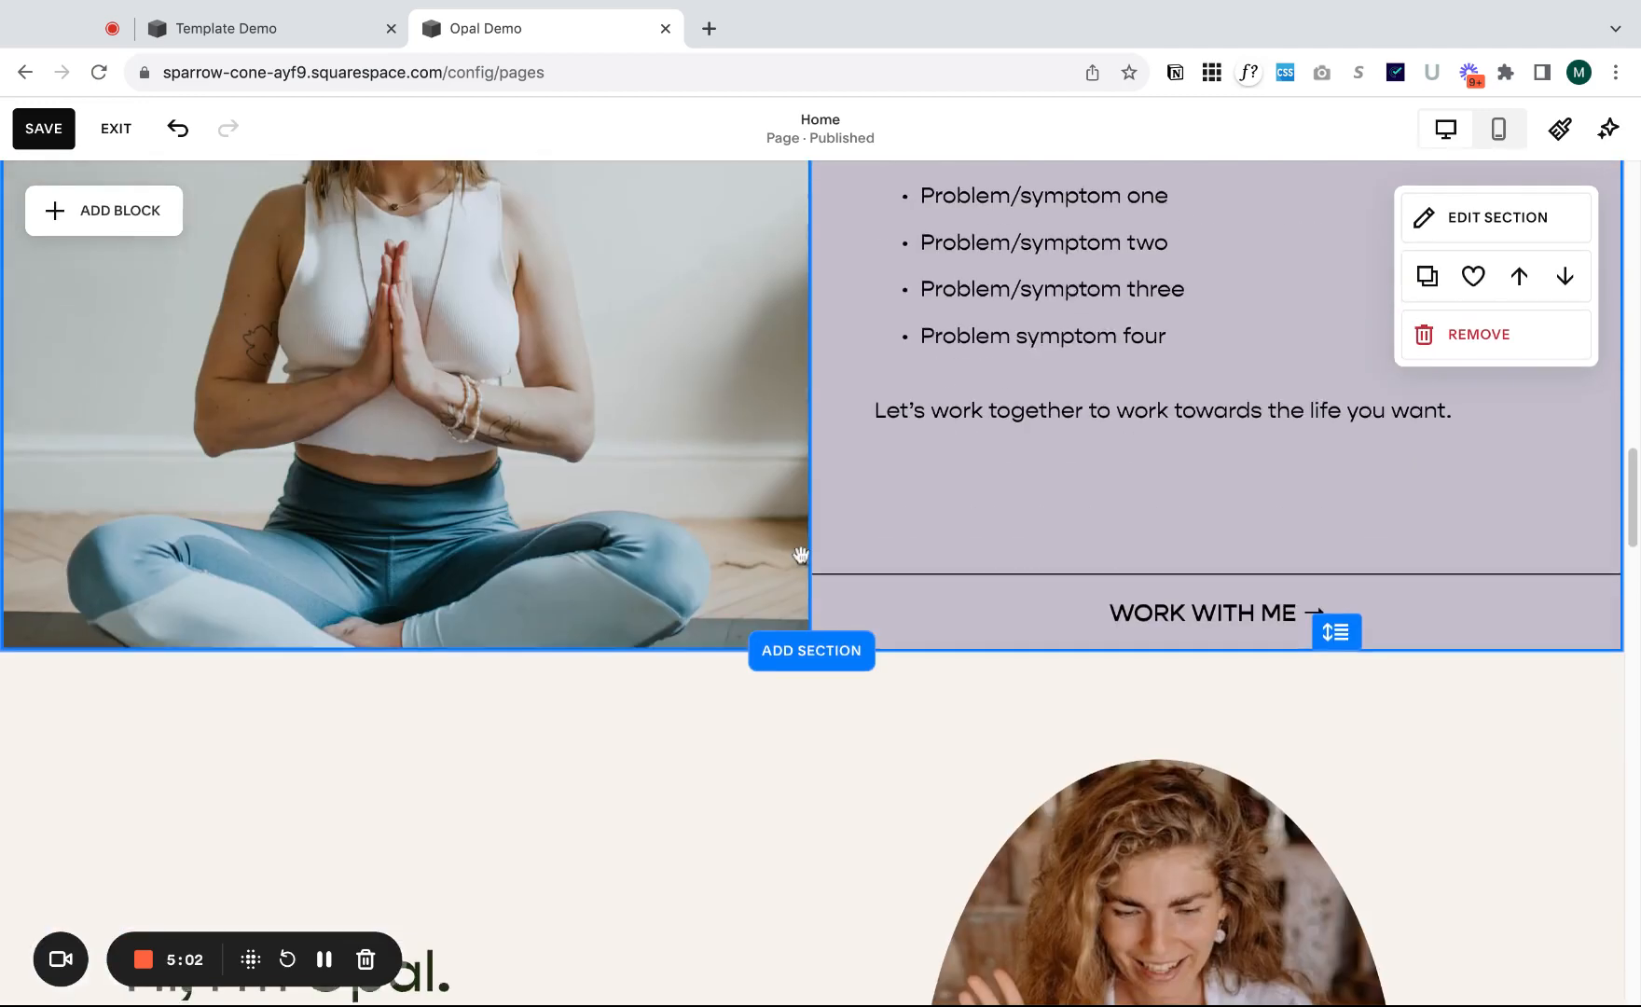
pyautogui.scroll(-10, 796, 557)
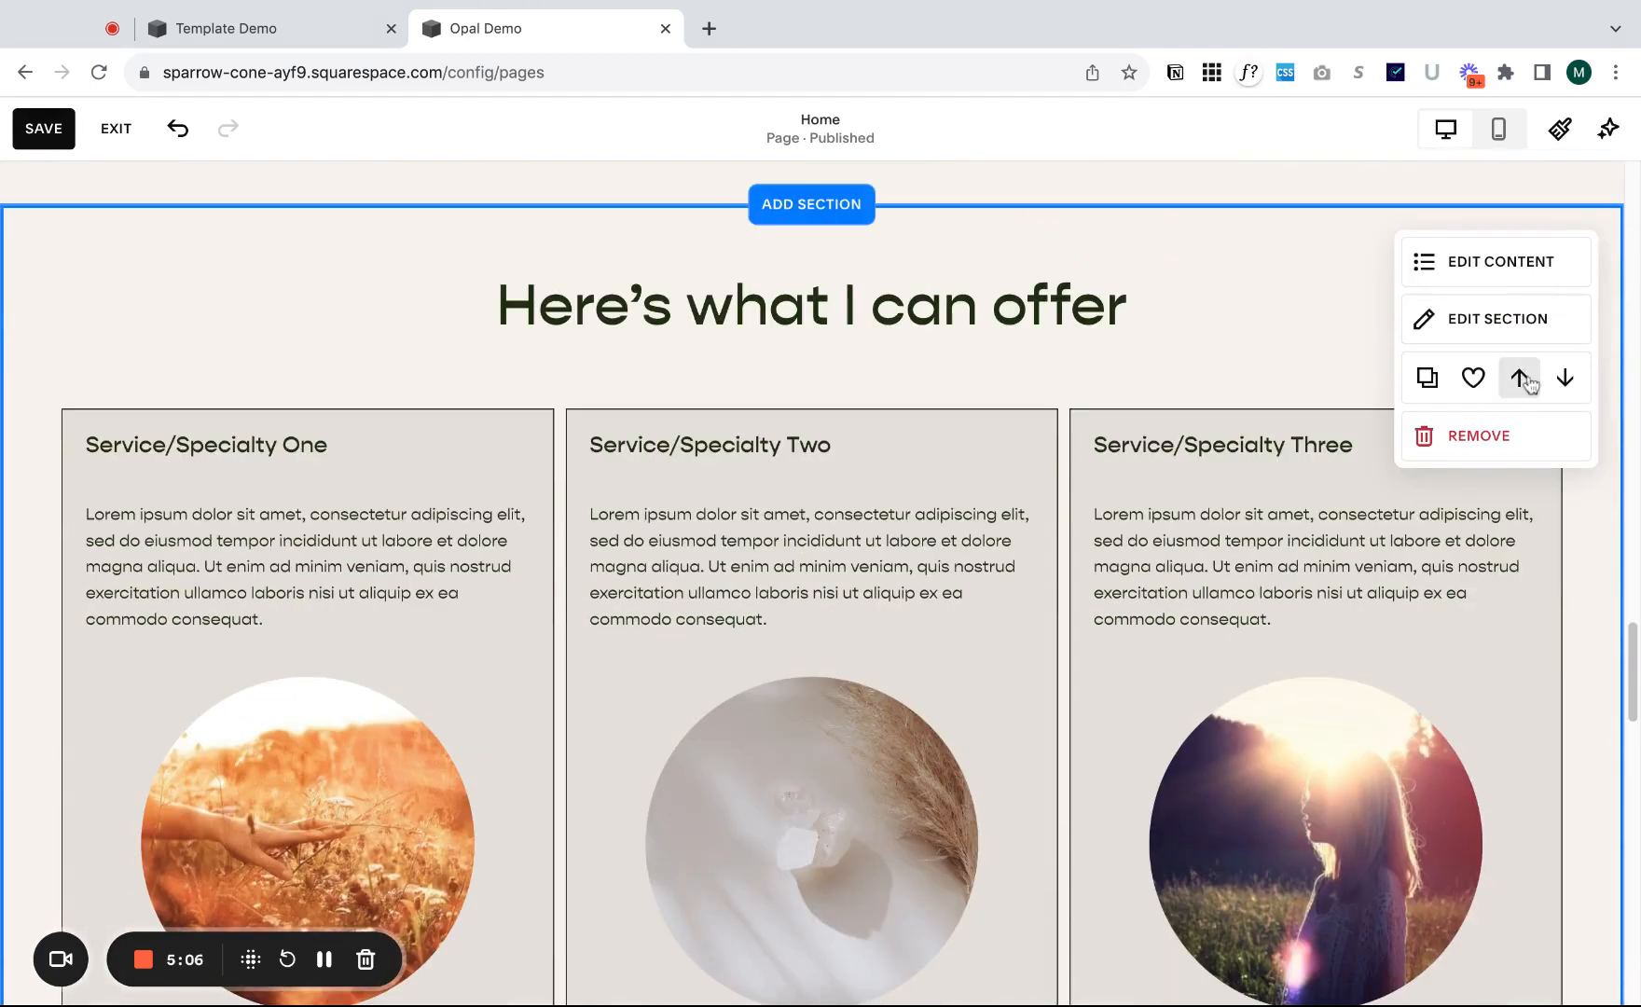
pyautogui.click(1520, 378)
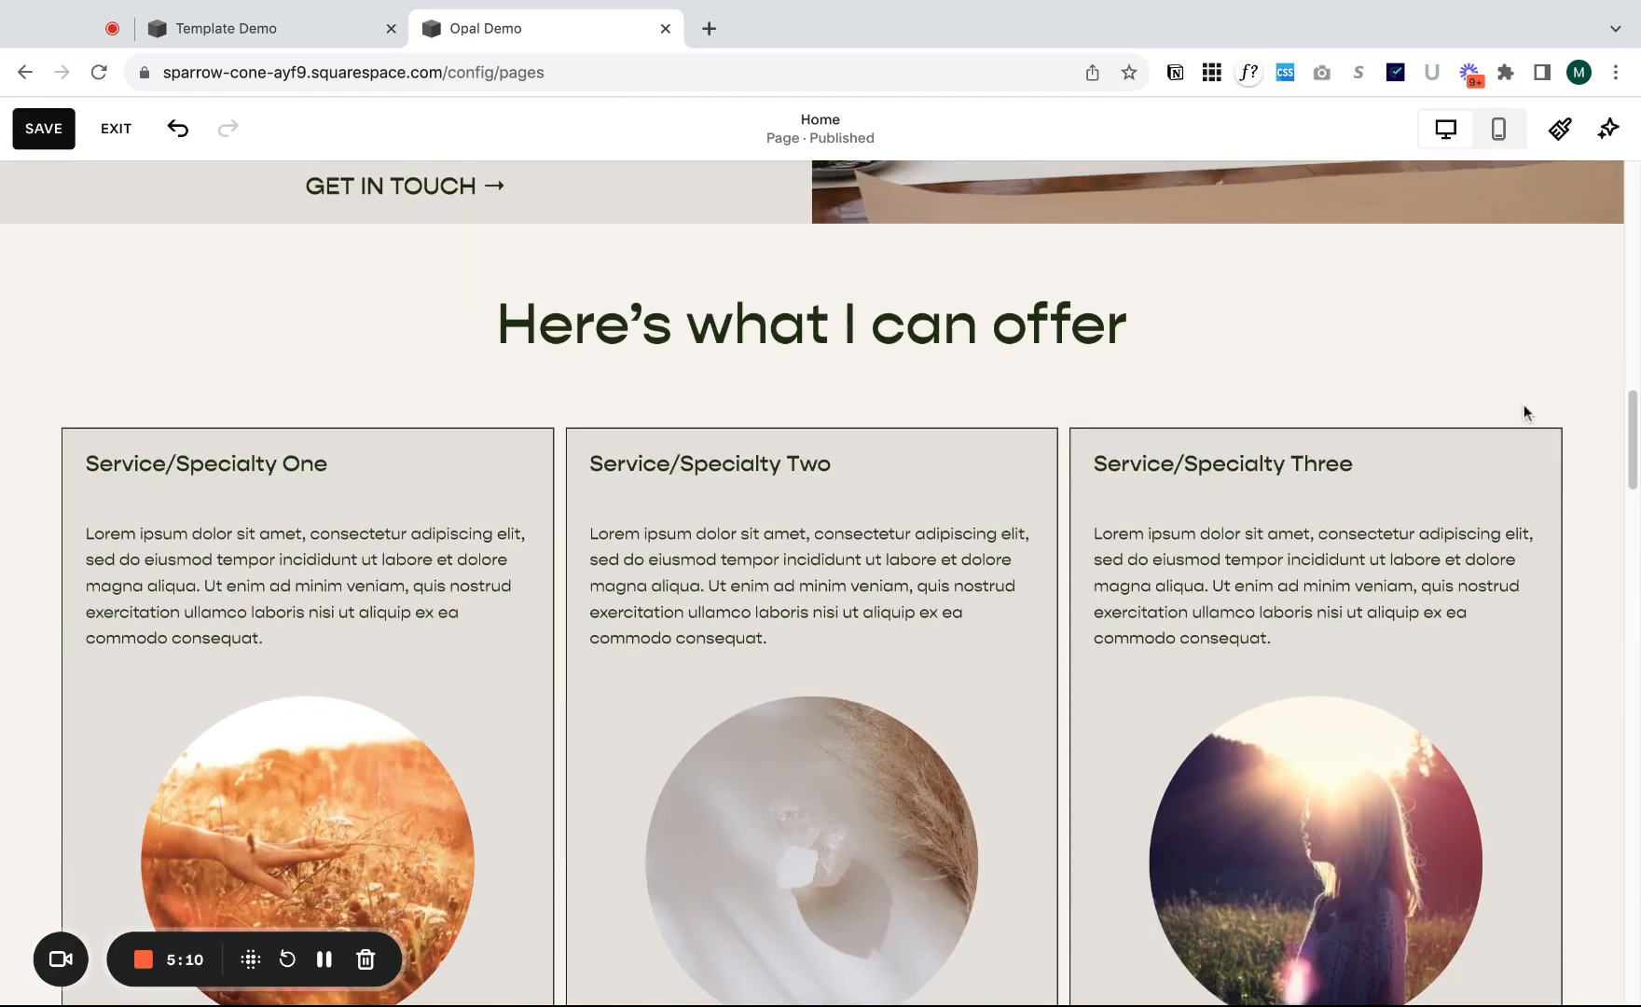
pyautogui.click(1517, 395)
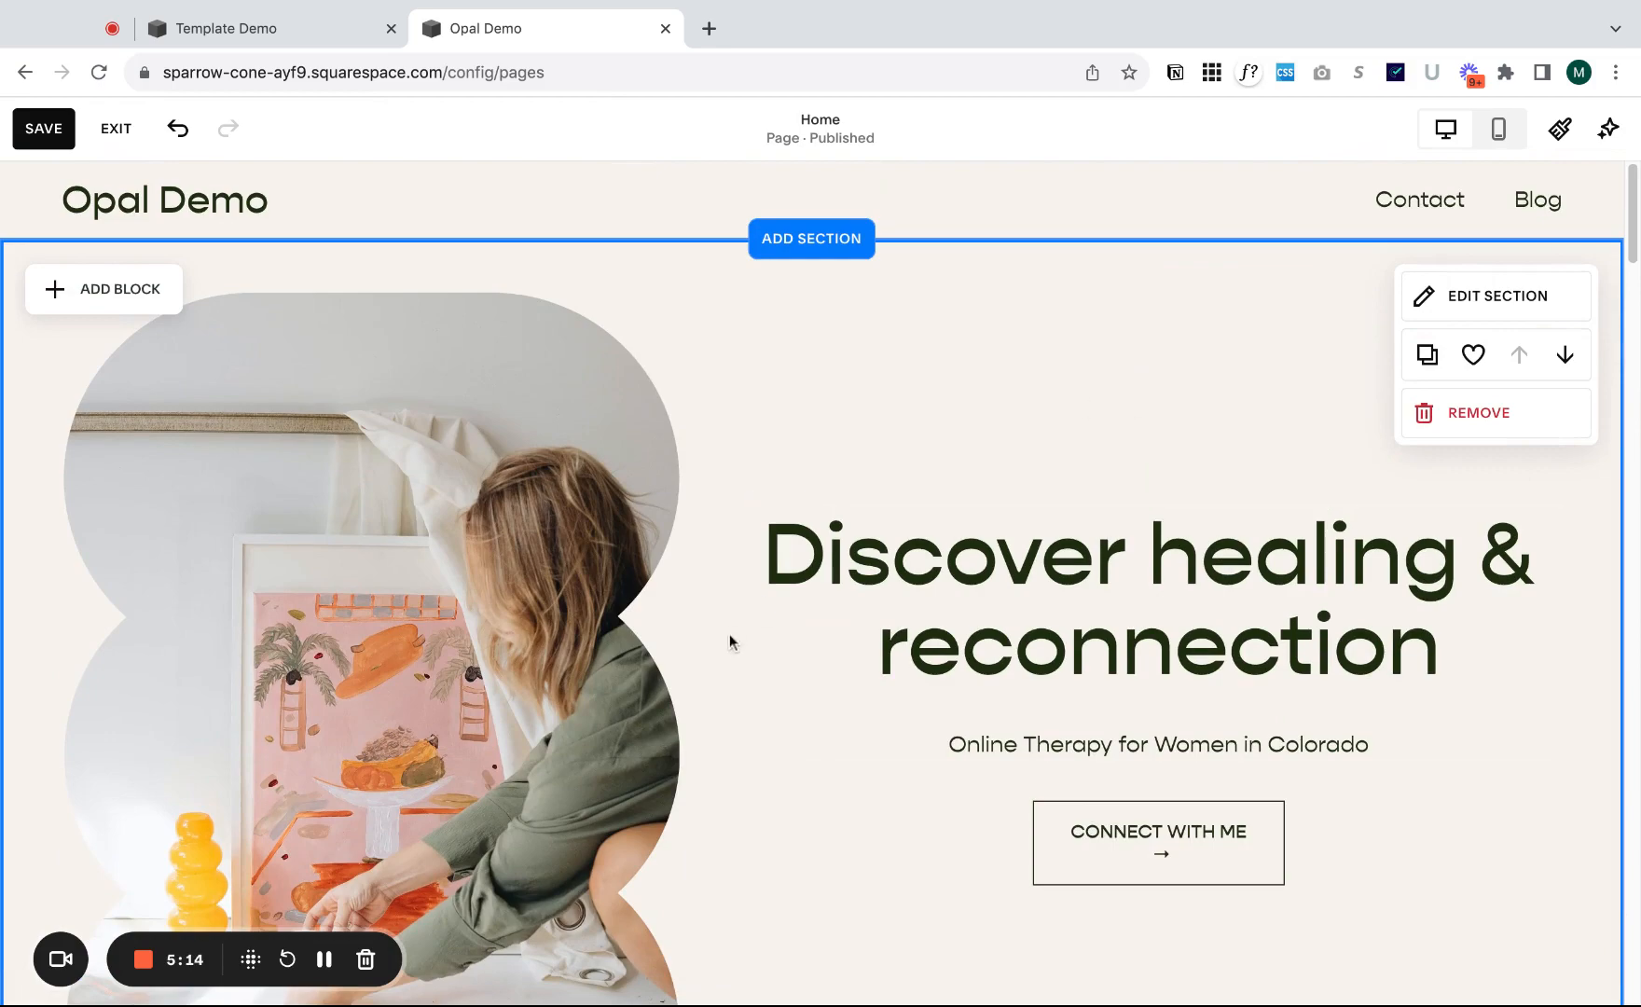
pyautogui.scroll(-10, 732, 652)
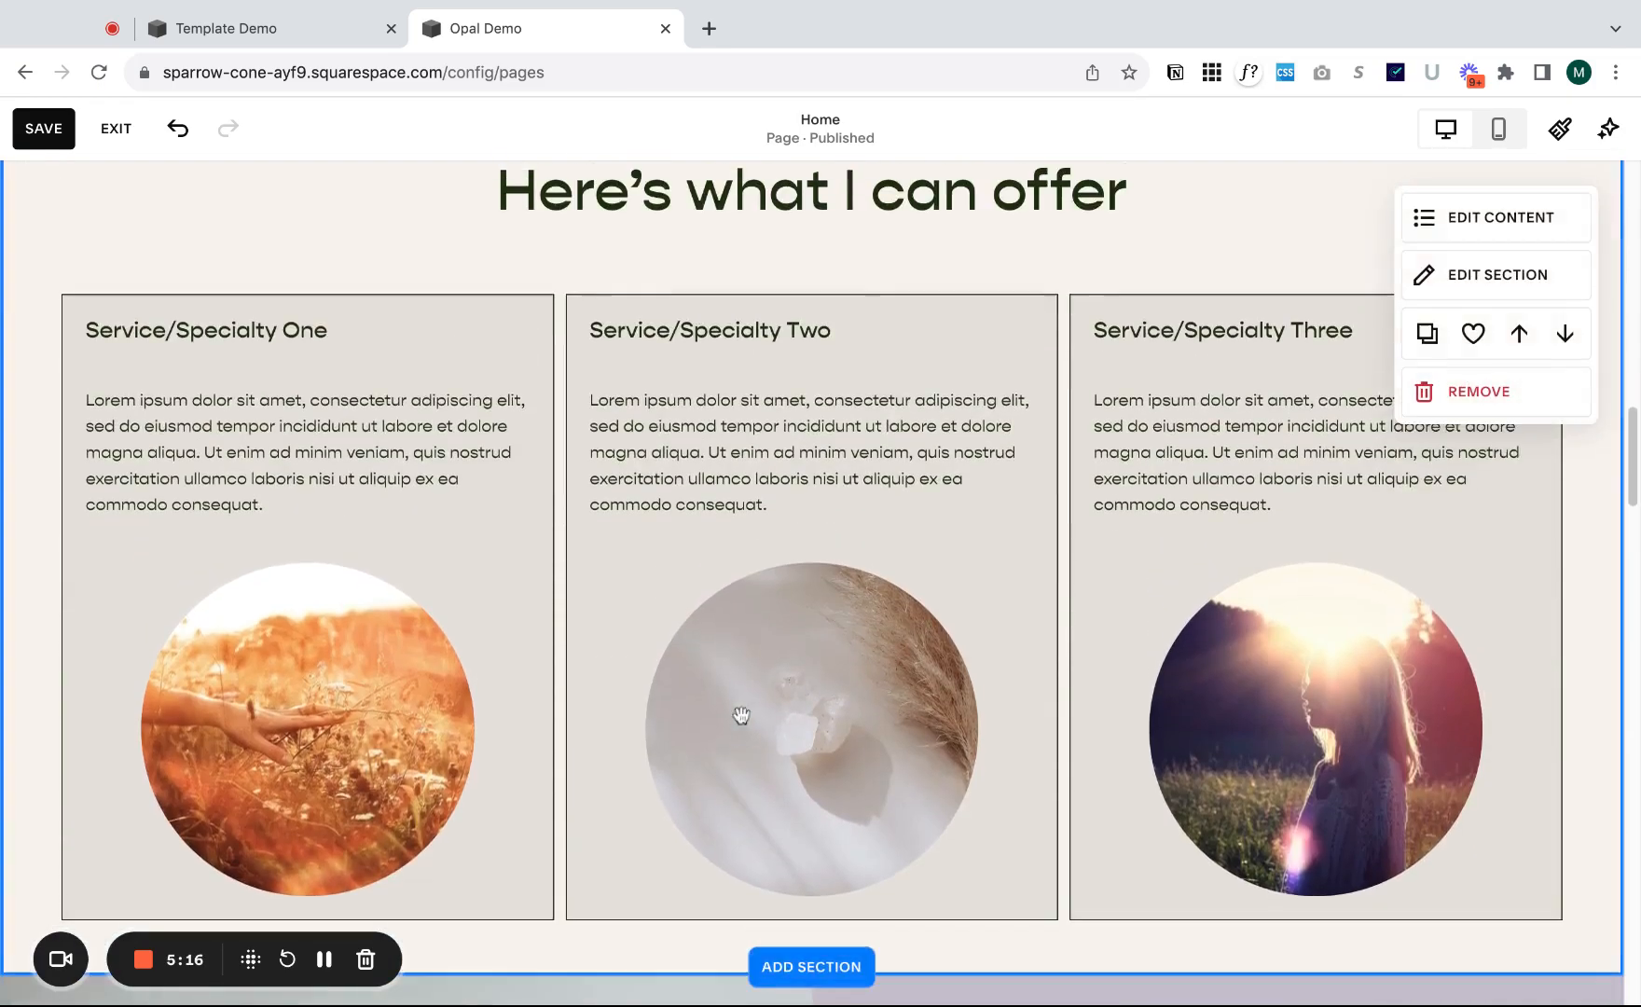
pyautogui.scroll(3, 808, 543)
pyautogui.tripleClick(496, 421)
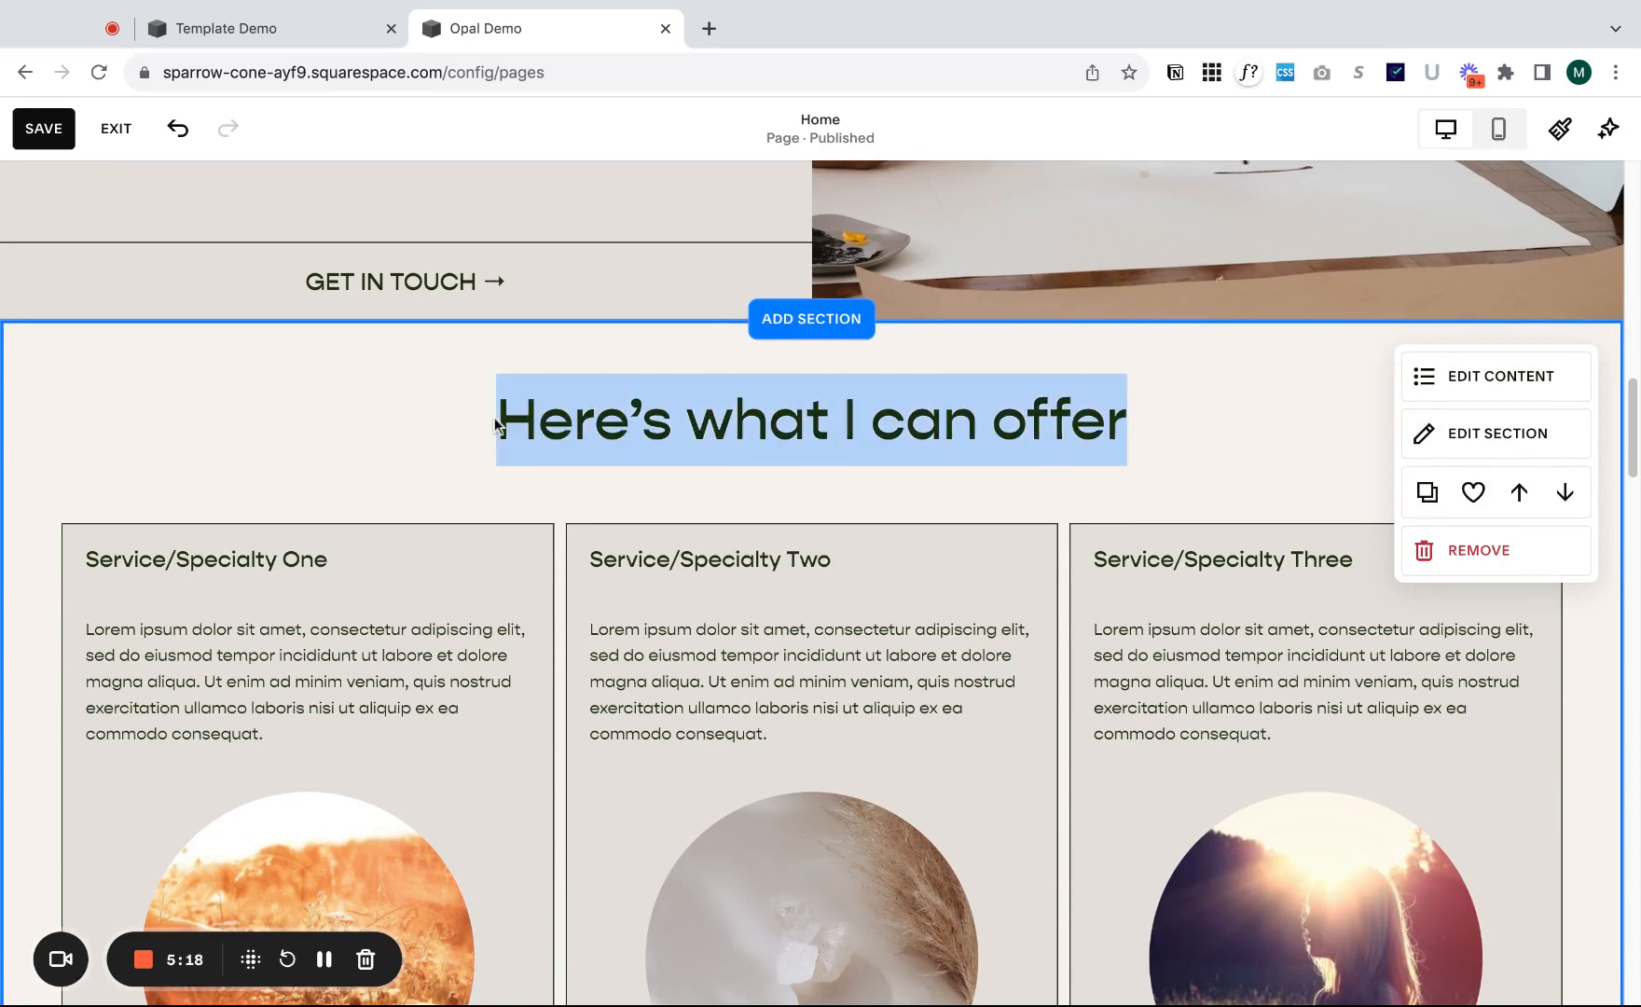
pyautogui.click(1234, 438)
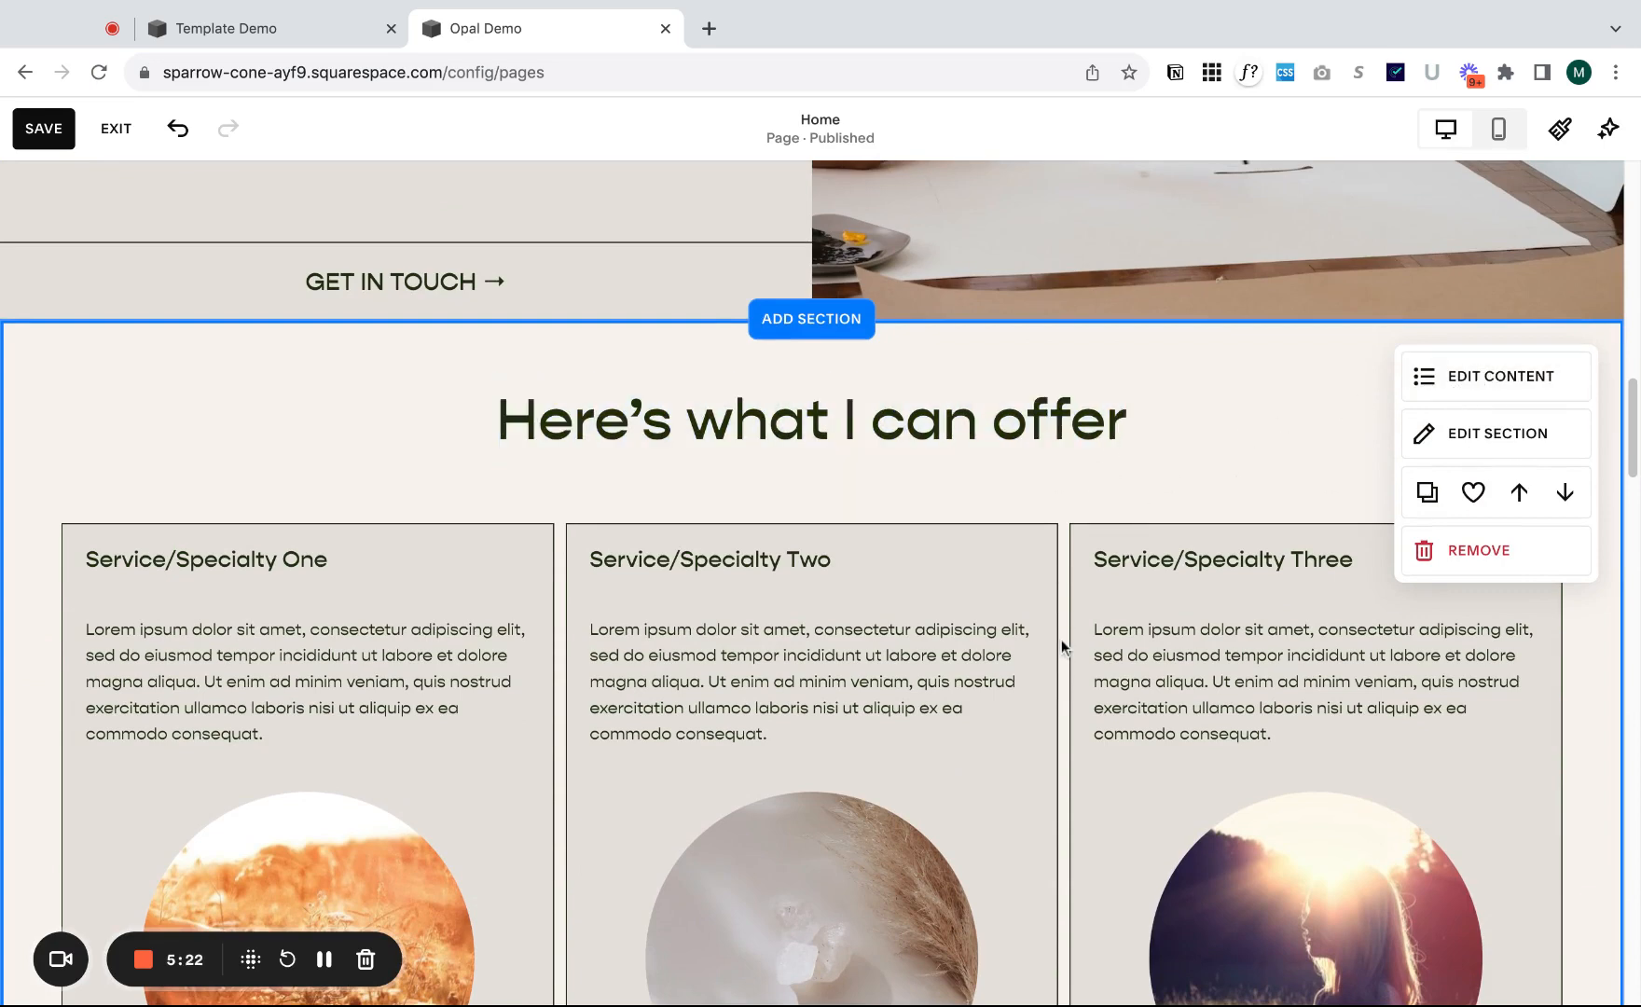
# - Change the large portrait in the "Hi, I'm Opal." section to the 2:3 shape made of three stacked rounded lobes
pyautogui.scroll(-15, 1061, 644)
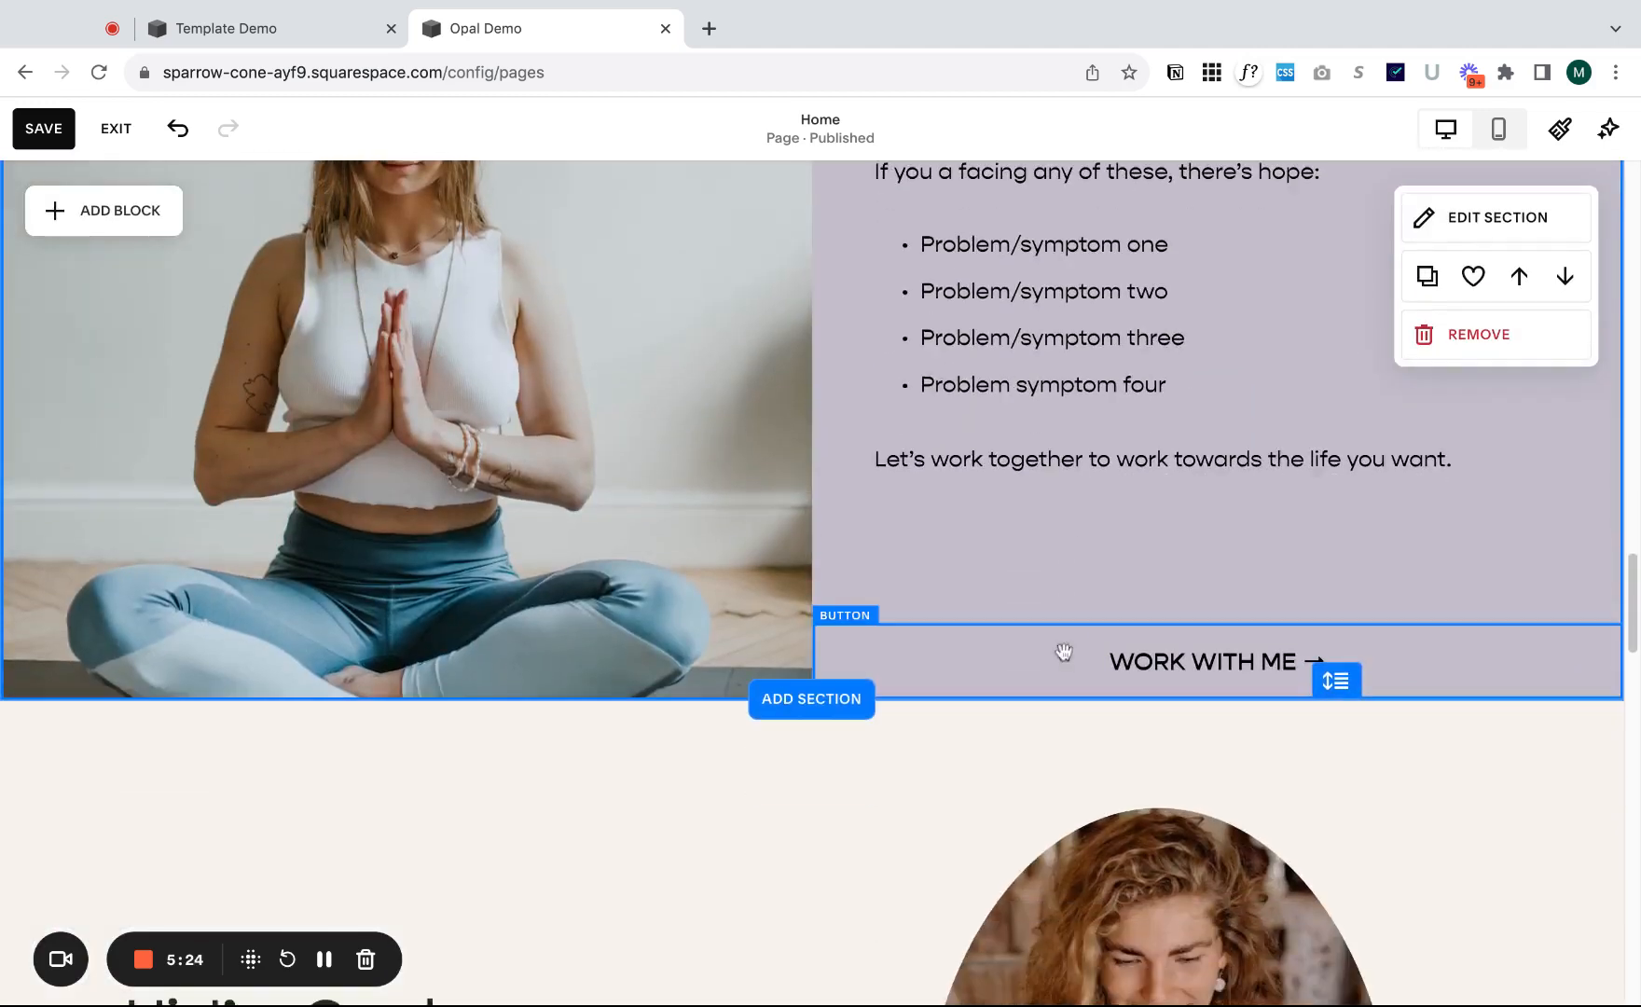
pyautogui.scroll(-5, 1063, 651)
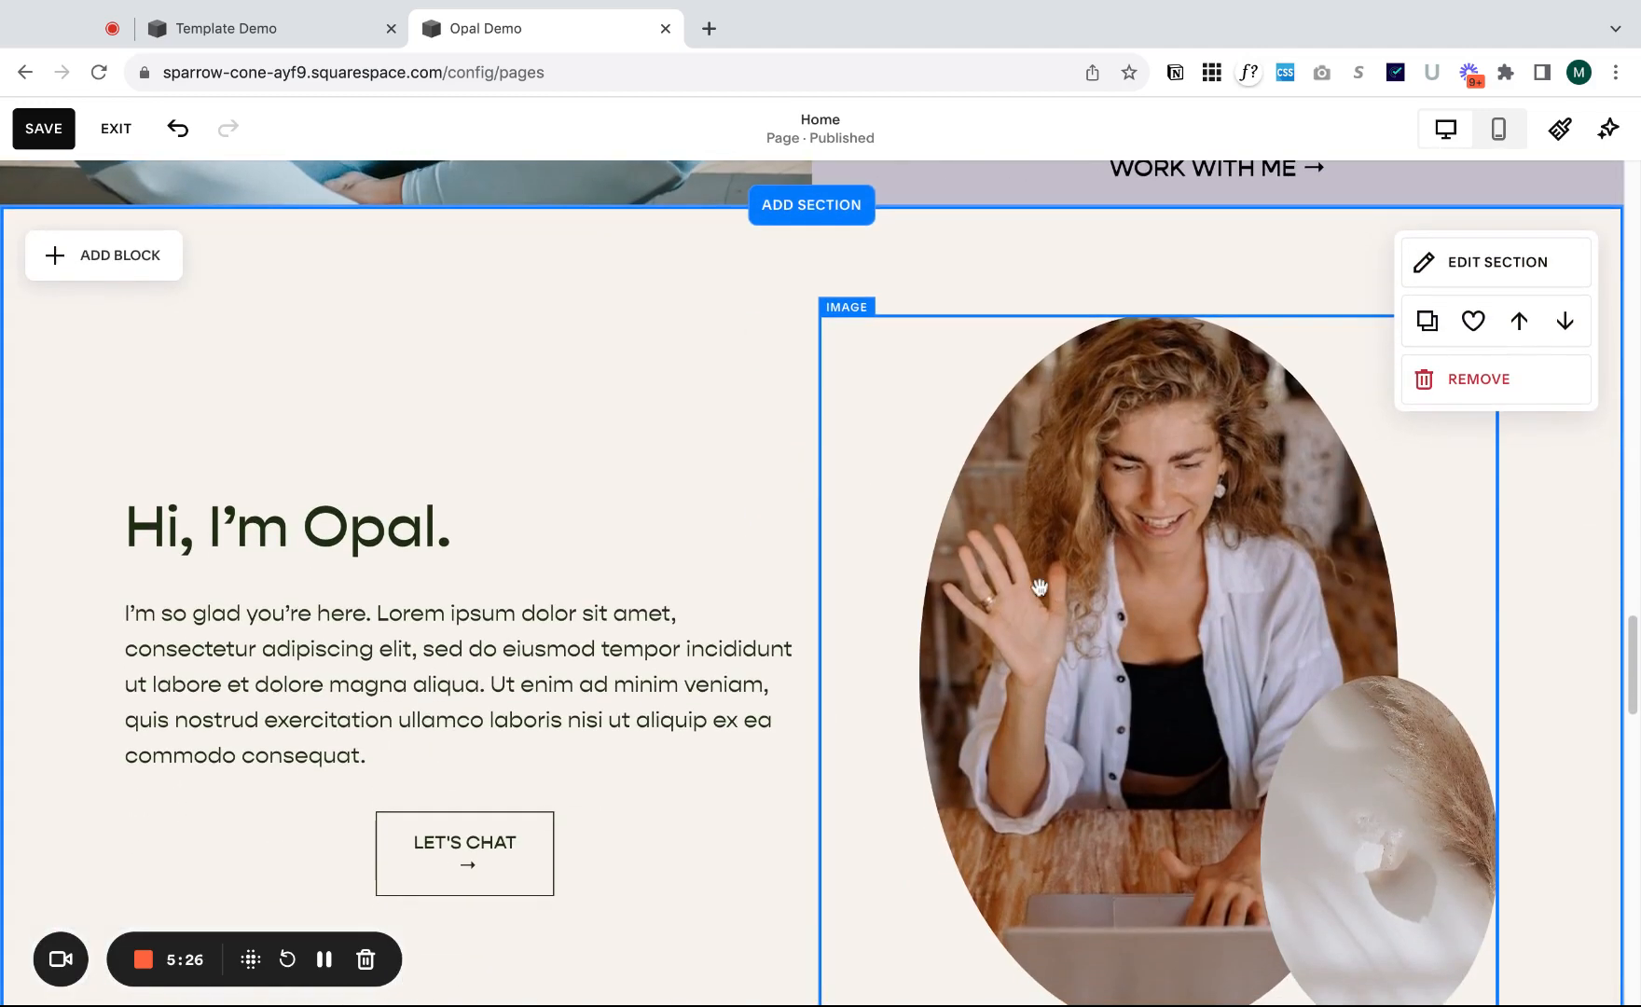
pyautogui.scroll(-1, 1039, 588)
pyautogui.click(1066, 575)
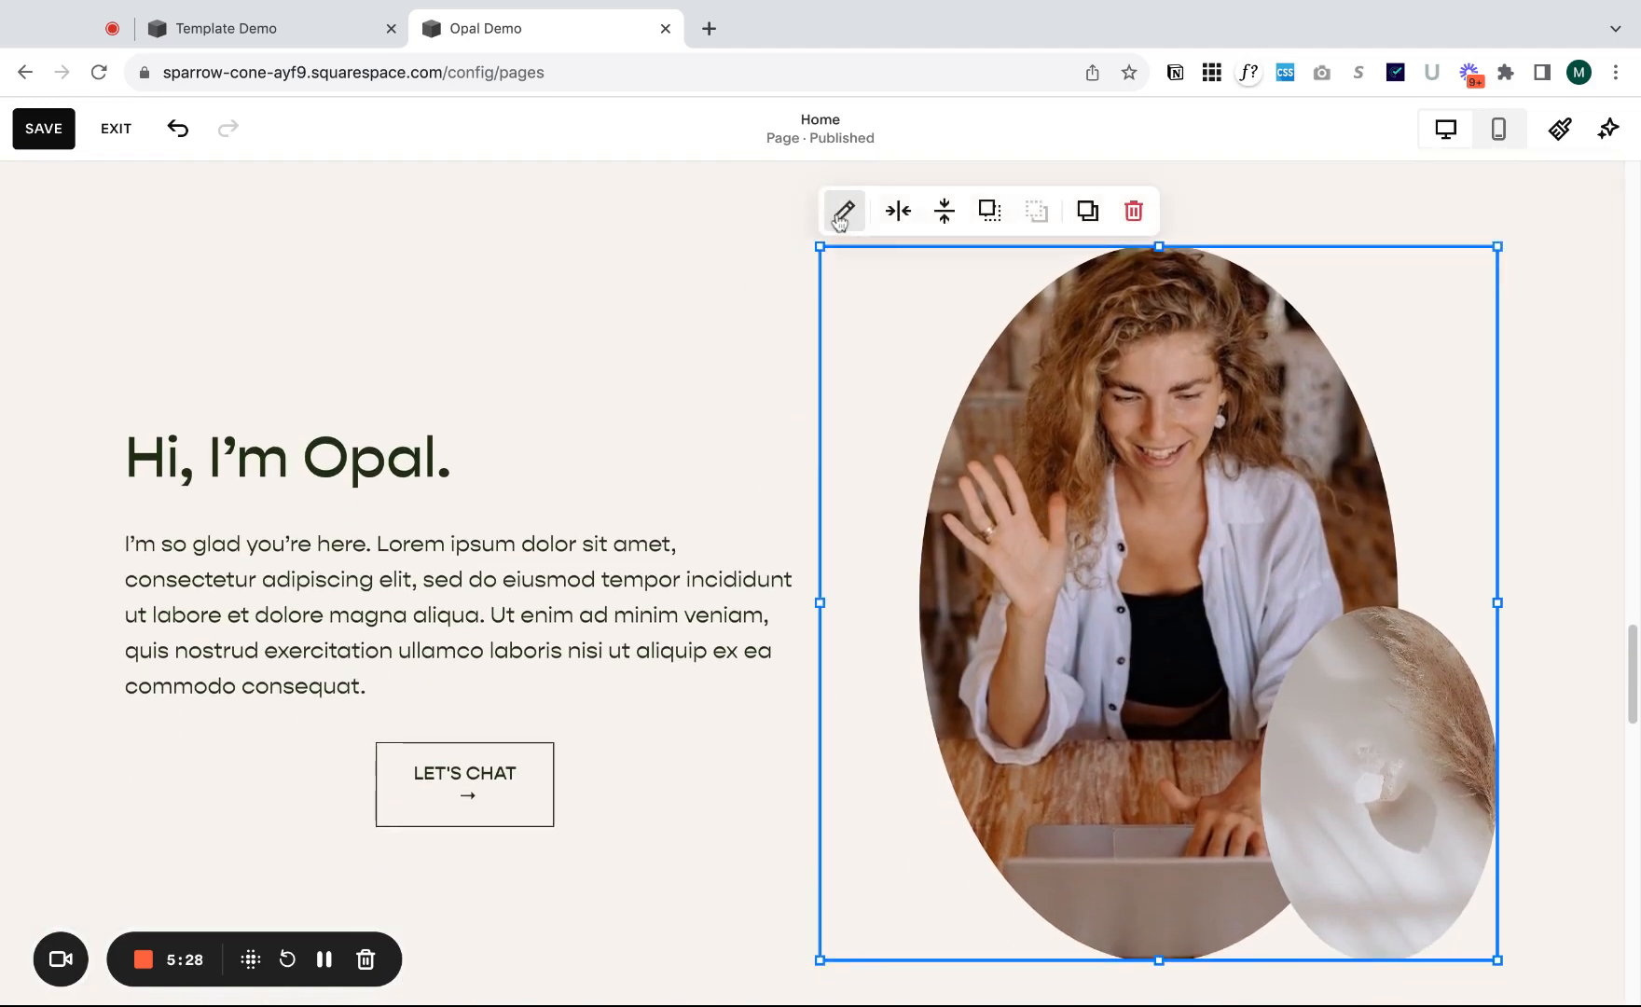
pyautogui.click(841, 215)
pyautogui.click(1398, 290)
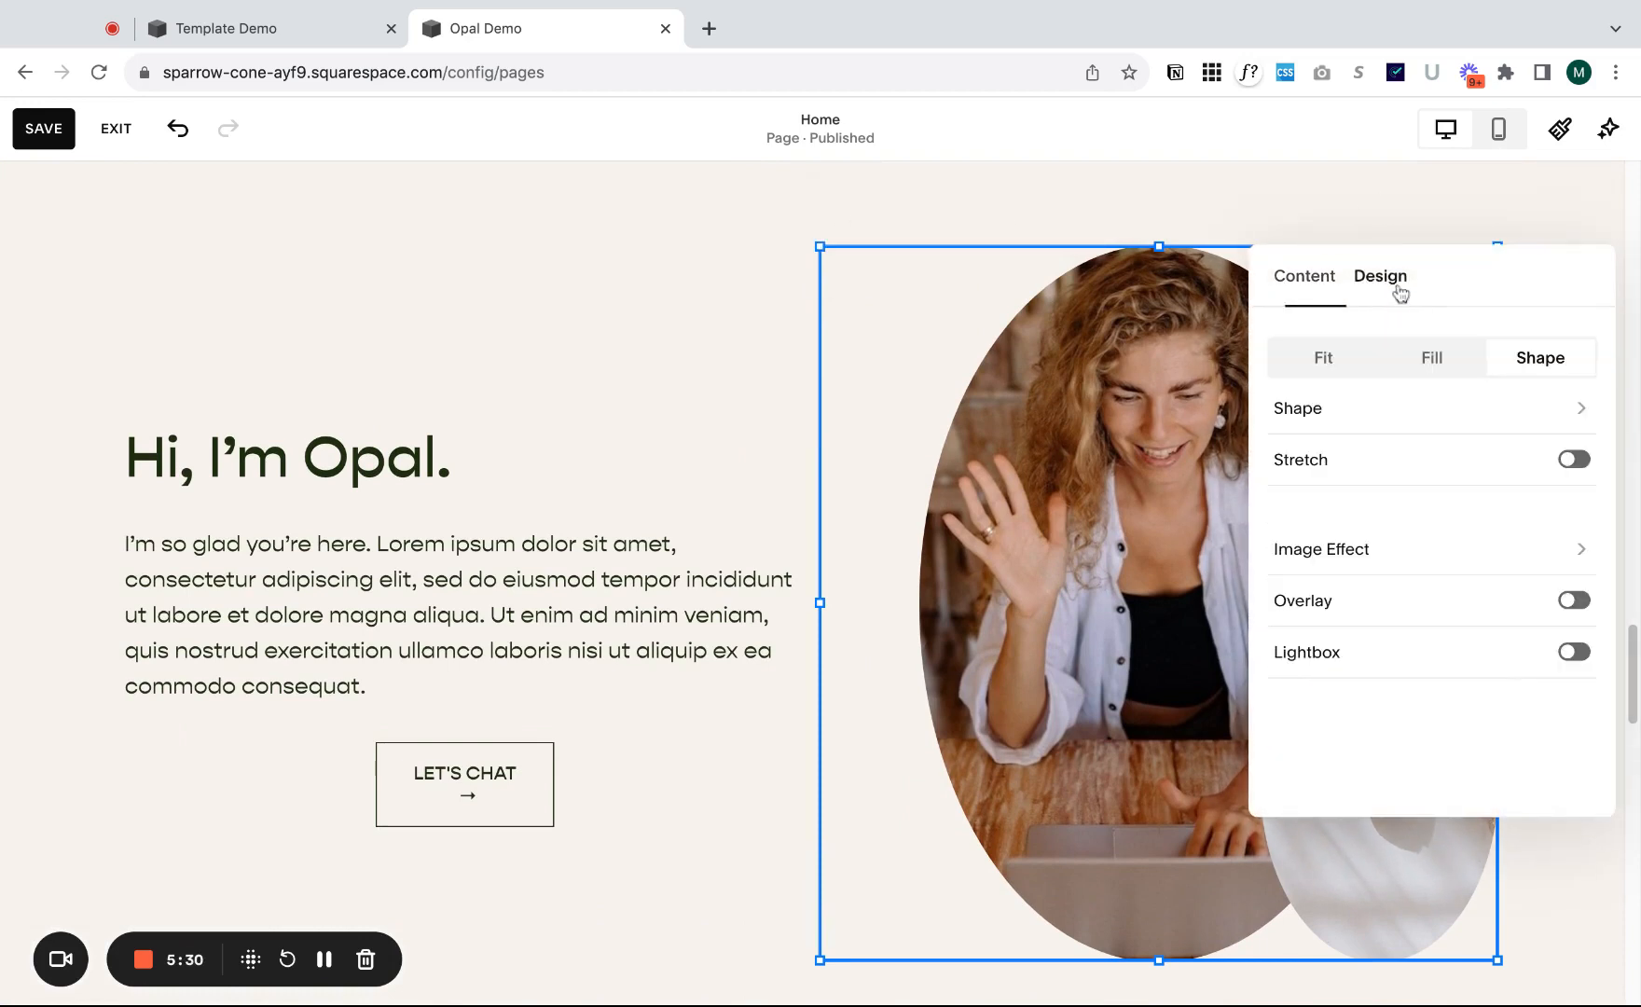
pyautogui.click(1334, 407)
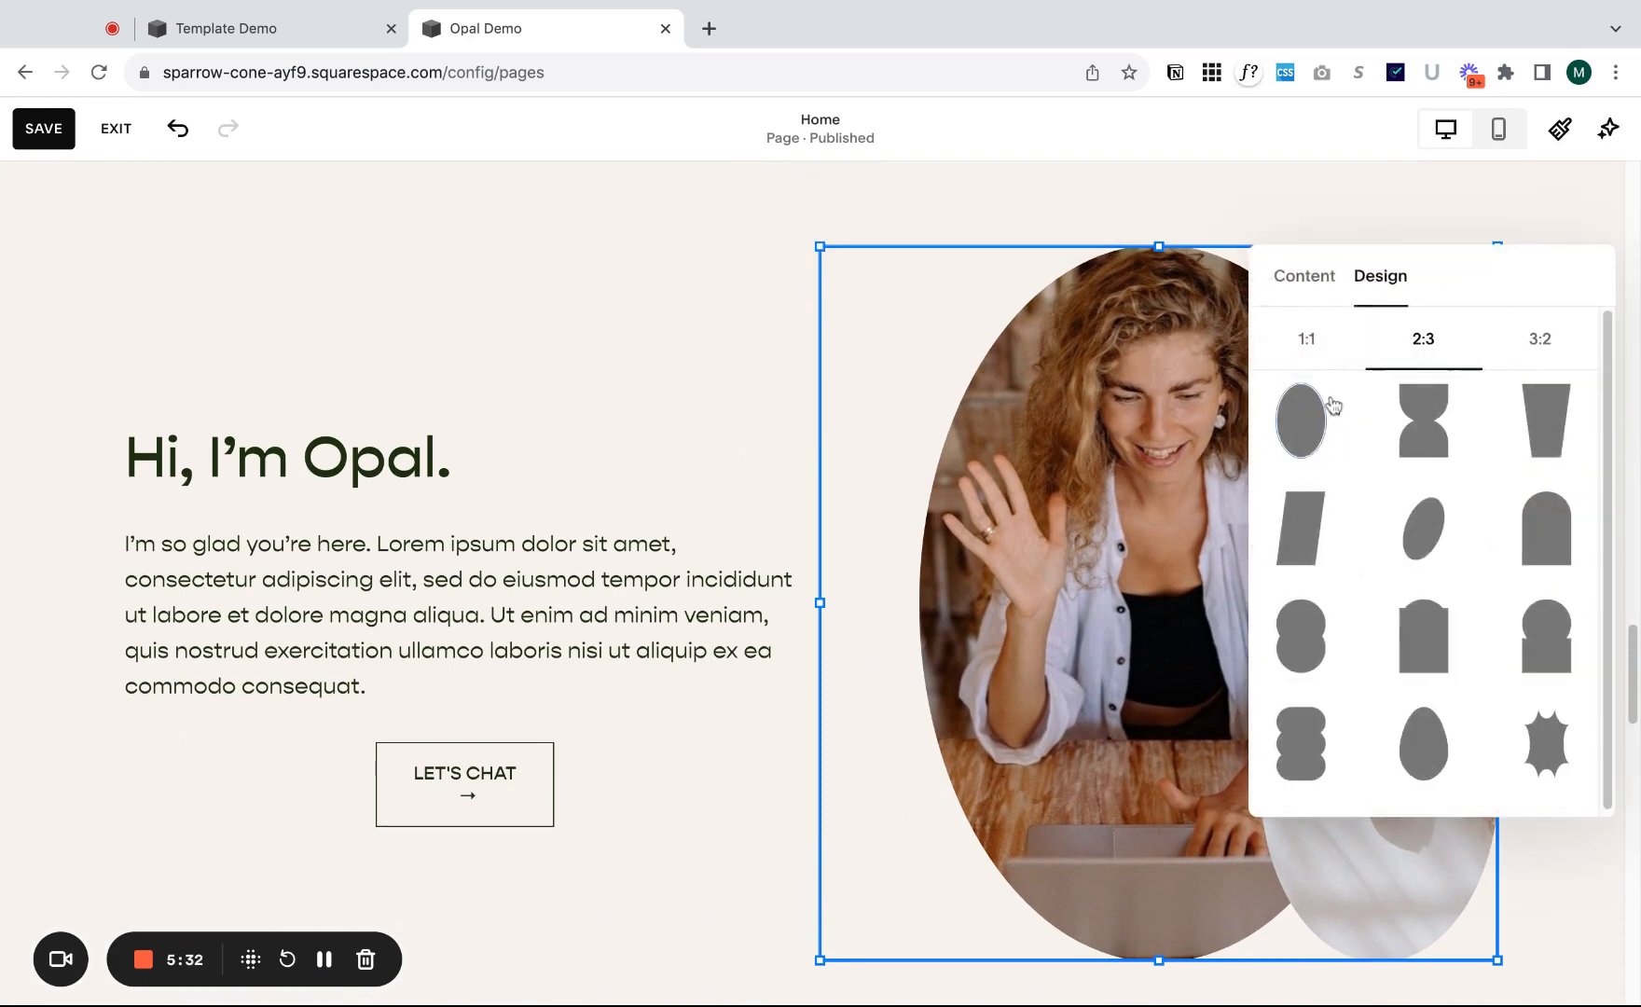
pyautogui.click(1302, 755)
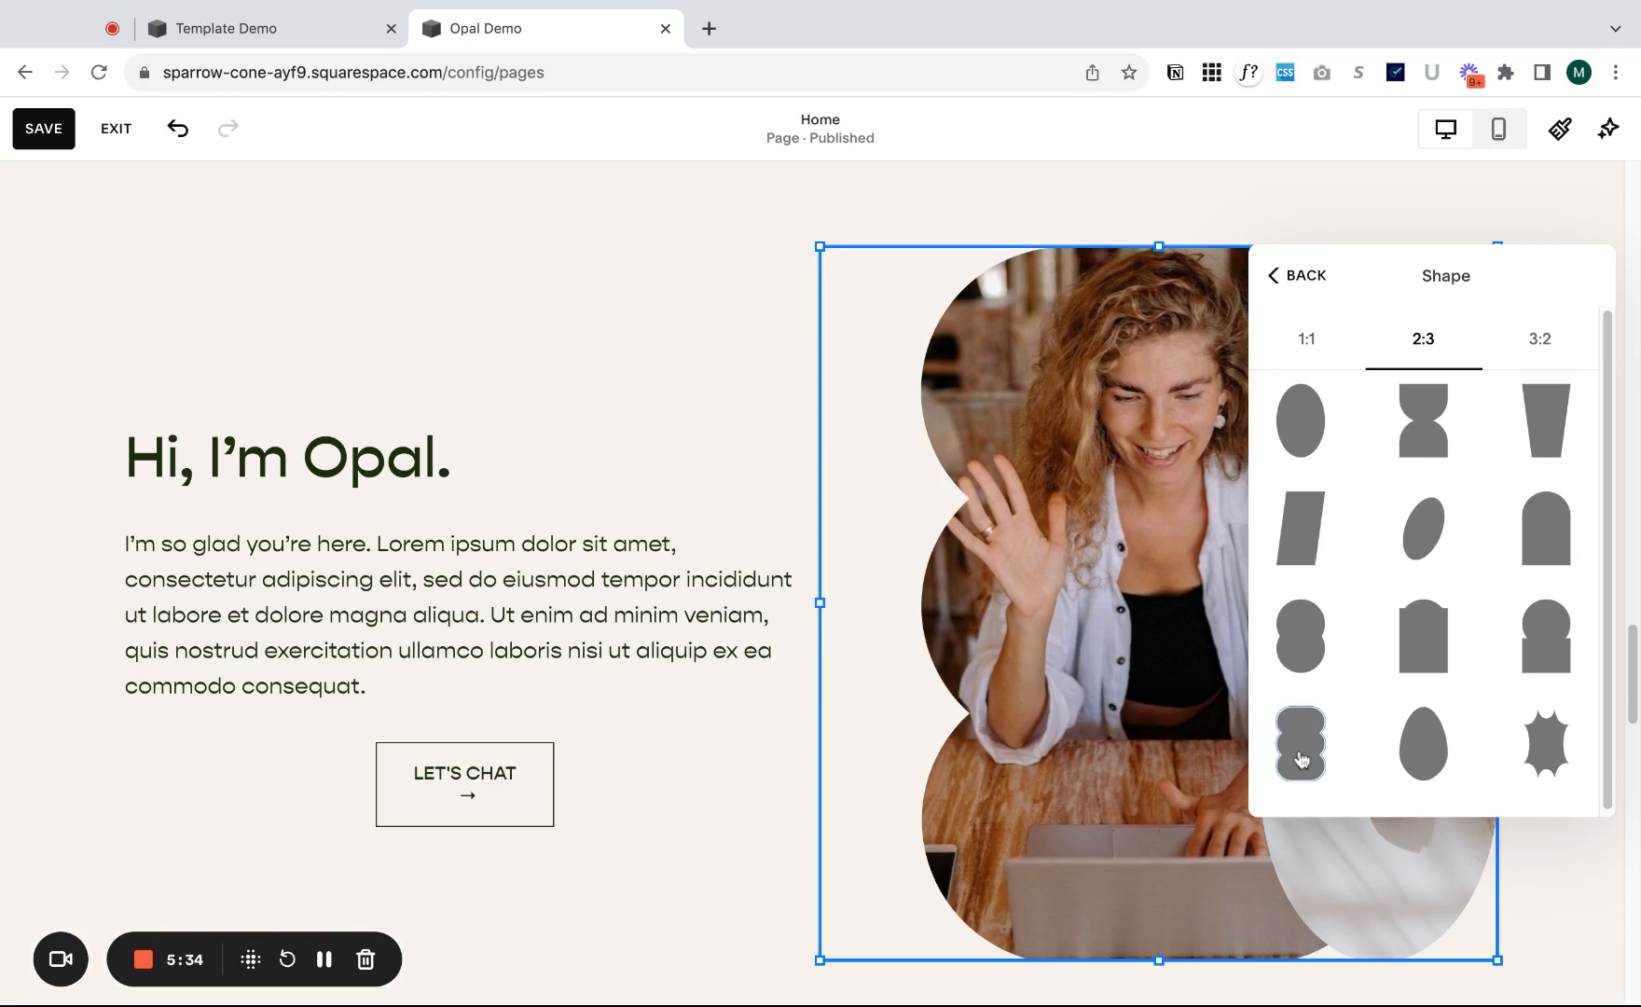
pyautogui.click(1279, 278)
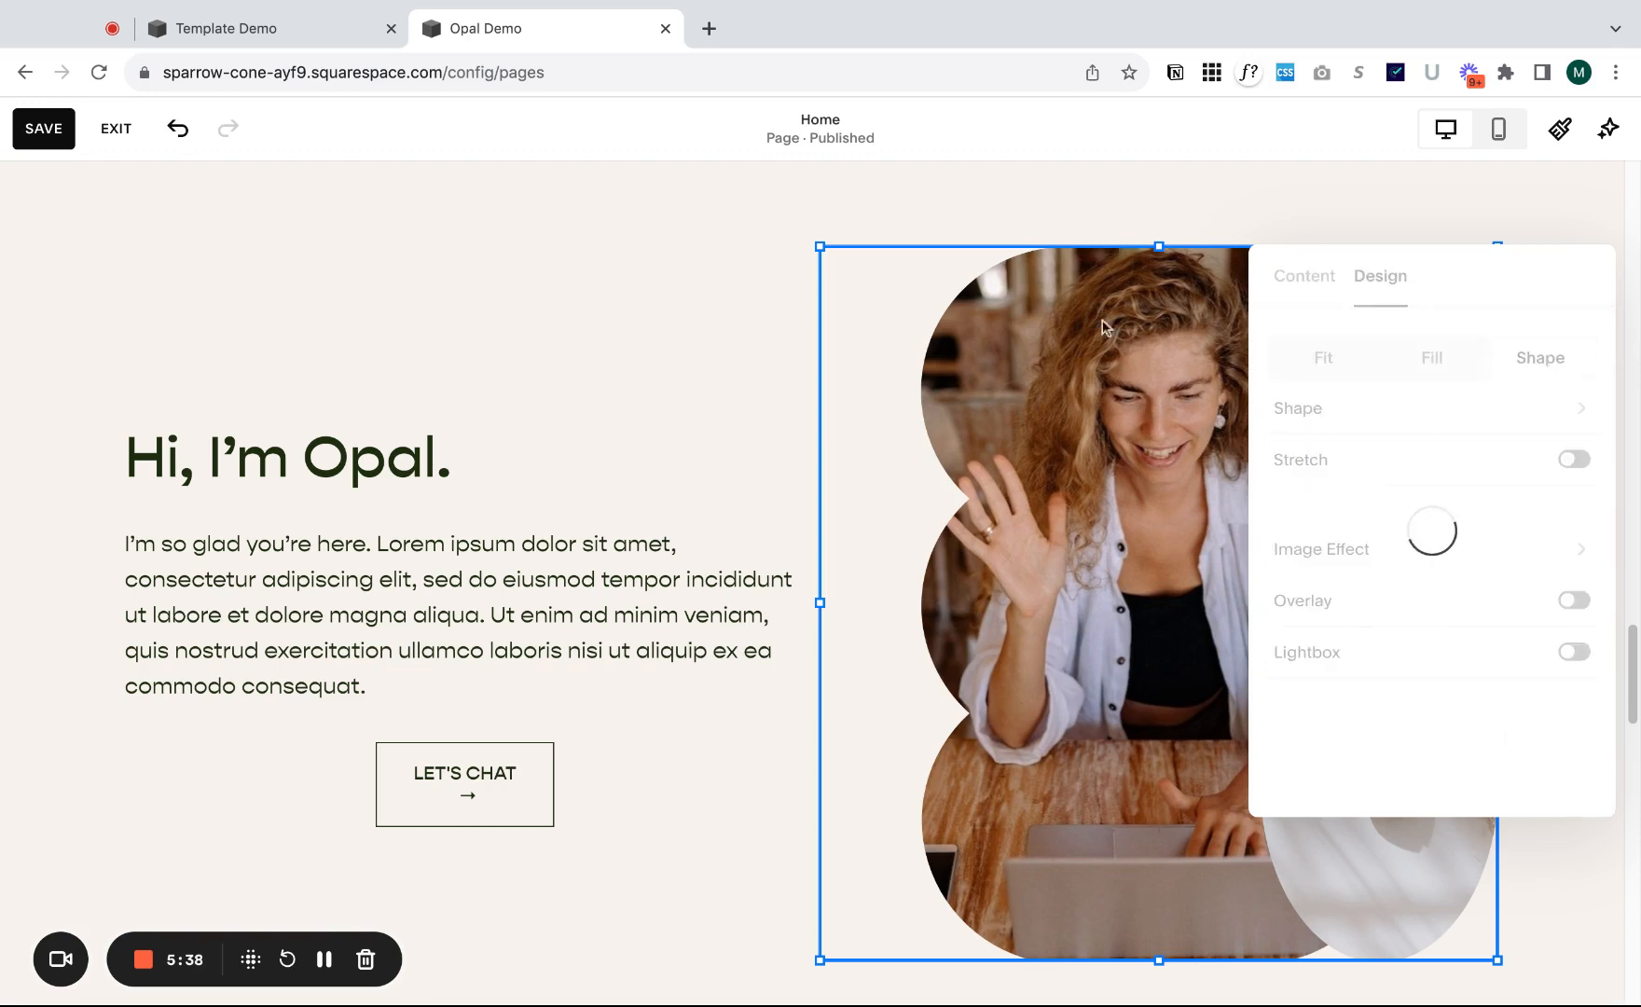
# - Remove the crystal stock photo from the small oval image block overlapping the portrait
pyautogui.click(1417, 836)
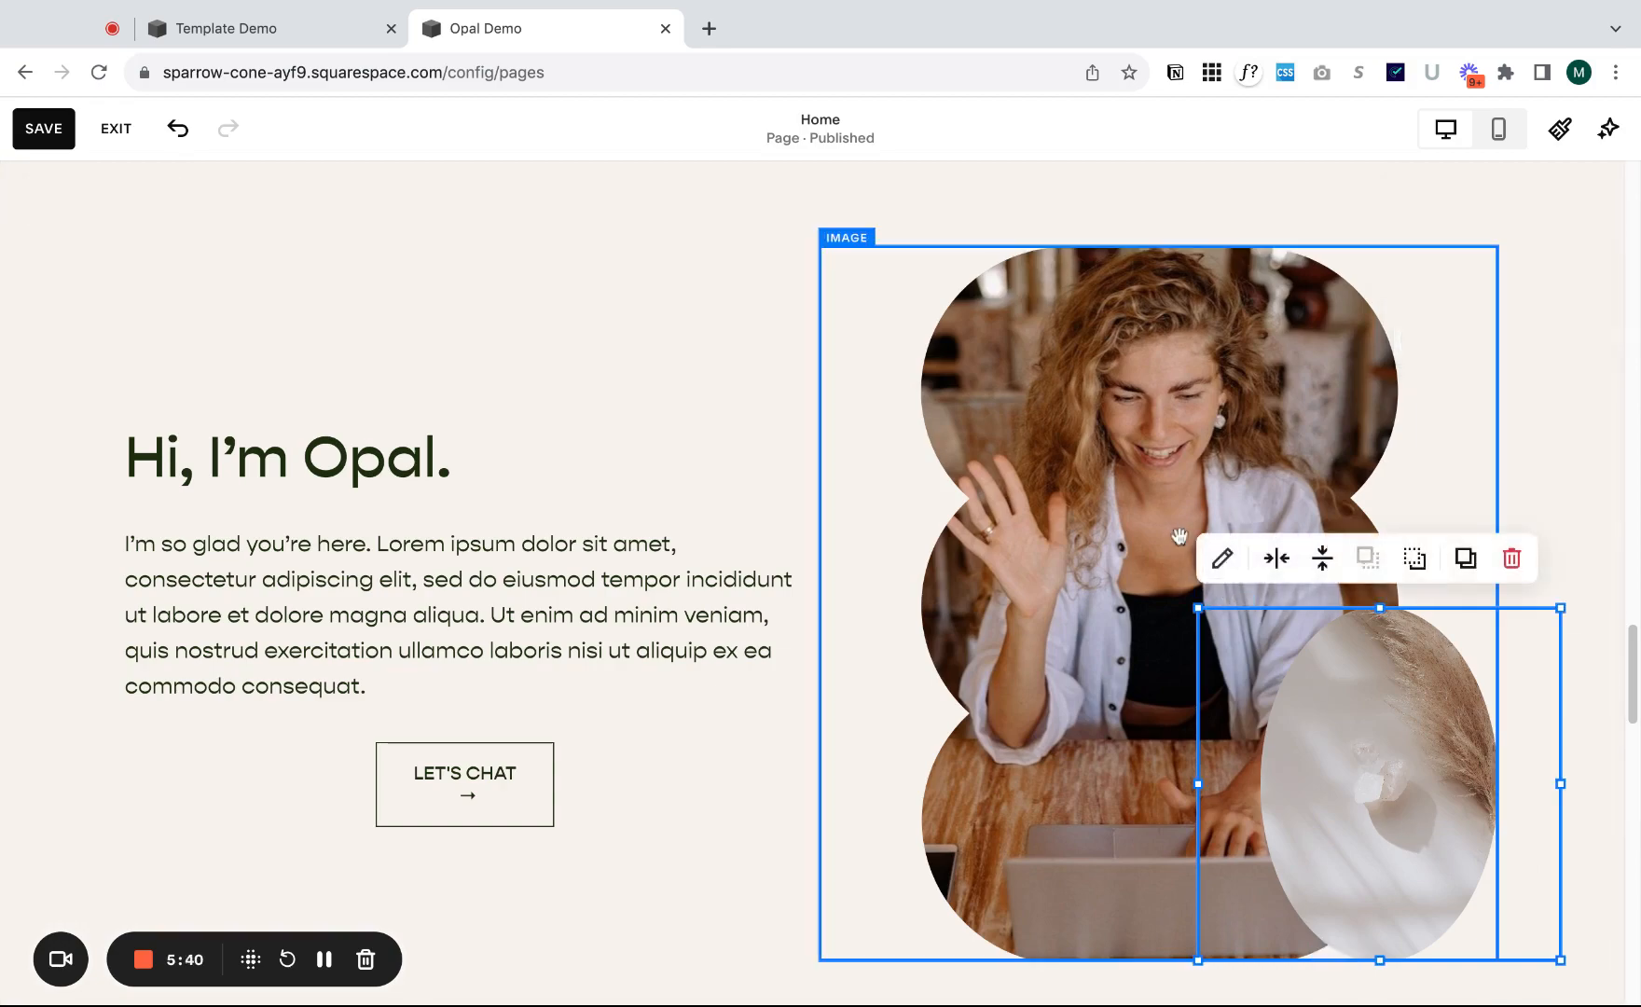
pyautogui.scroll(10, 1212, 578)
pyautogui.scroll(-10, 1173, 541)
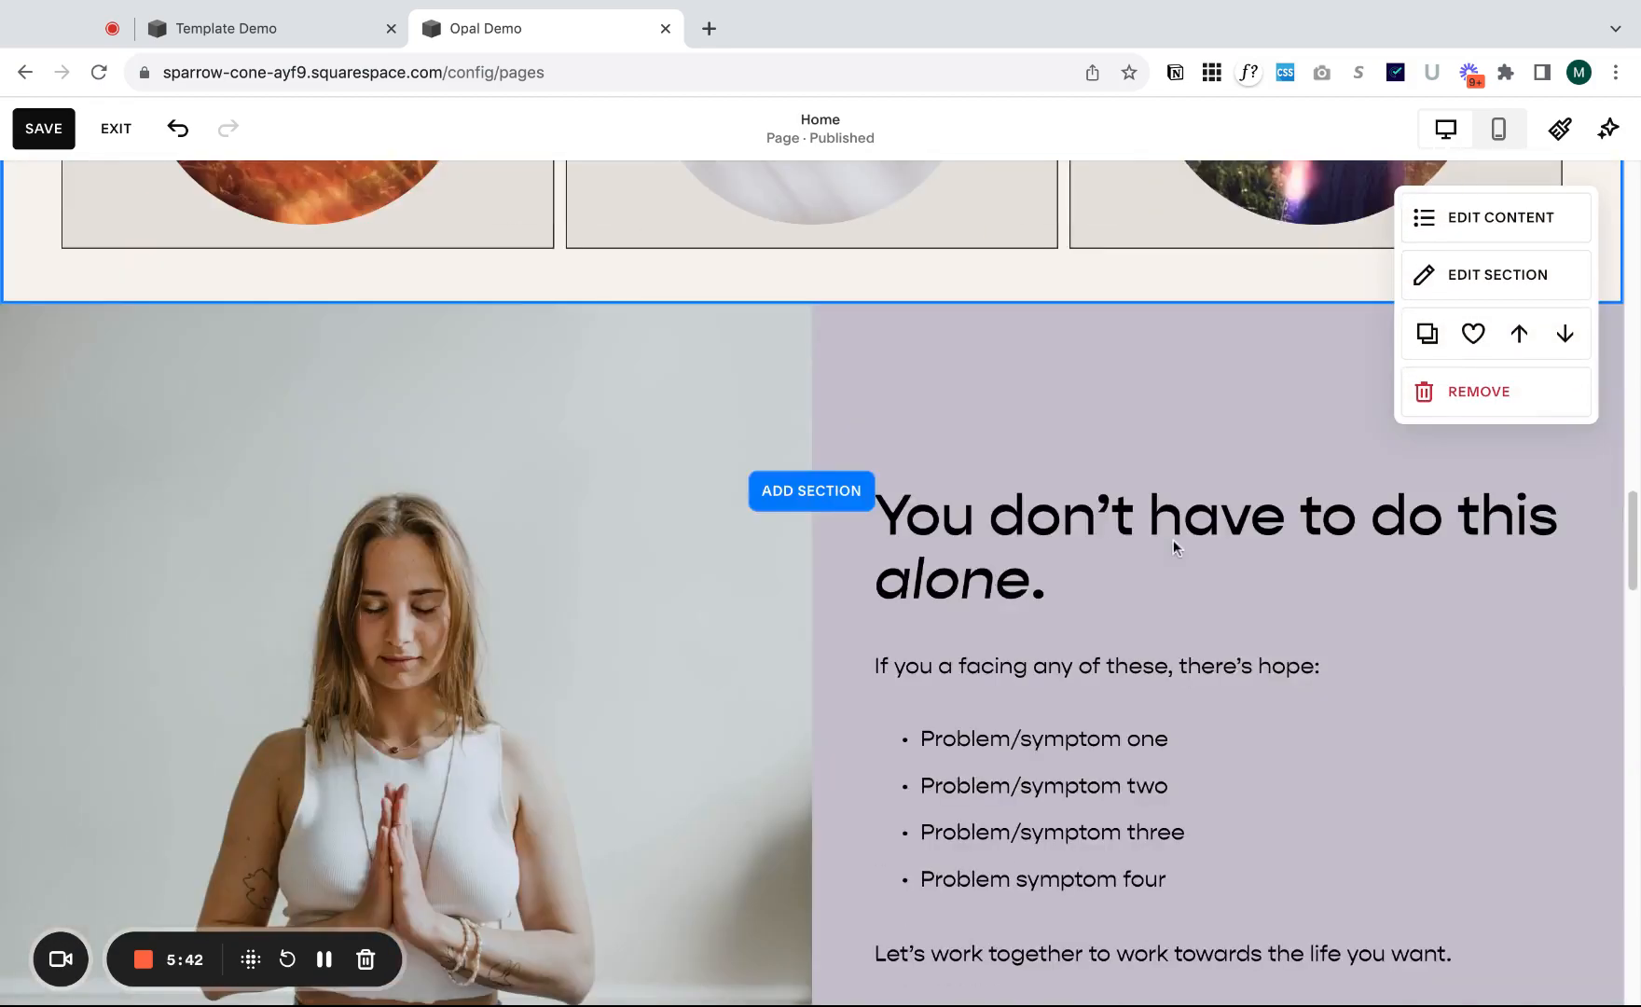
pyautogui.click(1315, 482)
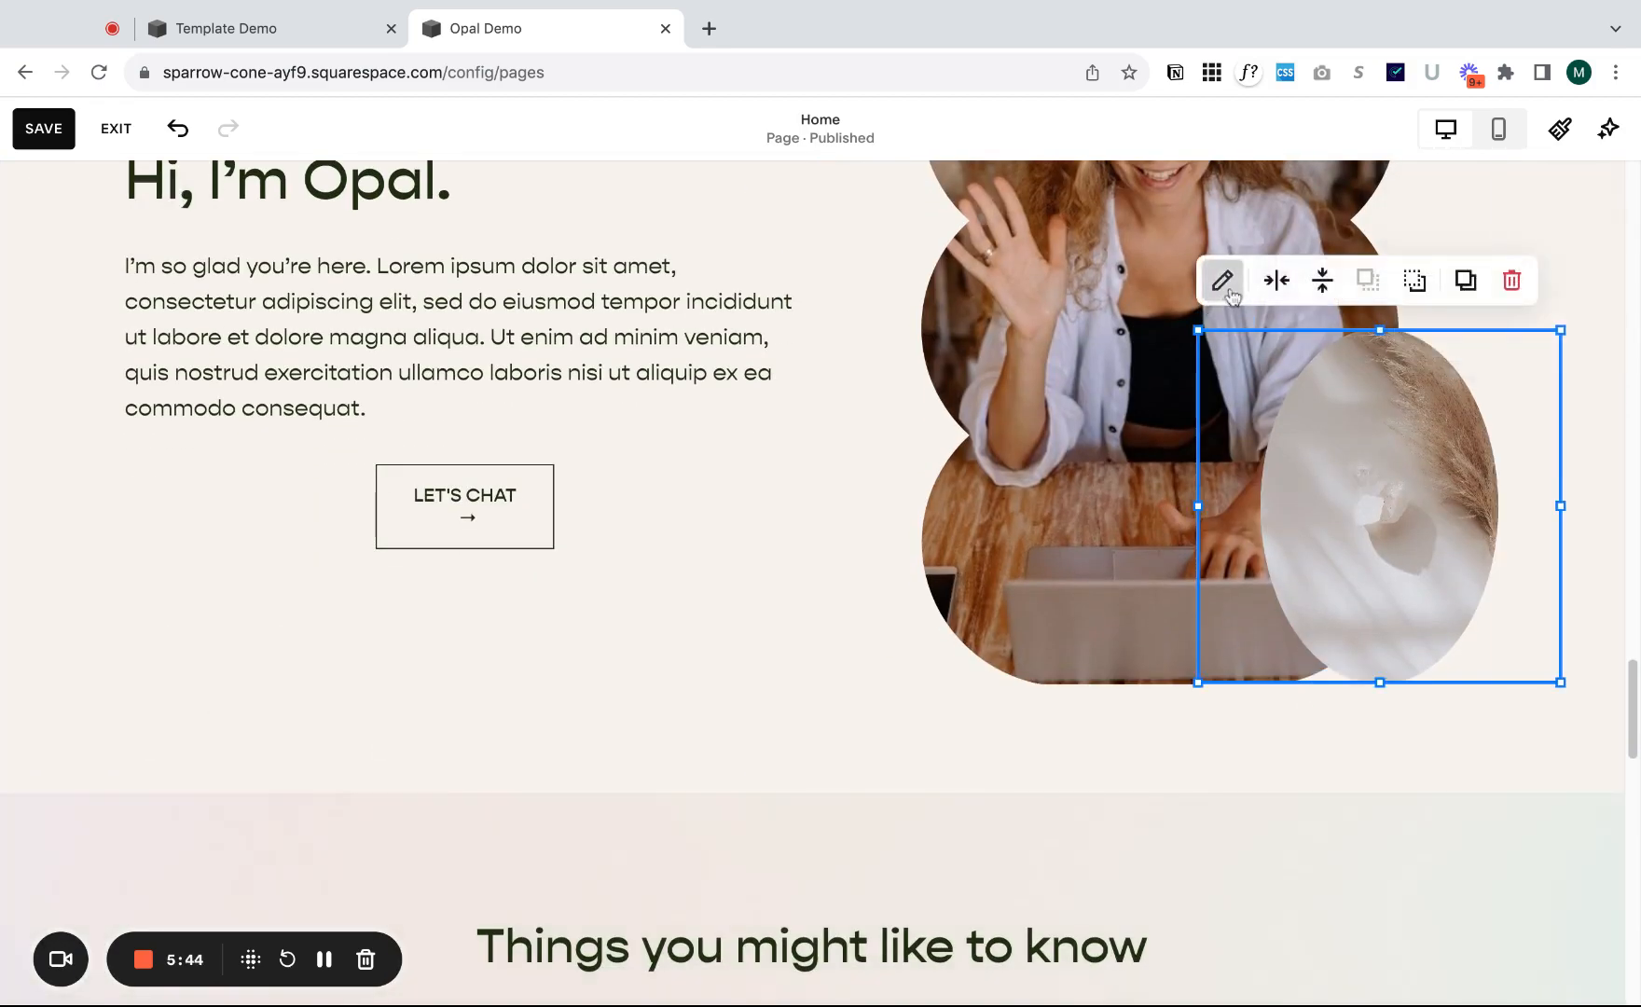
pyautogui.click(1225, 281)
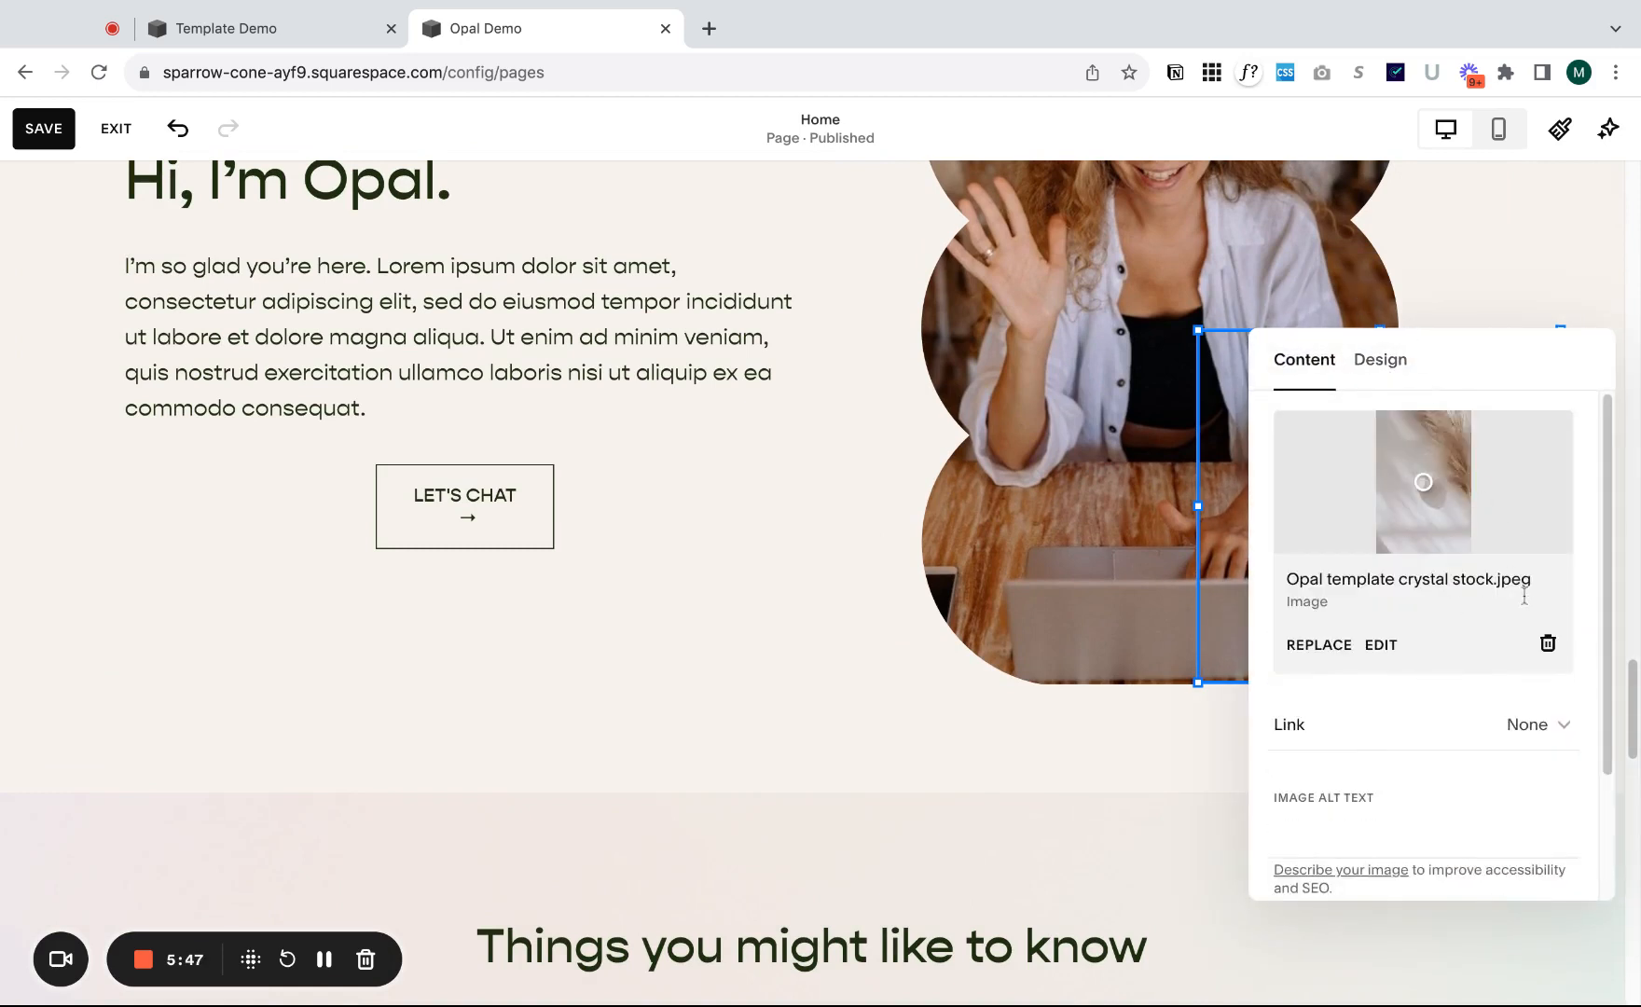
pyautogui.click(1548, 643)
# - Fill the empty oval image block overlapping the portrait with "opal template office option 1.jpg" from the image library
pyautogui.click(1437, 469)
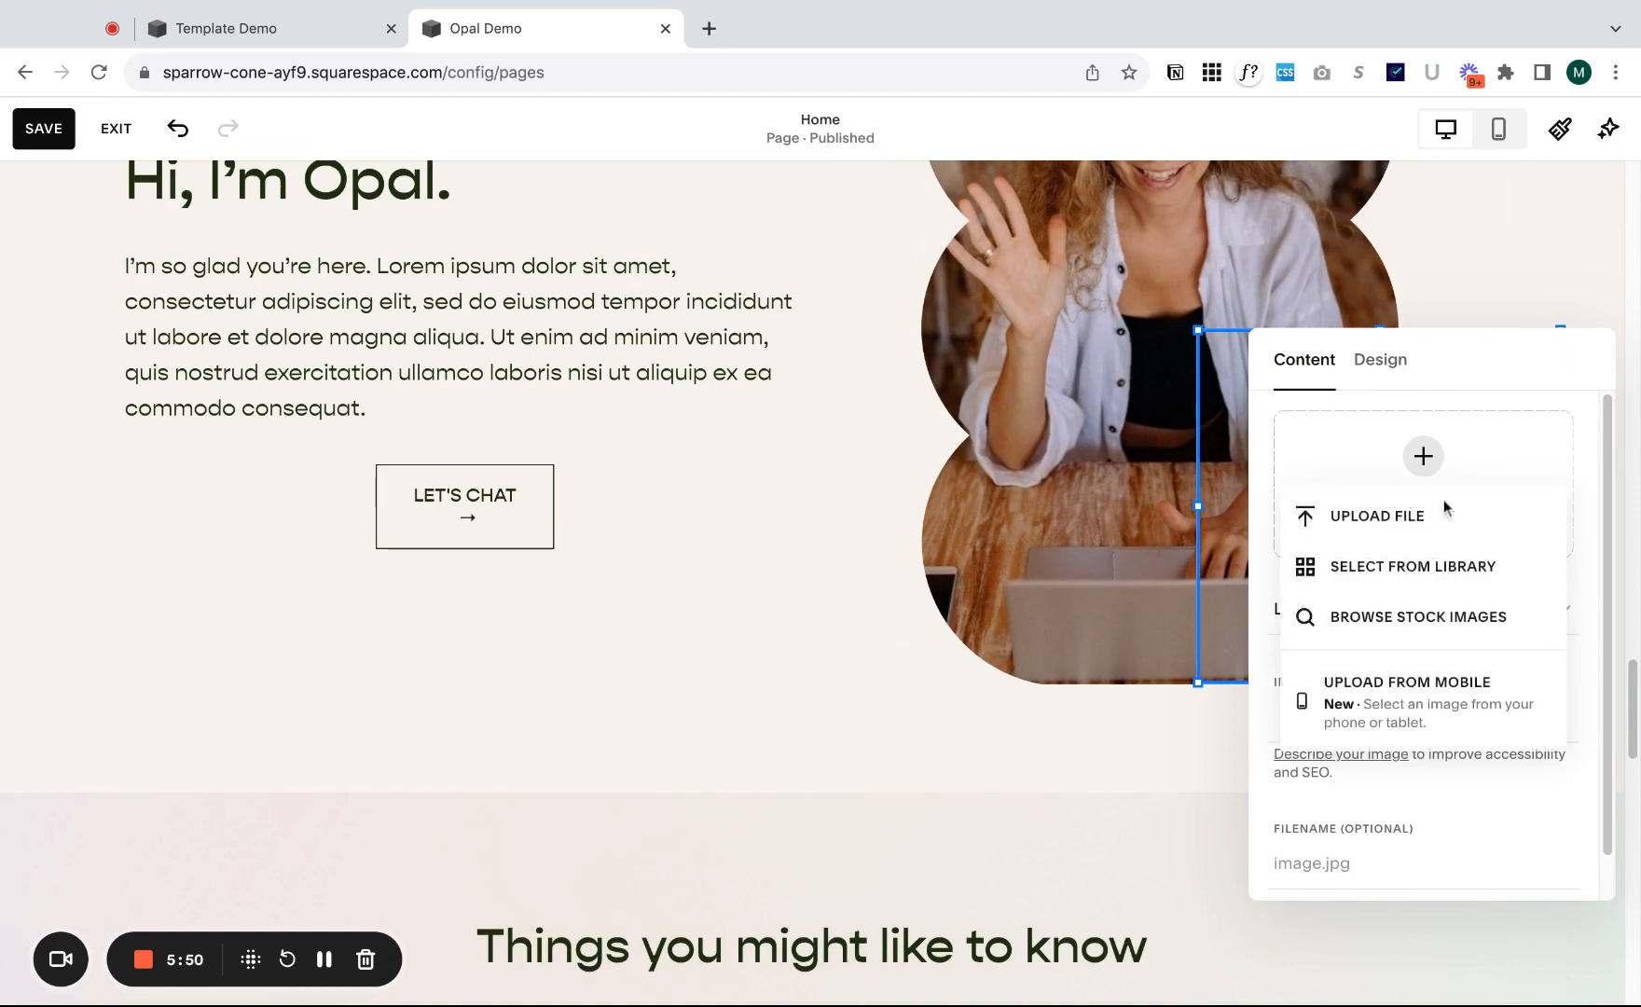
pyautogui.click(1456, 575)
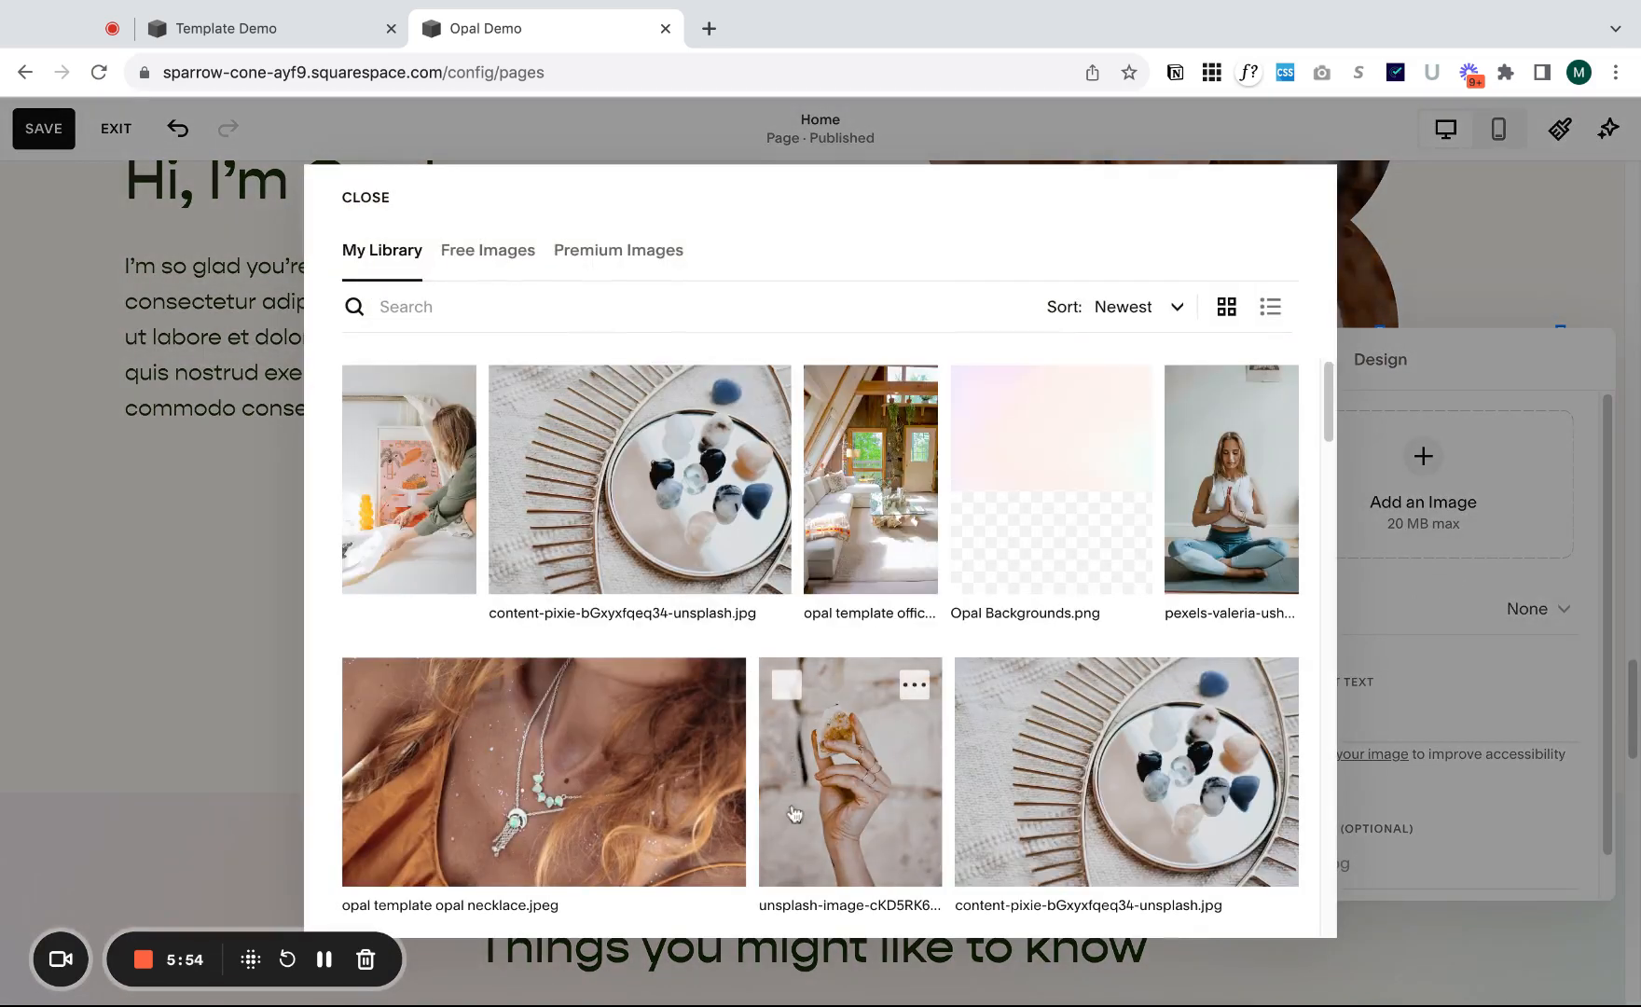
pyautogui.moveTo(705, 703)
pyautogui.scroll(-3, 706, 705)
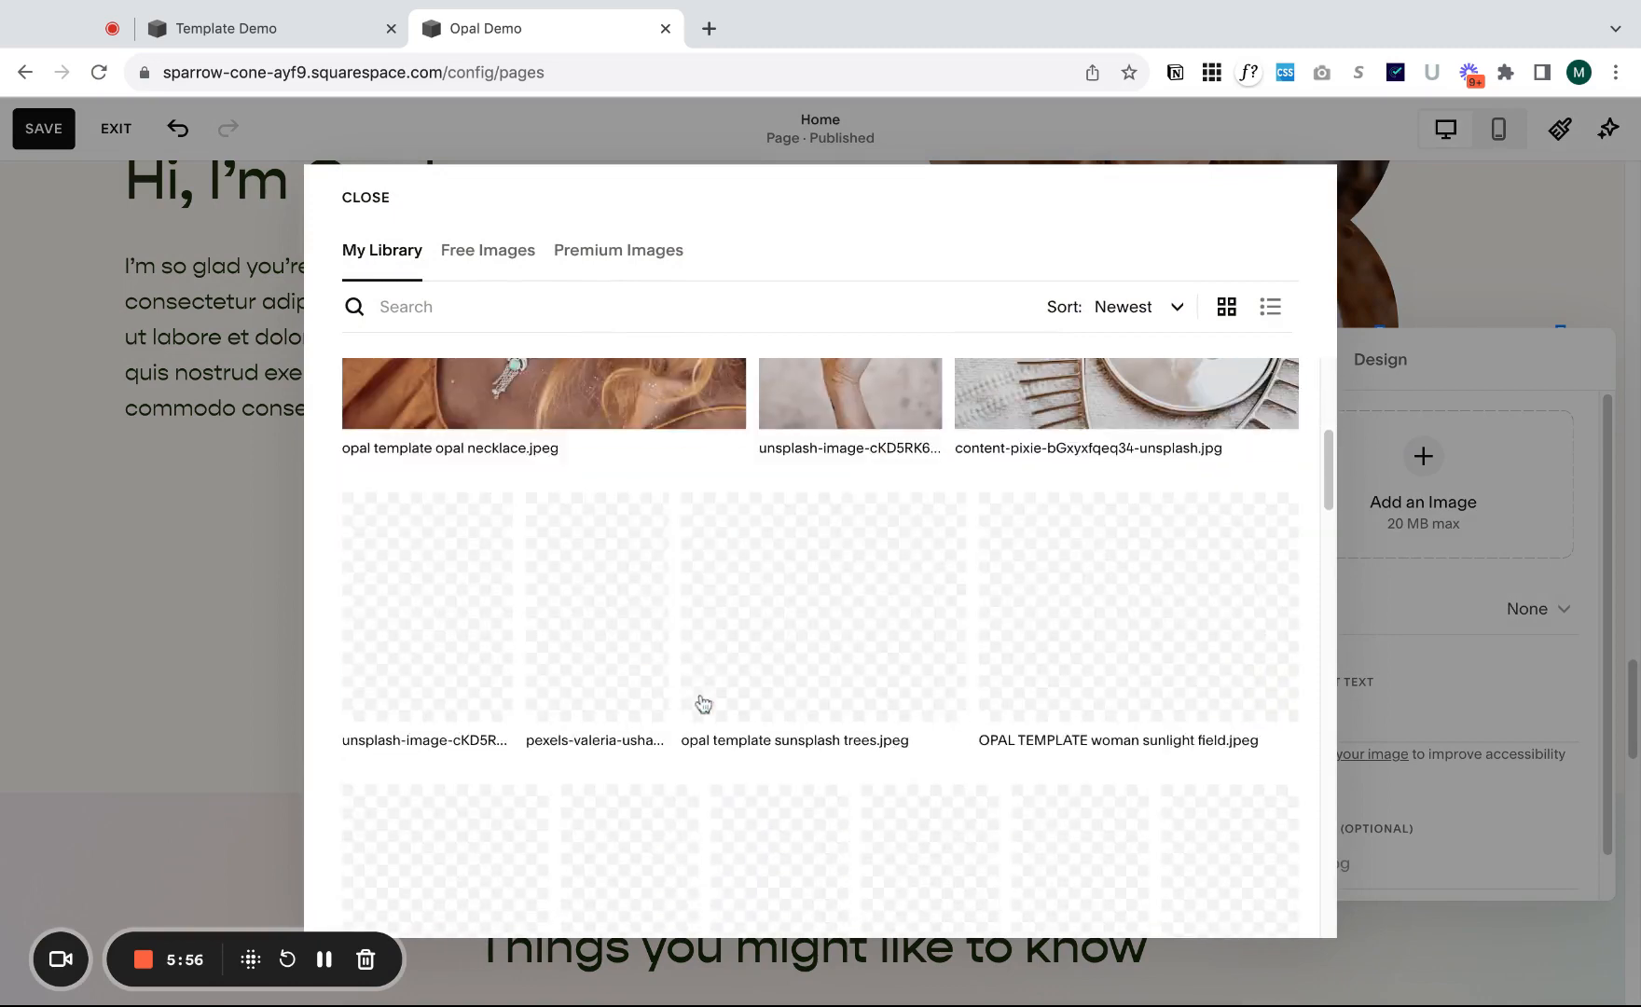
pyautogui.scroll(5, 713, 662)
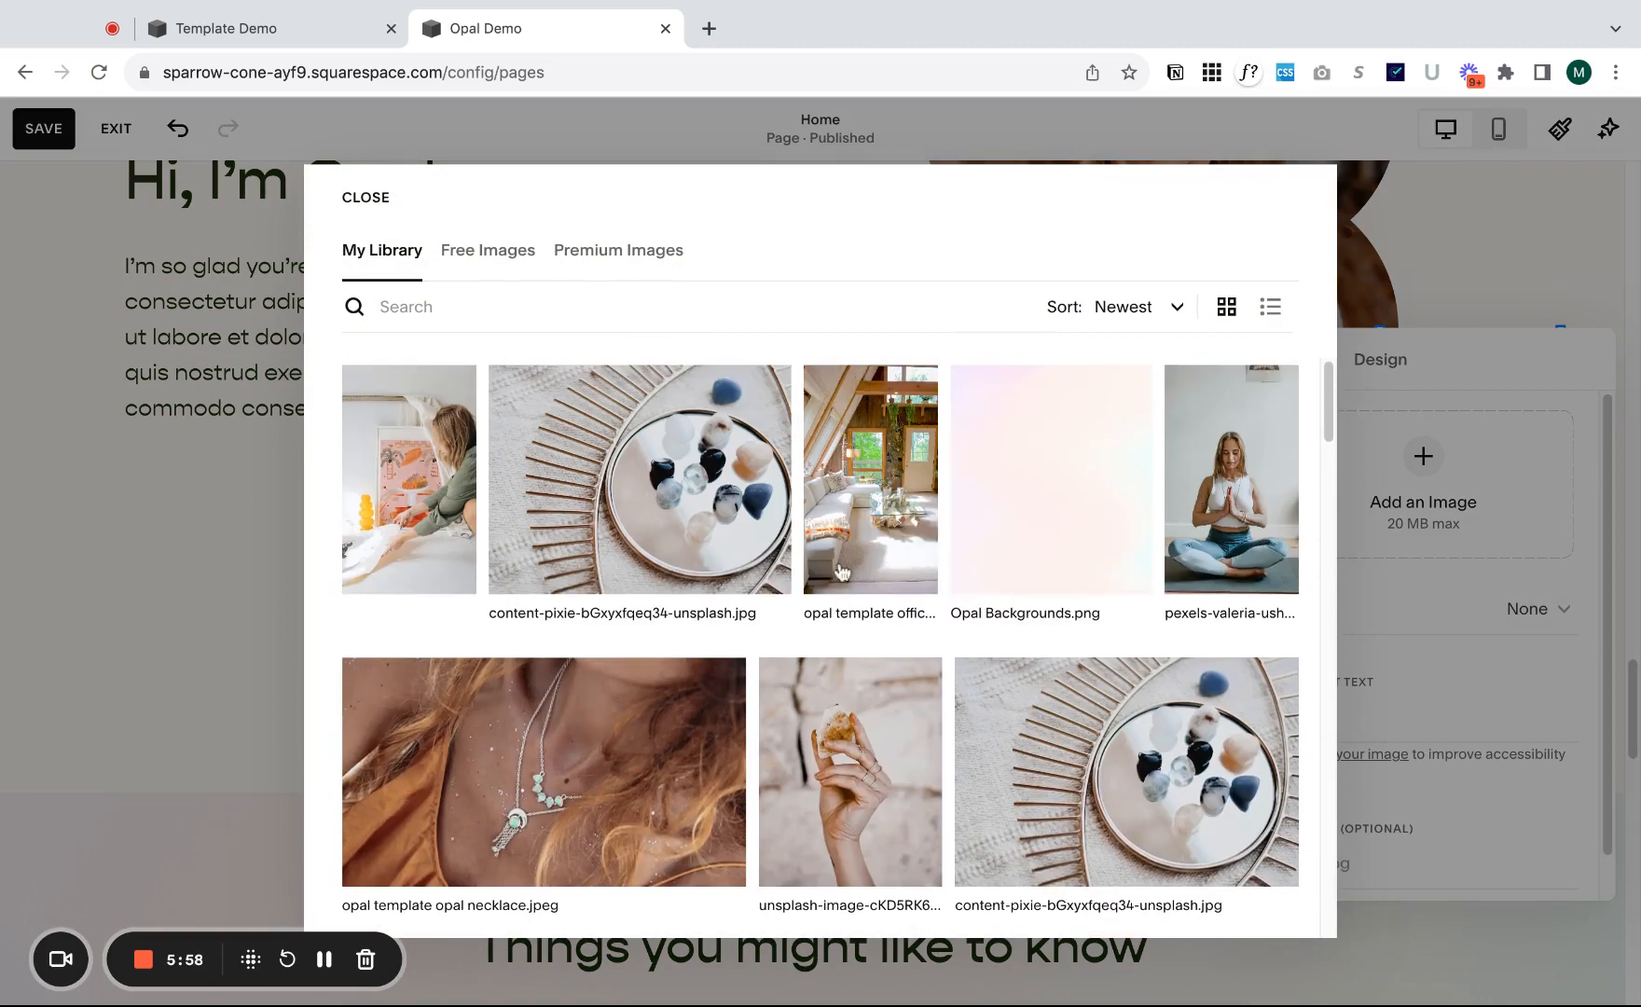
pyautogui.click(898, 425)
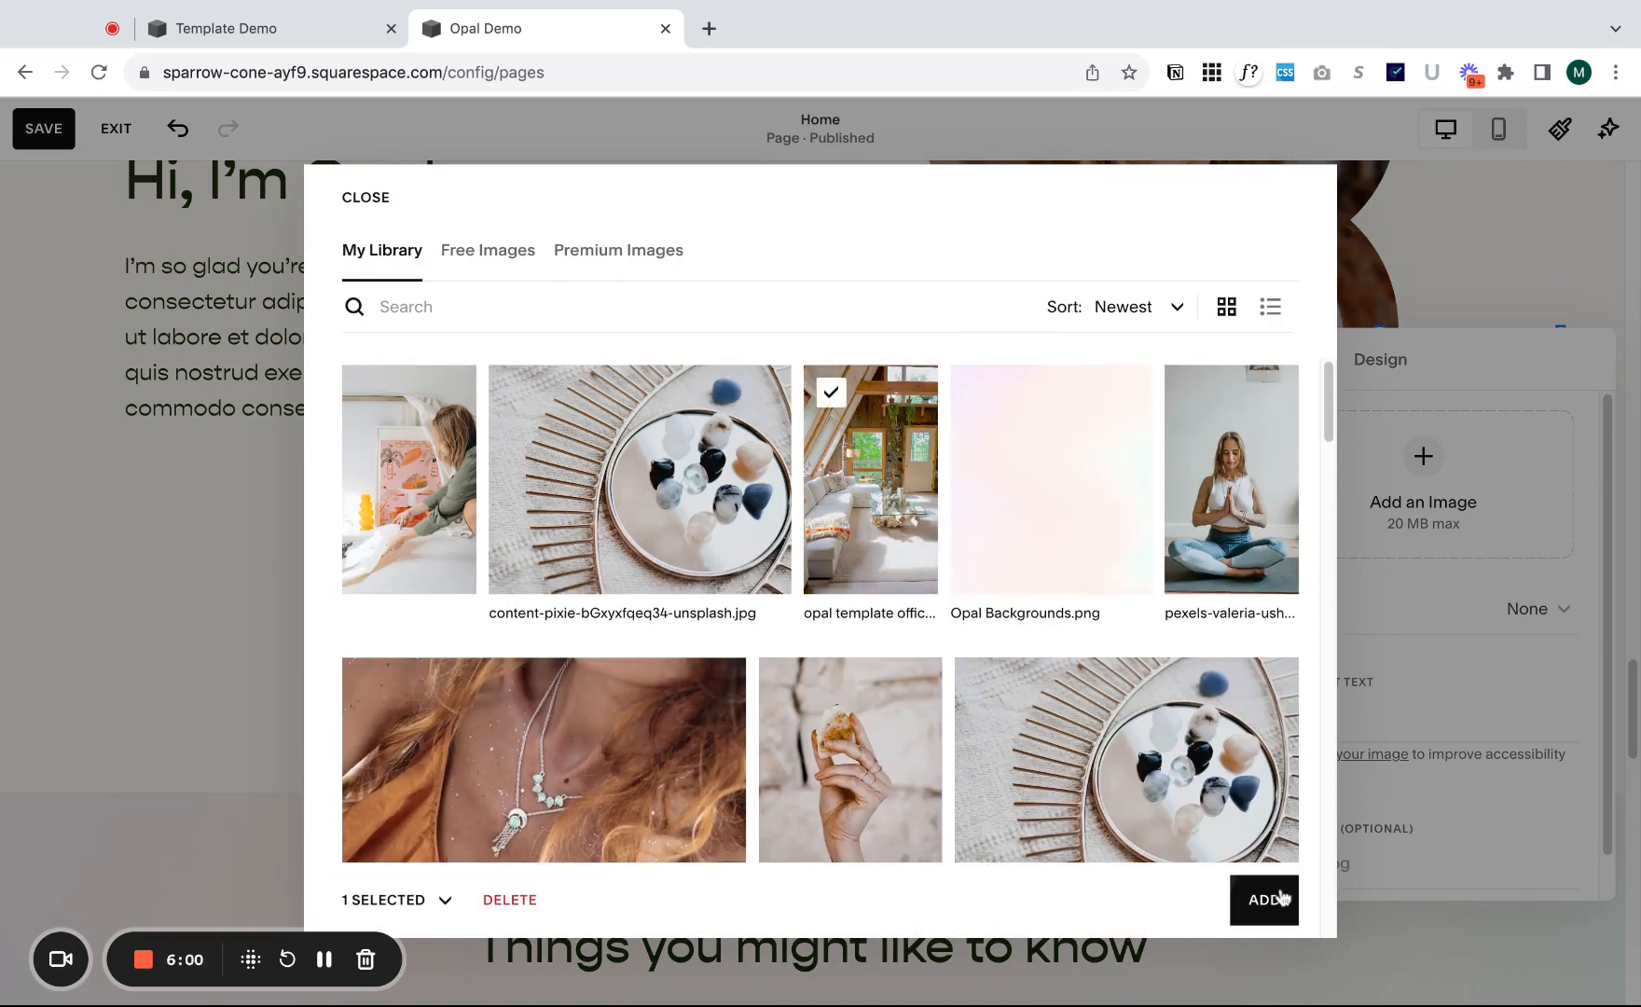
pyautogui.click(1270, 897)
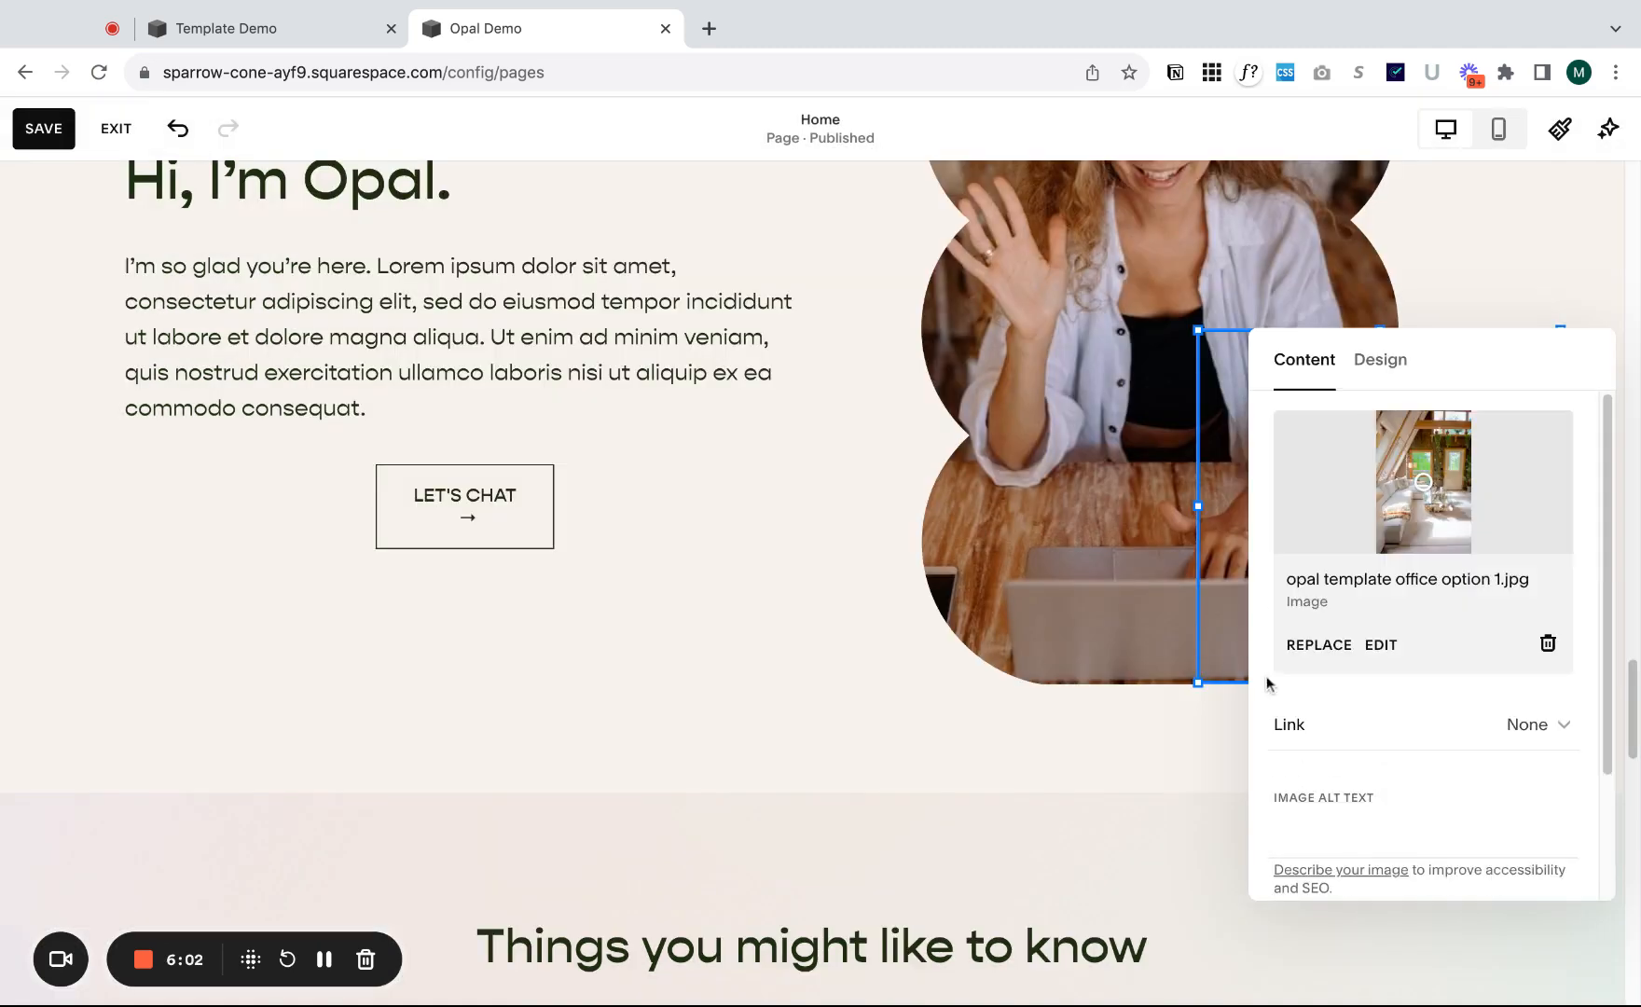
pyautogui.click(813, 525)
# - Change the office photo overlapping the portrait to the 1:1 circle shape
pyautogui.click(1326, 347)
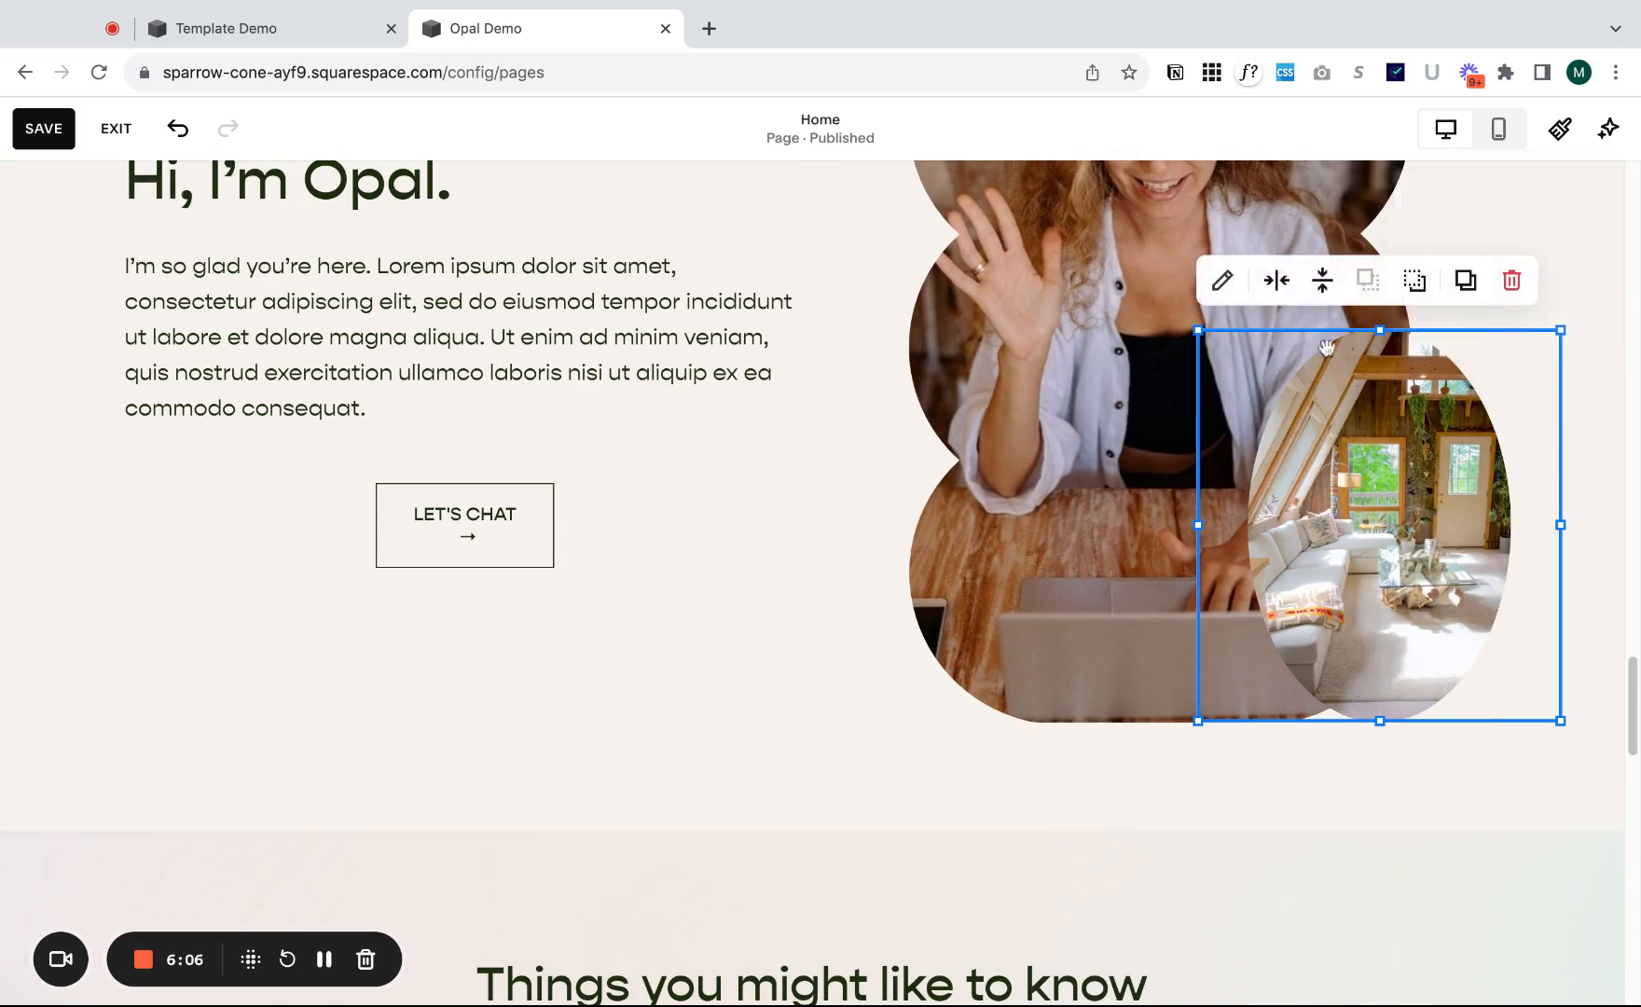
pyautogui.click(1222, 279)
pyautogui.click(1397, 360)
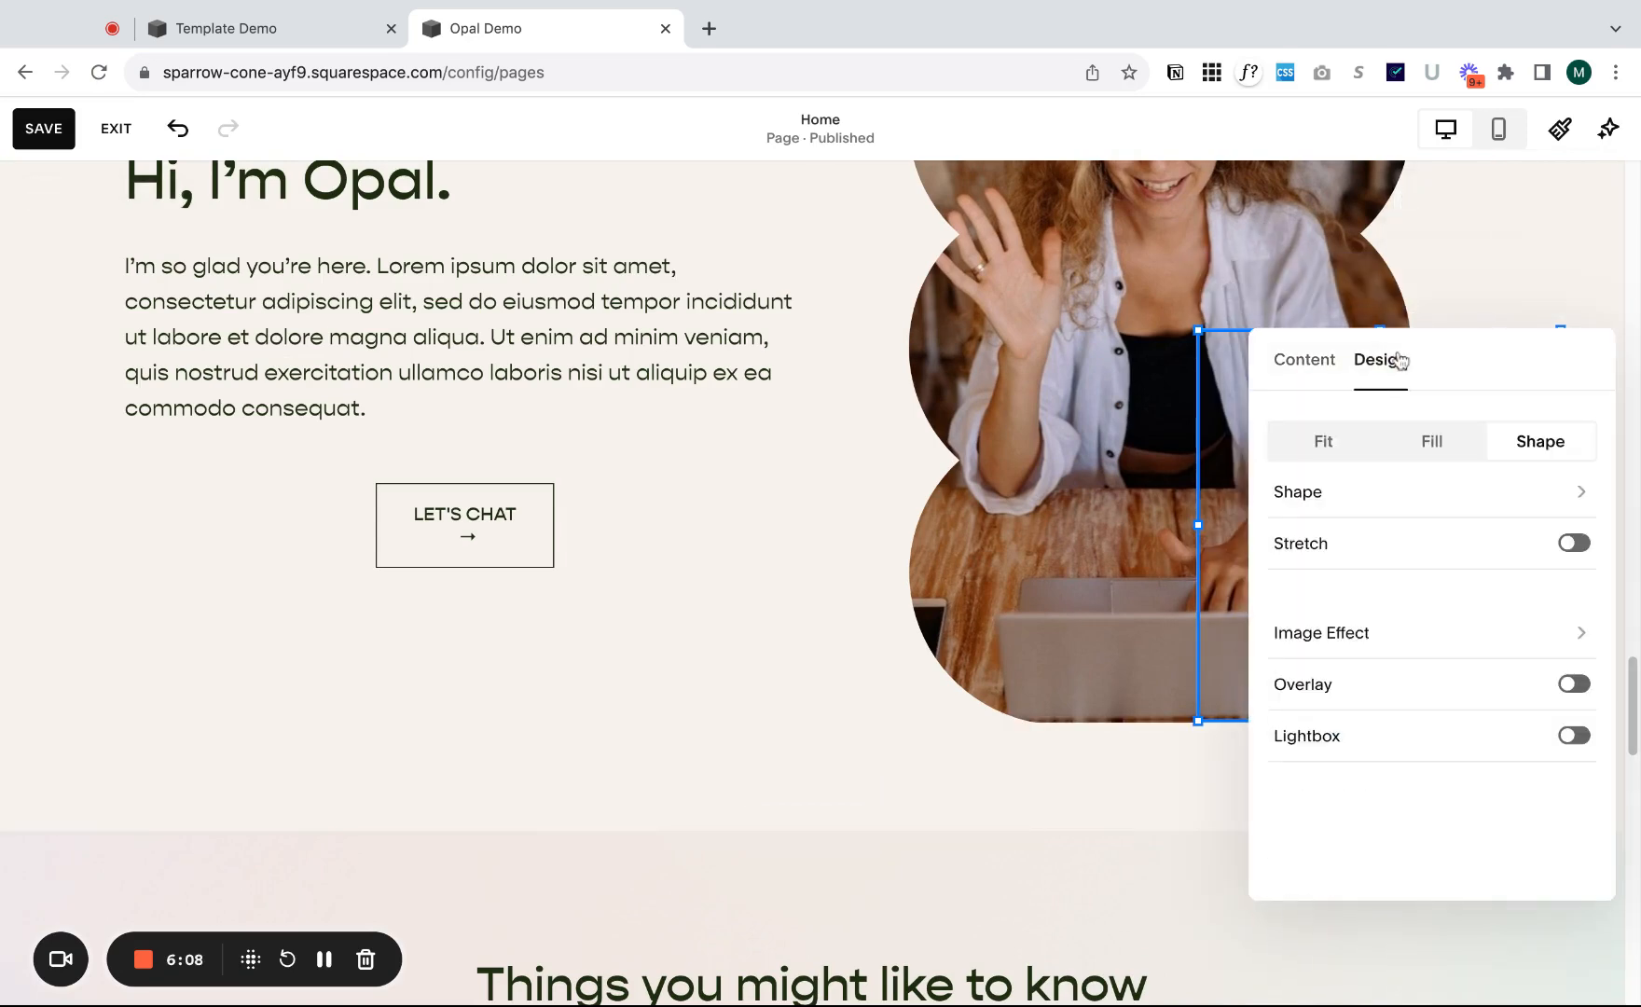
pyautogui.click(1478, 492)
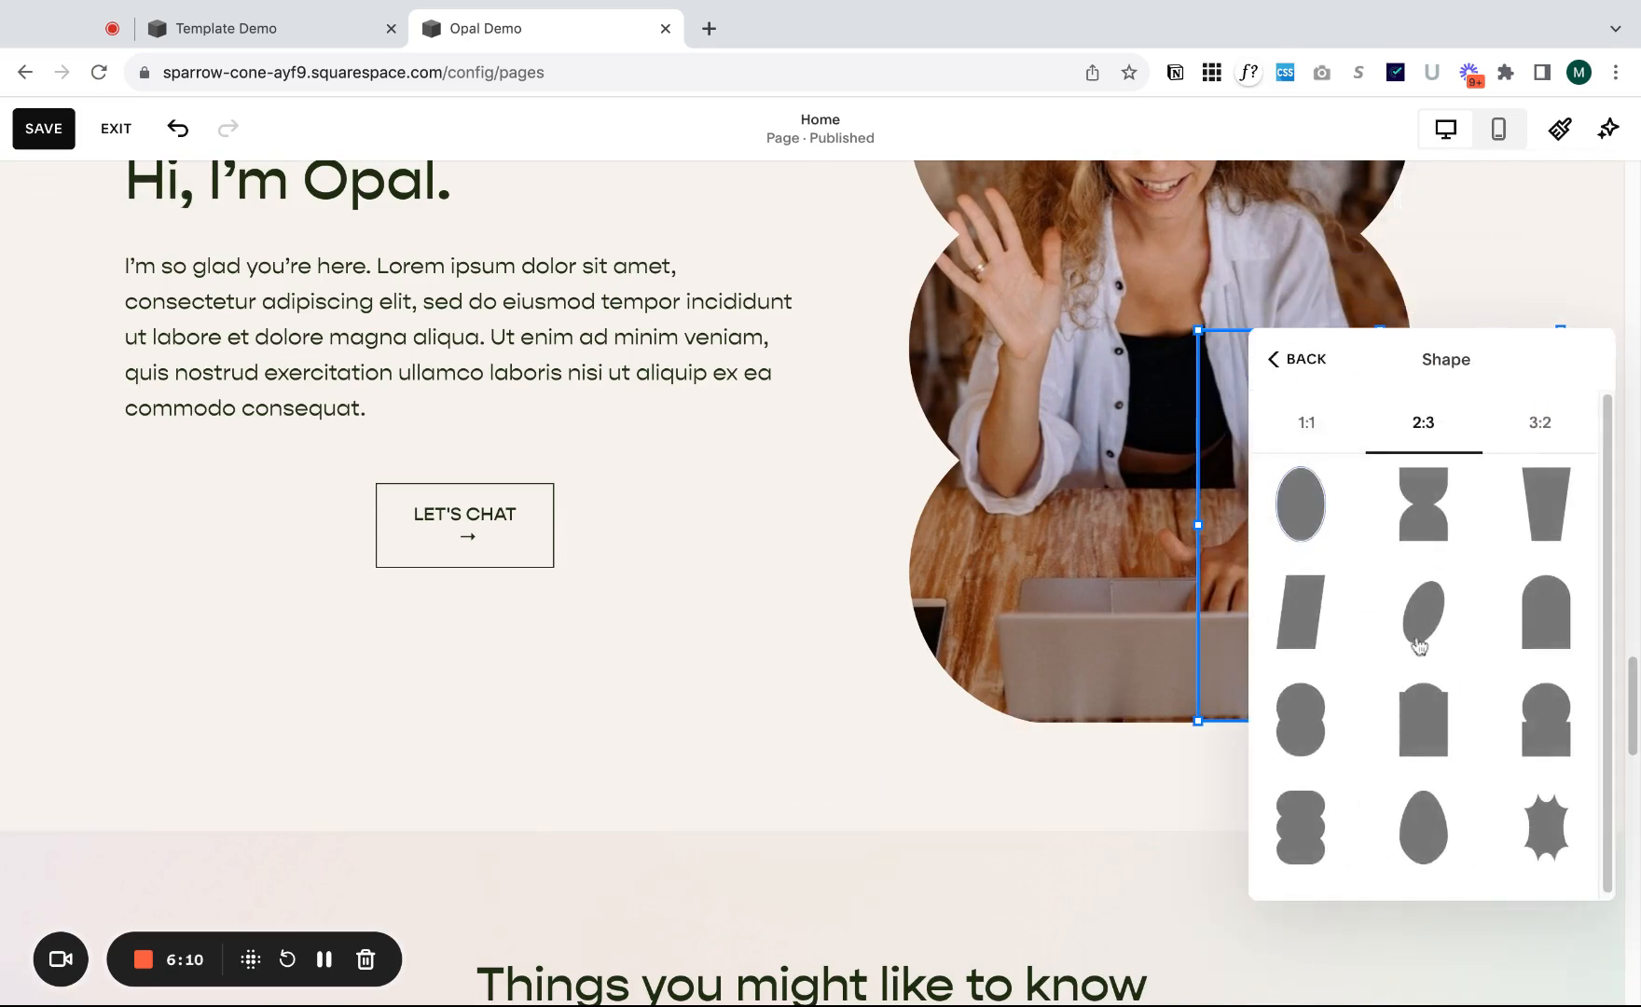
pyautogui.click(1311, 427)
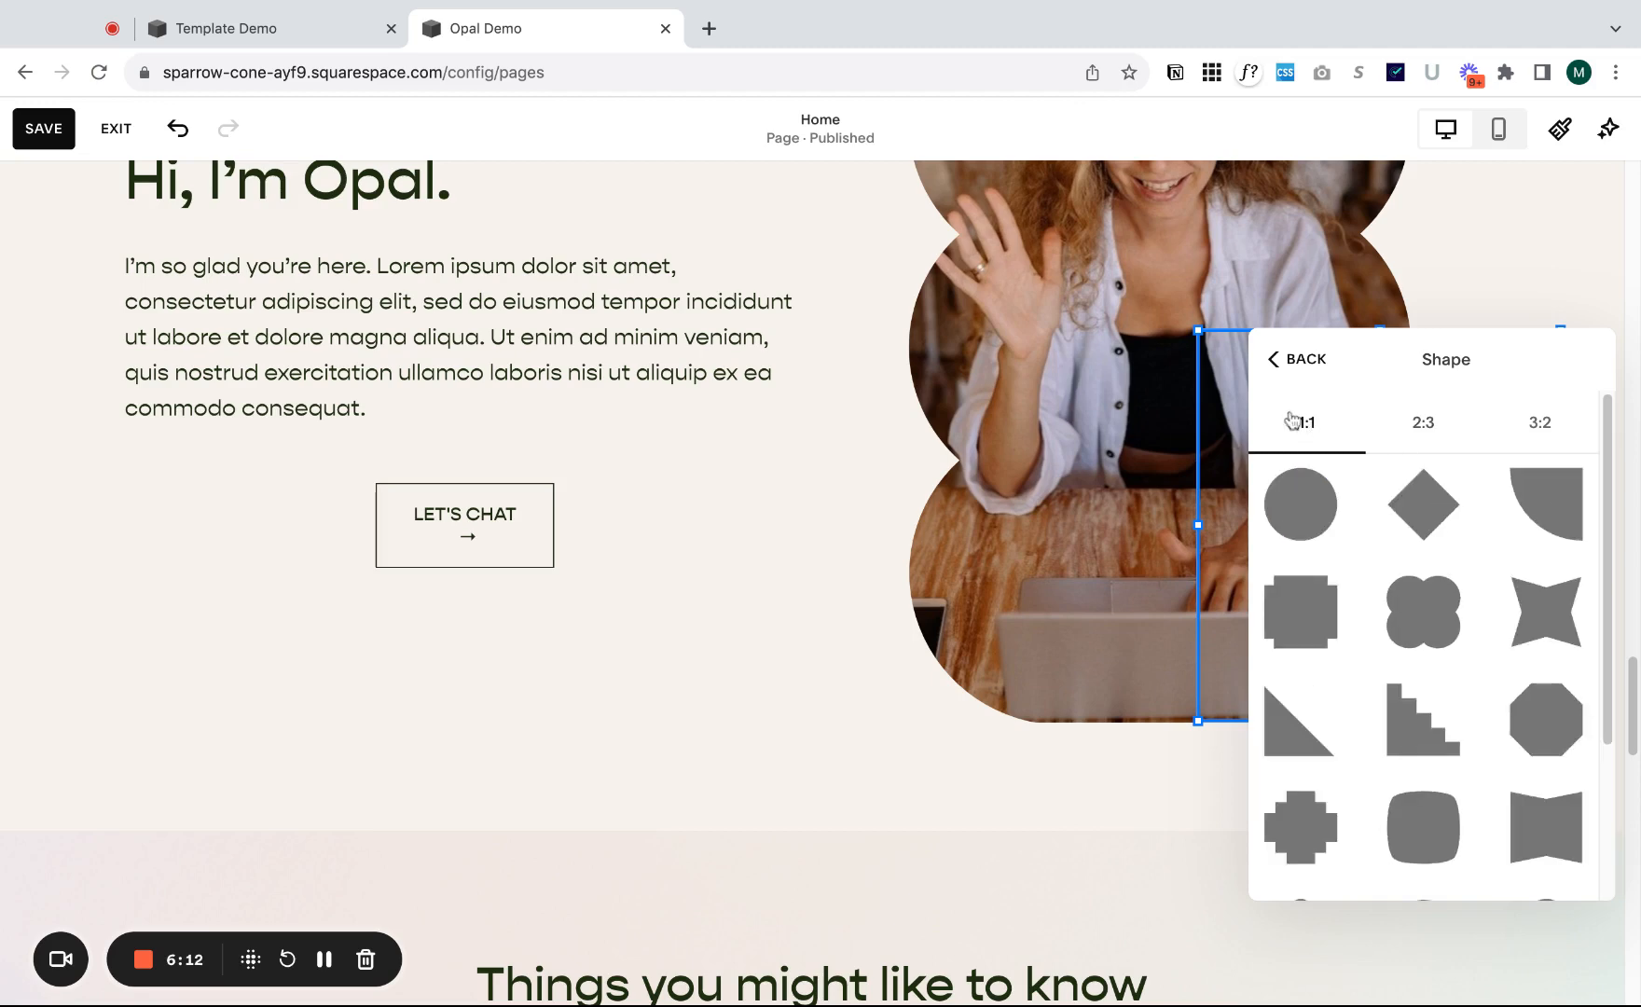
pyautogui.click(1295, 499)
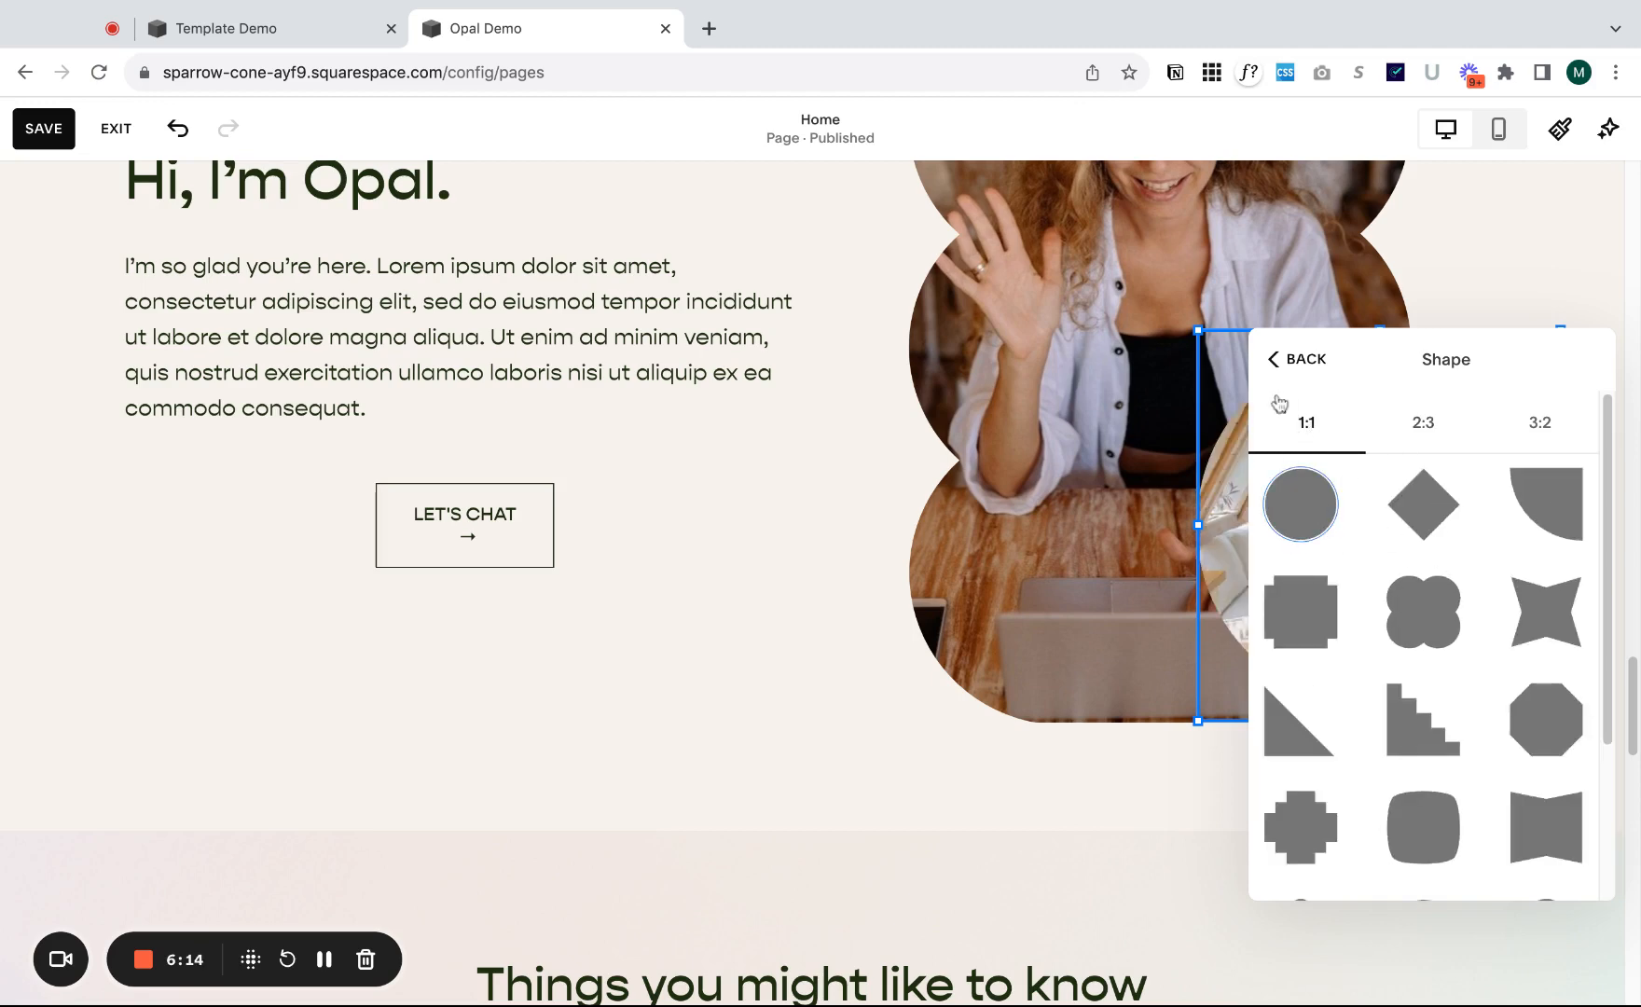
pyautogui.click(751, 645)
# - Move the circular office photo down so it extends below the portrait's lower edge
pyautogui.moveTo(1383, 457); pyautogui.dragTo(1383, 548)
pyautogui.click(839, 651)
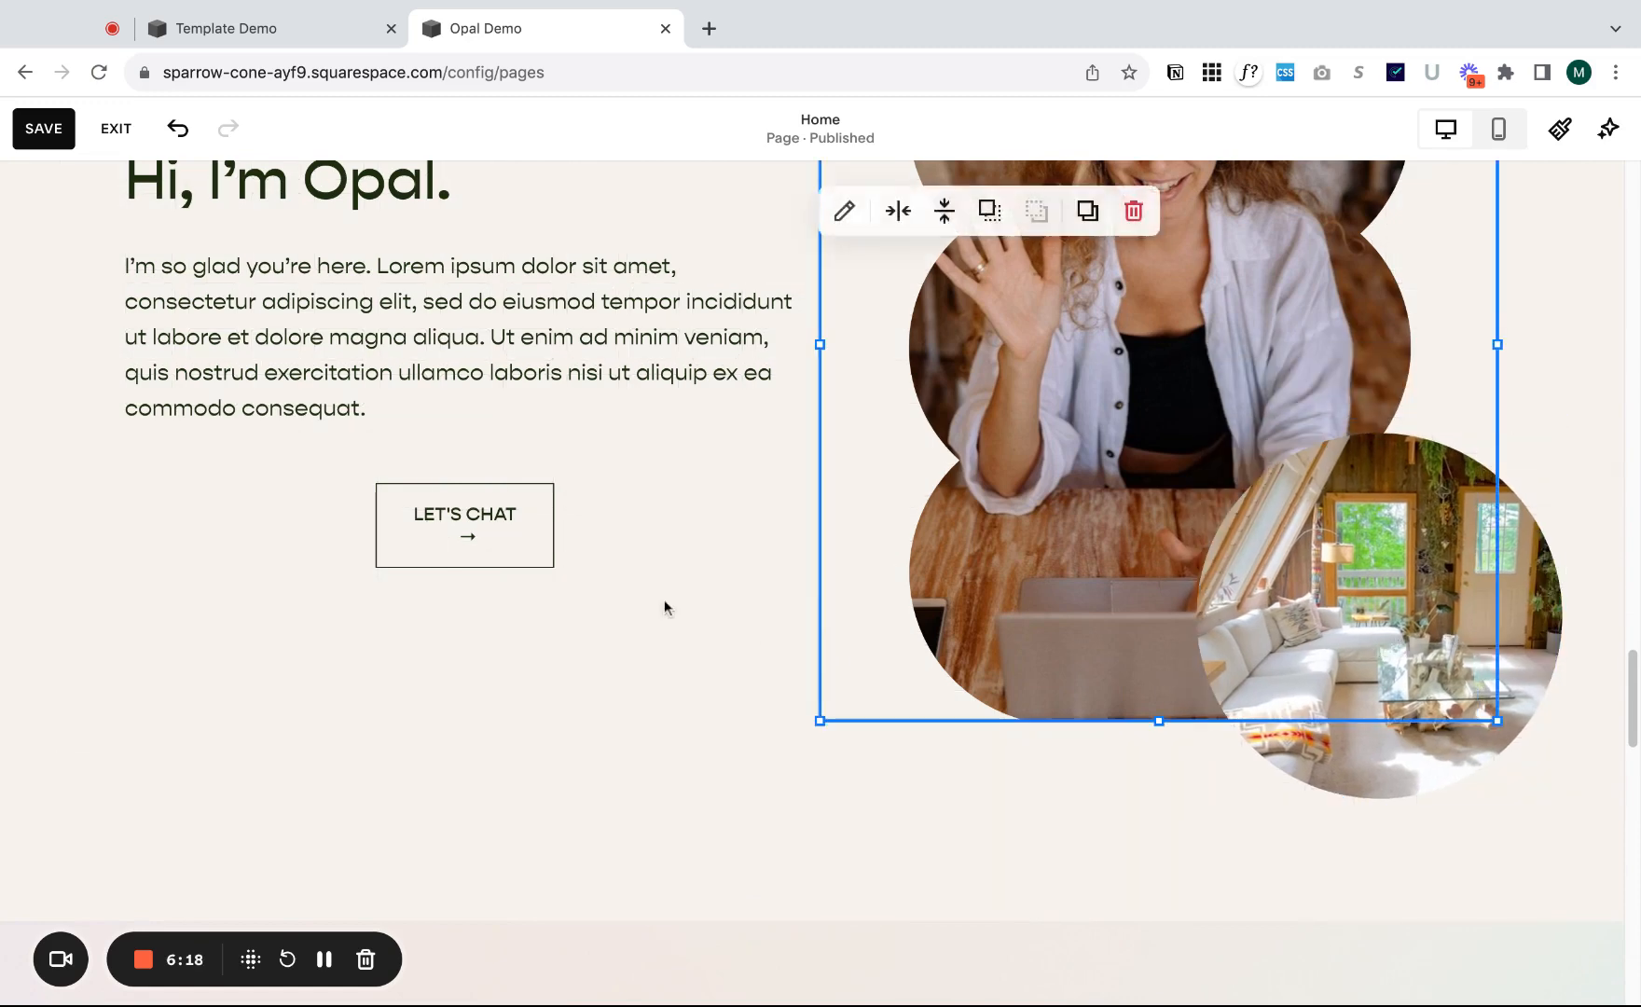
pyautogui.click(738, 593)
# - Insert the saved FAQ section with the oval crystal image beside three questions directly below the "Things you might like to know" section
pyautogui.scroll(7, 760, 602)
pyautogui.scroll(-10, 760, 602)
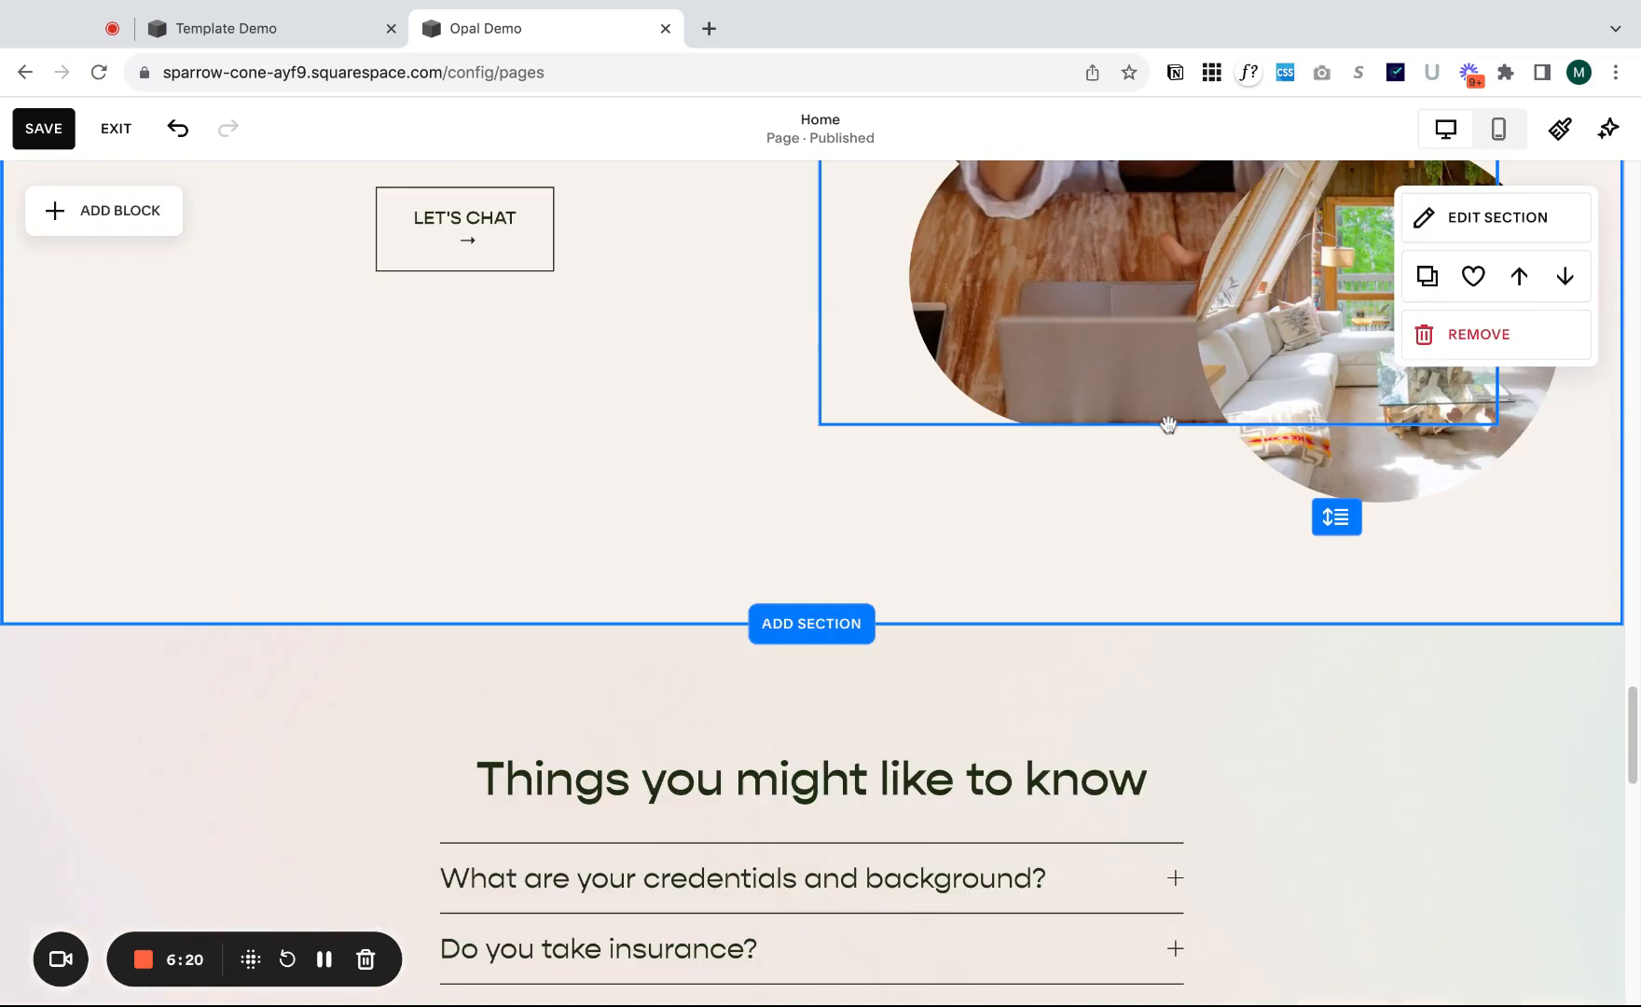
pyautogui.scroll(-5, 1243, 615)
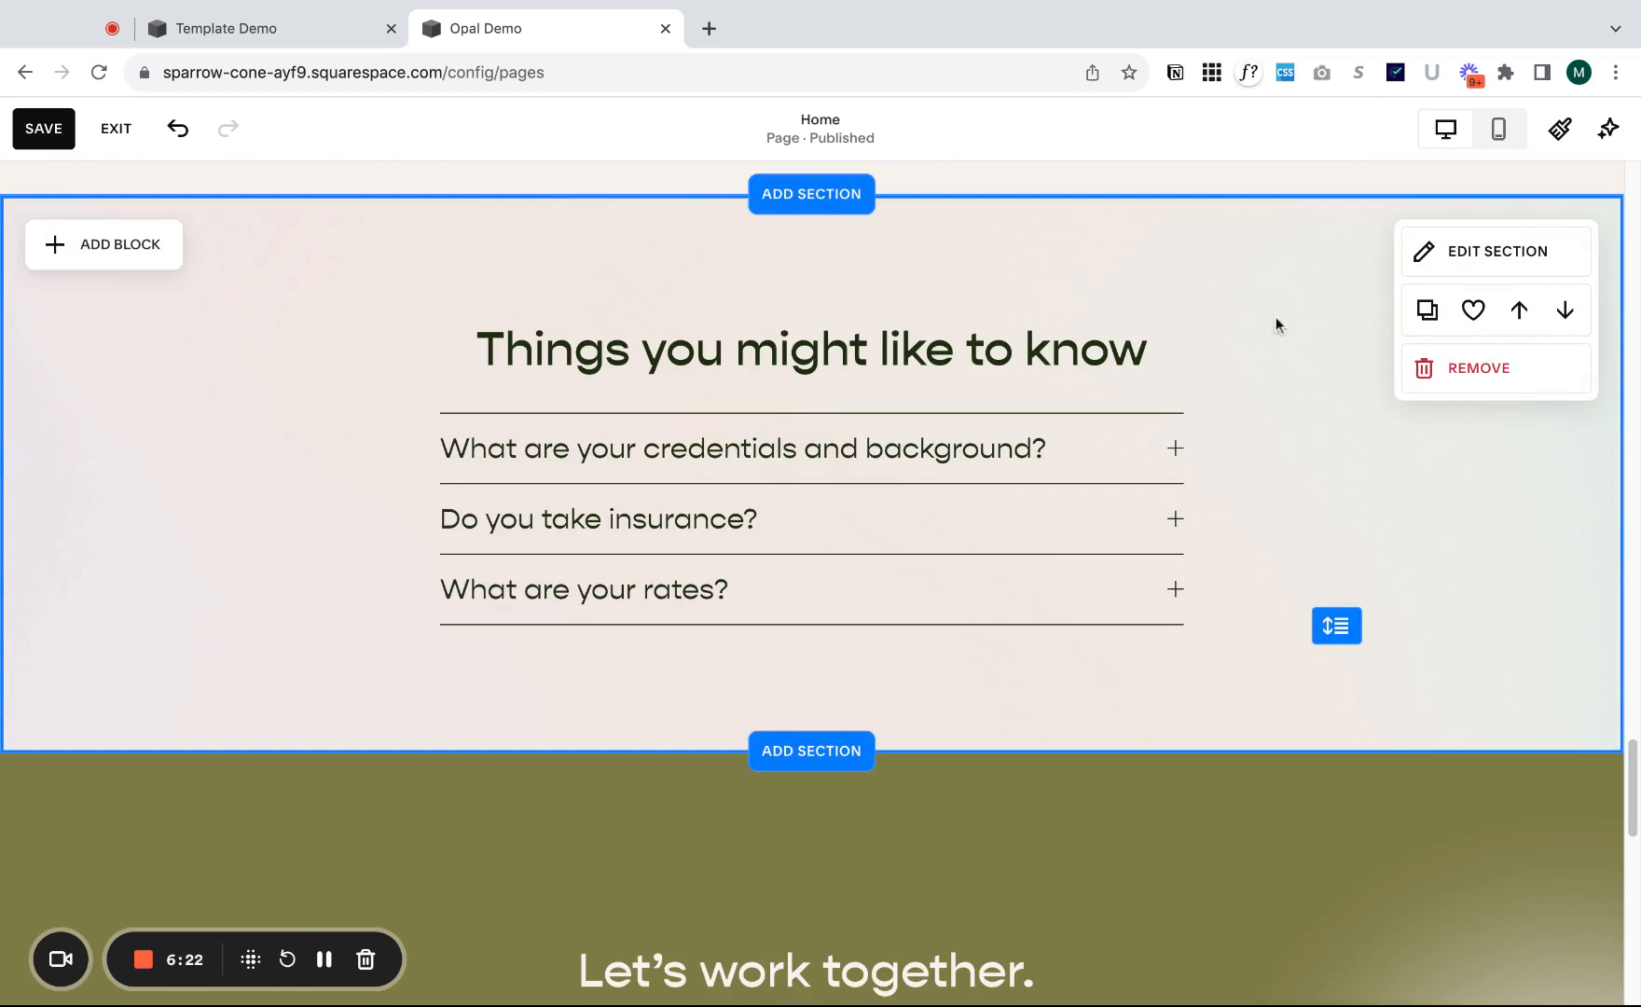
pyautogui.scroll(-9, 1316, 372)
pyautogui.scroll(6, 1318, 379)
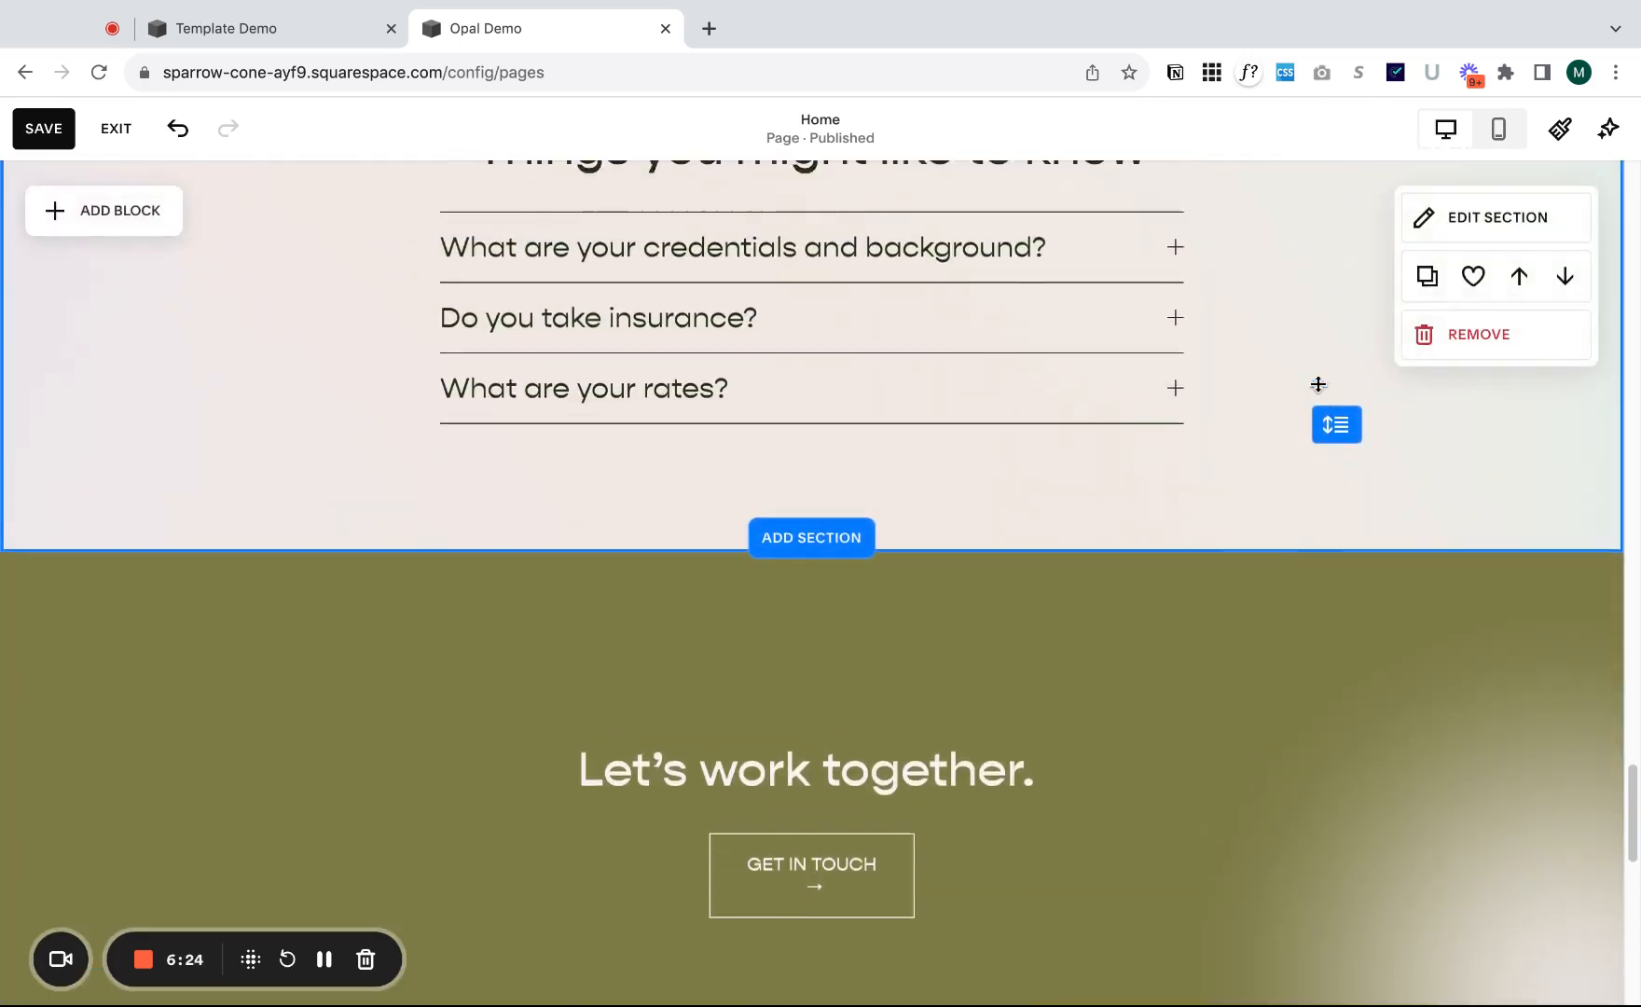
pyautogui.scroll(3, 1319, 384)
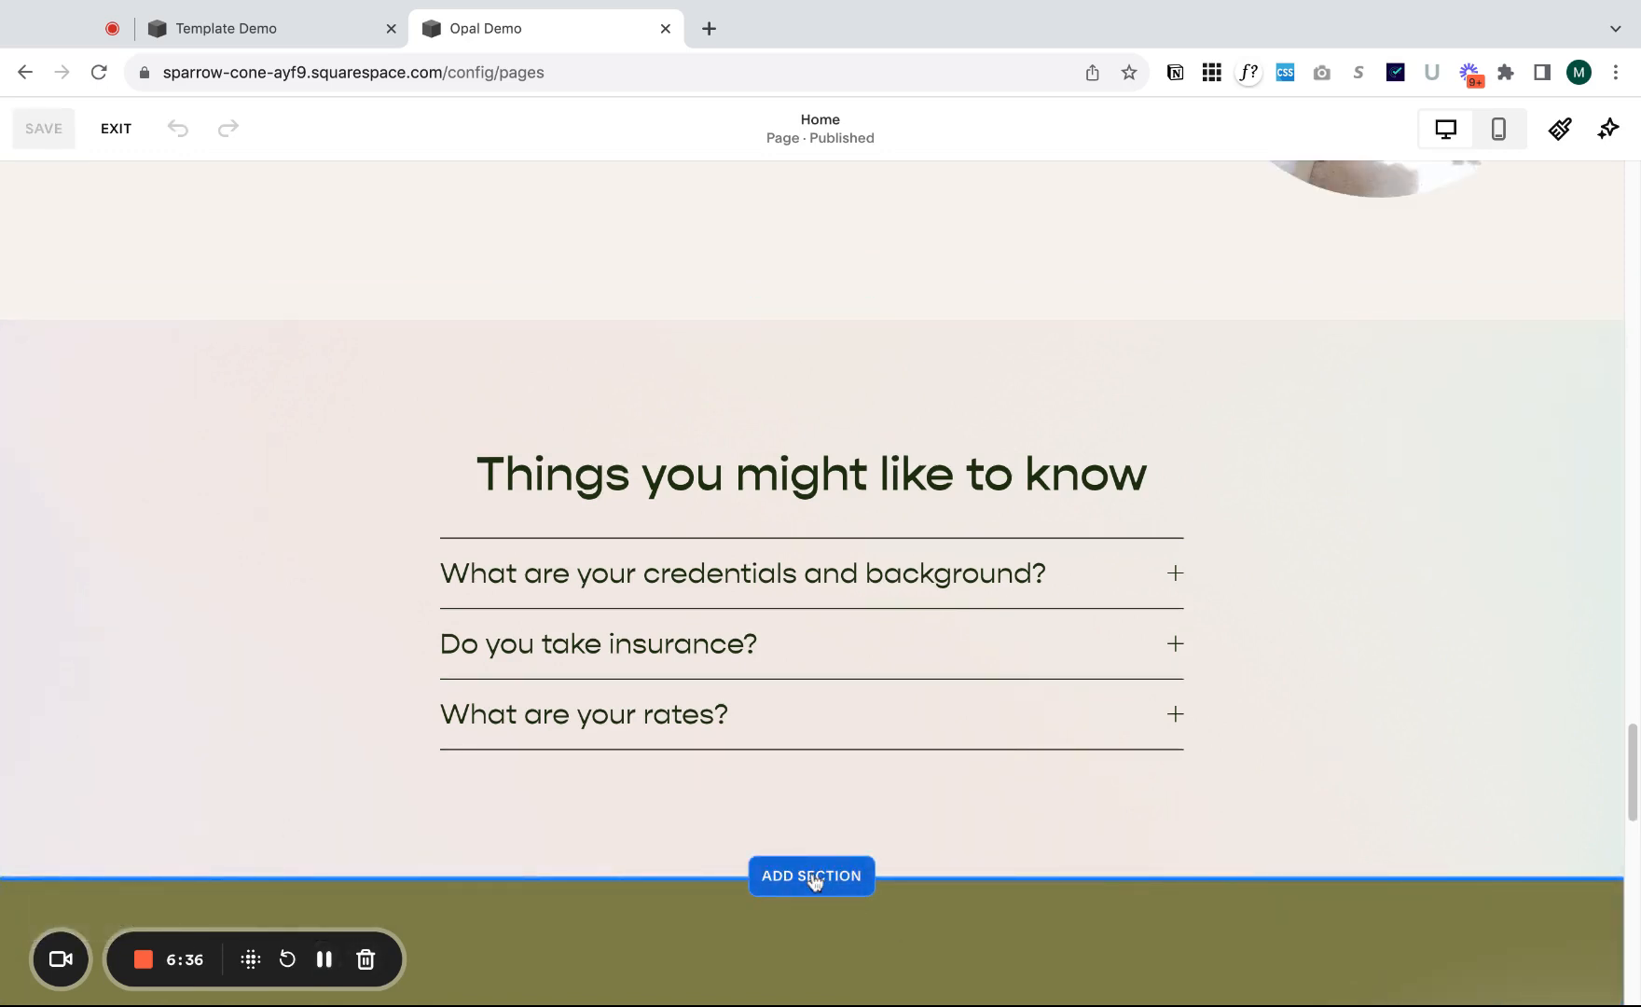
pyautogui.click(811, 881)
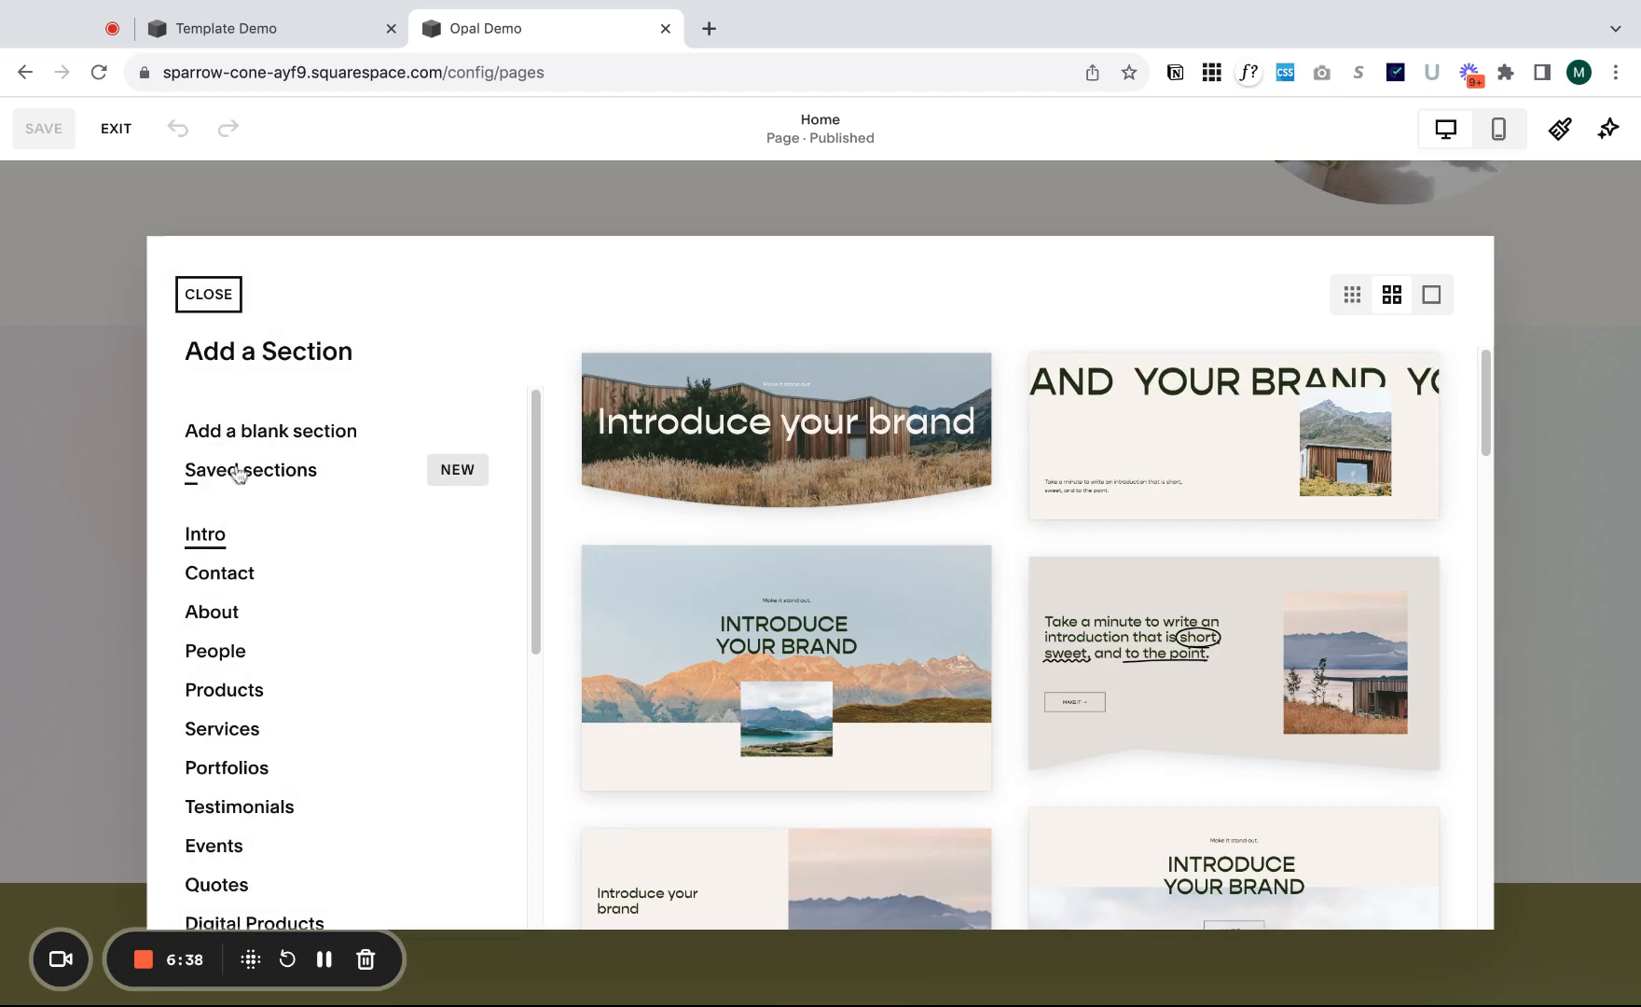
pyautogui.click(240, 471)
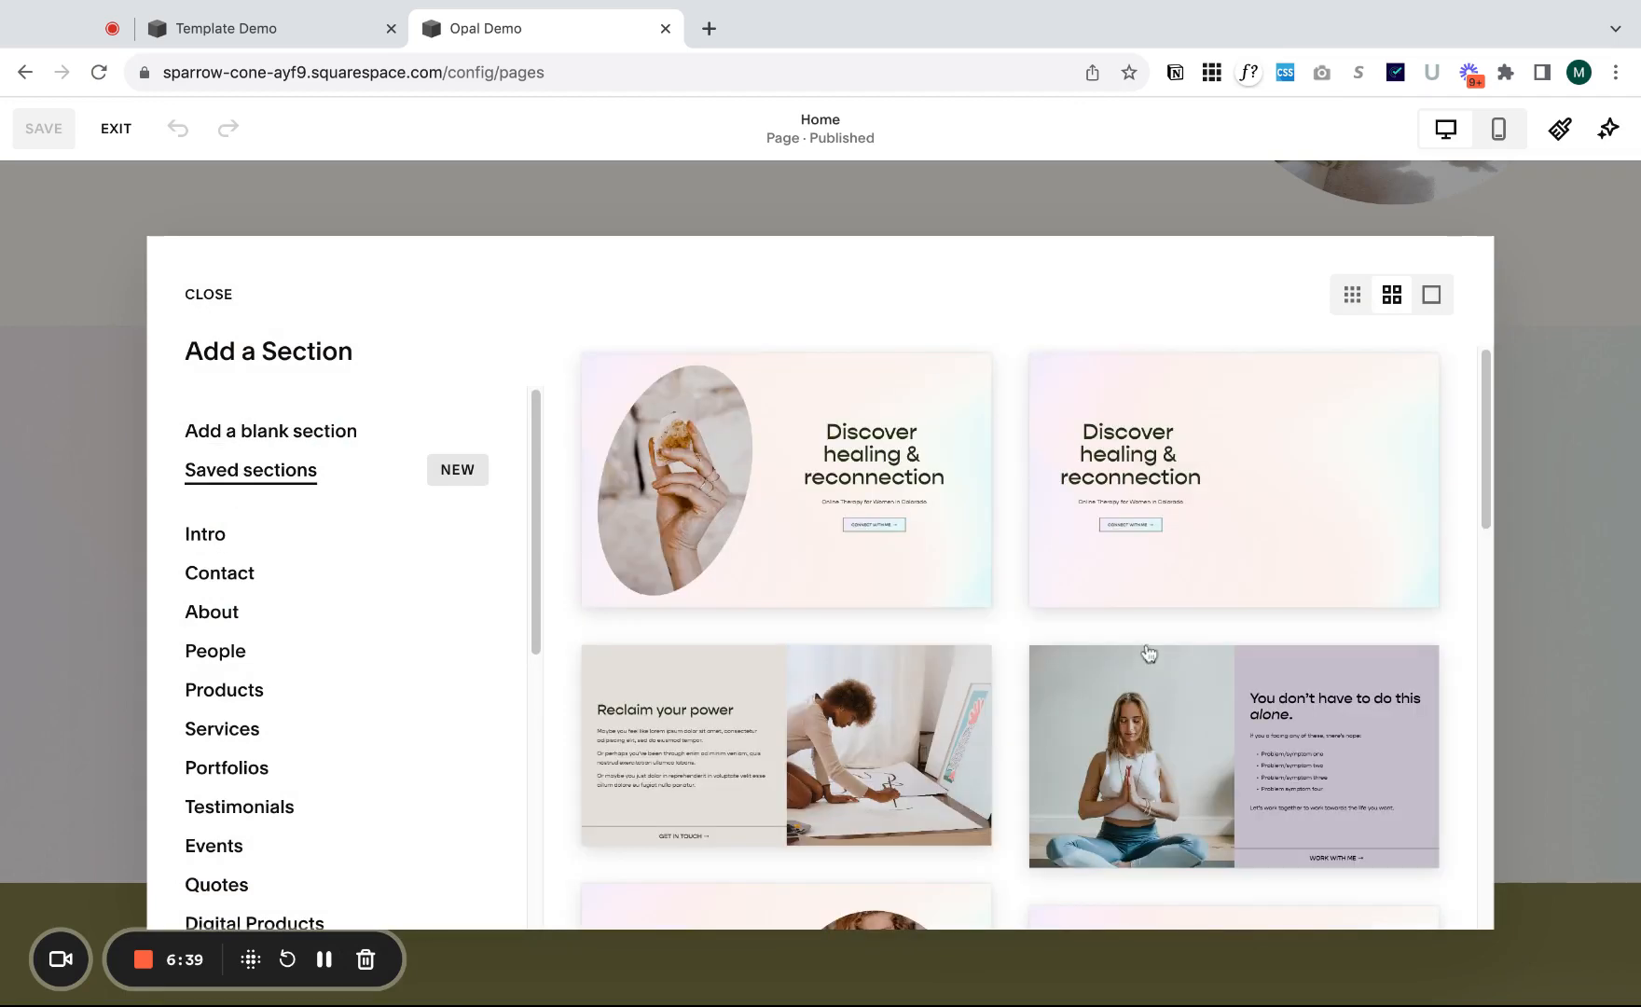
pyautogui.scroll(-3, 1082, 708)
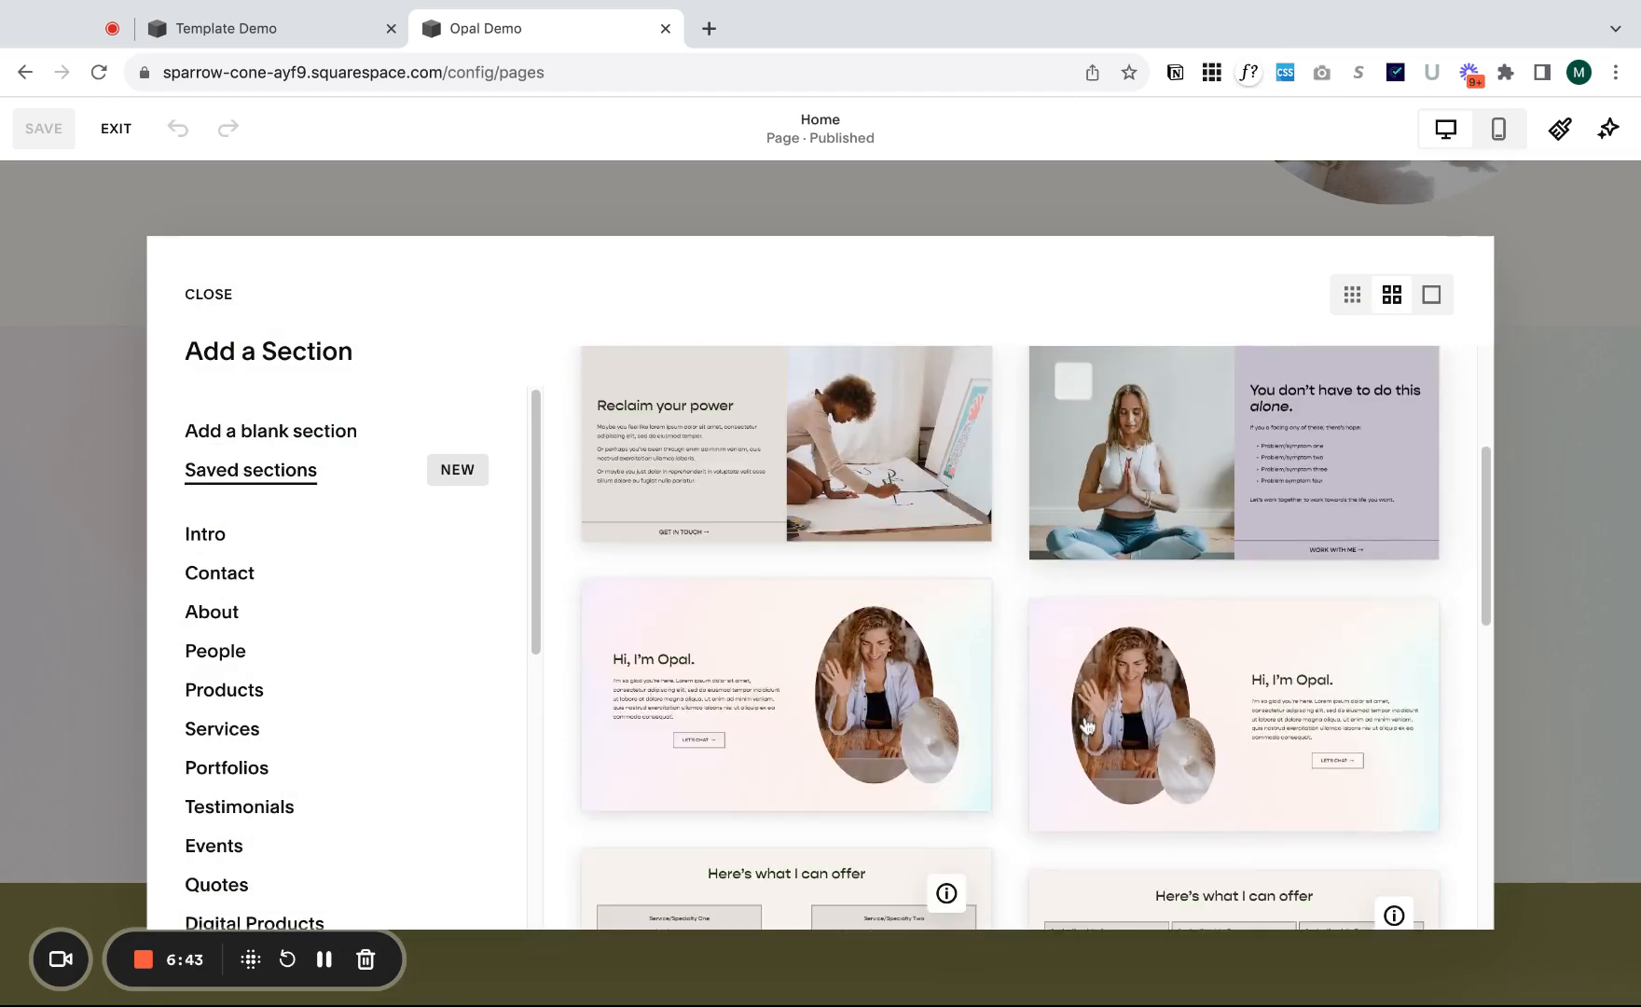
pyautogui.scroll(-5, 1086, 726)
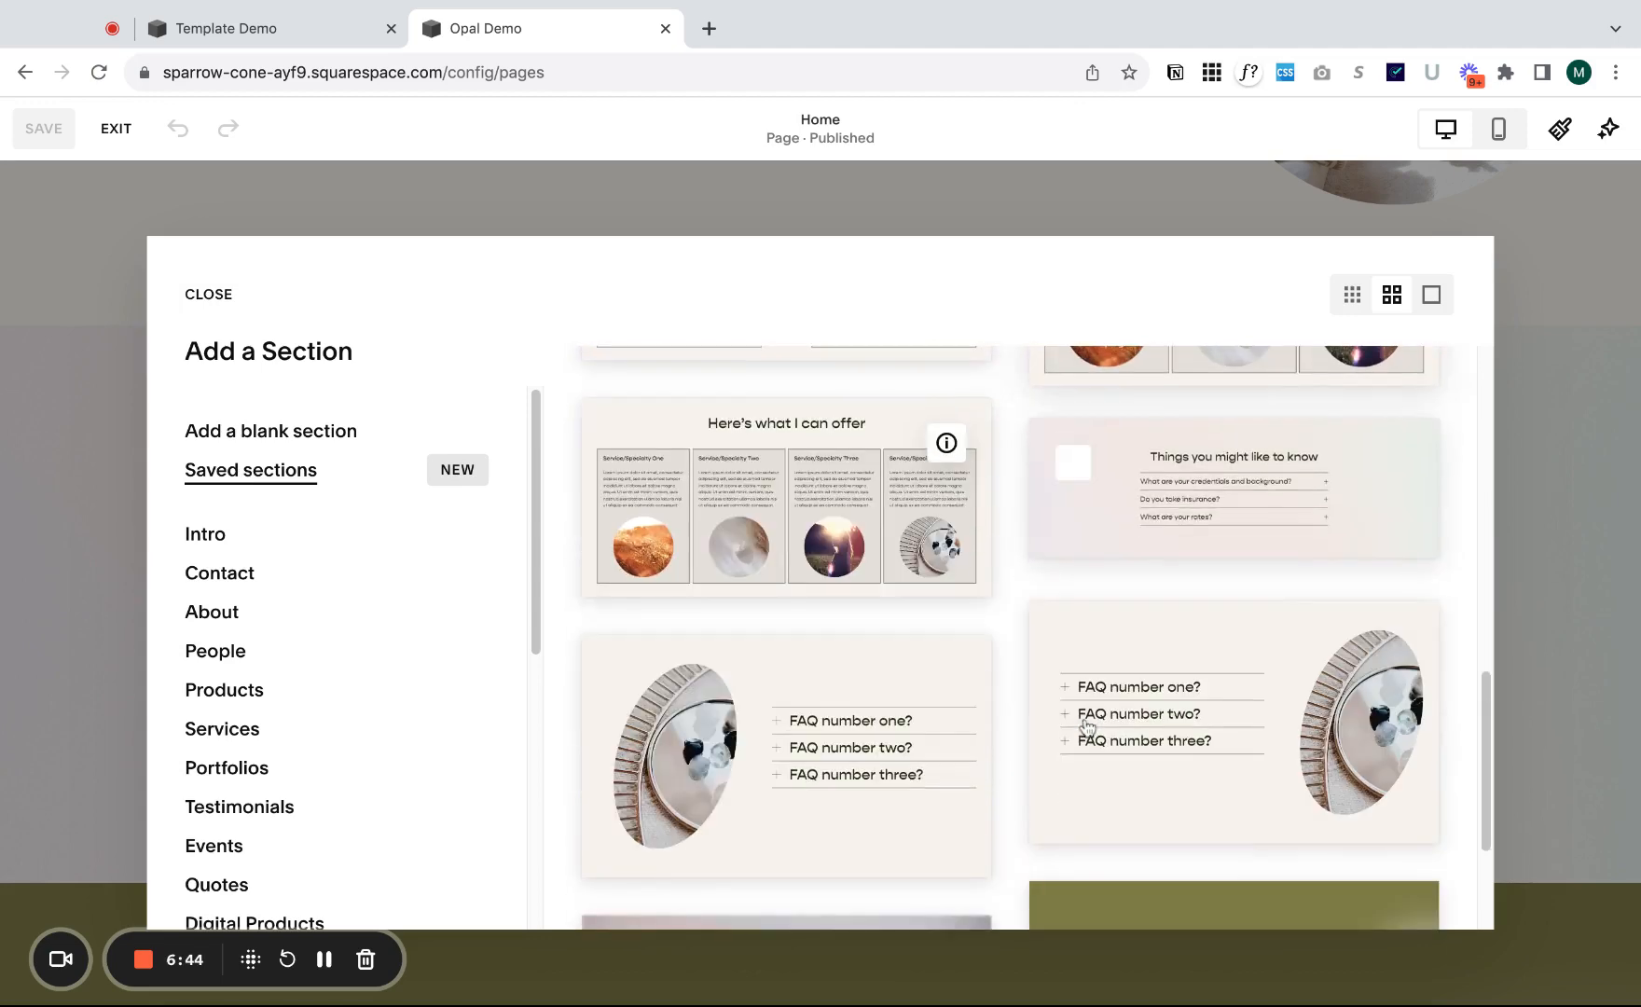
pyautogui.scroll(-3, 1087, 726)
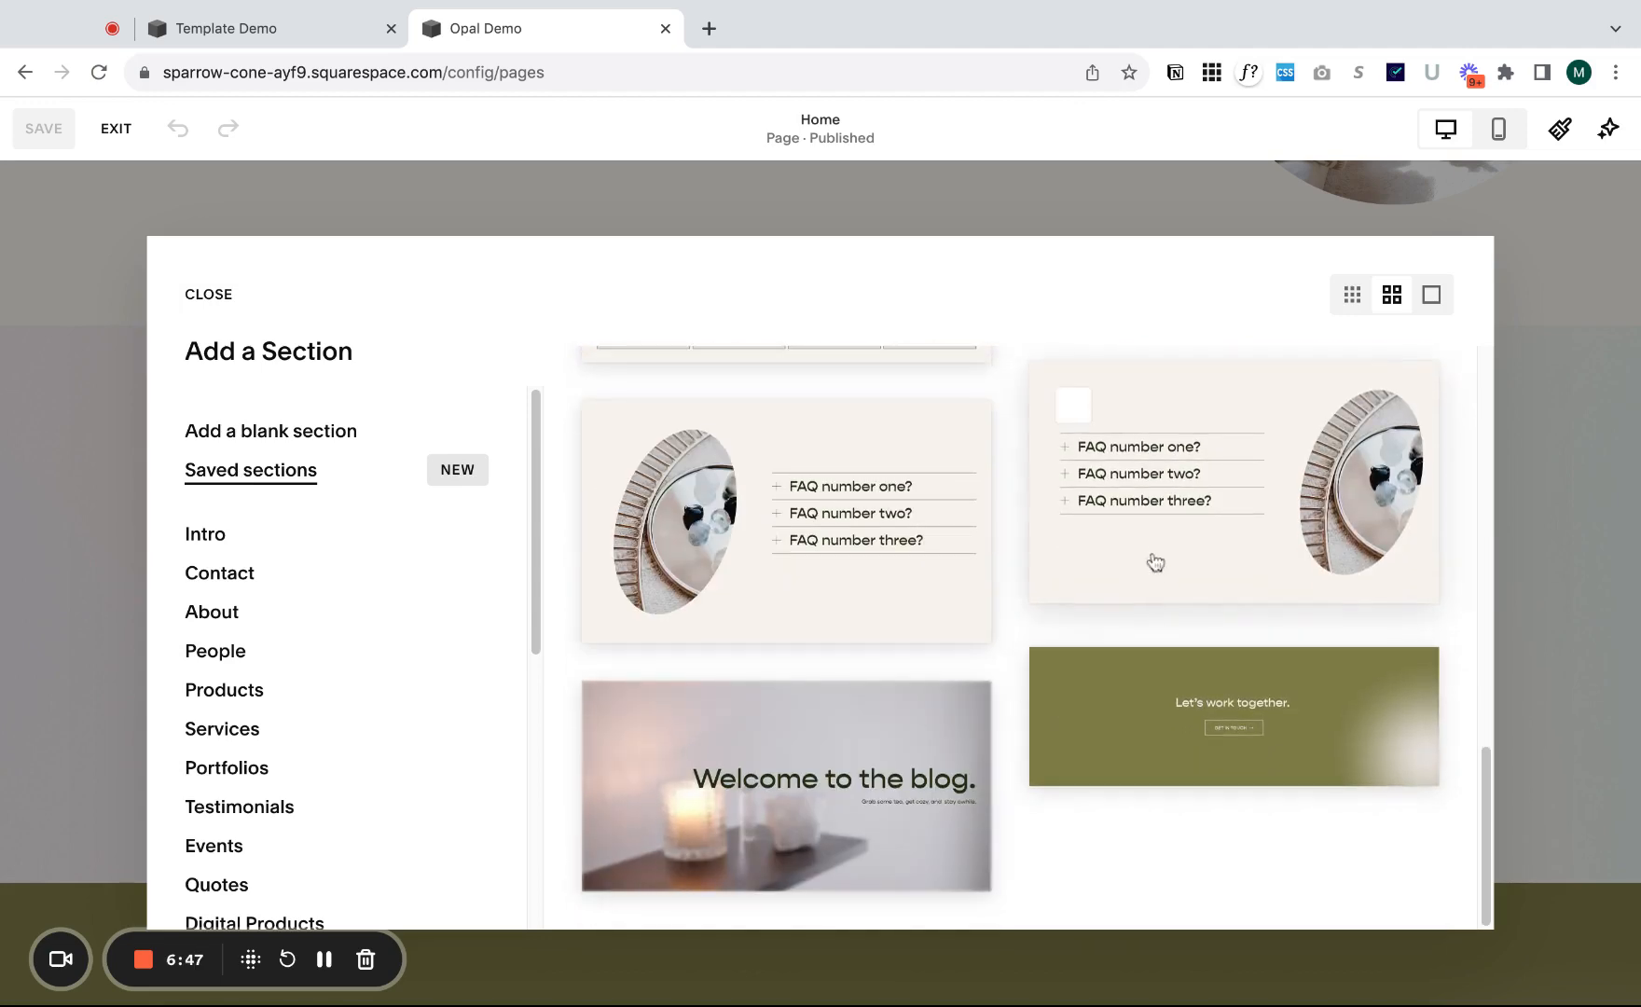
pyautogui.click(773, 599)
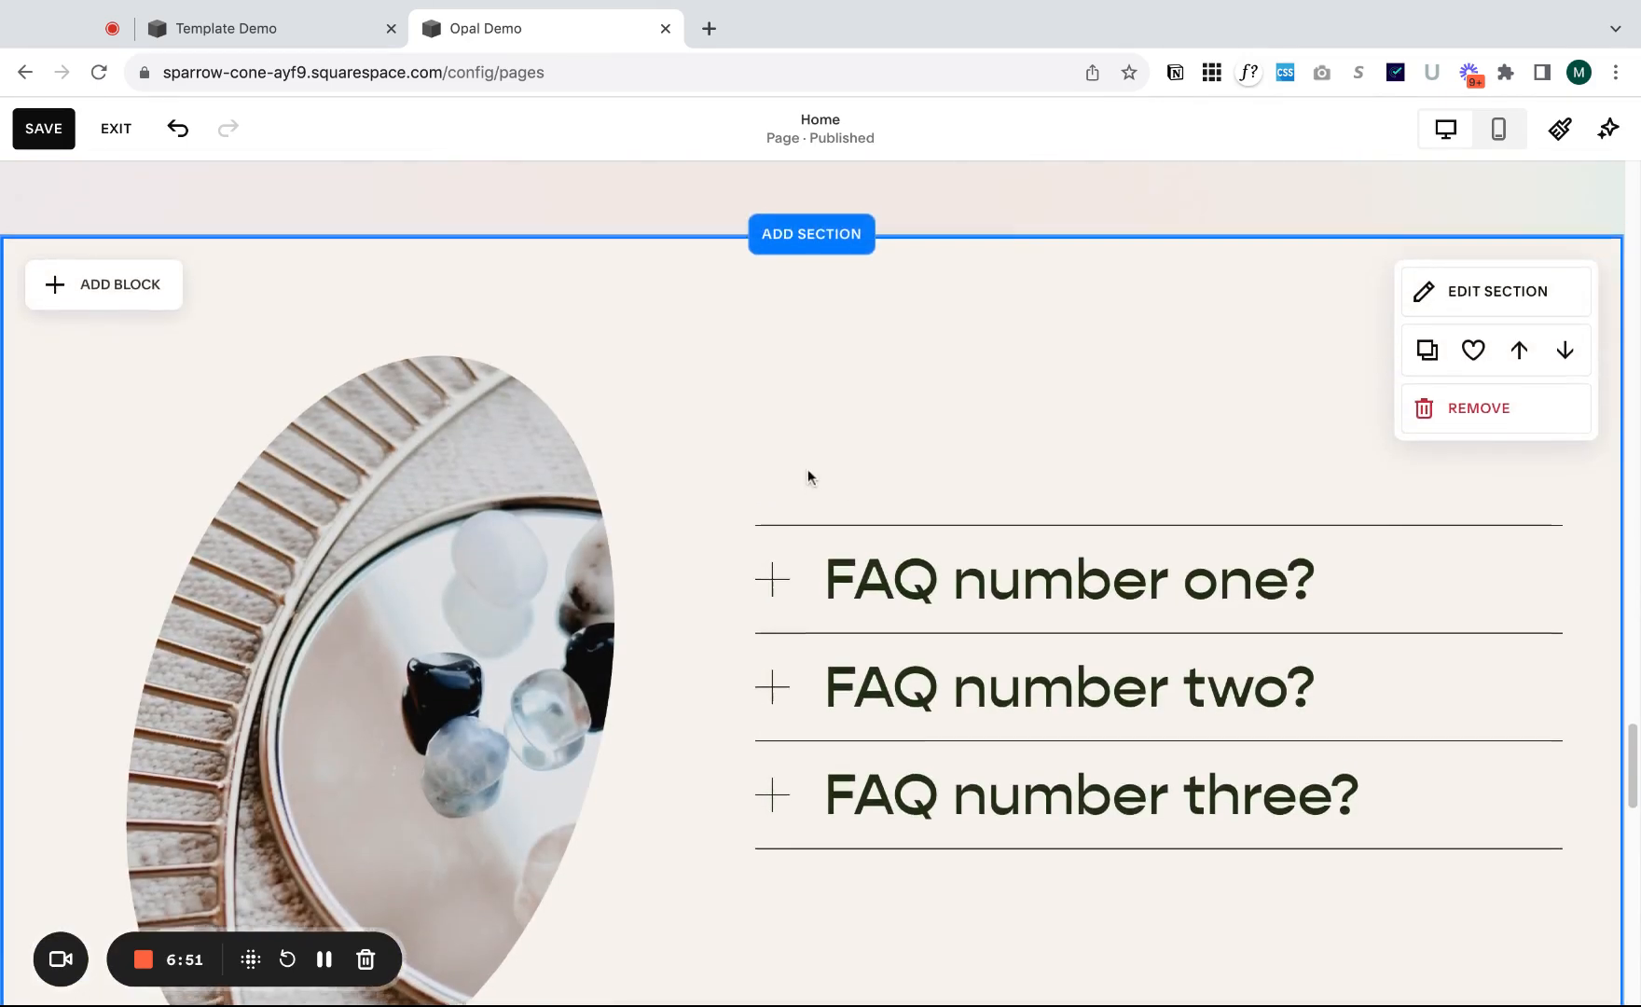
# - Remove the "Things you might like to know" section from the home page
pyautogui.scroll(8, 807, 471)
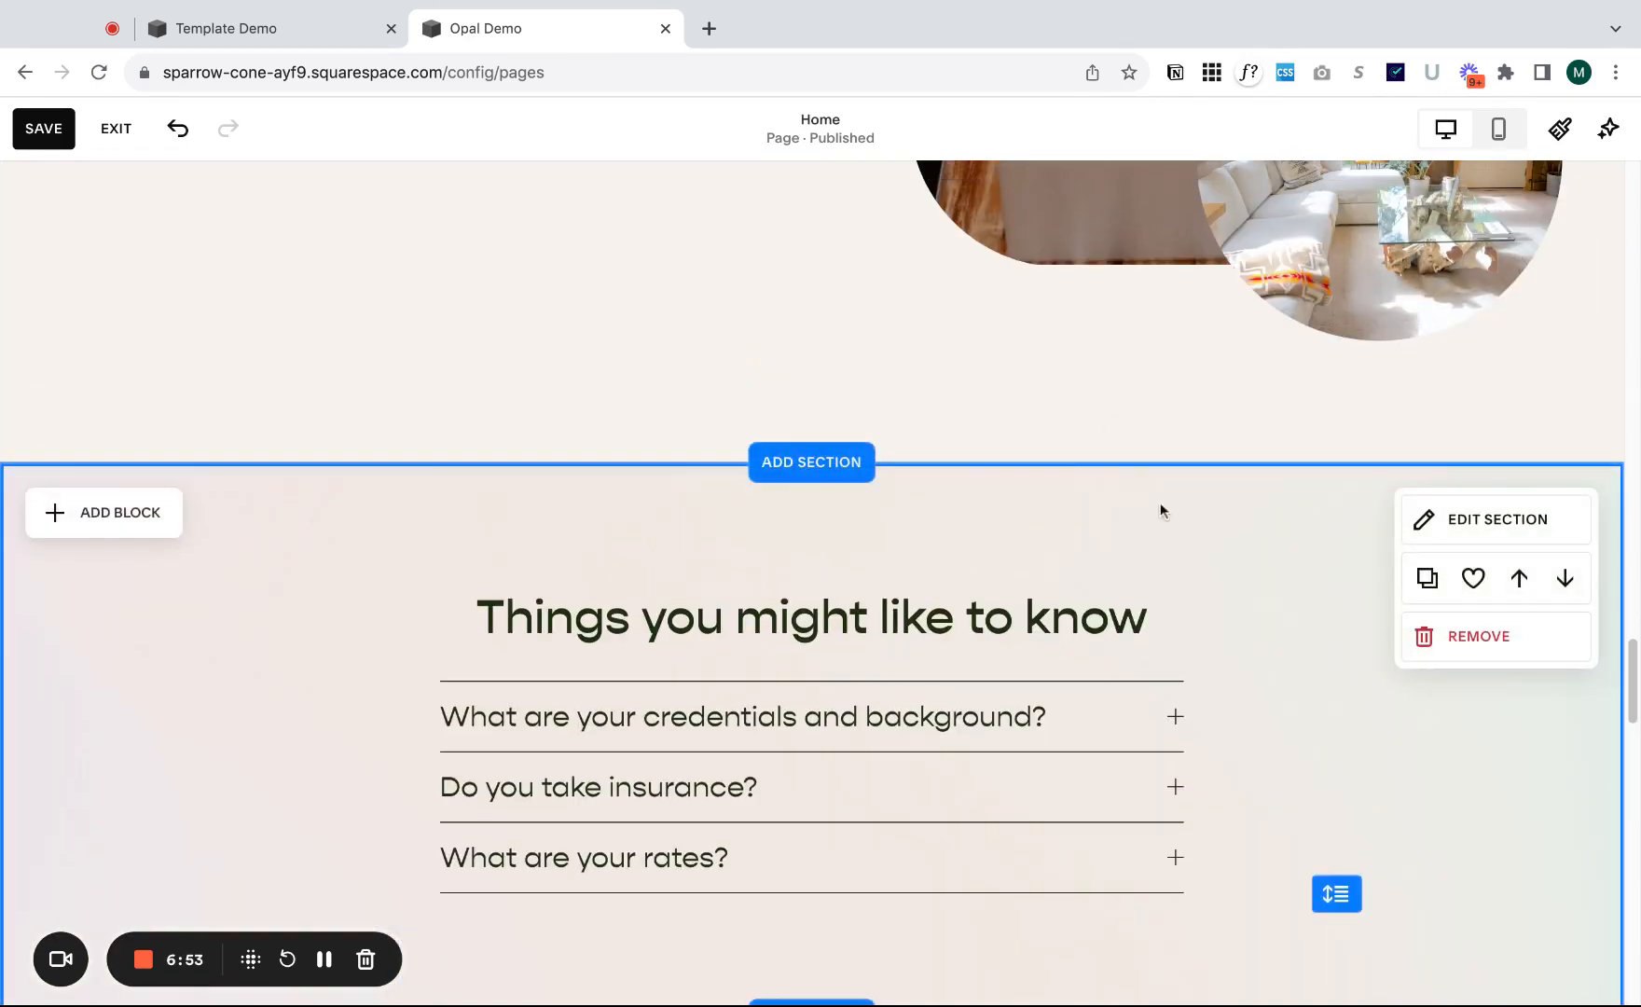
pyautogui.click(1492, 638)
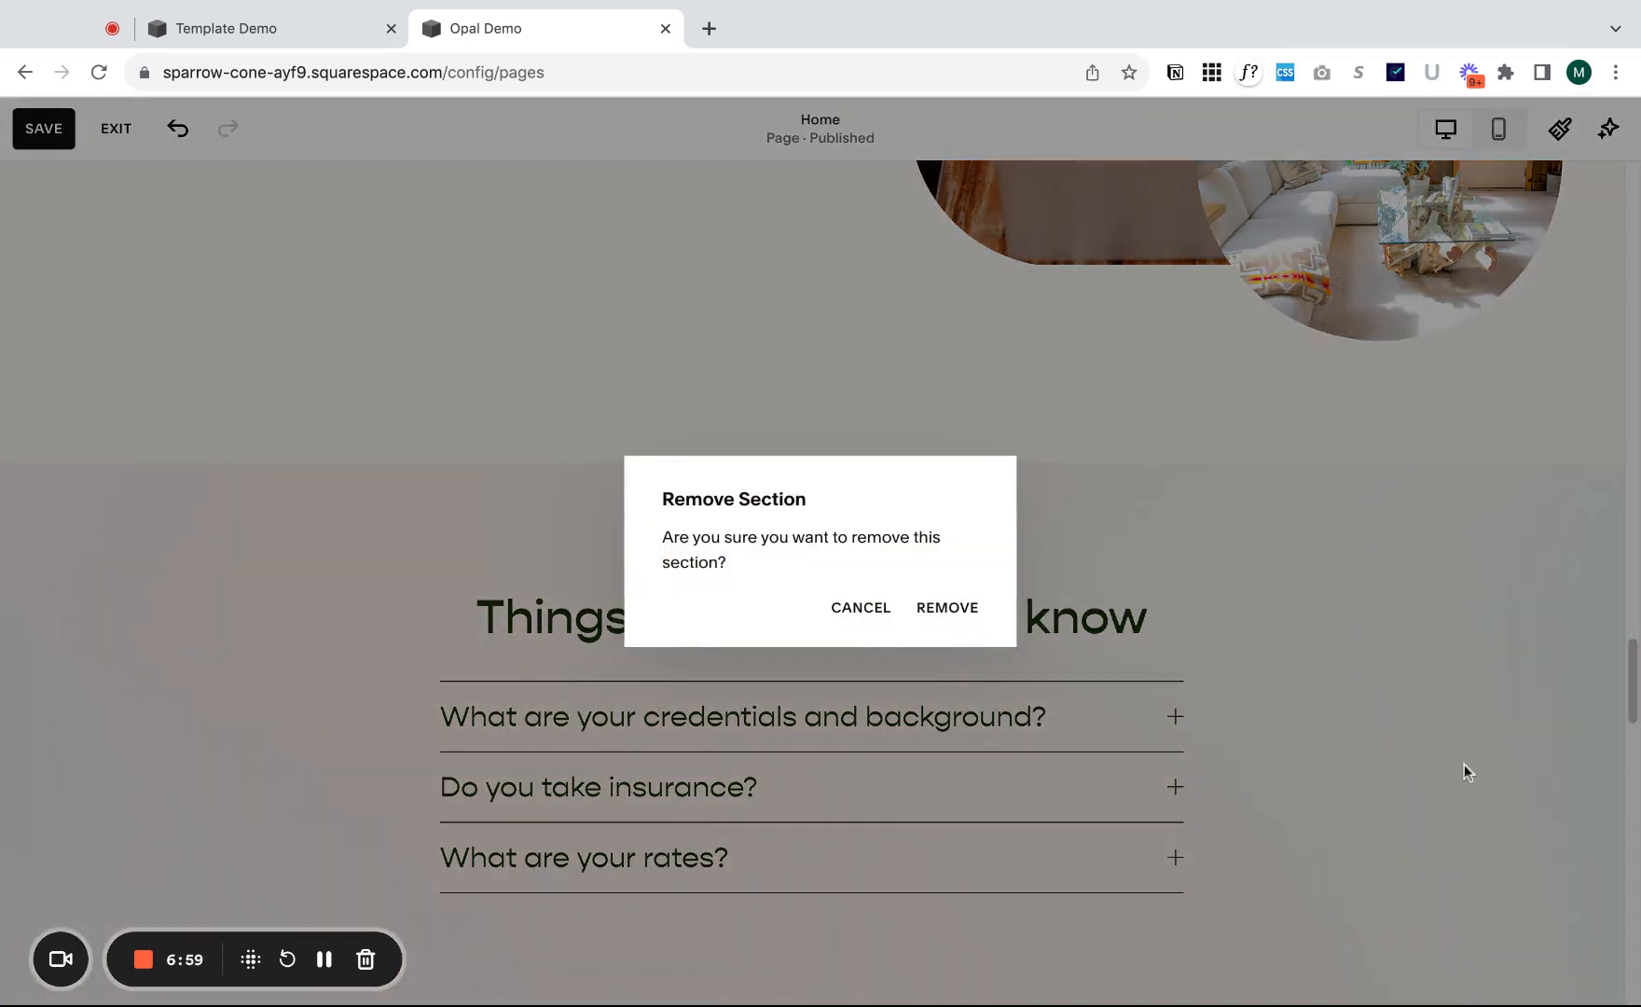
pyautogui.click(947, 608)
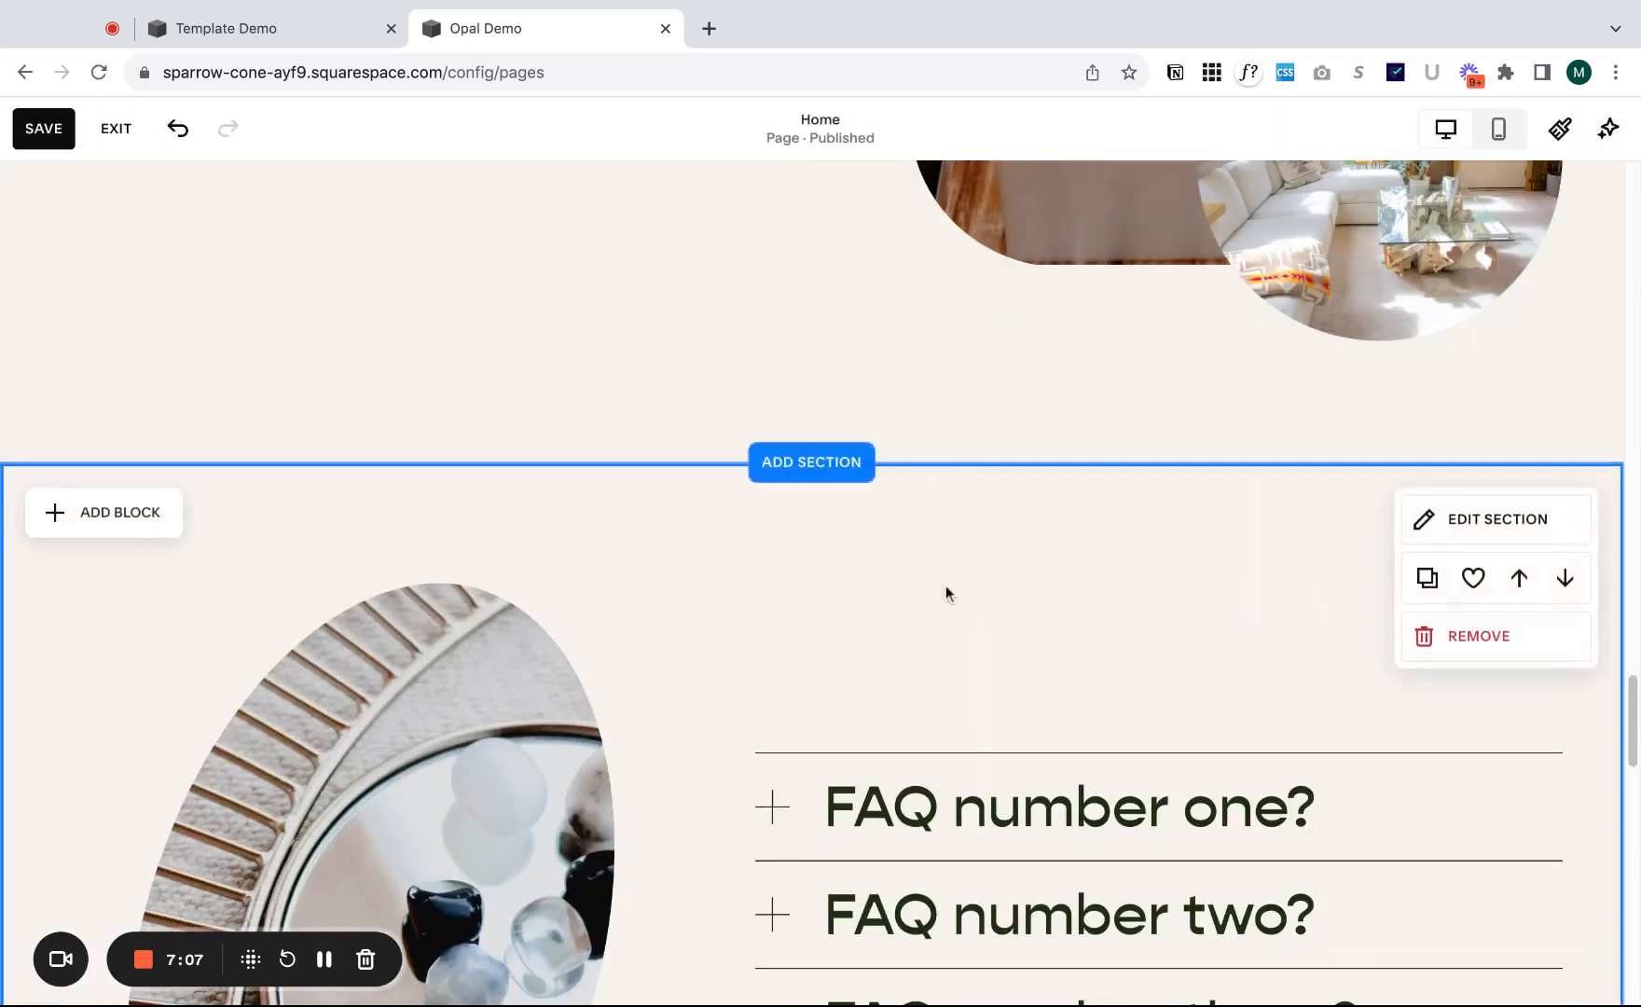
# - Change the crystal tray image in the FAQ section to the 2:3 shape made of three stacked rounded lobes
pyautogui.scroll(-3, 945, 588)
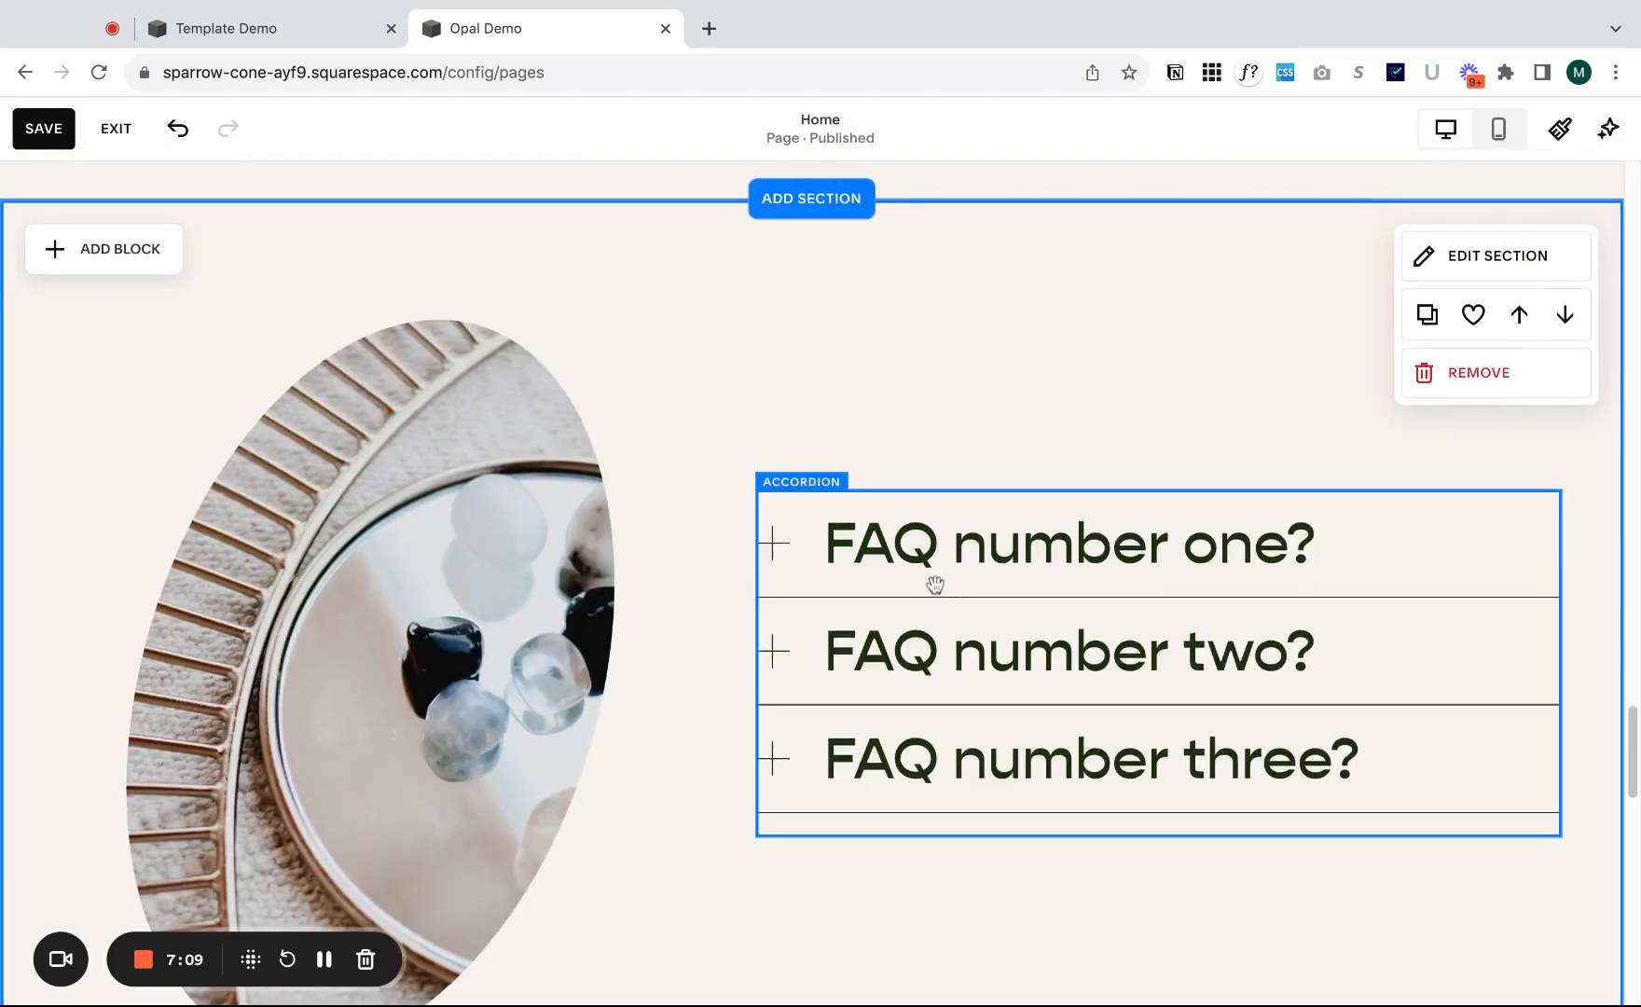
pyautogui.scroll(-8, 931, 590)
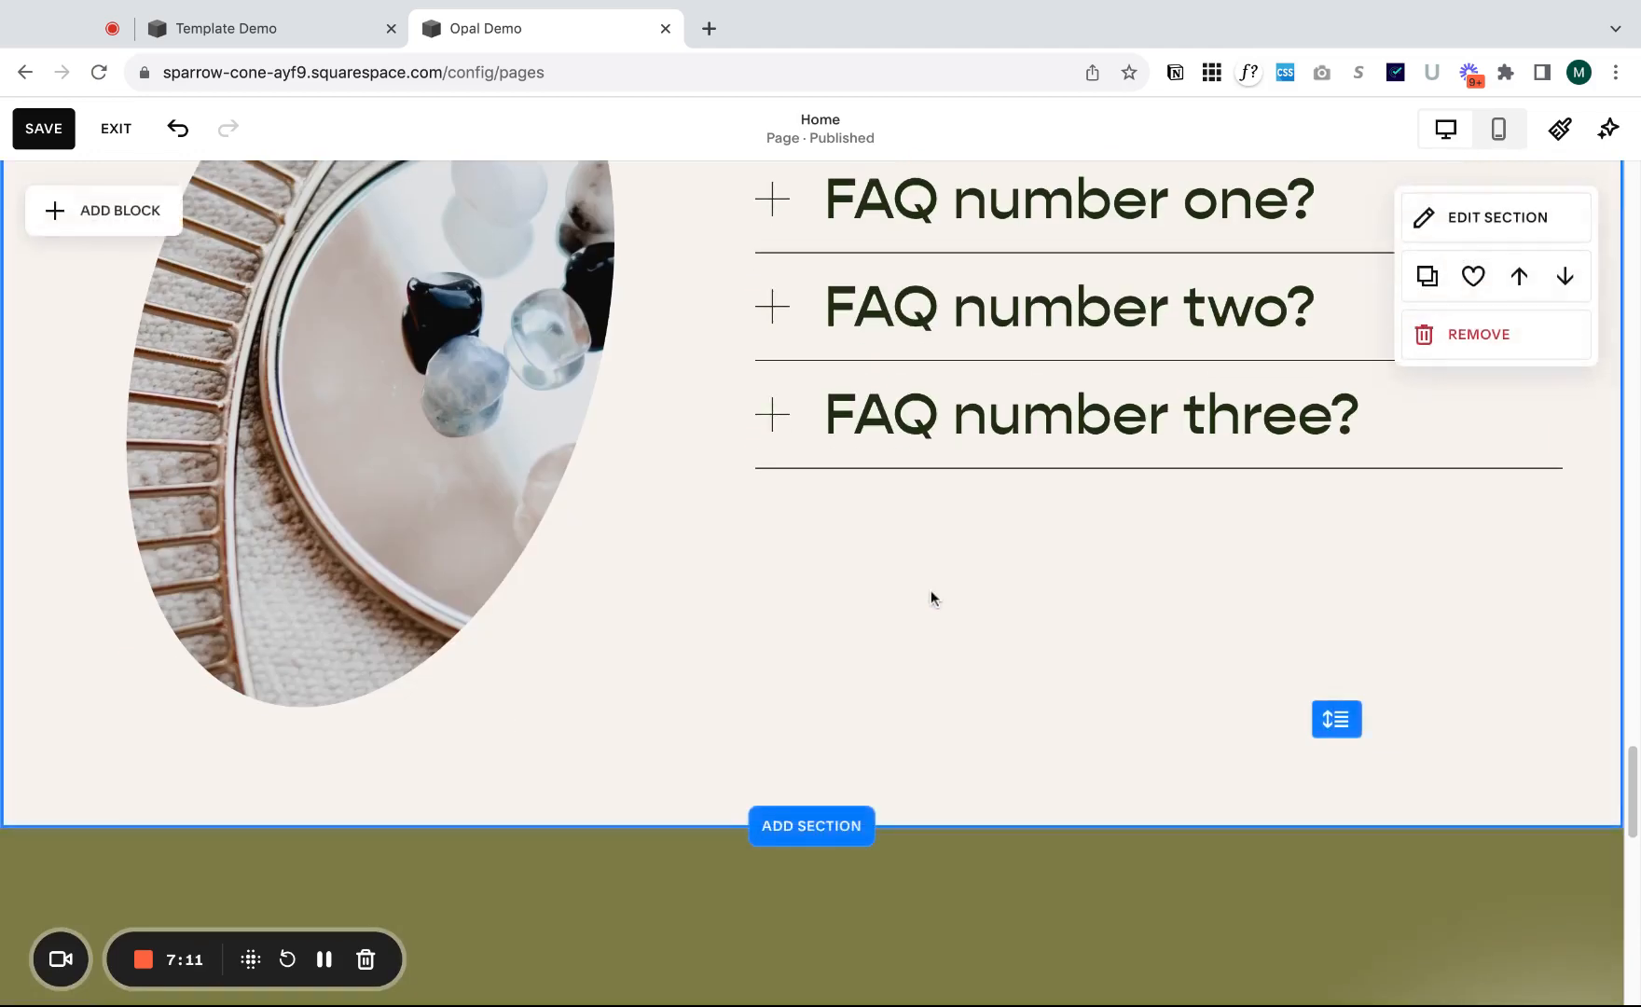
pyautogui.click(502, 445)
pyautogui.scroll(2, 307, 373)
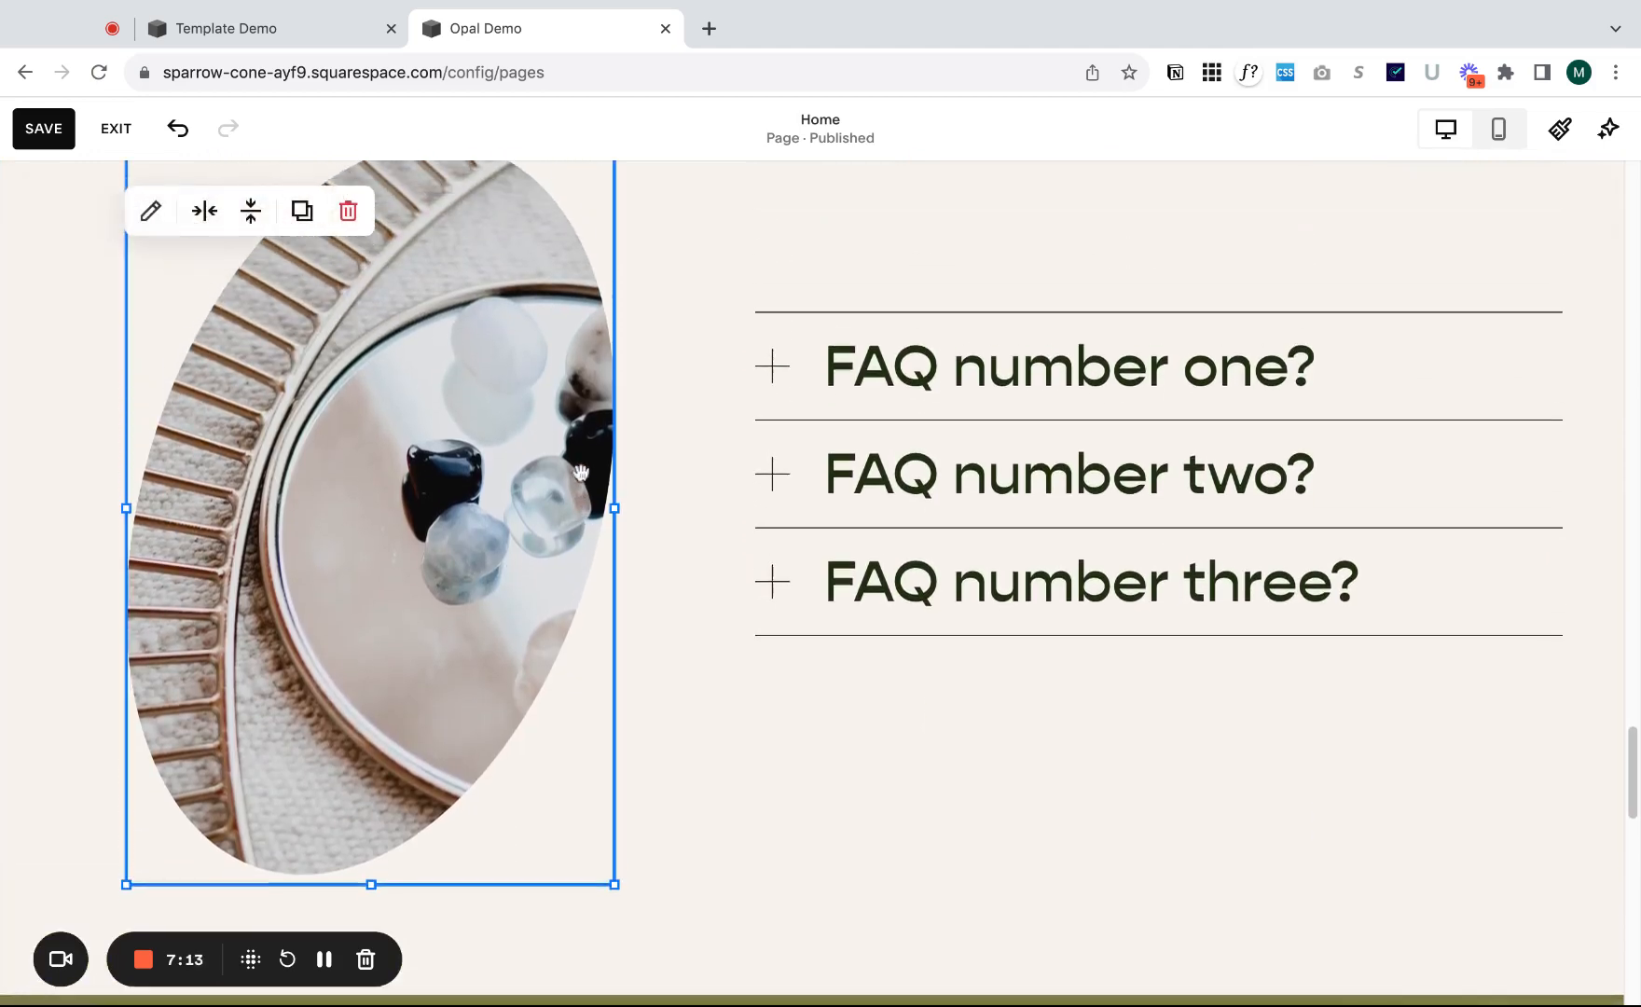
pyautogui.click(152, 222)
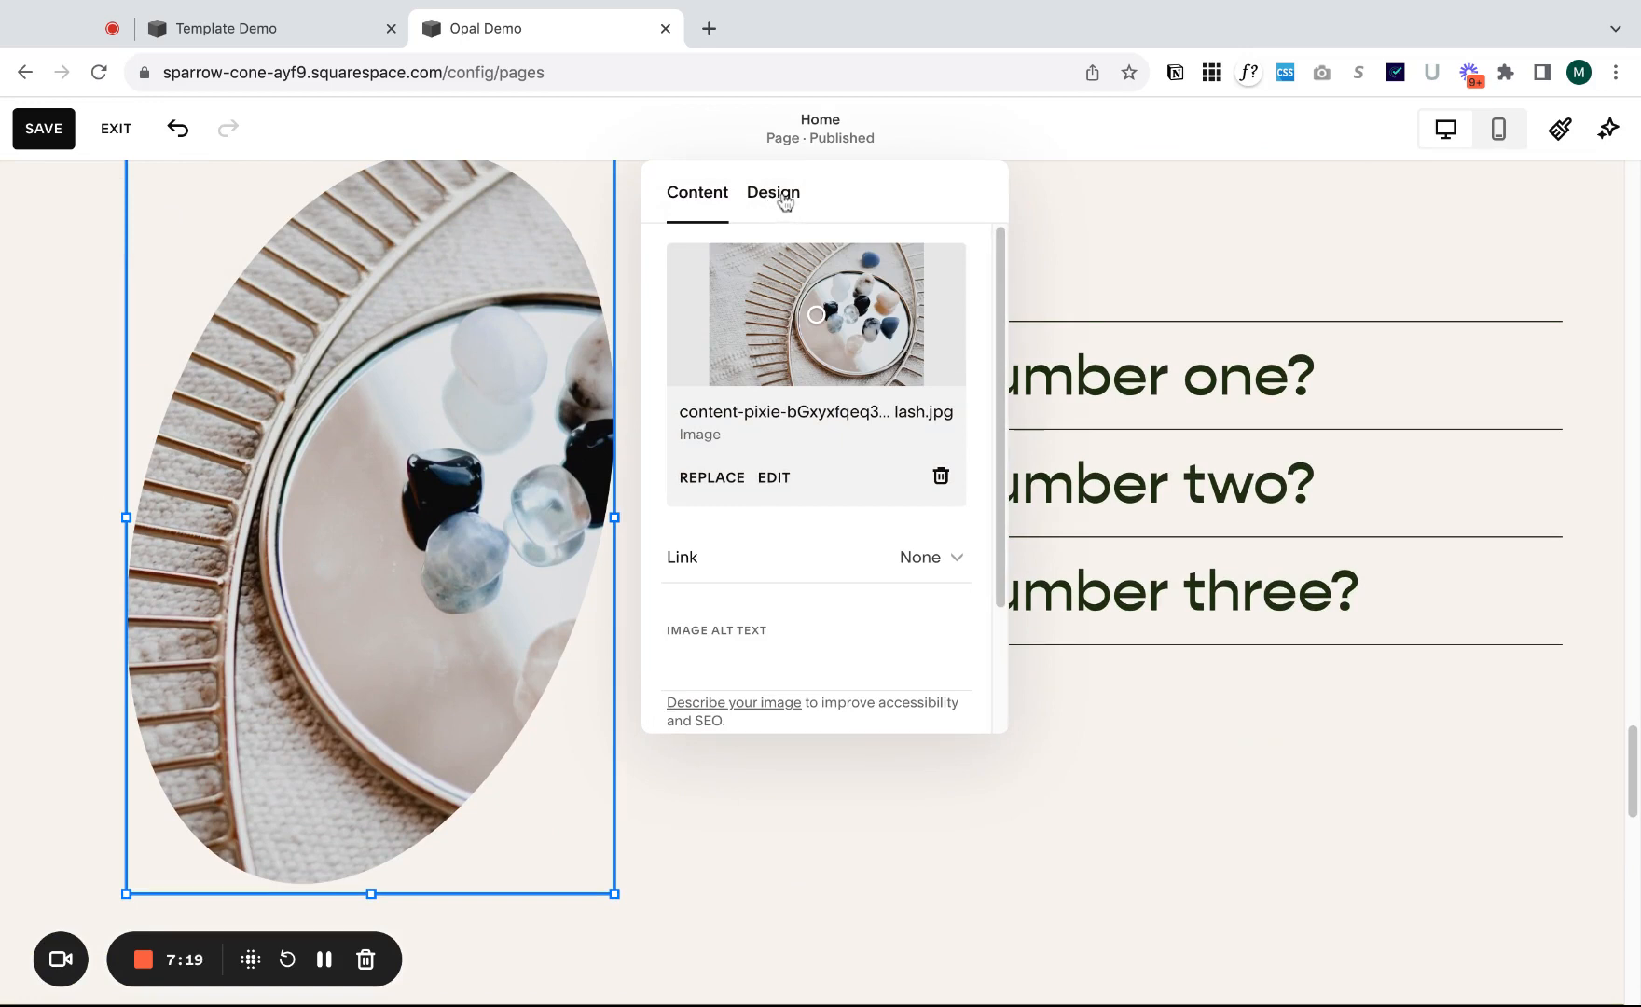
pyautogui.click(786, 200)
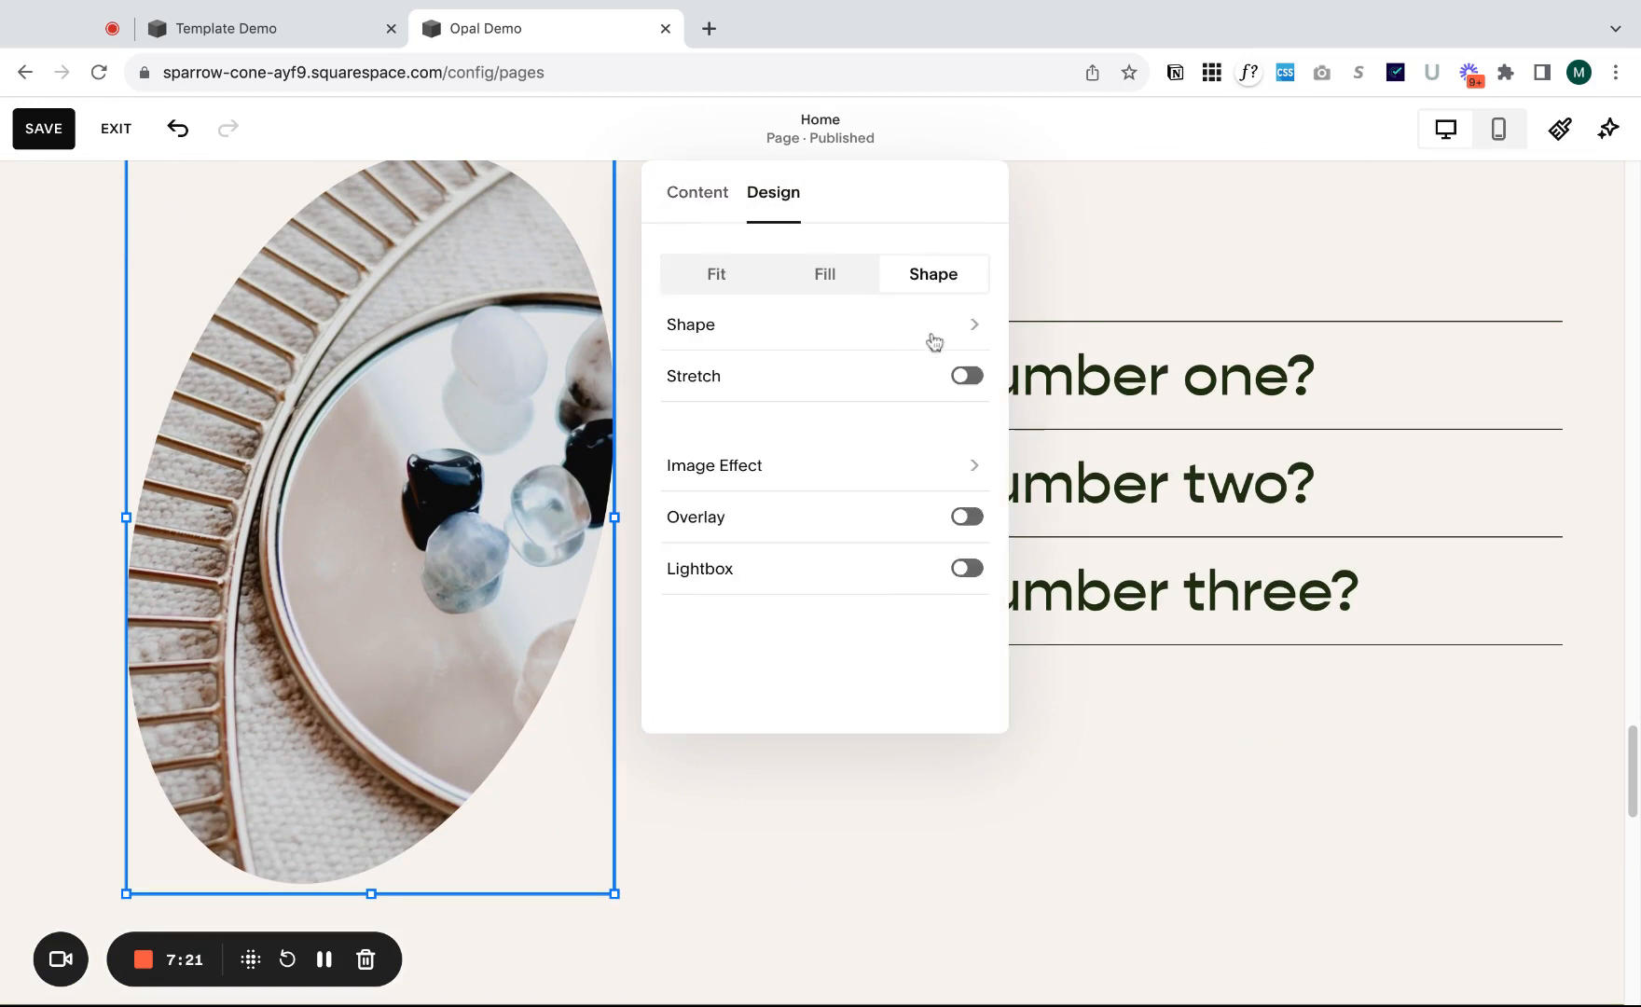
pyautogui.click(933, 341)
pyautogui.click(690, 675)
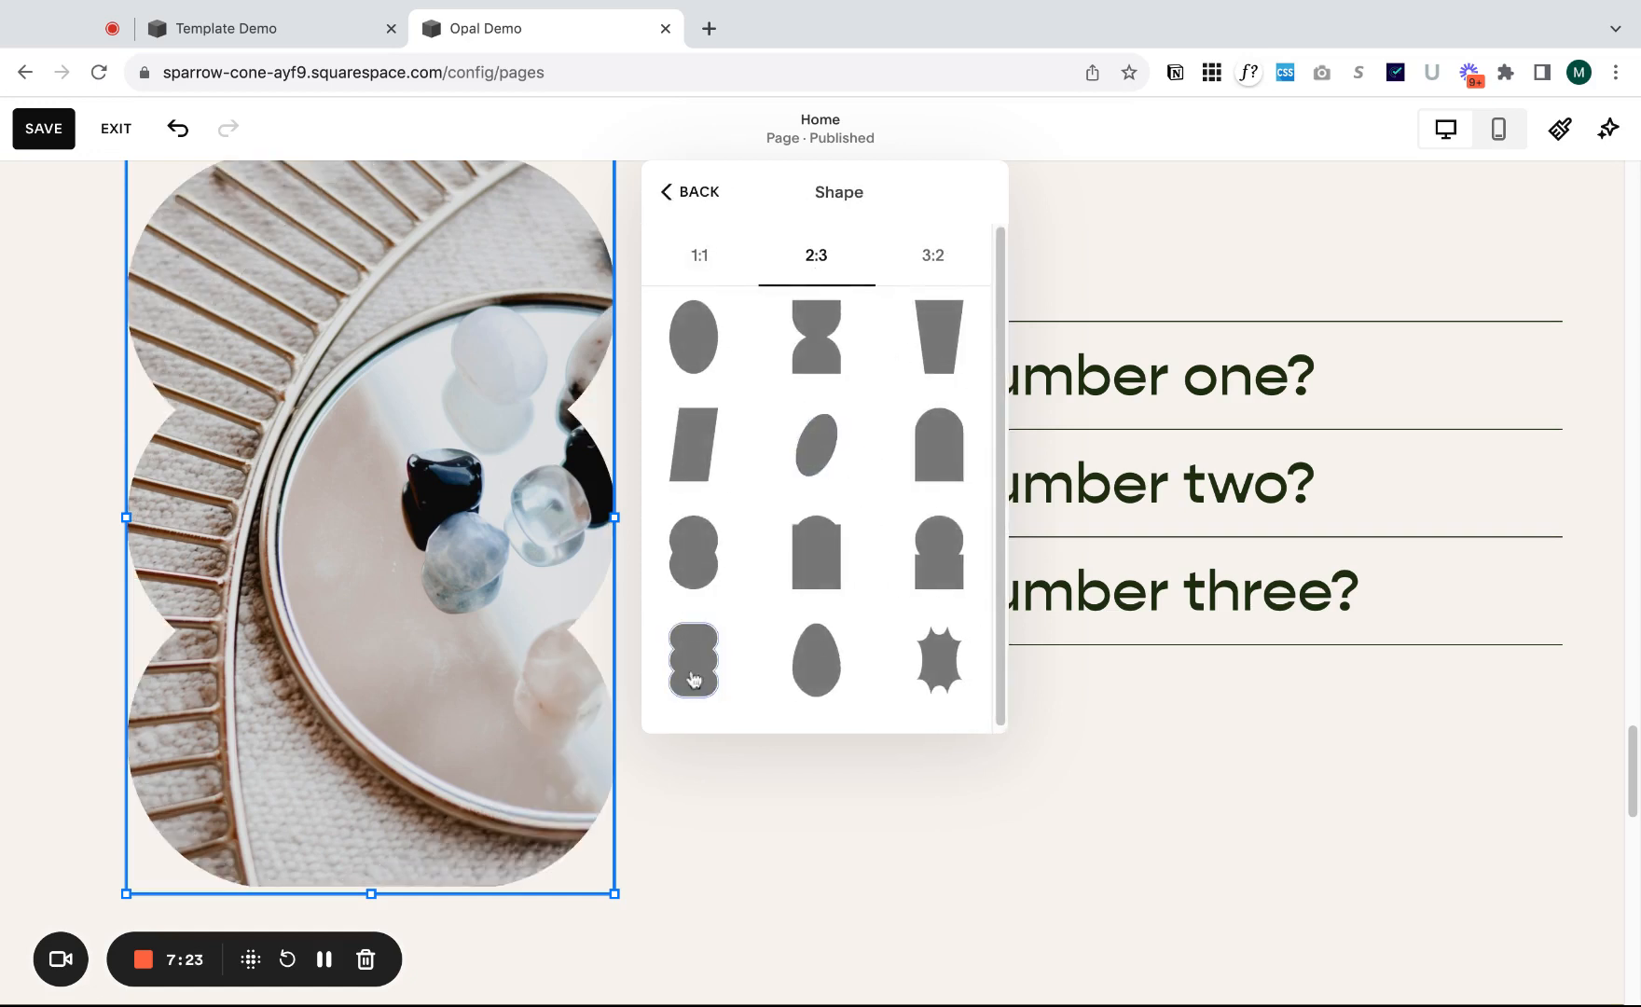
pyautogui.click(695, 196)
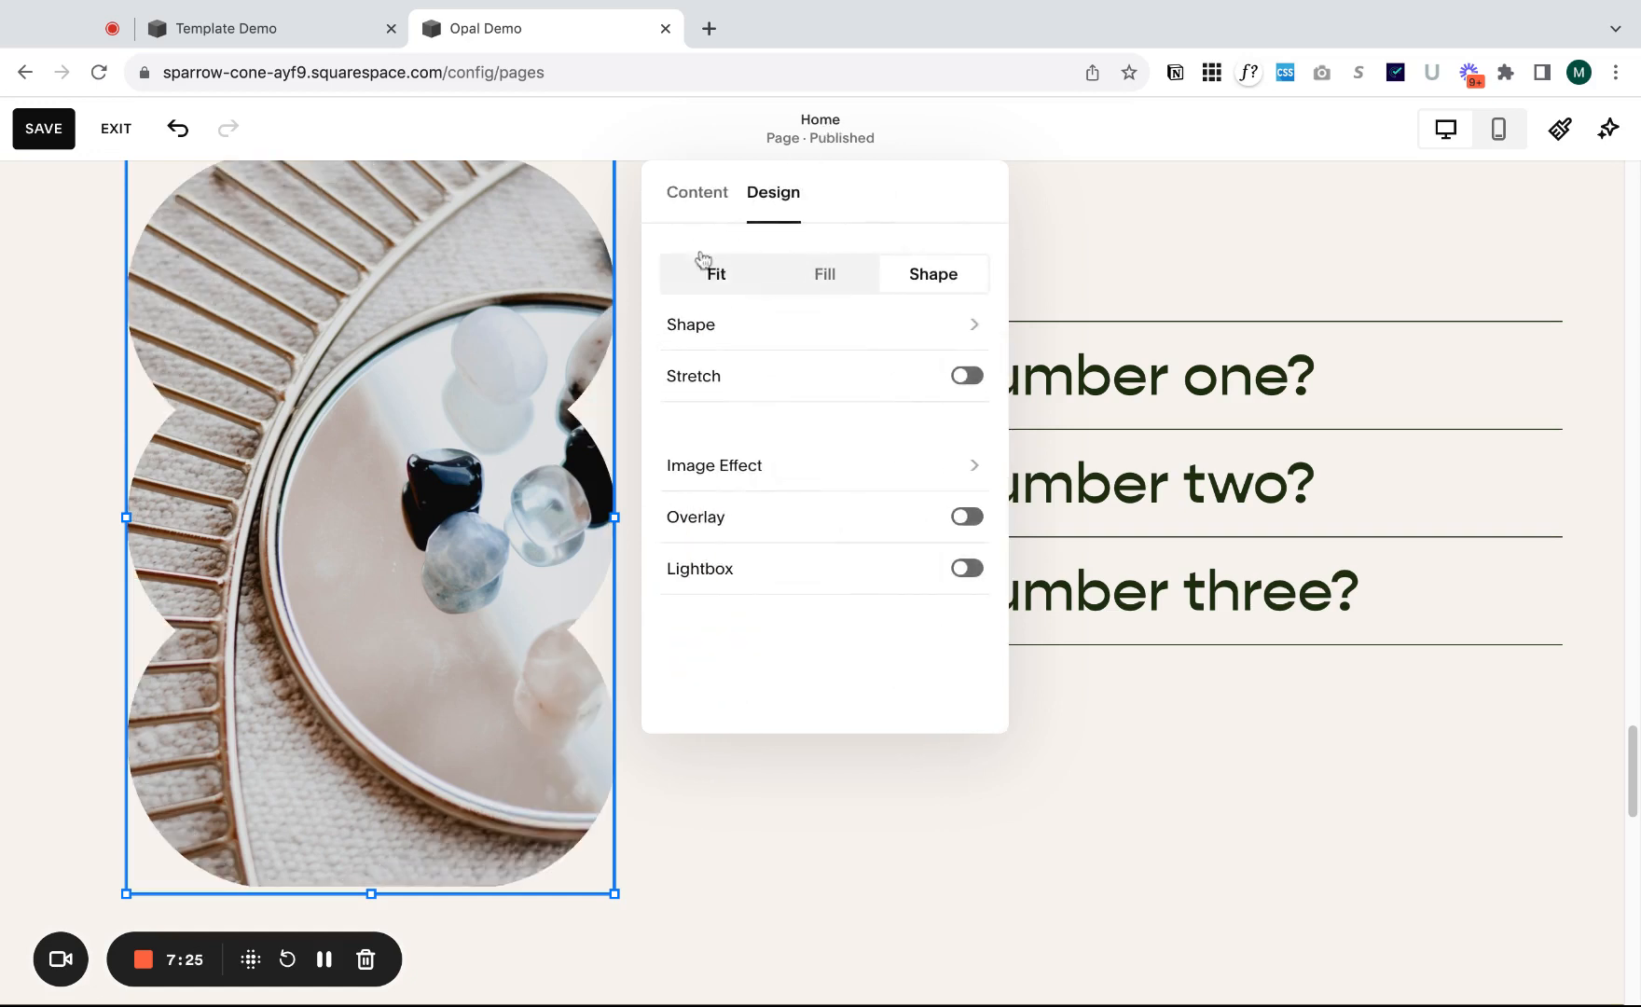
# - Remove the crystal tray photo from the three-lobed image block in the FAQ section
pyautogui.scroll(1, 715, 281)
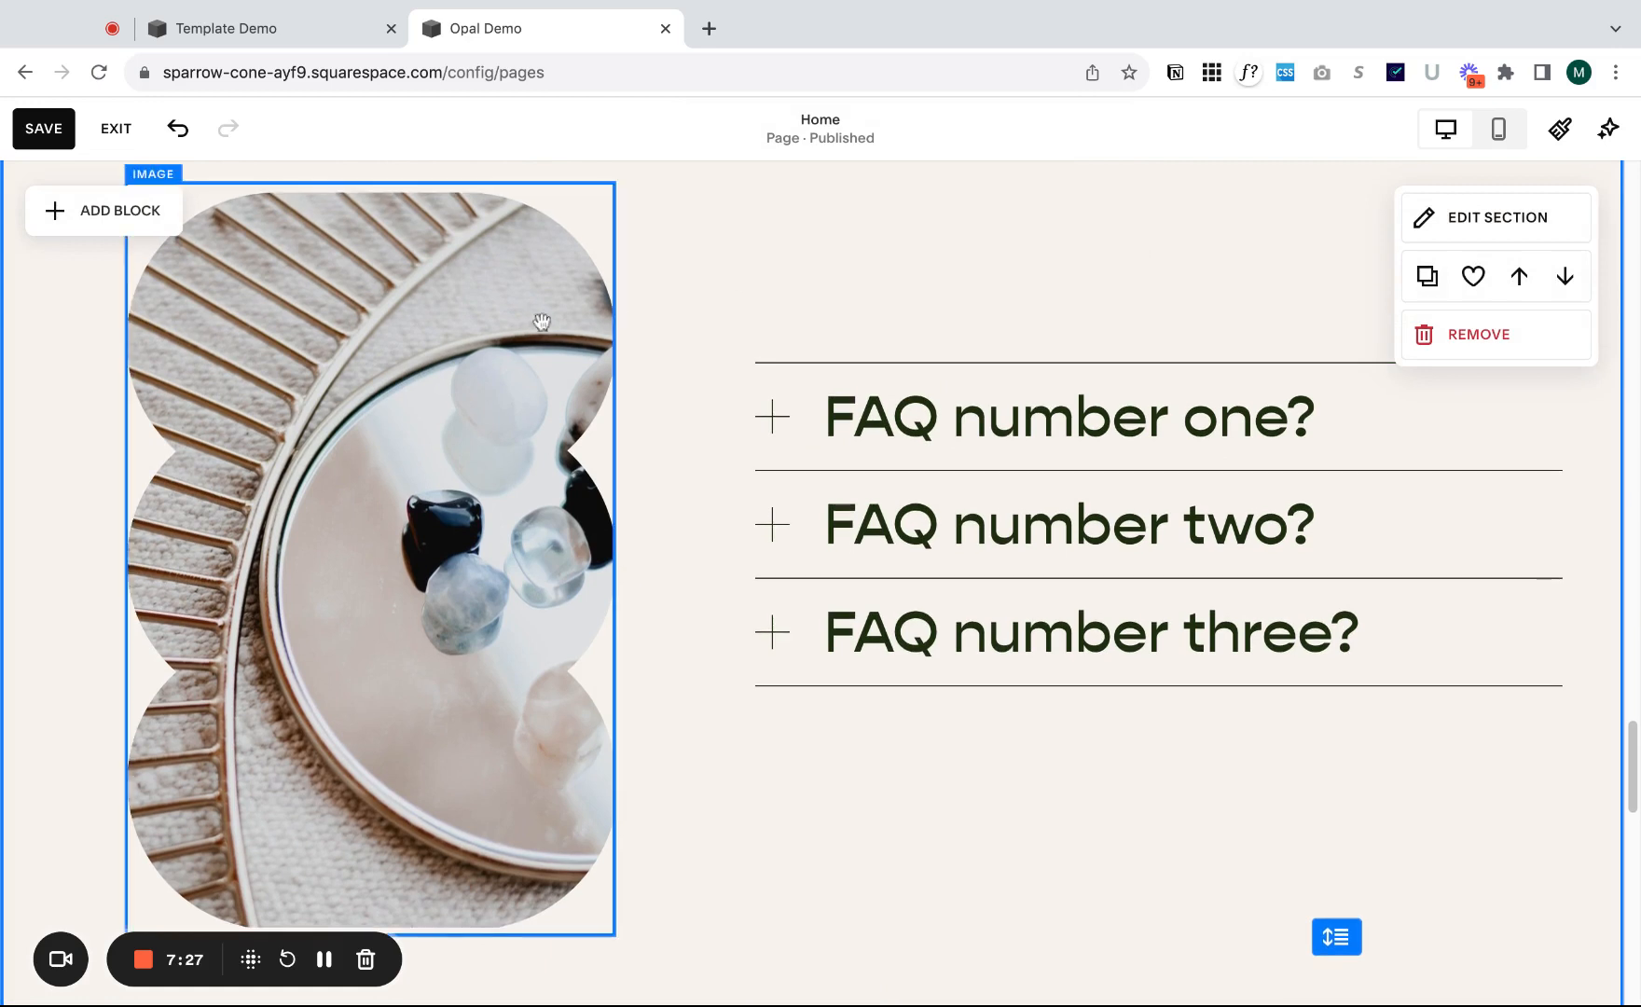
pyautogui.click(584, 303)
pyautogui.click(149, 210)
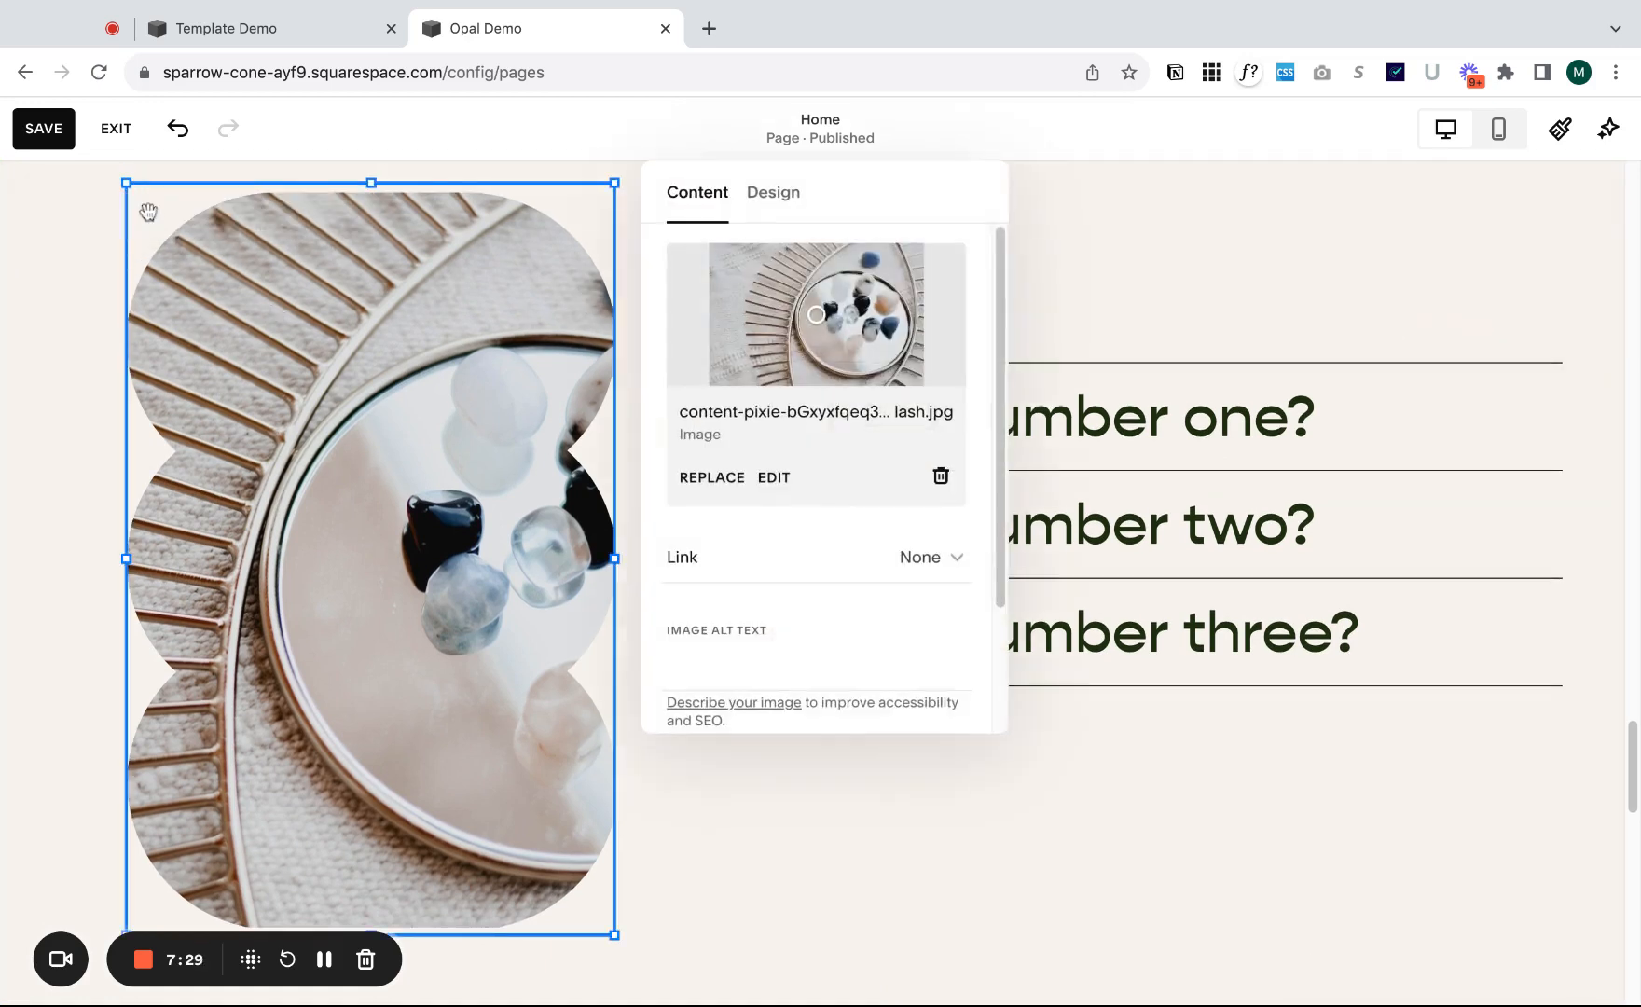
pyautogui.click(941, 480)
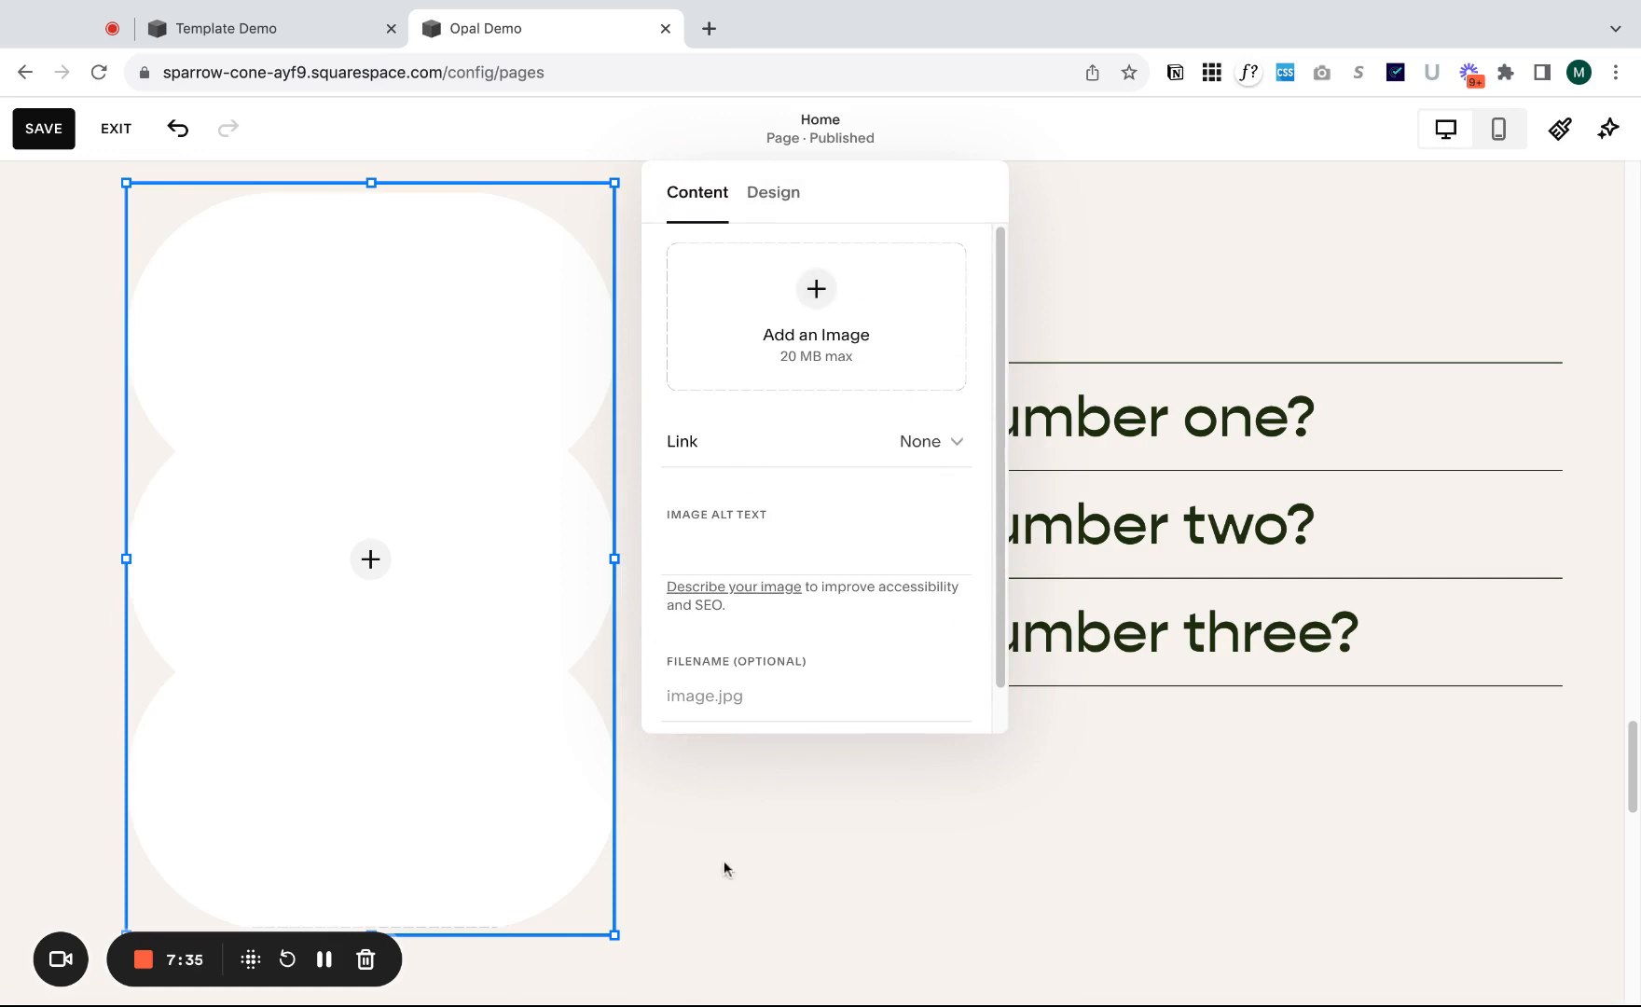
# - Fill the three-lobed image block in the FAQ section with the photo of a hand holding paintbrushes
pyautogui.click(326, 961)
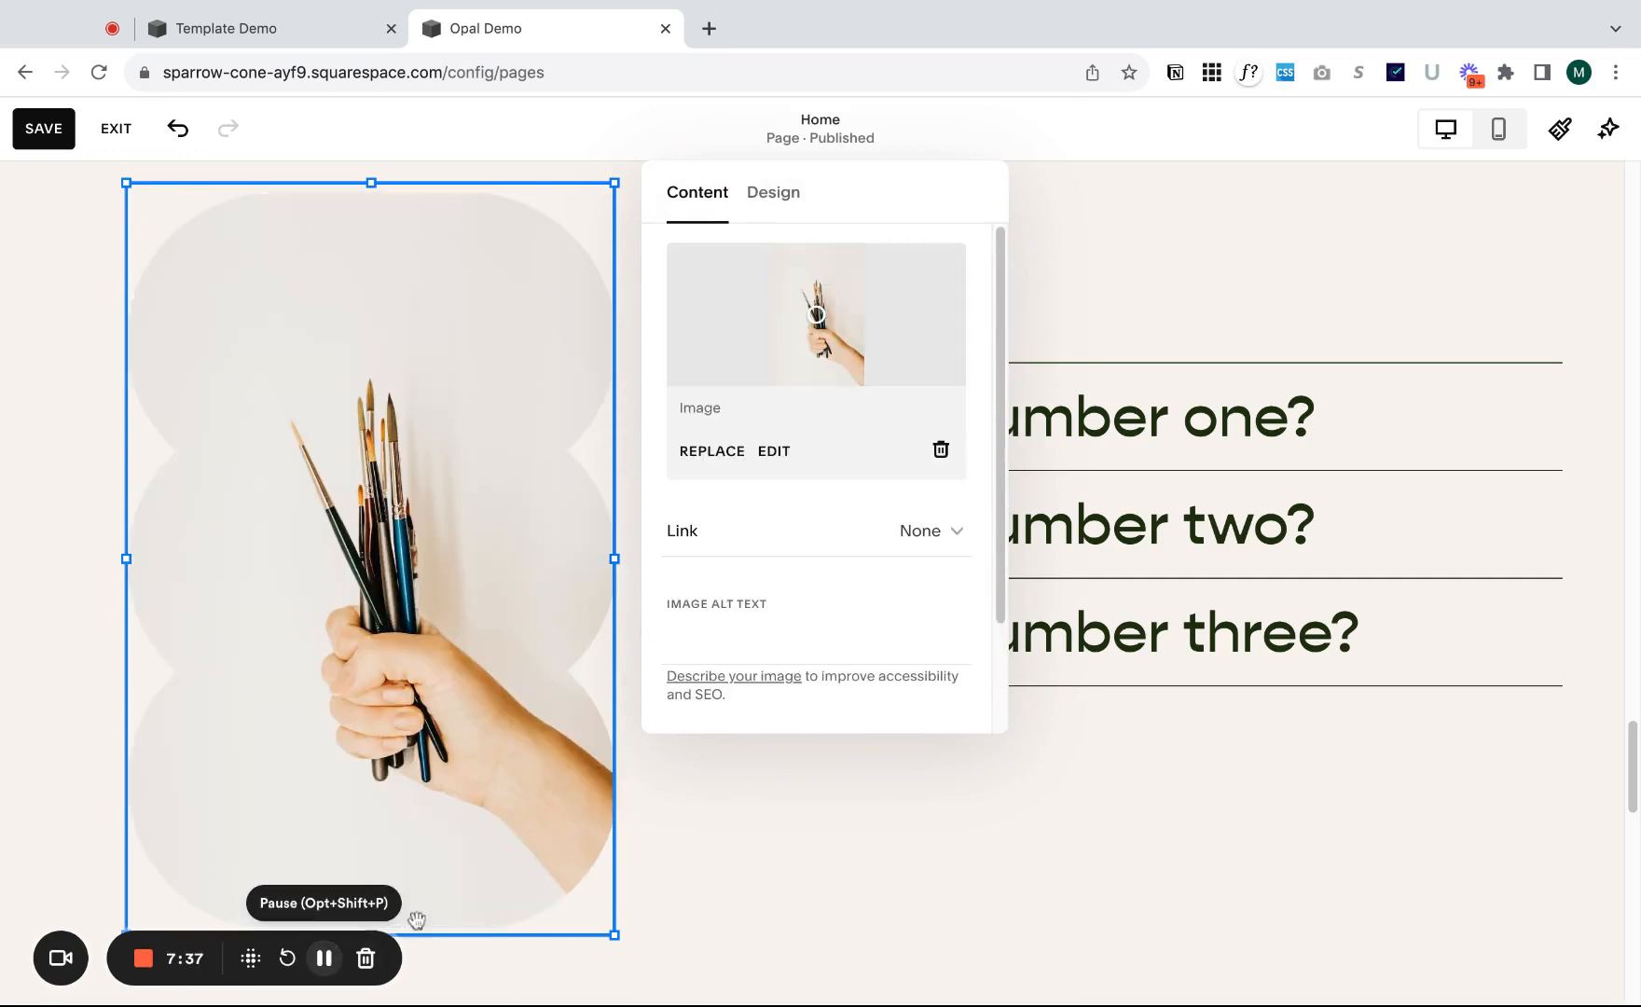
pyautogui.click(1313, 817)
# - Turn off the dividers between the questions in the FAQ accordion
pyautogui.click(1166, 485)
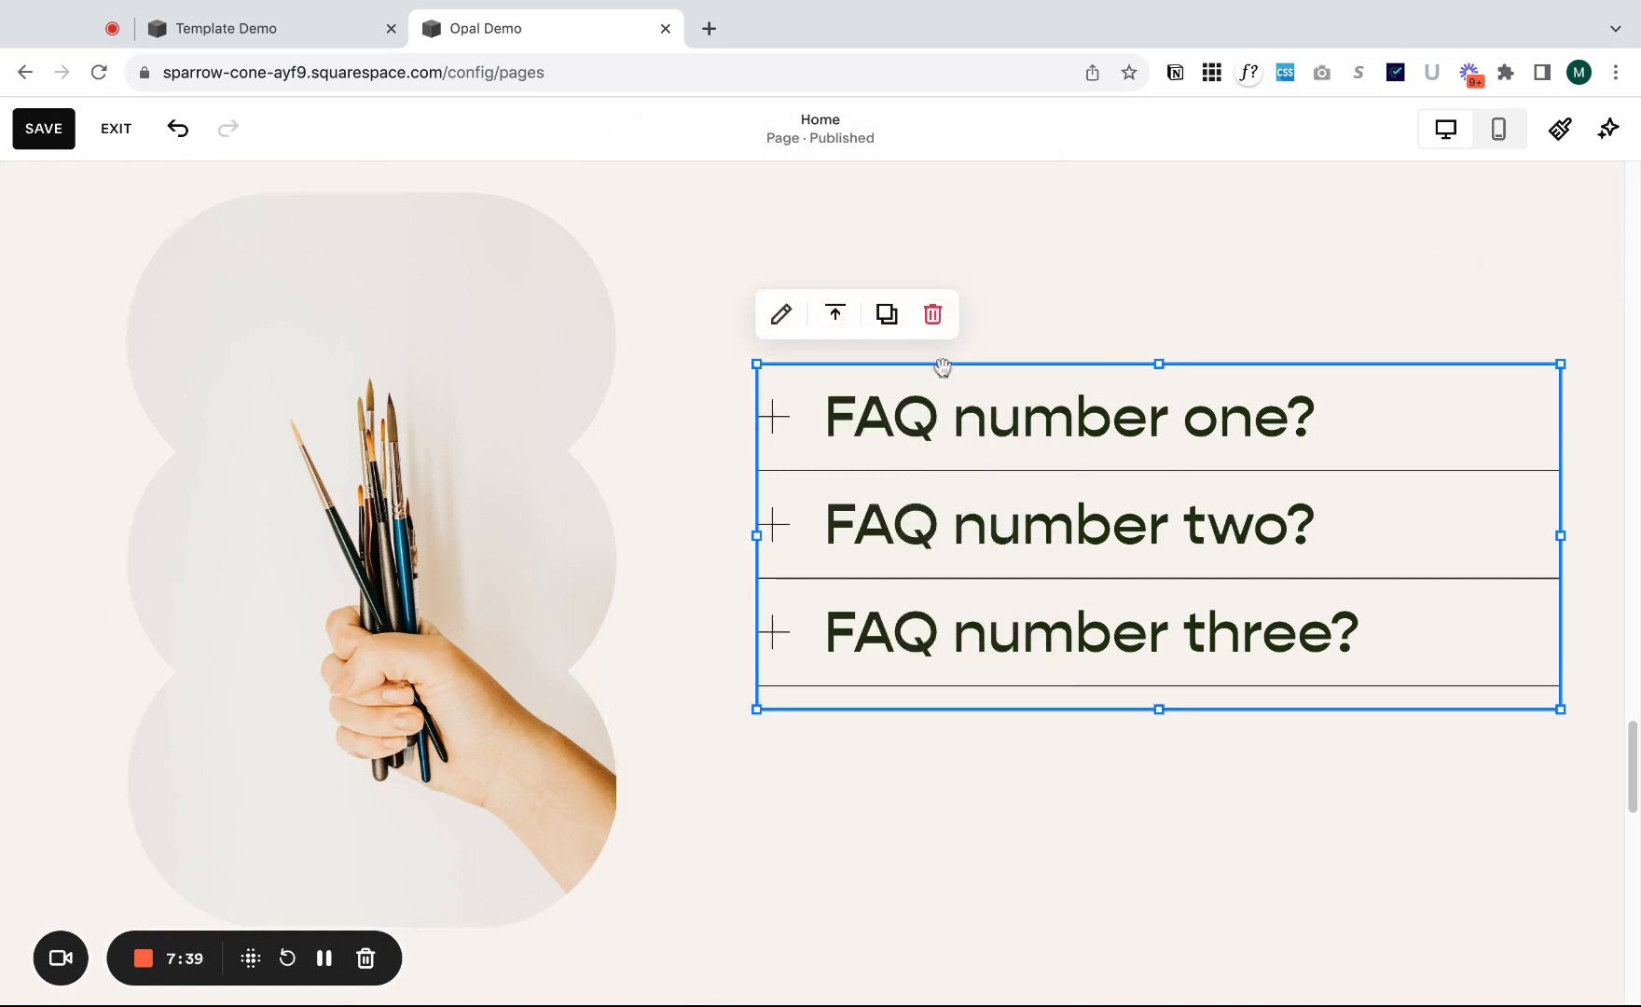
pyautogui.click(781, 315)
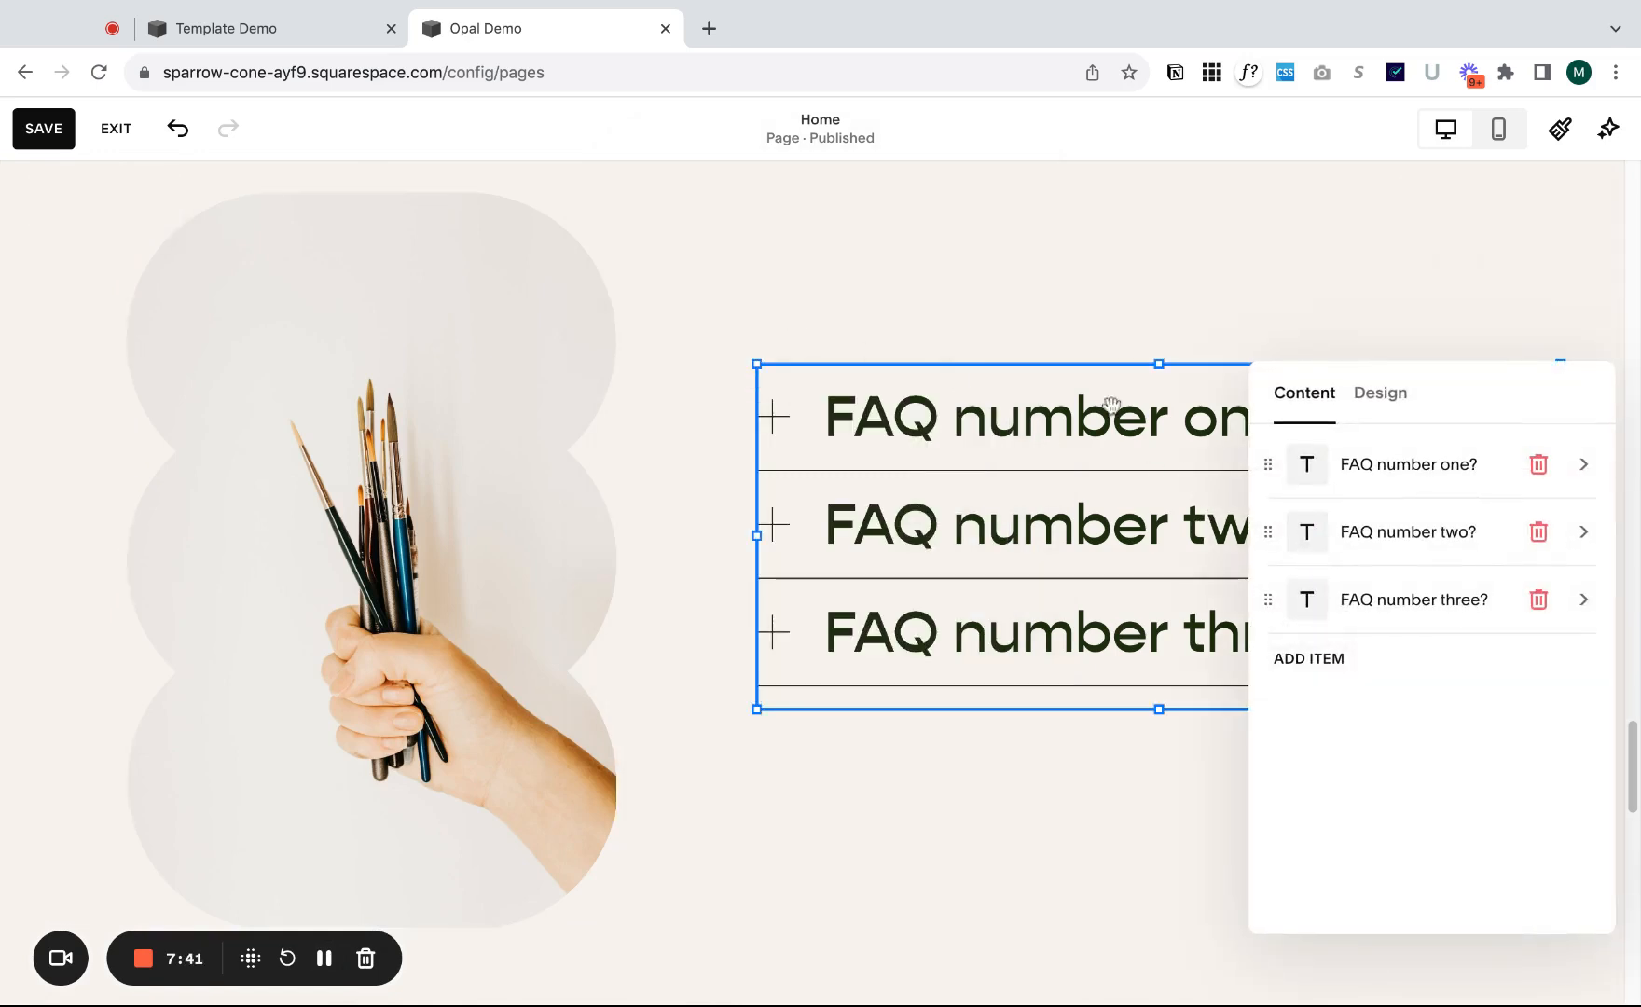
pyautogui.click(1402, 405)
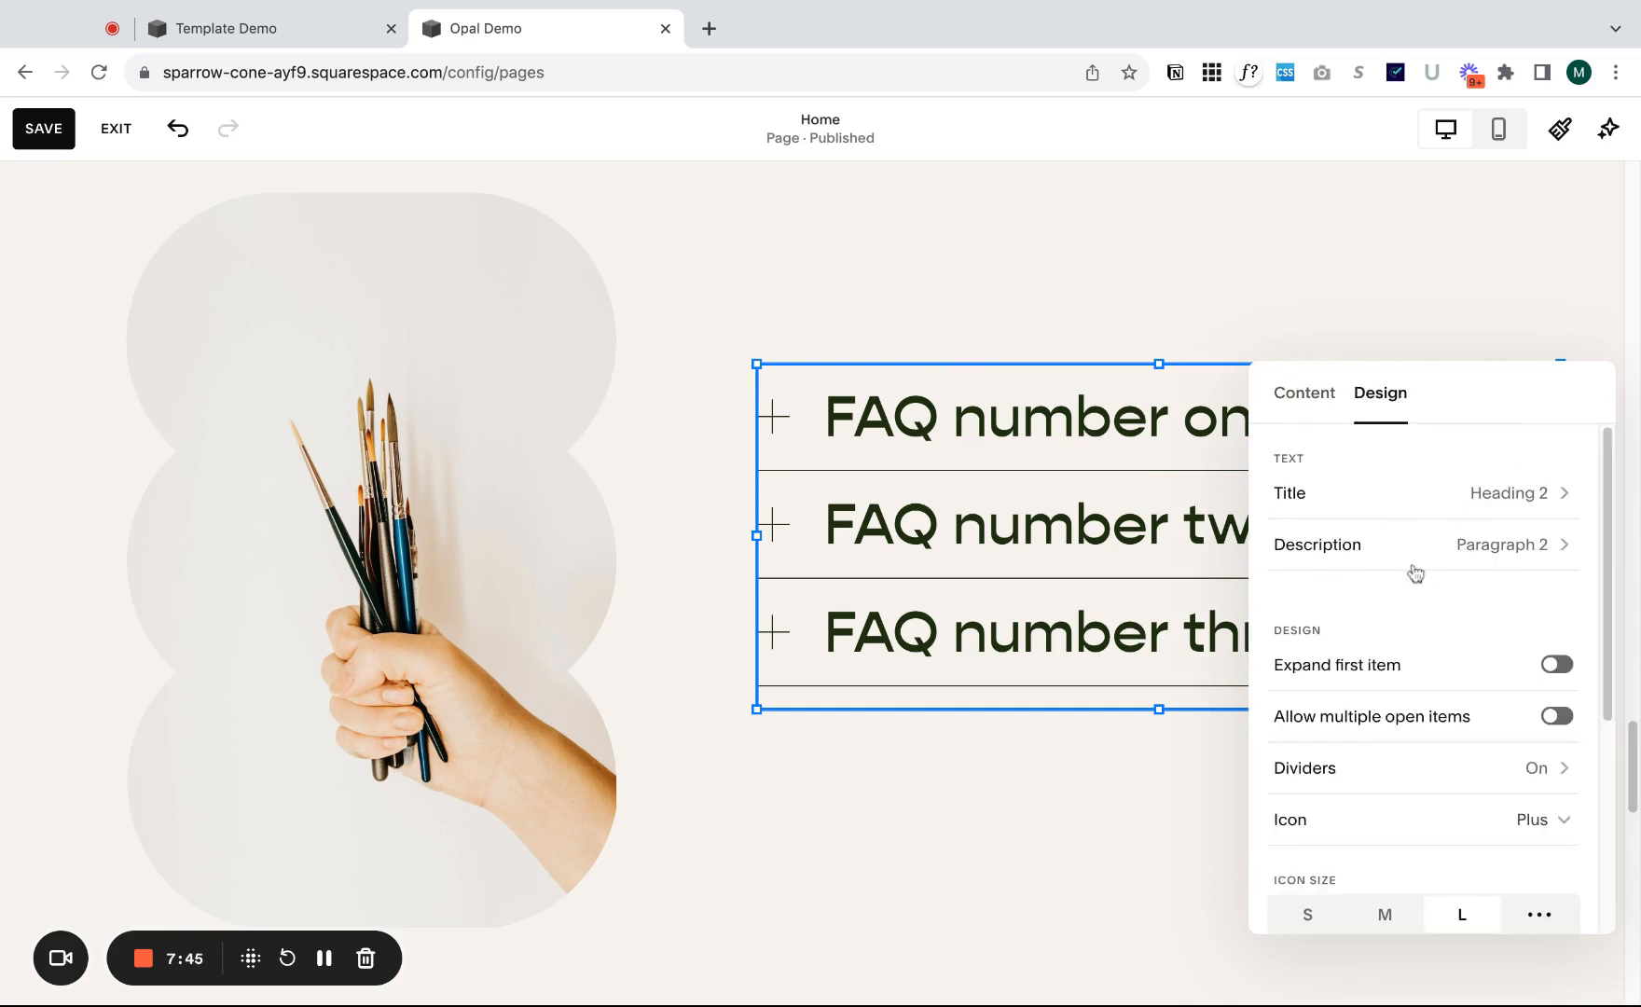
pyautogui.scroll(-1, 1455, 718)
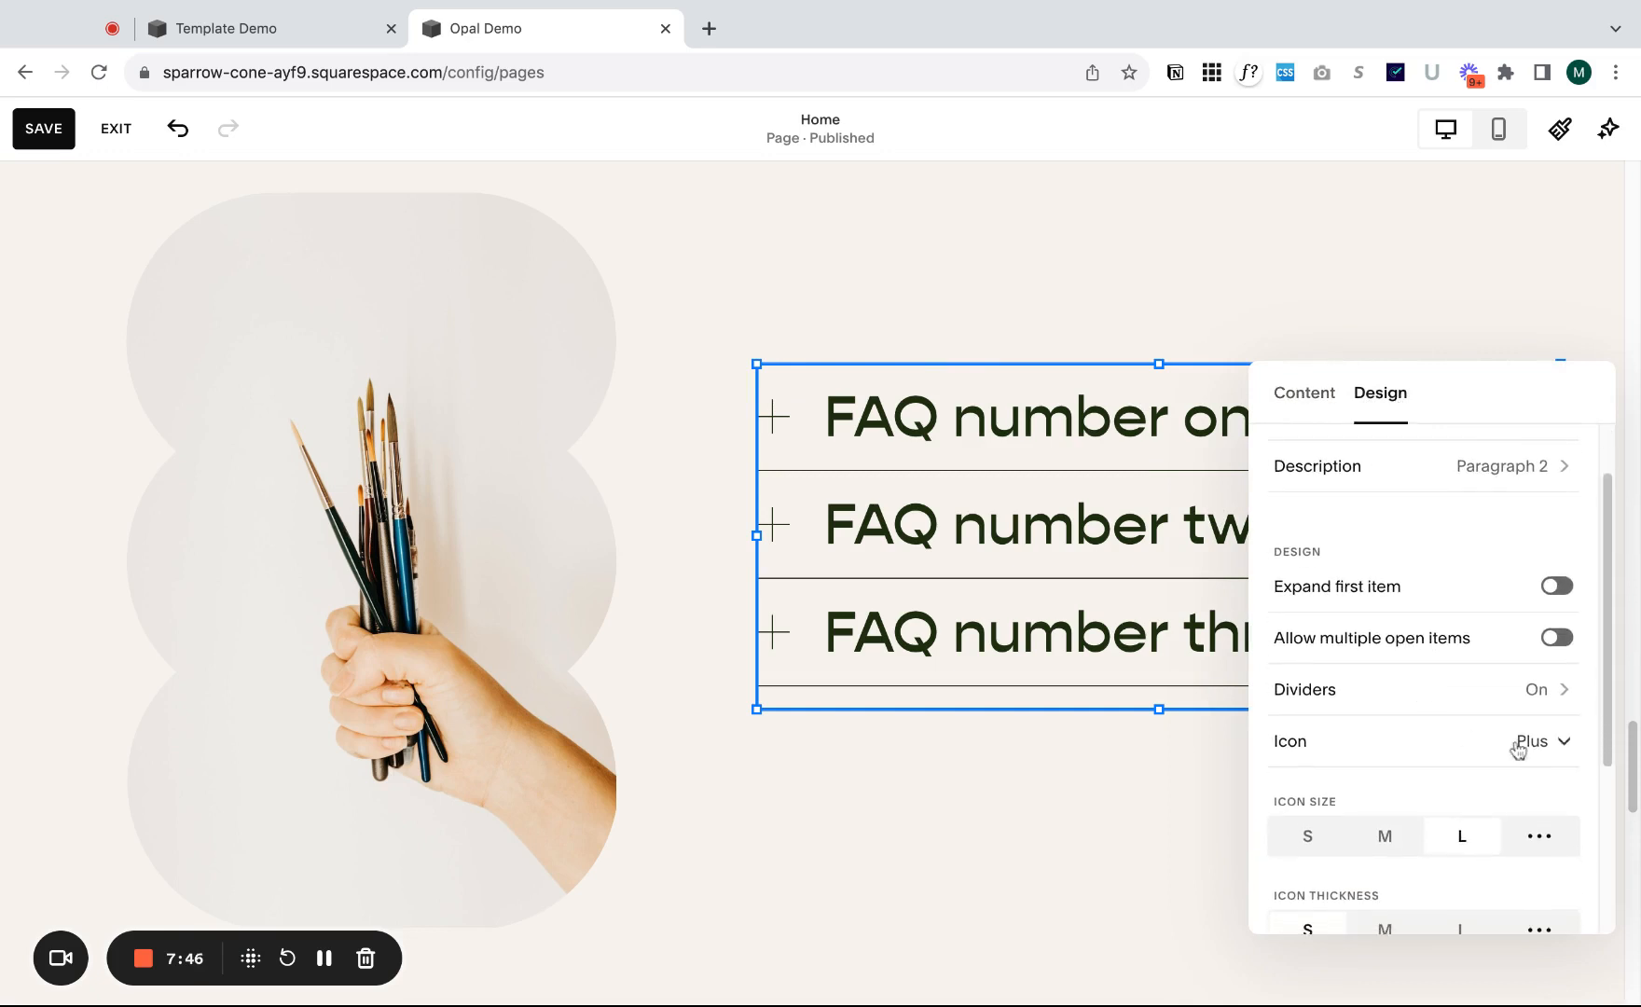
pyautogui.click(1395, 710)
pyautogui.click(1576, 451)
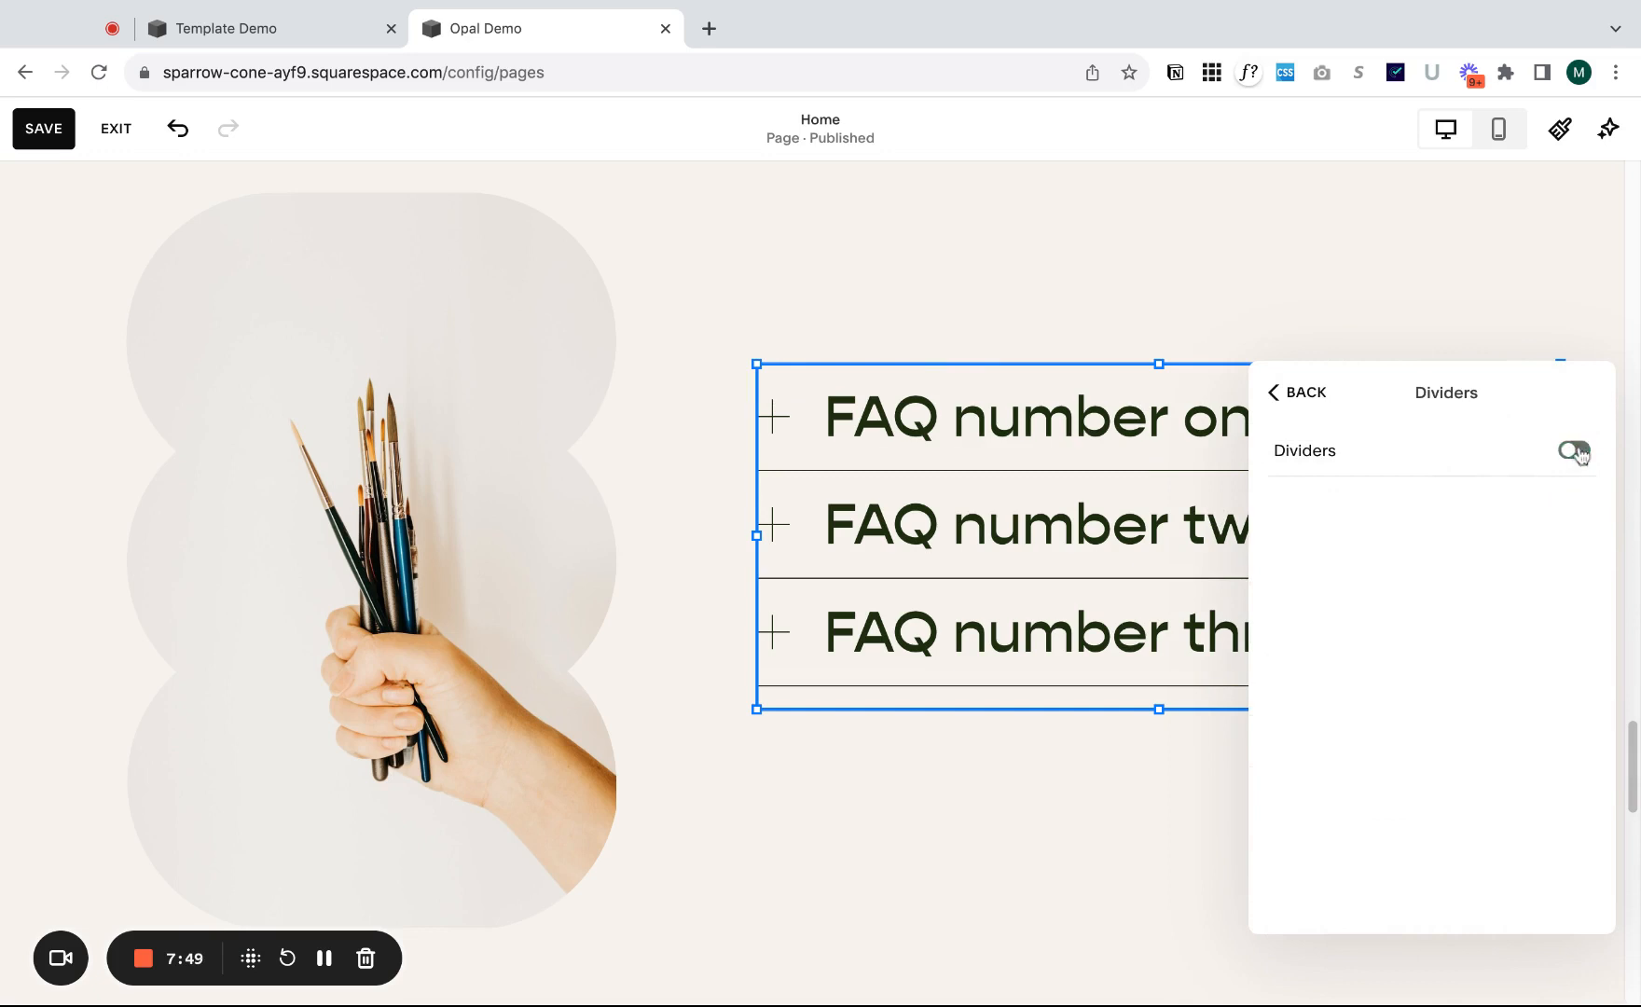
pyautogui.click(1303, 395)
# - Apply the Bright 2 color theme to the FAQ section
pyautogui.scroll(-10, 1035, 835)
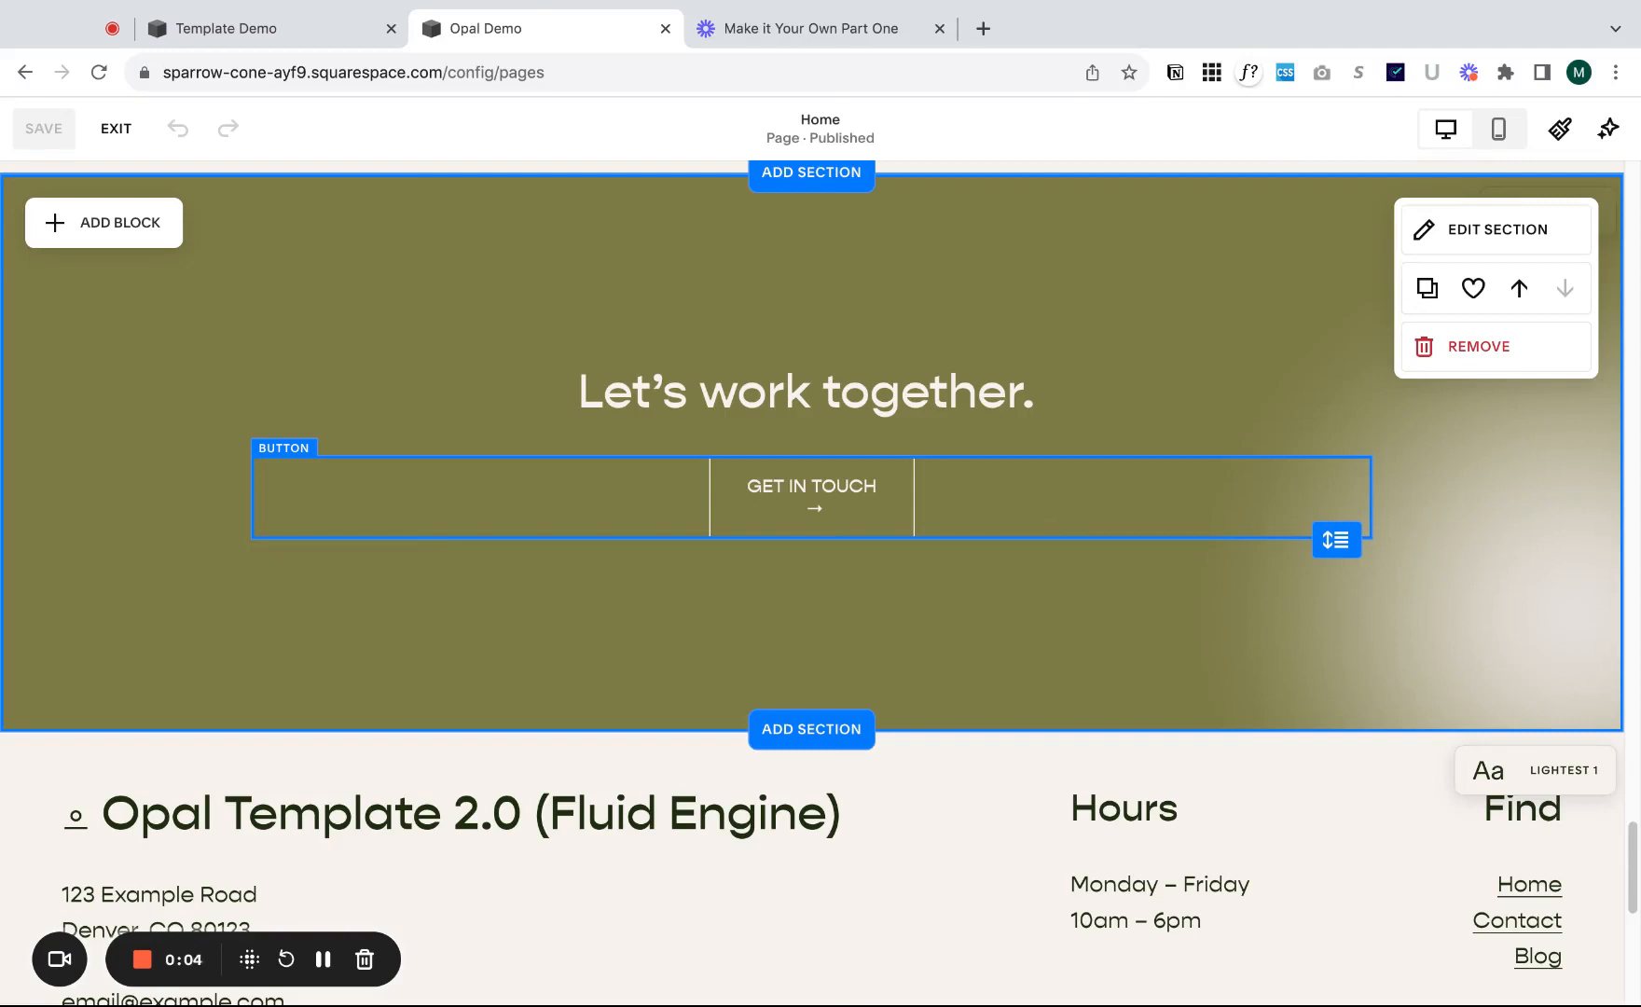
pyautogui.scroll(15, 1026, 543)
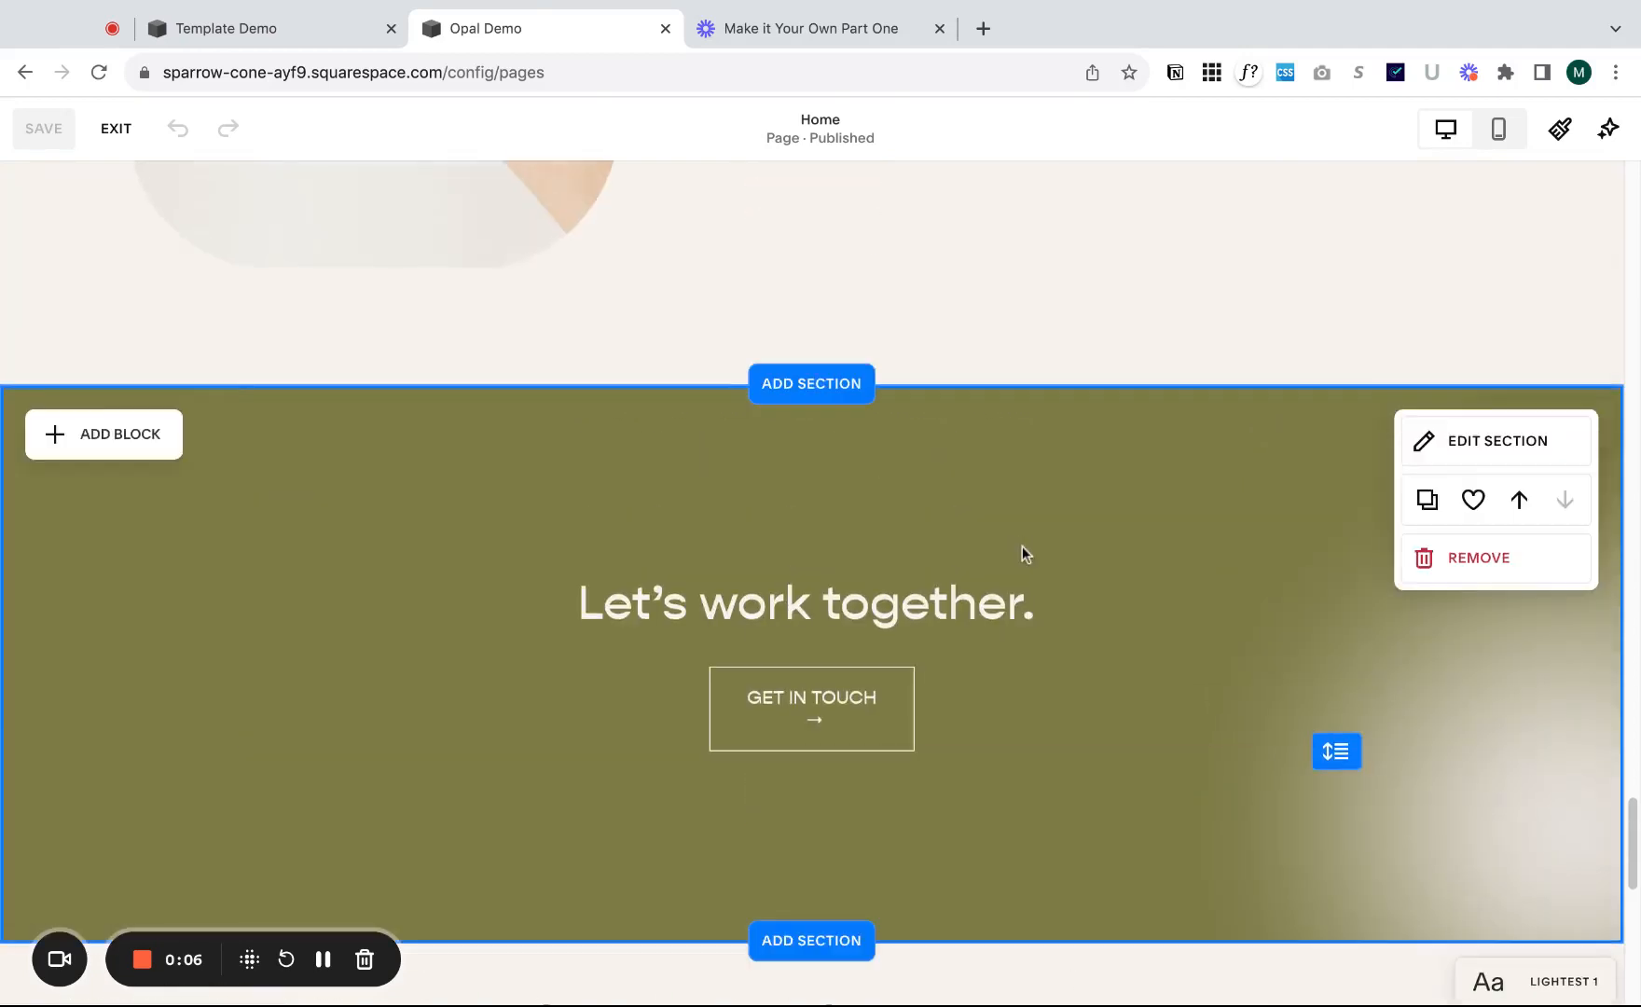
pyautogui.scroll(-5, 1011, 556)
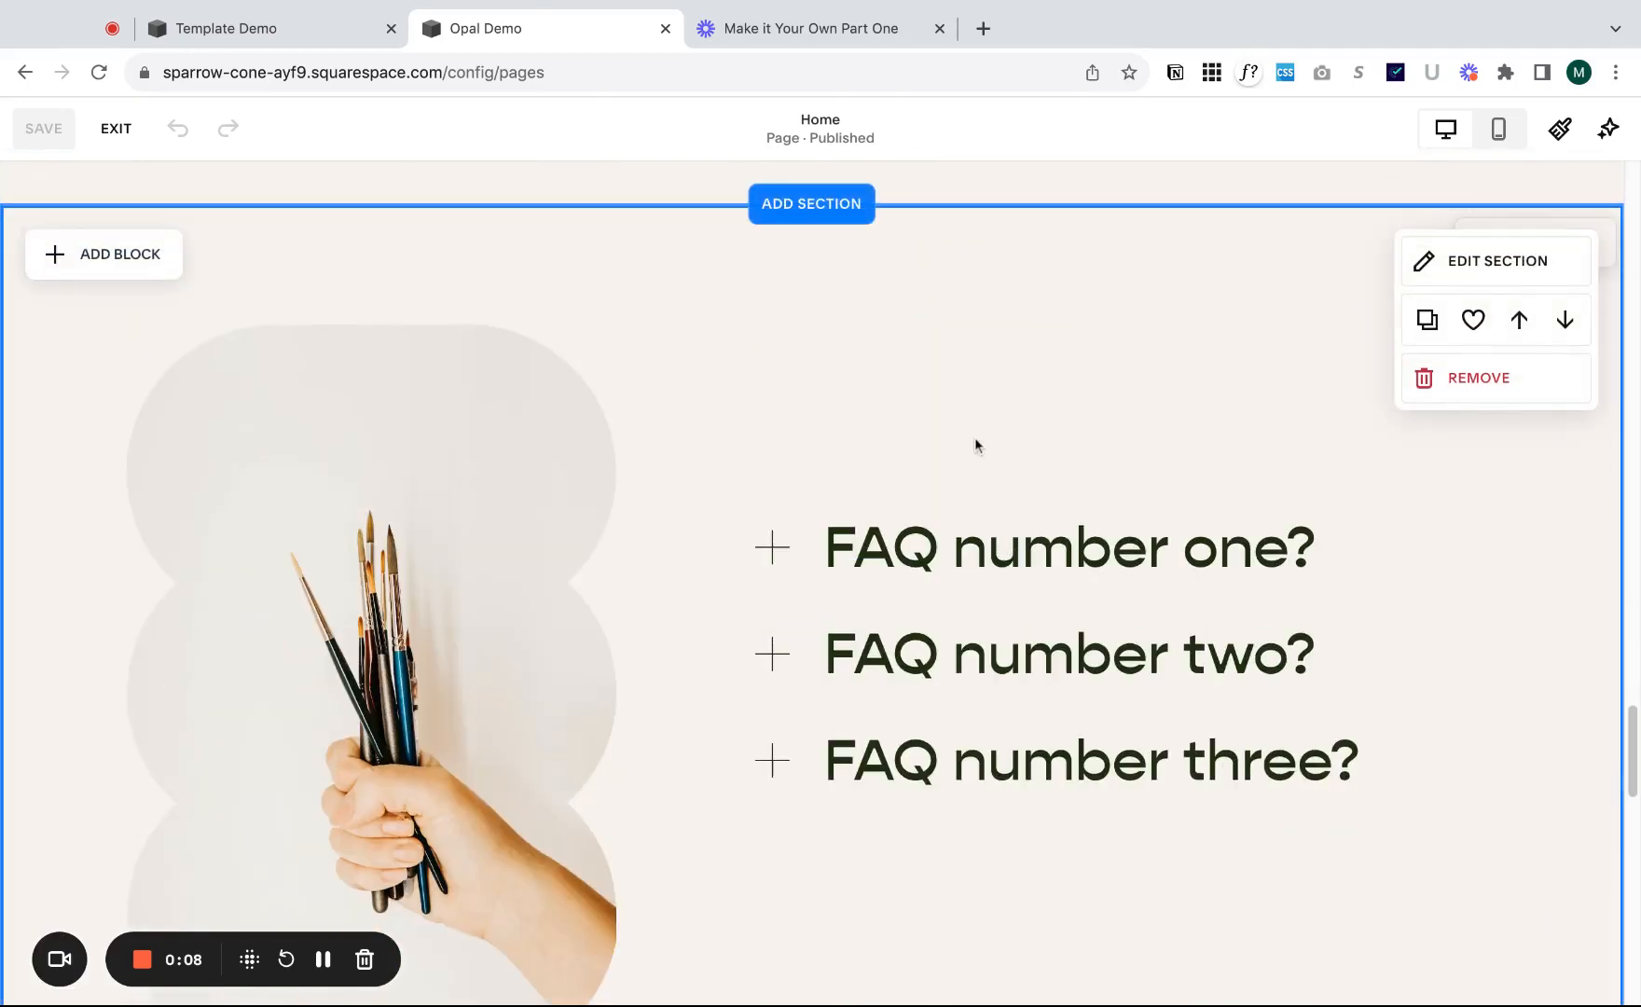
pyautogui.click(1428, 268)
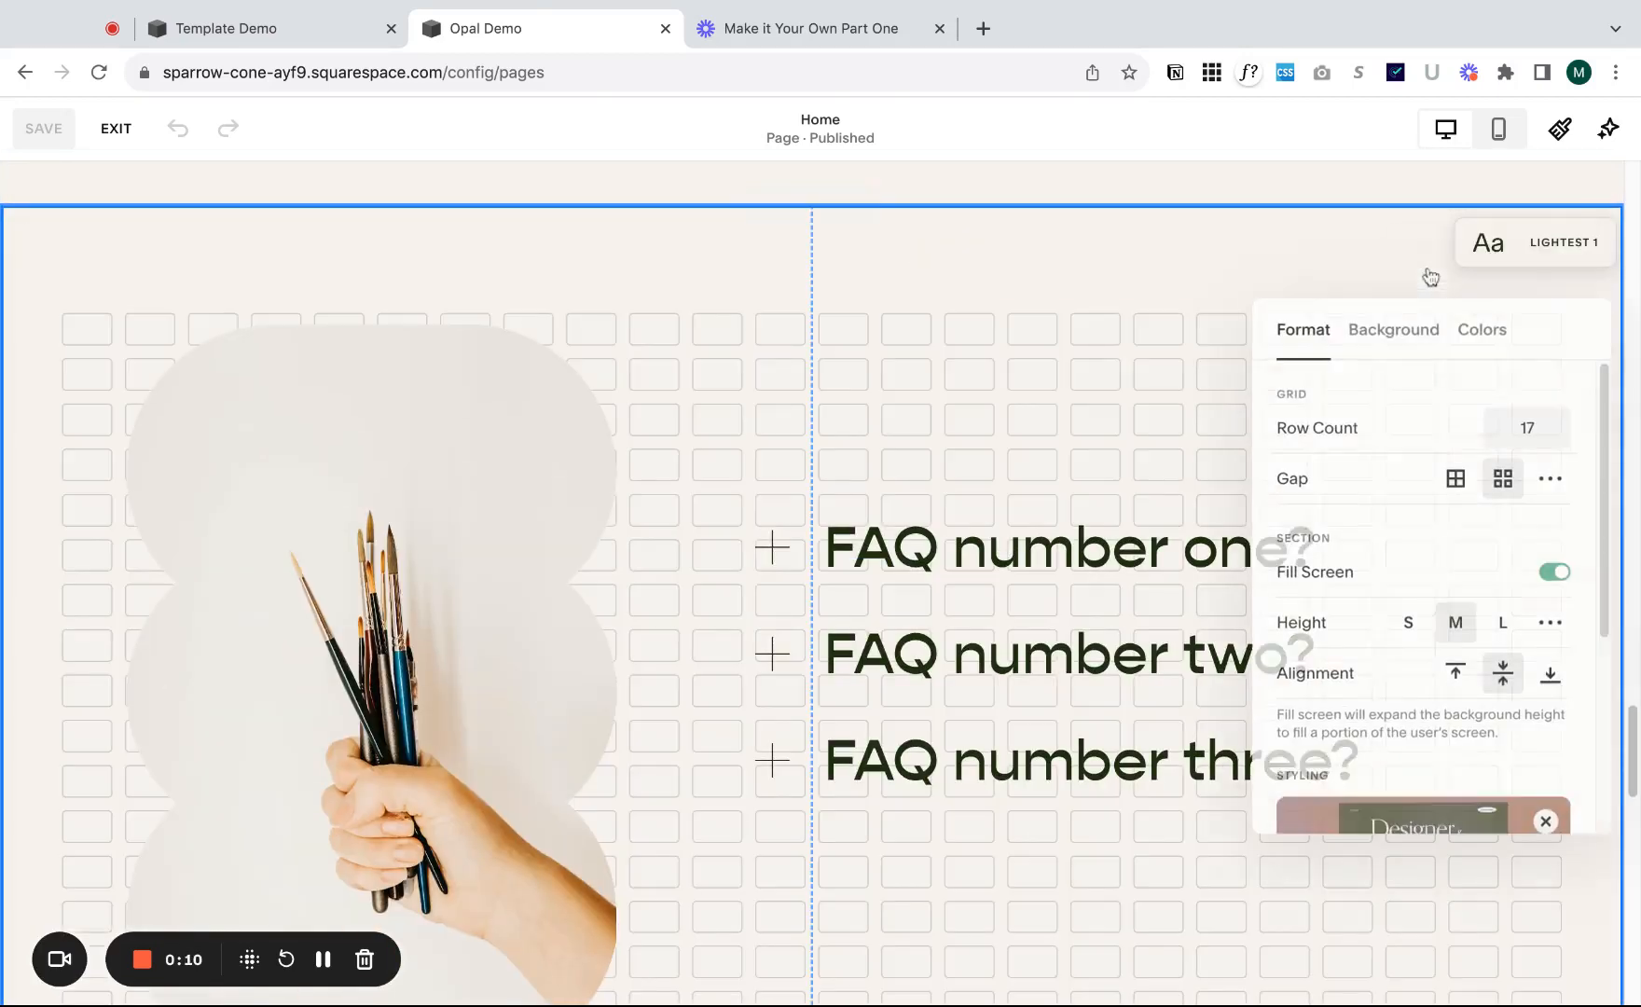
pyautogui.click(1485, 327)
pyautogui.click(1543, 769)
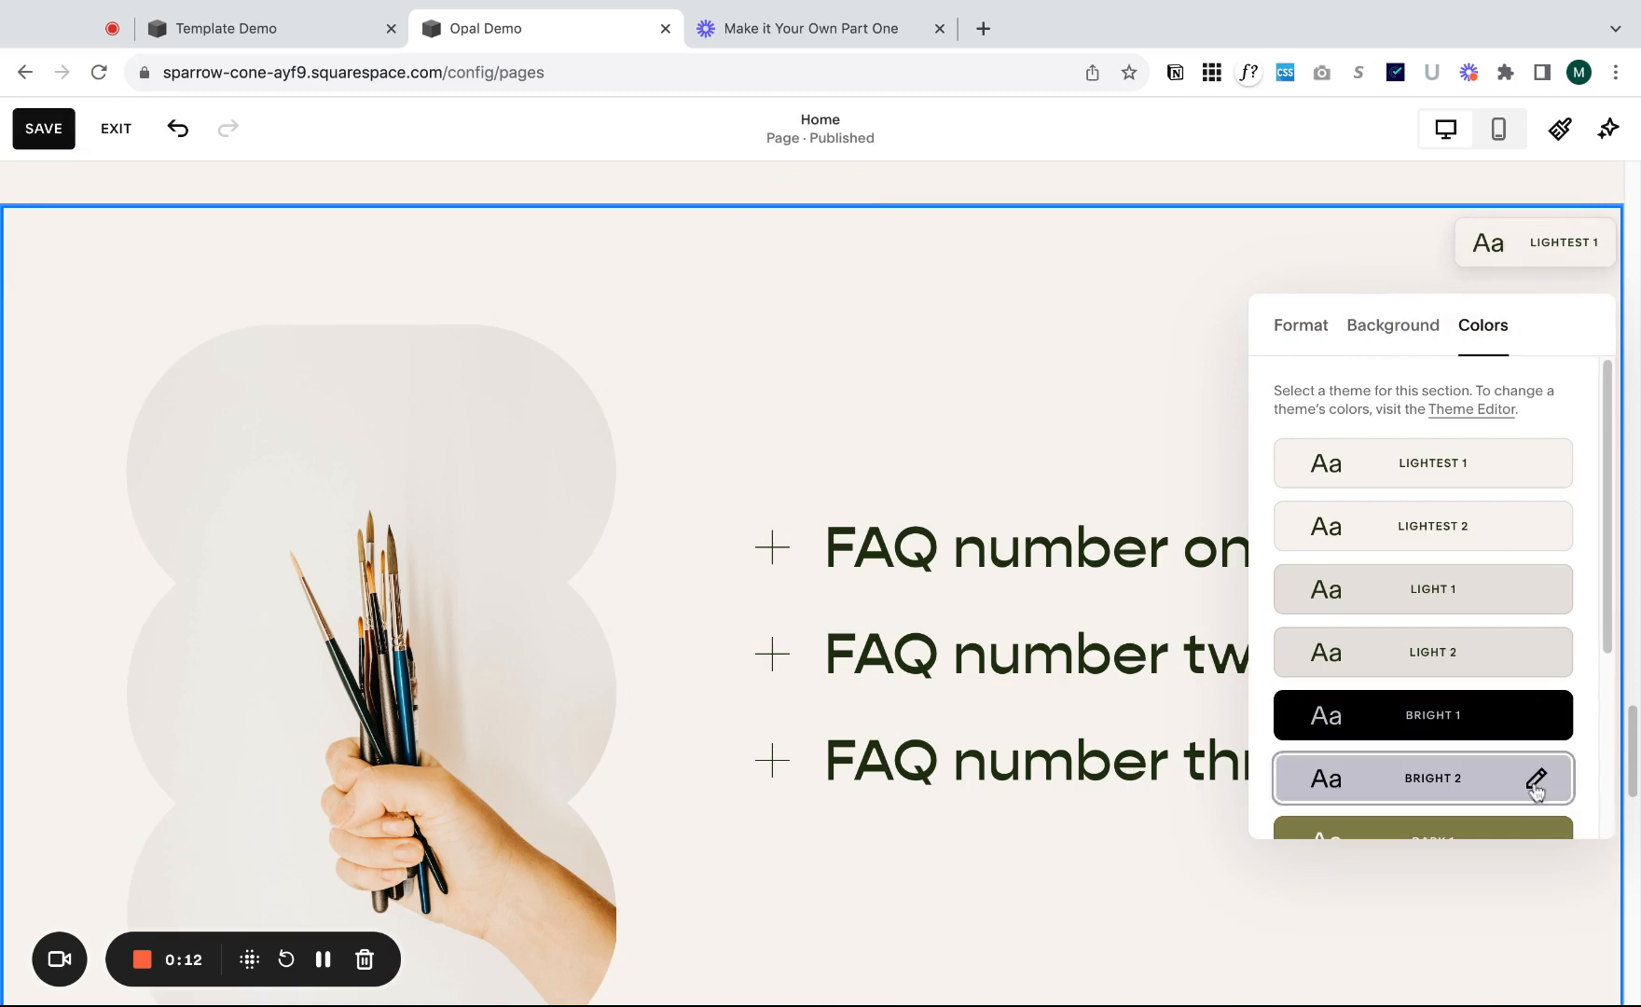
# - Apply the Dark 1 color theme to the "You don't have to do this alone" section
pyautogui.scroll(6, 1197, 406)
pyautogui.scroll(9, 1195, 407)
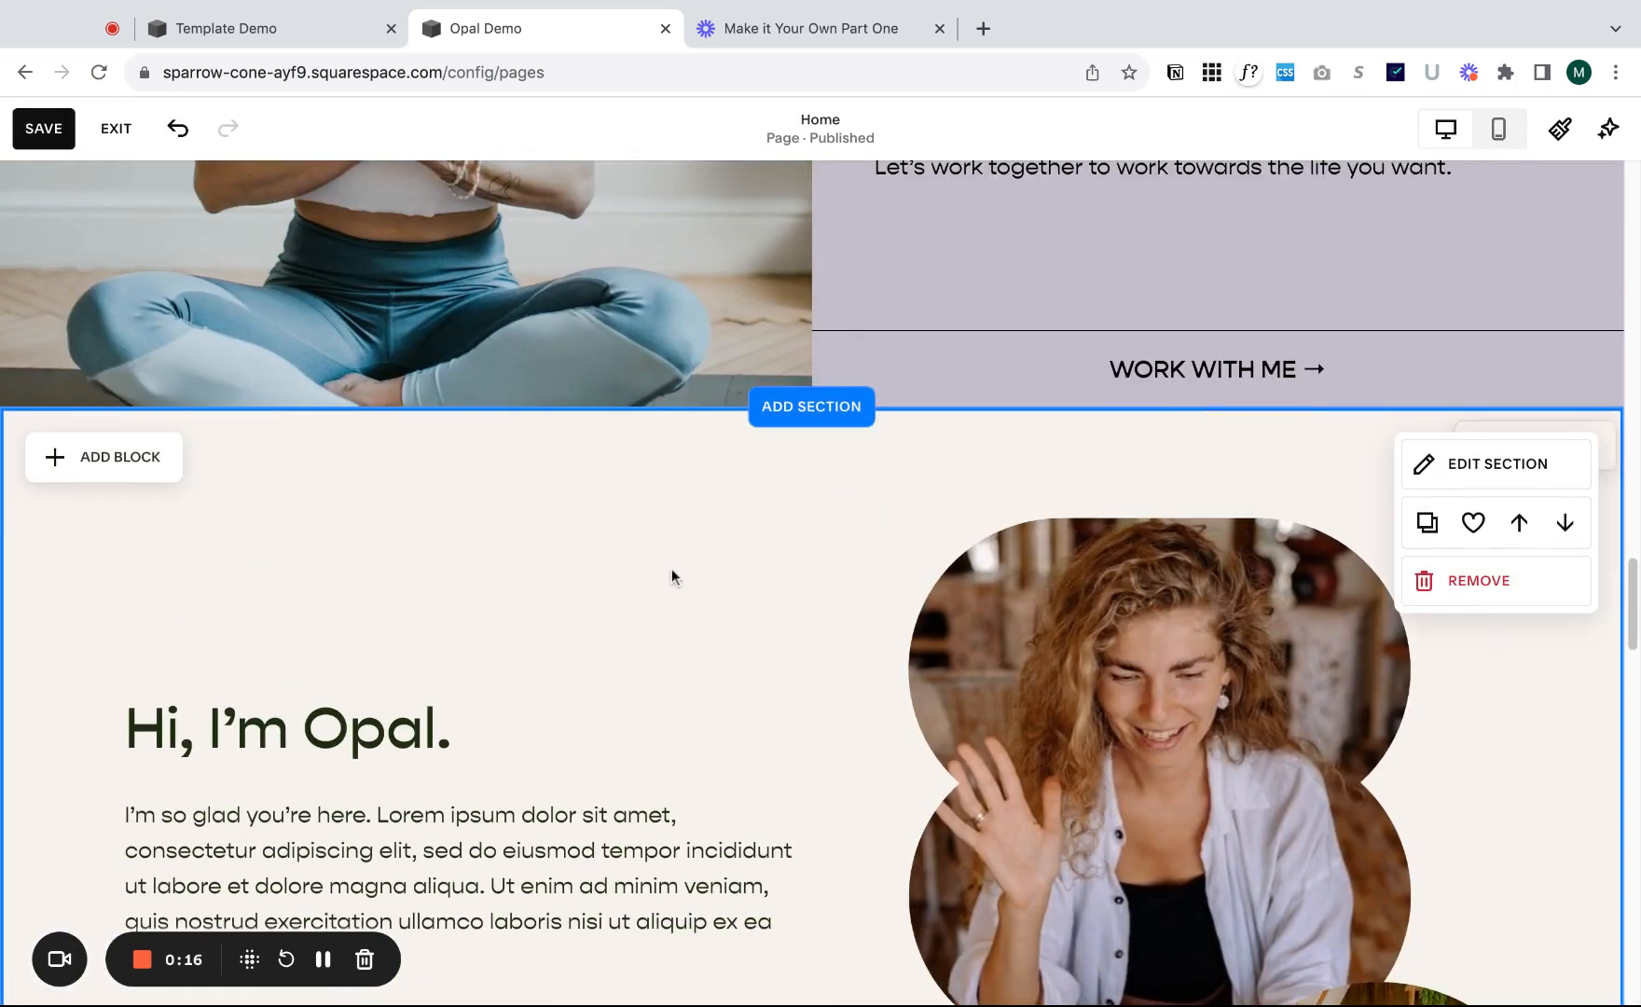
pyautogui.scroll(8, 666, 584)
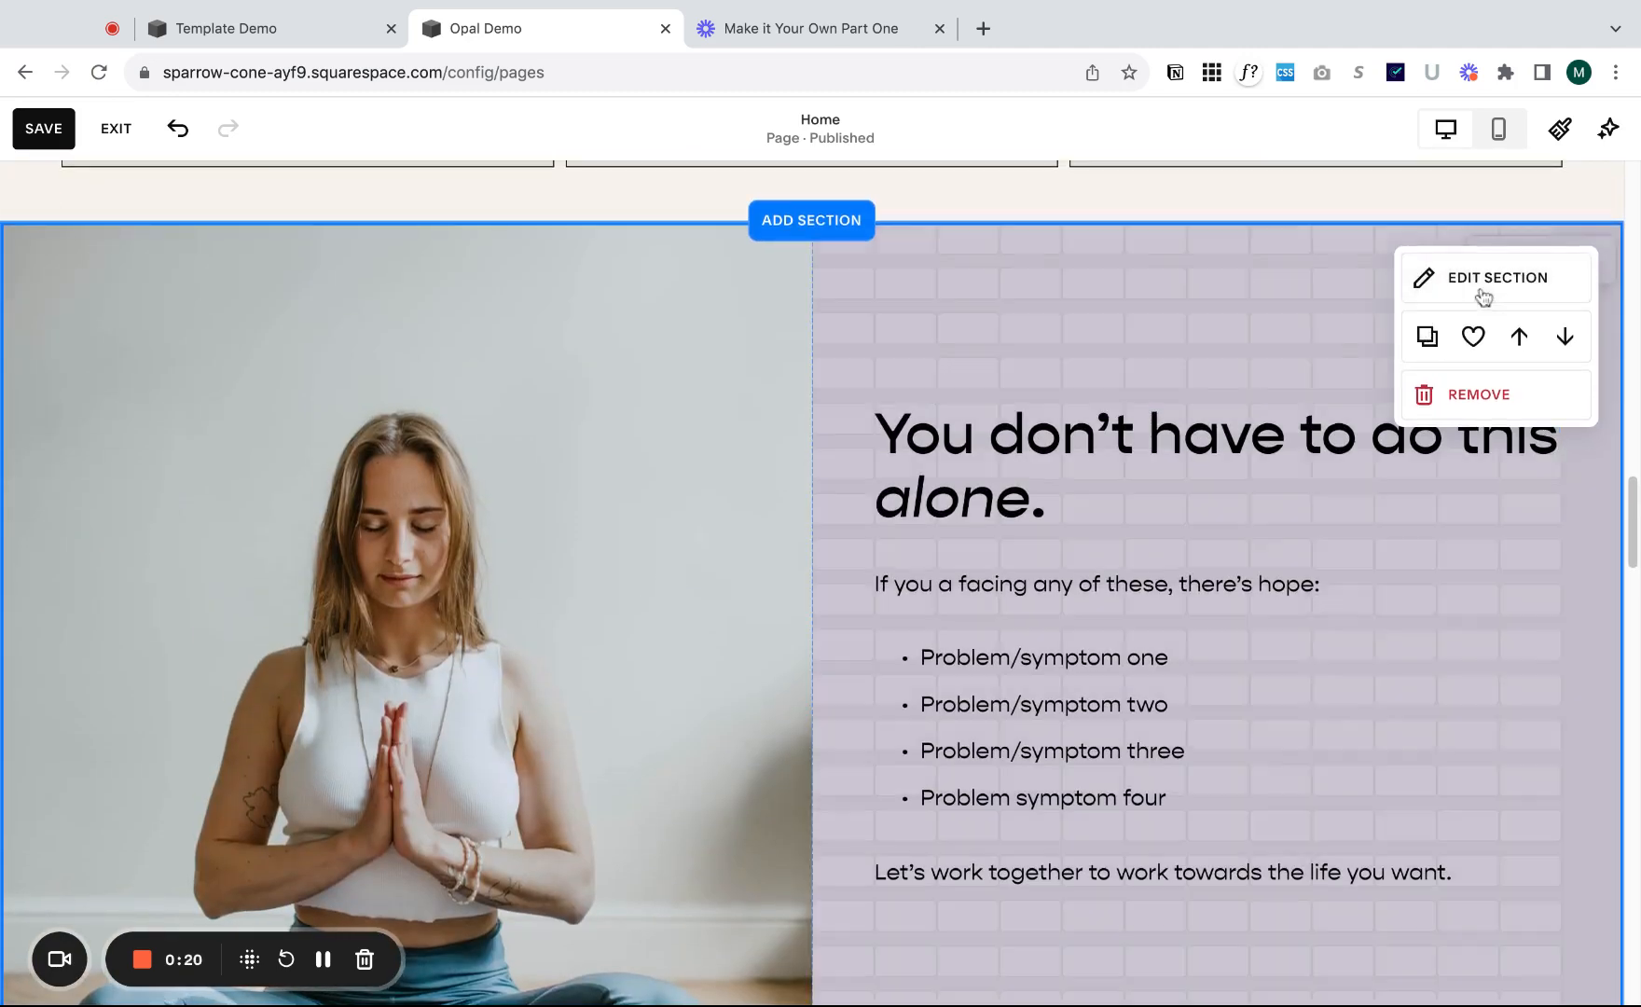
pyautogui.click(1486, 289)
pyautogui.click(1485, 341)
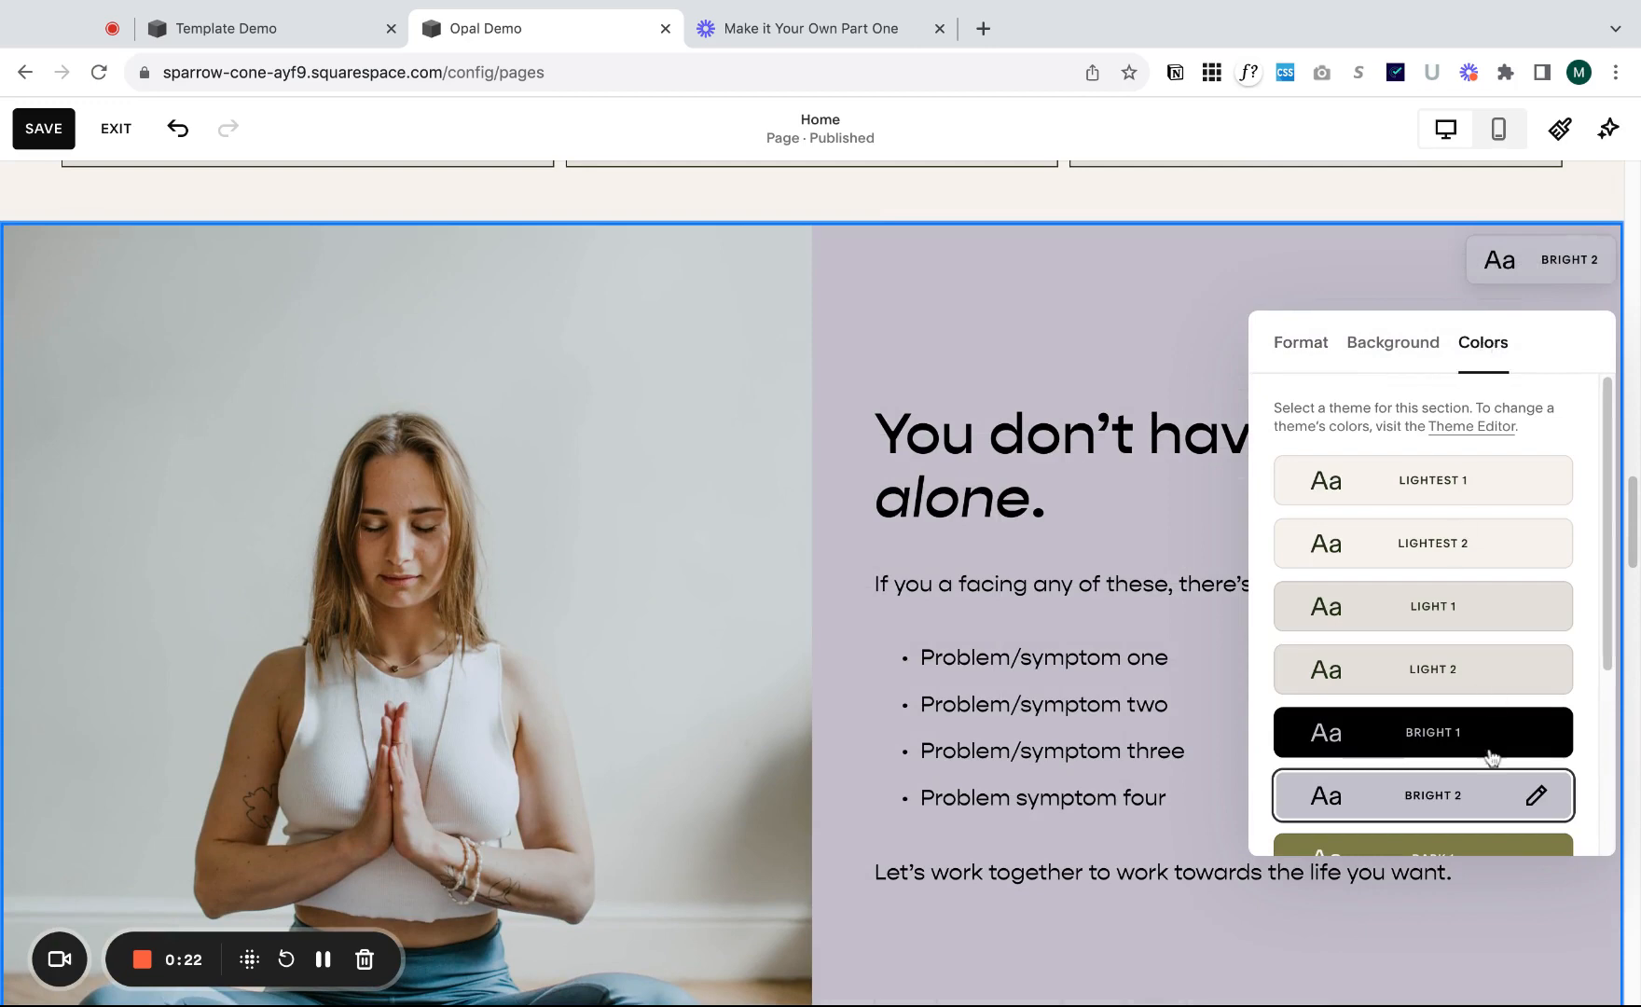
pyautogui.scroll(-2, 1418, 619)
pyautogui.click(1437, 720)
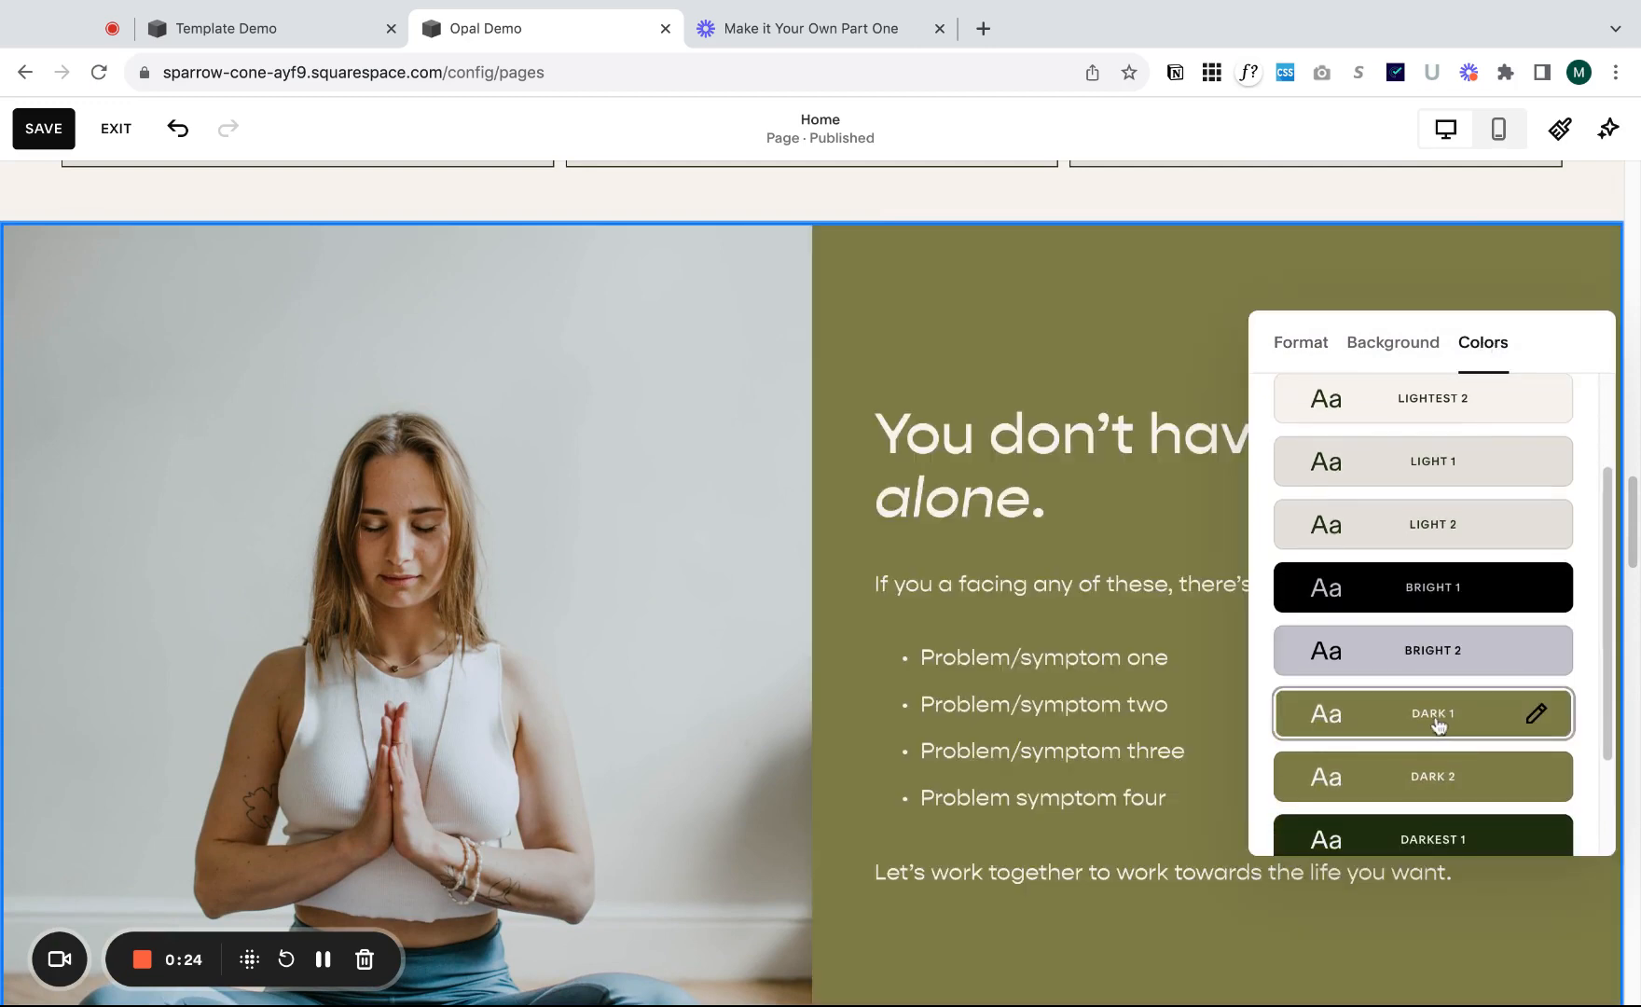
# - Center-align the service cards' text in the "Here's what I can offer" section
pyautogui.scroll(2, 1056, 322)
pyautogui.scroll(9, 1056, 327)
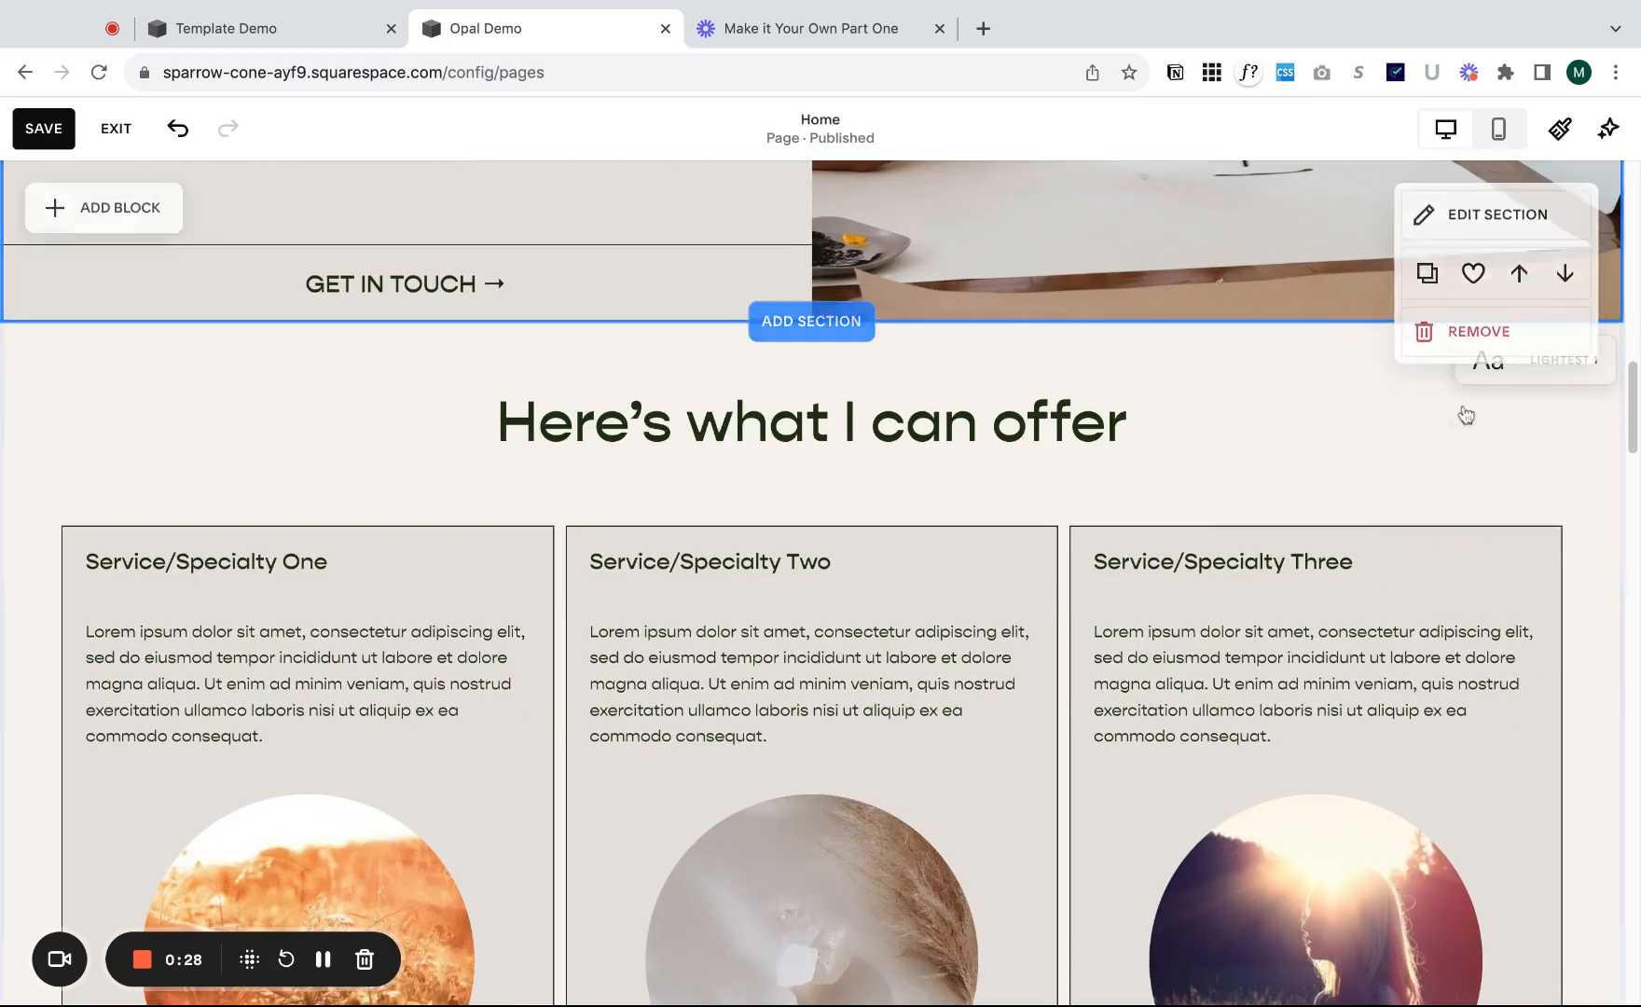
pyautogui.scroll(-1, 1319, 453)
pyautogui.click(1478, 378)
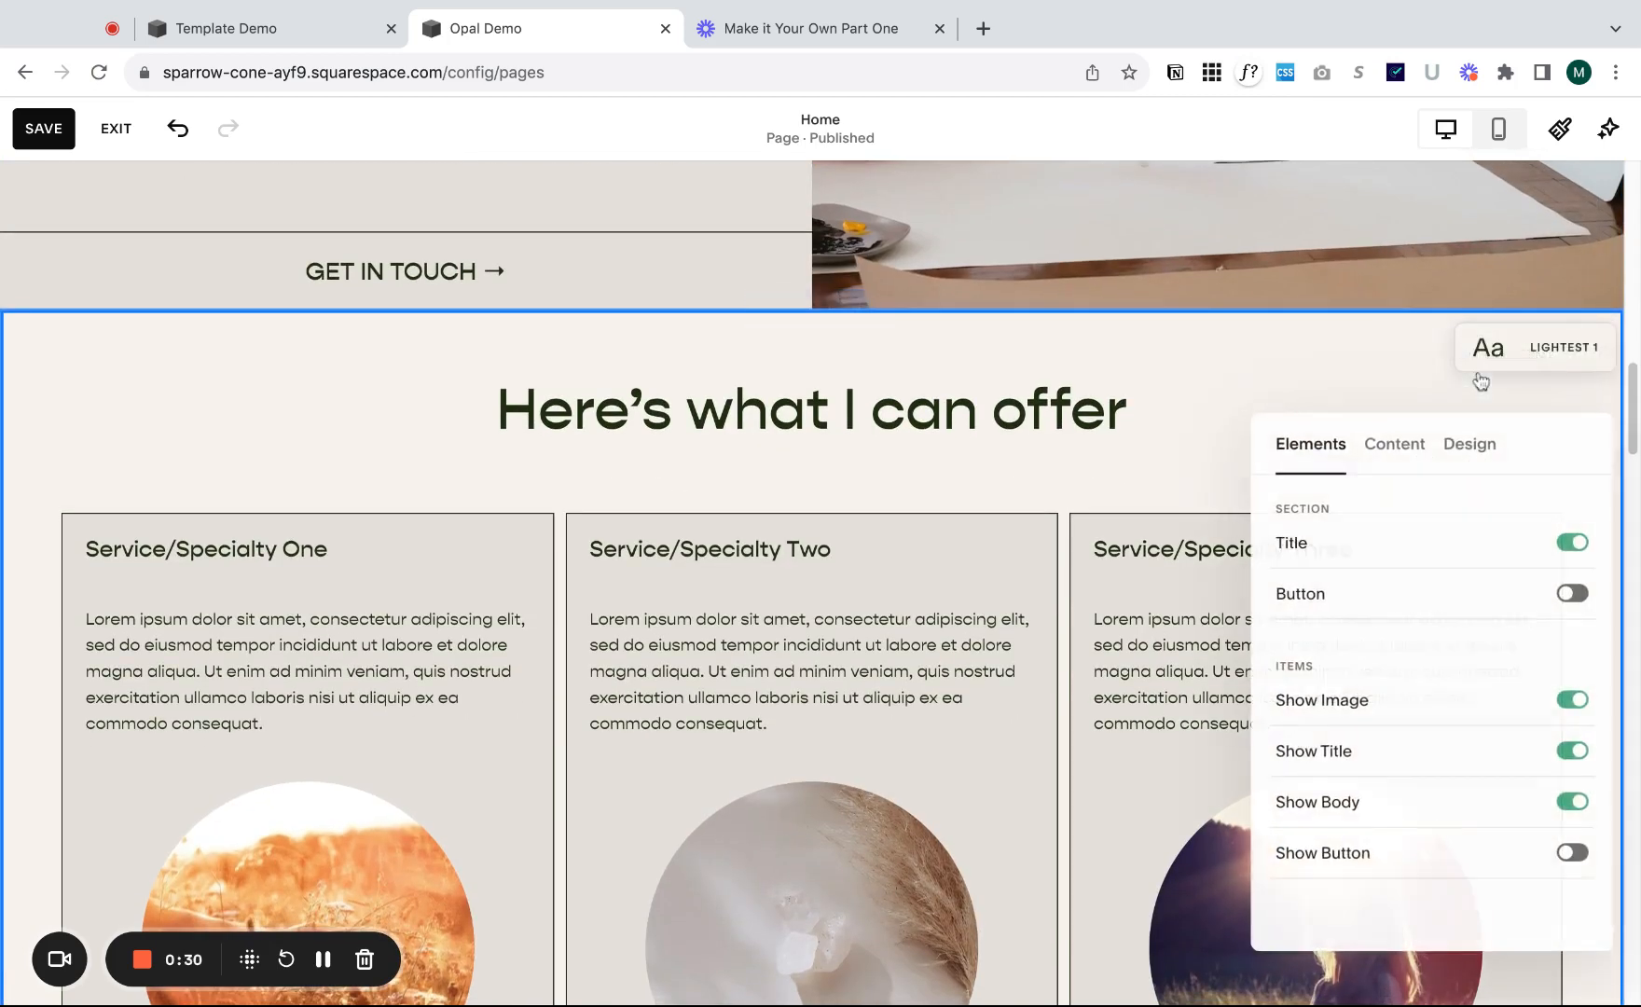
pyautogui.click(1406, 448)
pyautogui.click(1475, 454)
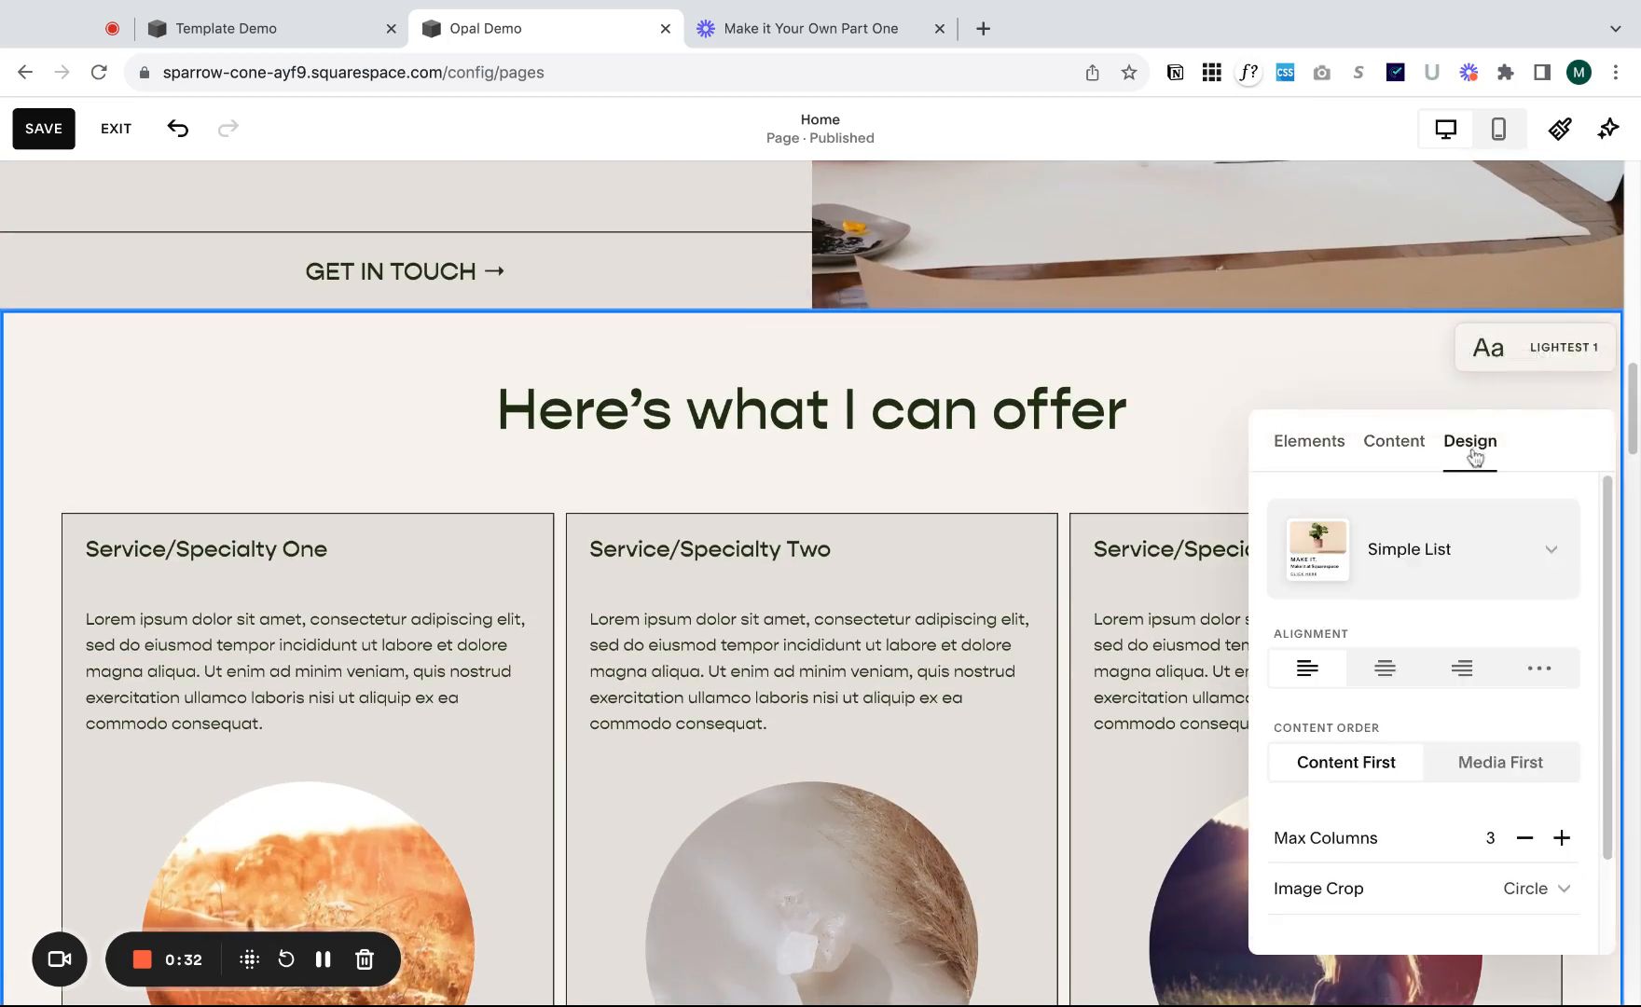
pyautogui.click(1393, 673)
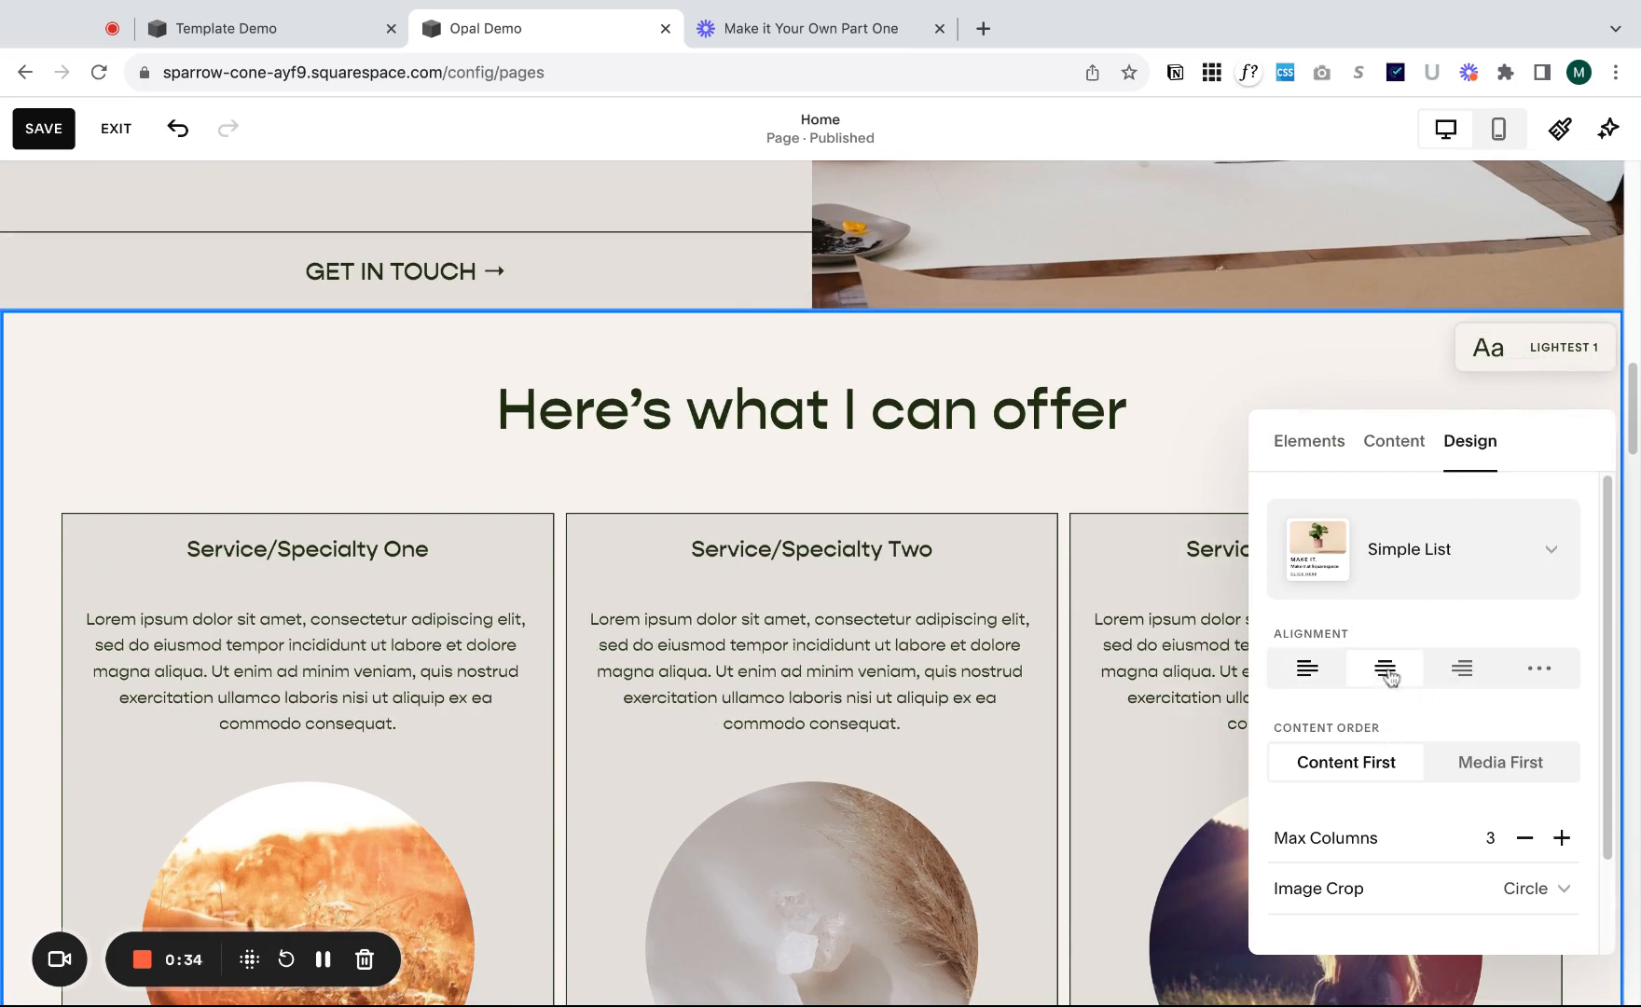
# - Set the image crop of the service cards in the "Here's what I can offer" section to 3:2
pyautogui.click(1445, 907)
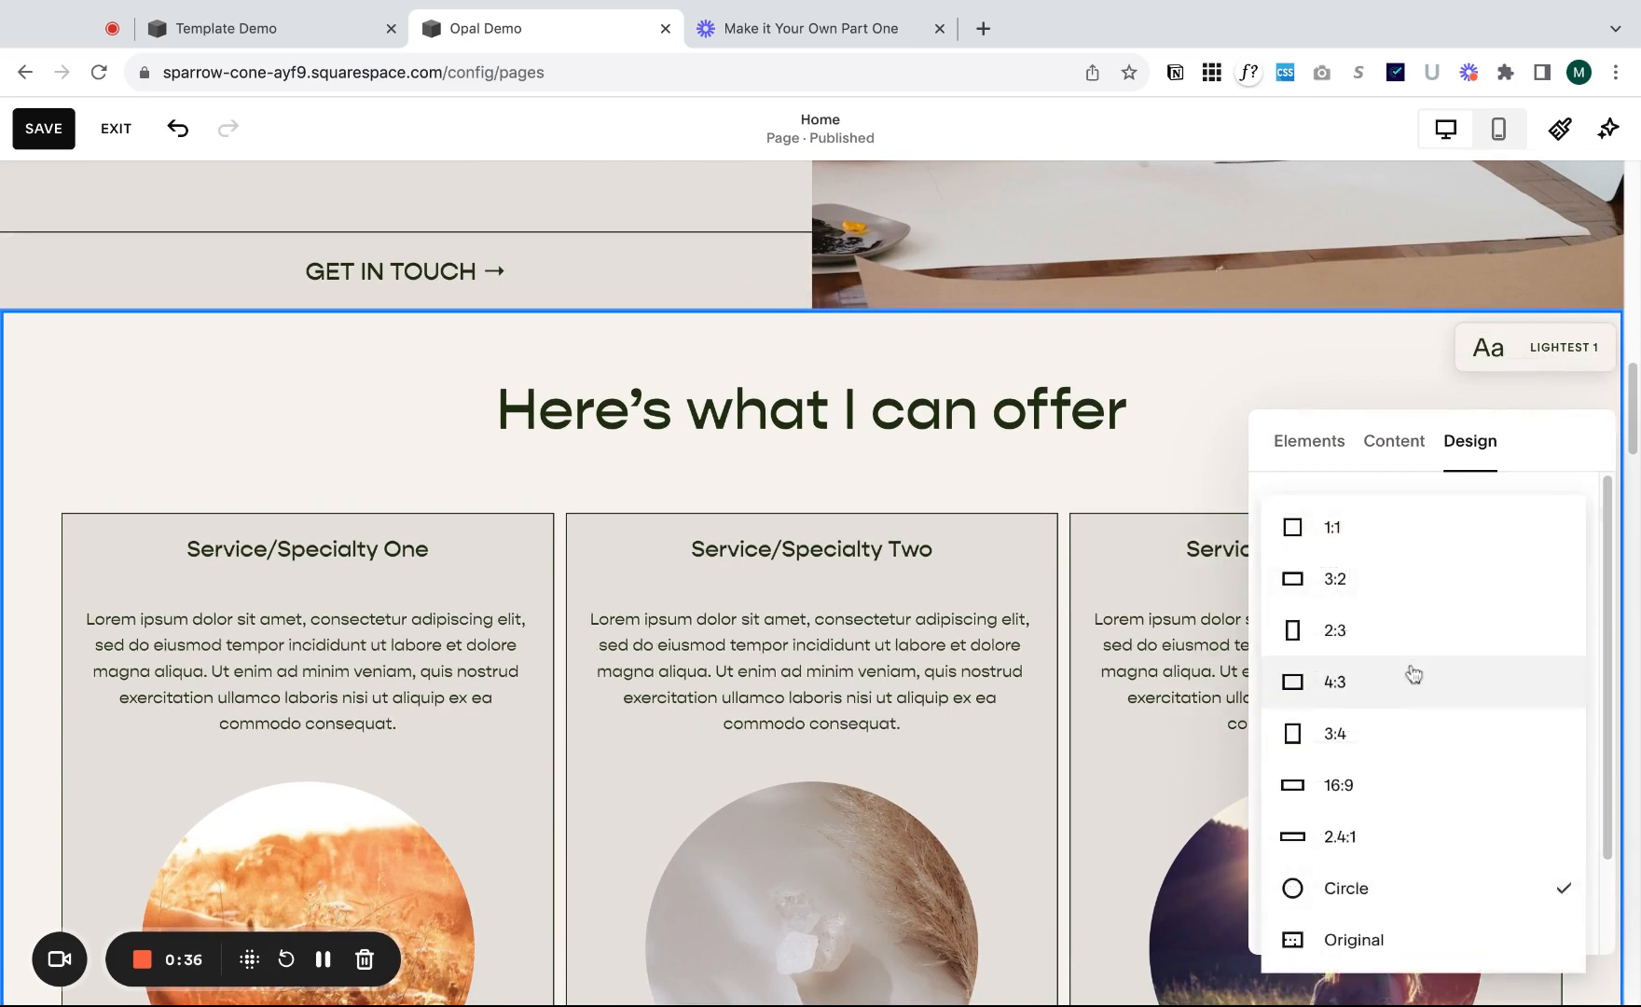
pyautogui.click(1383, 576)
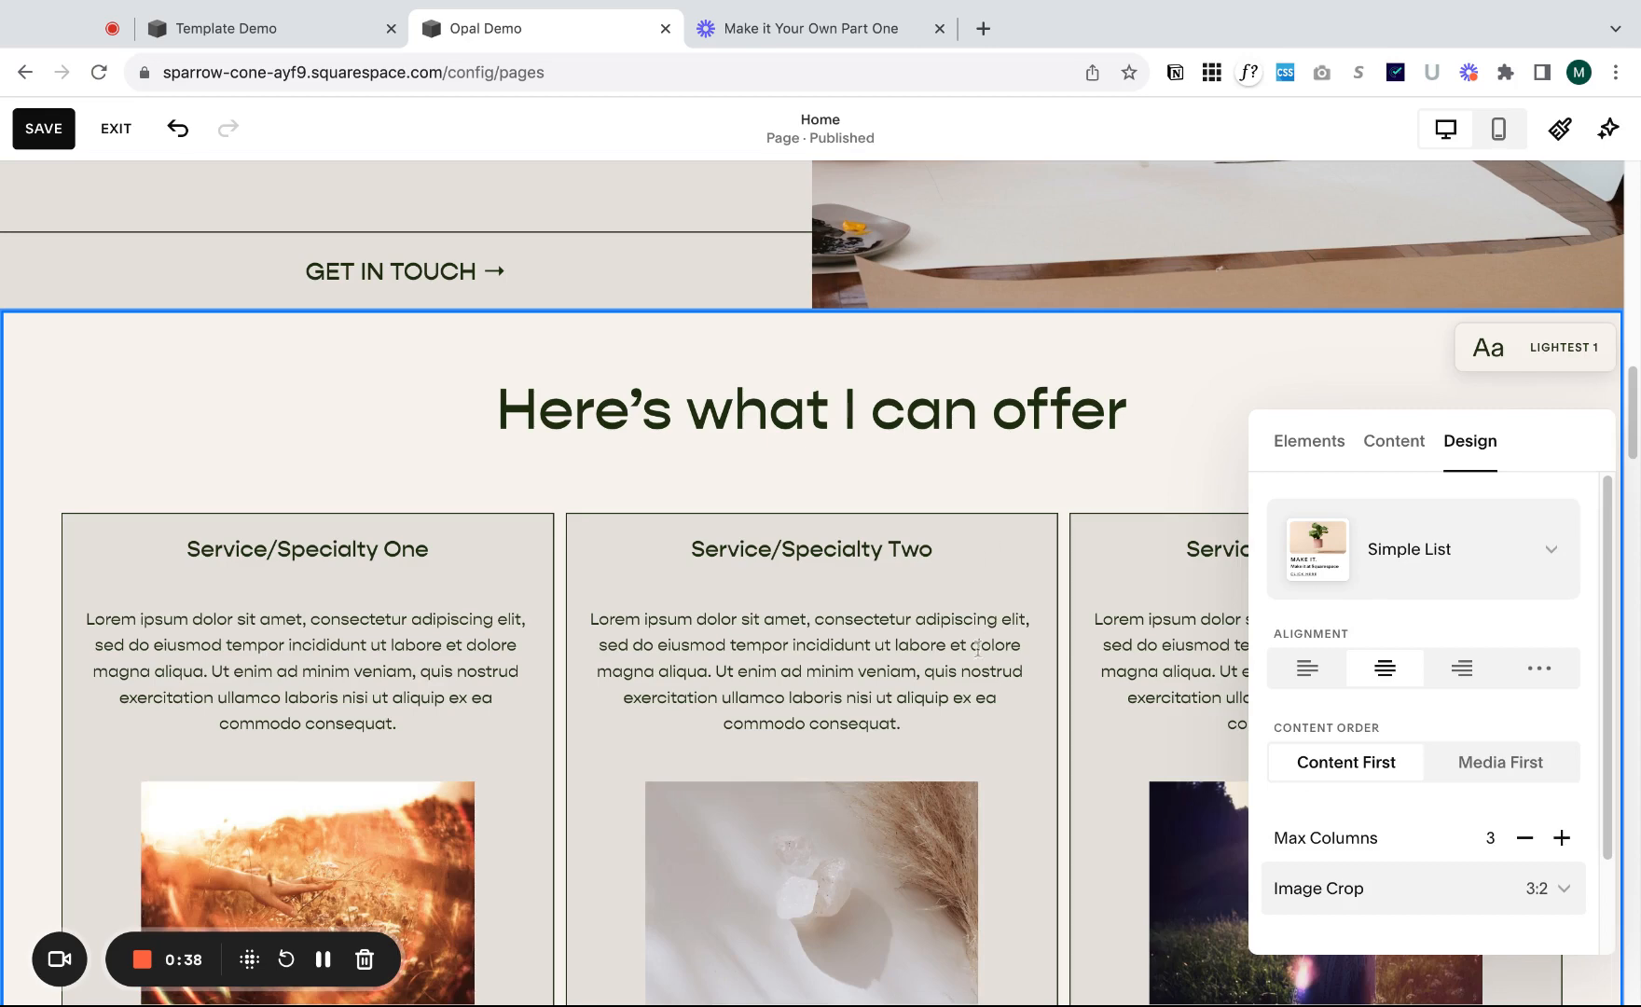
pyautogui.scroll(-4, 979, 651)
pyautogui.scroll(4, 983, 655)
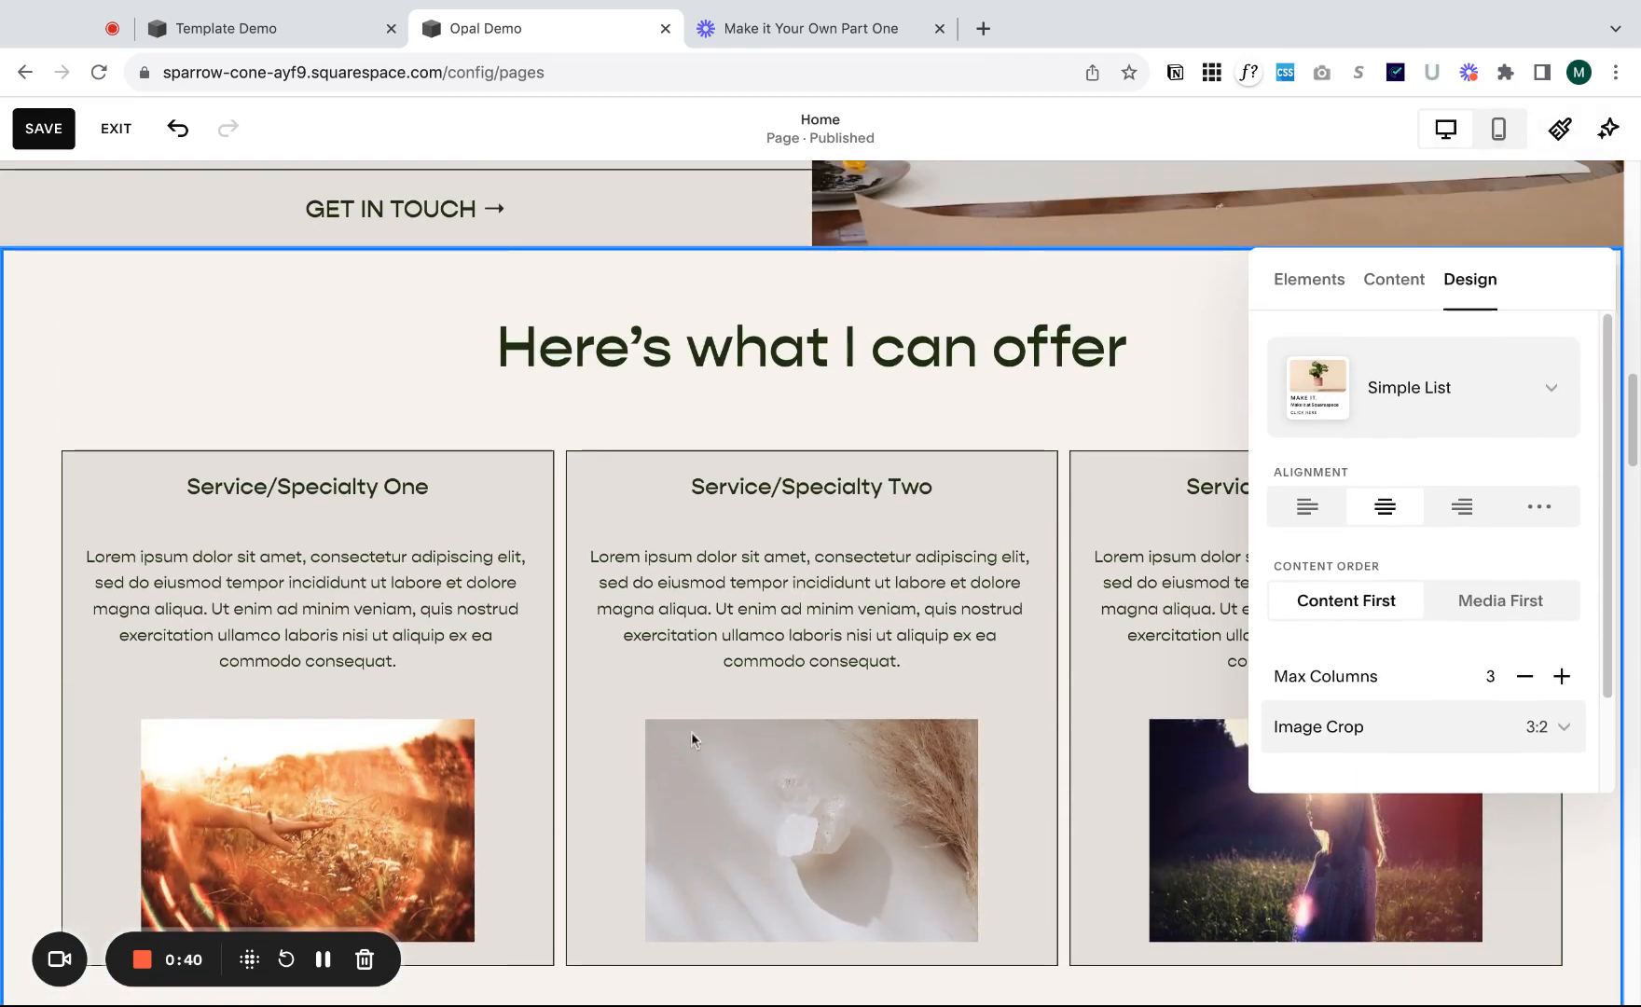